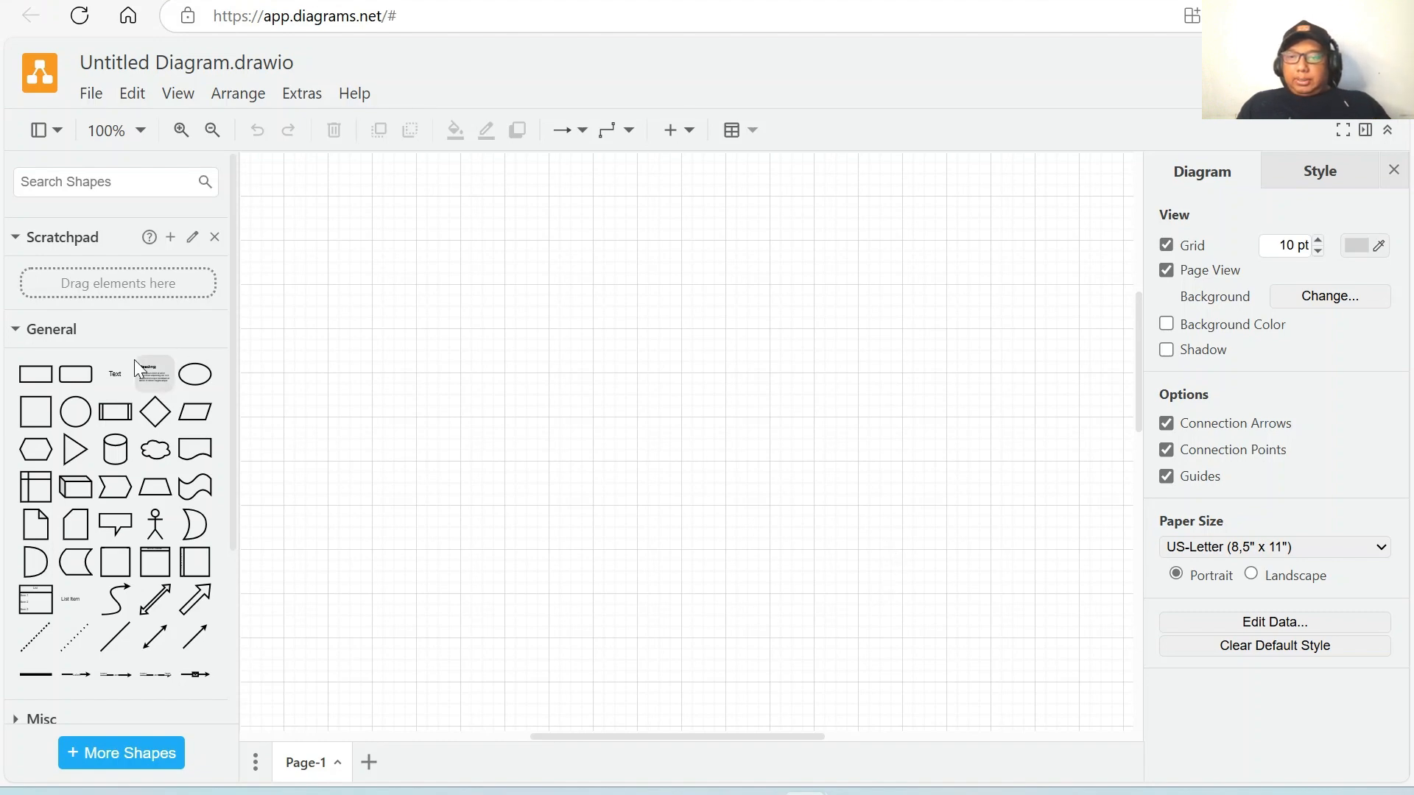
click(26, 416)
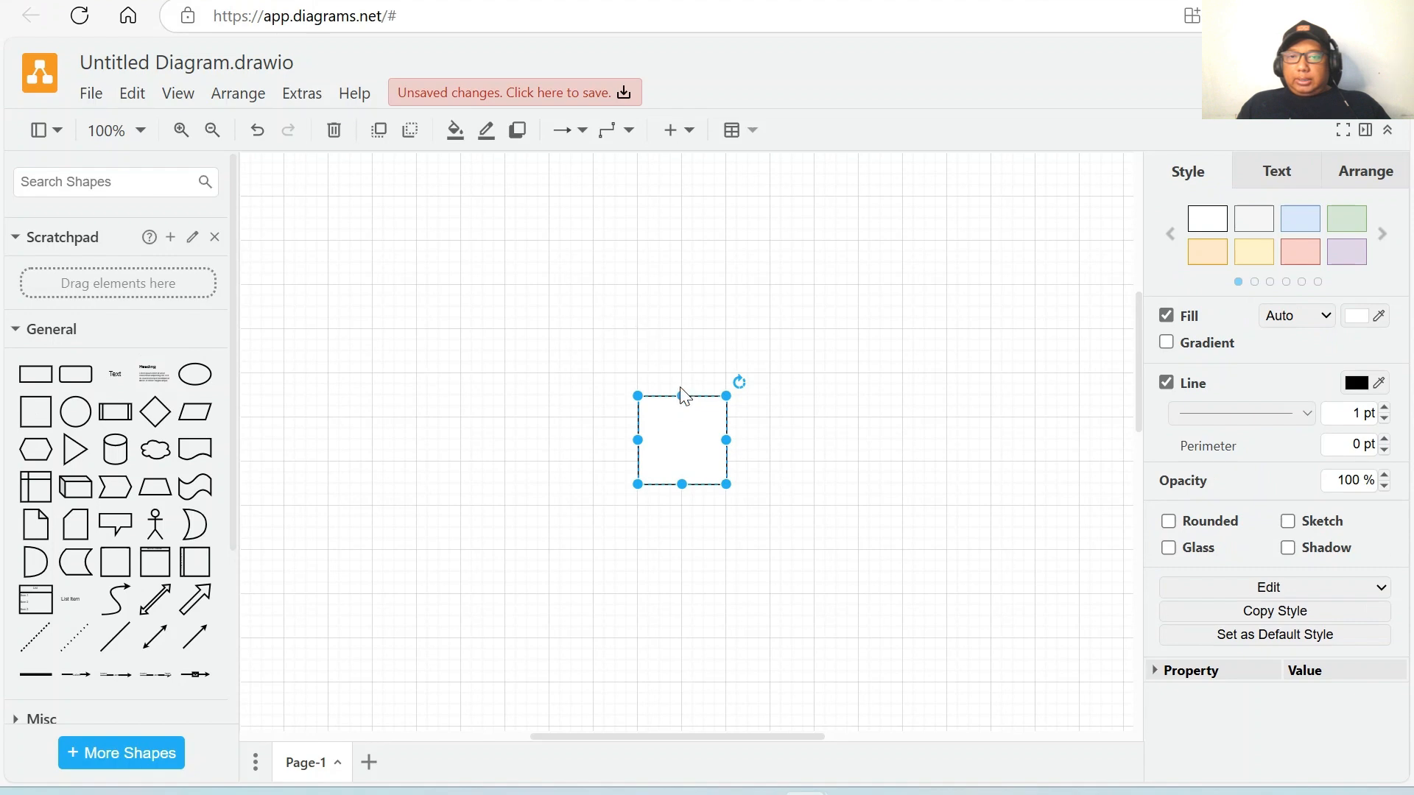
drag(687, 425, 650, 252)
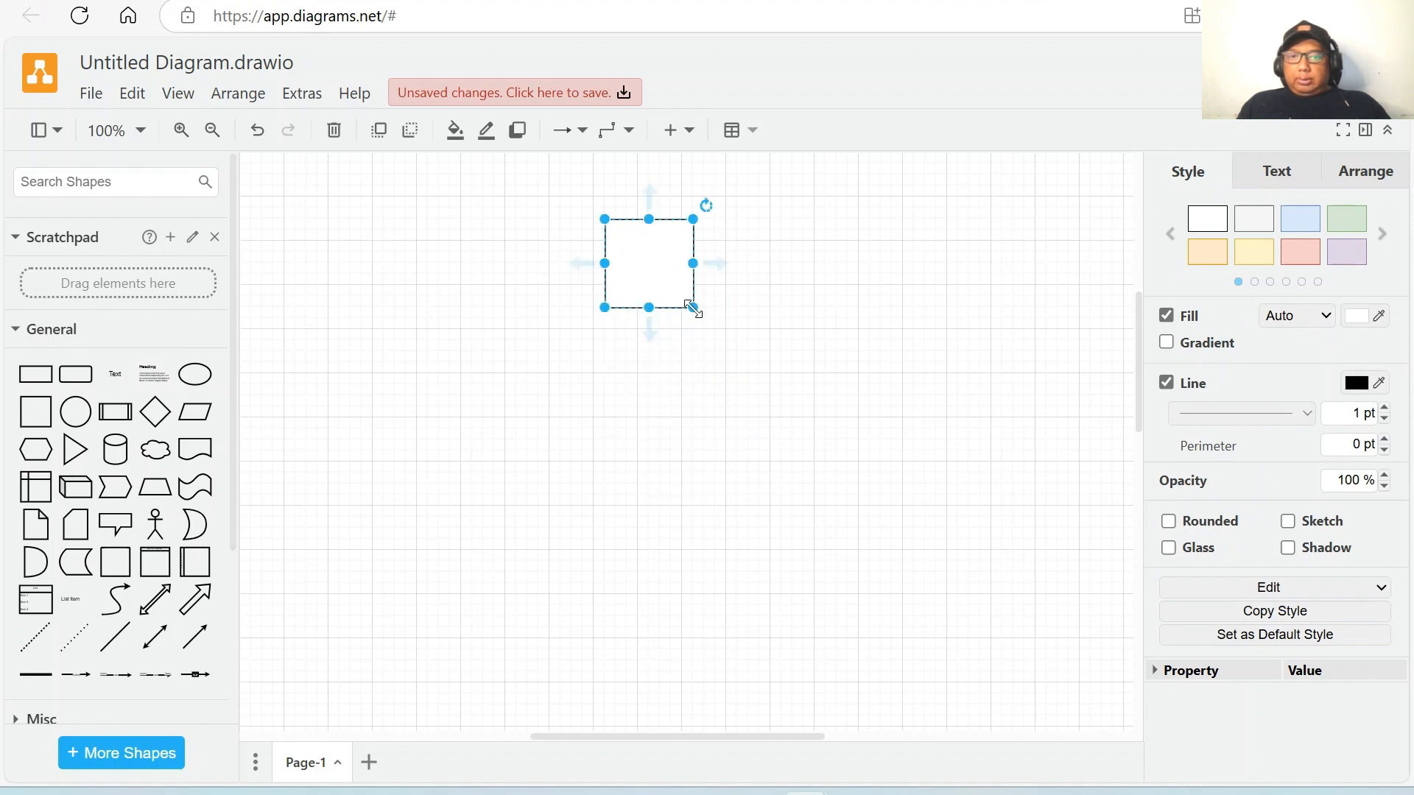
drag(693, 306, 826, 660)
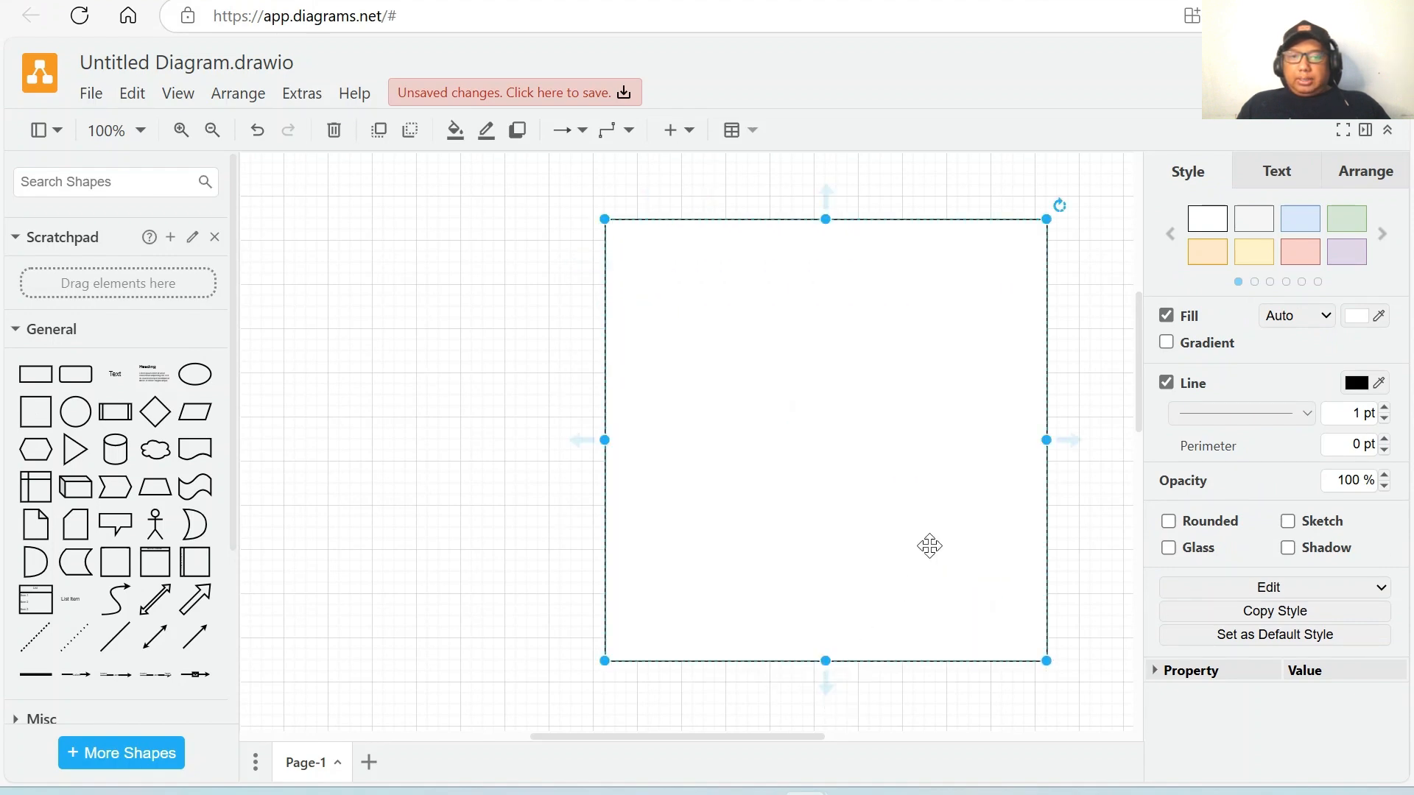
click(1082, 426)
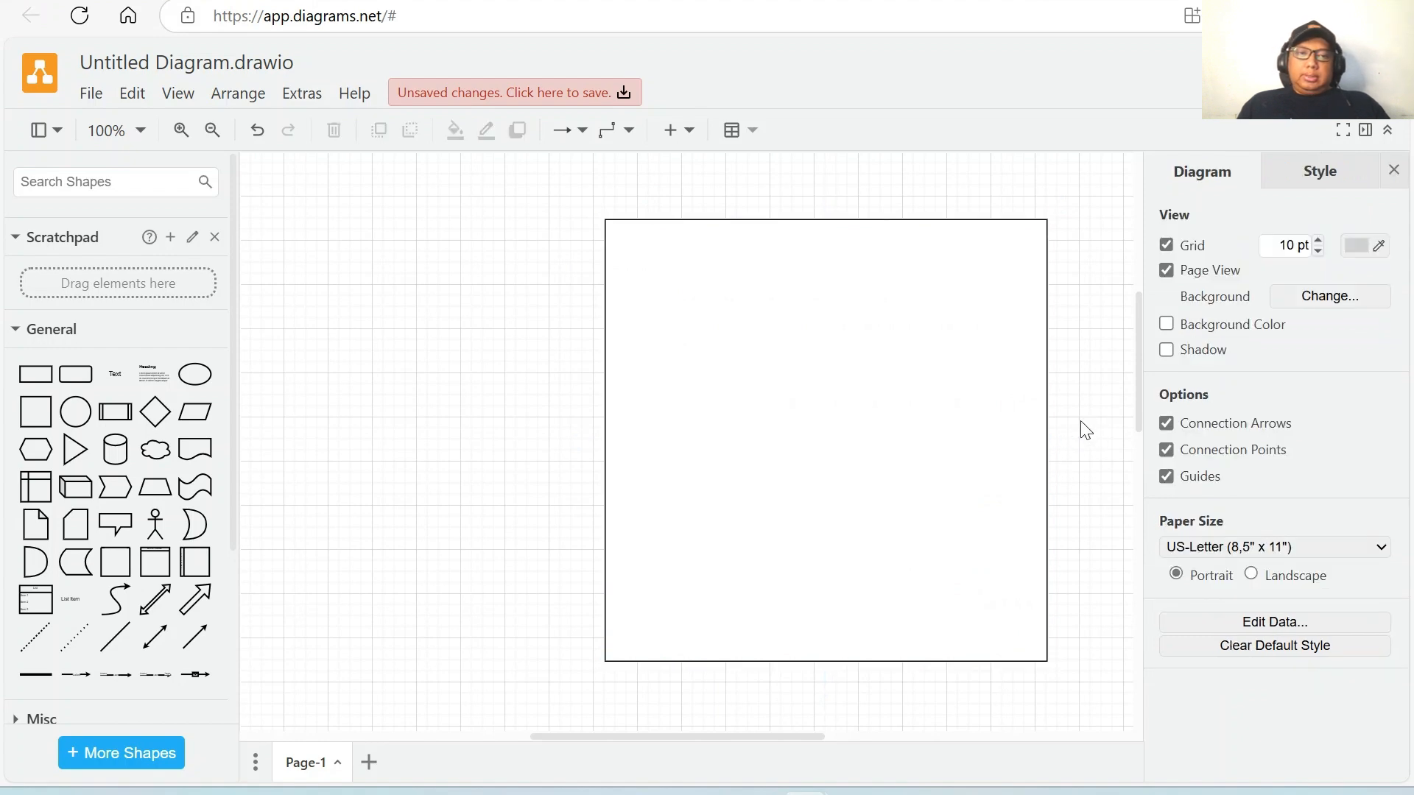
click(1025, 421)
drag(1046, 440, 936, 457)
key(Delete)
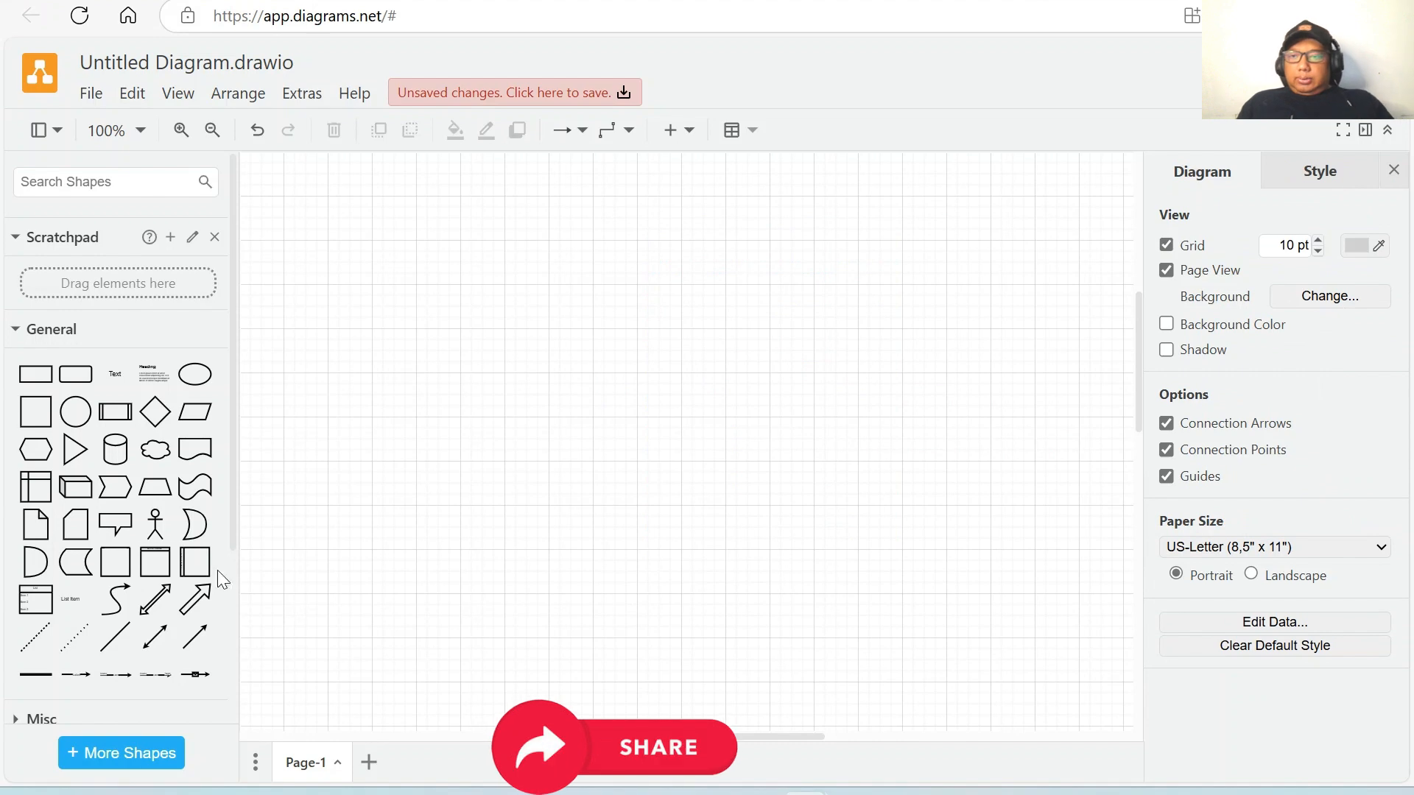
mouse_move(34, 370)
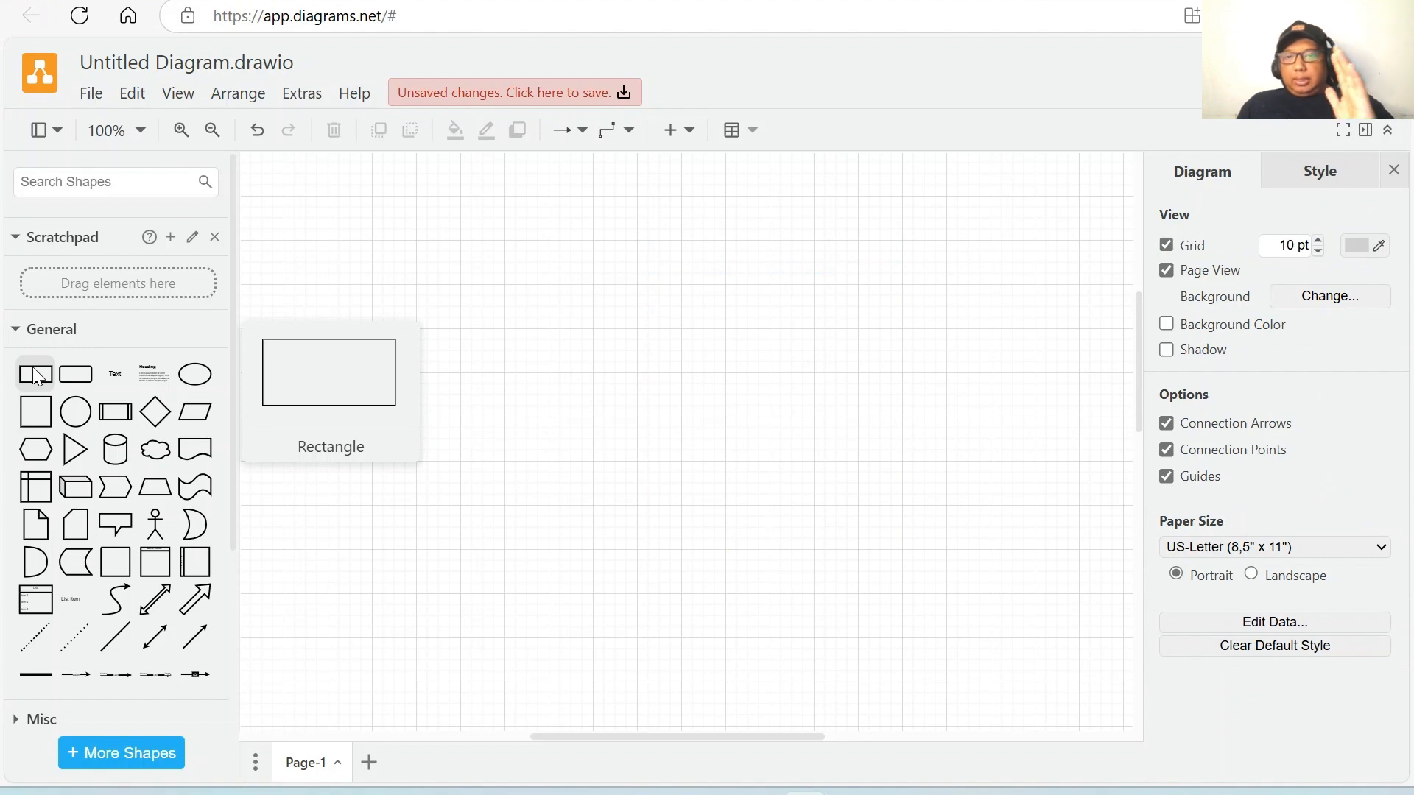
click(19, 330)
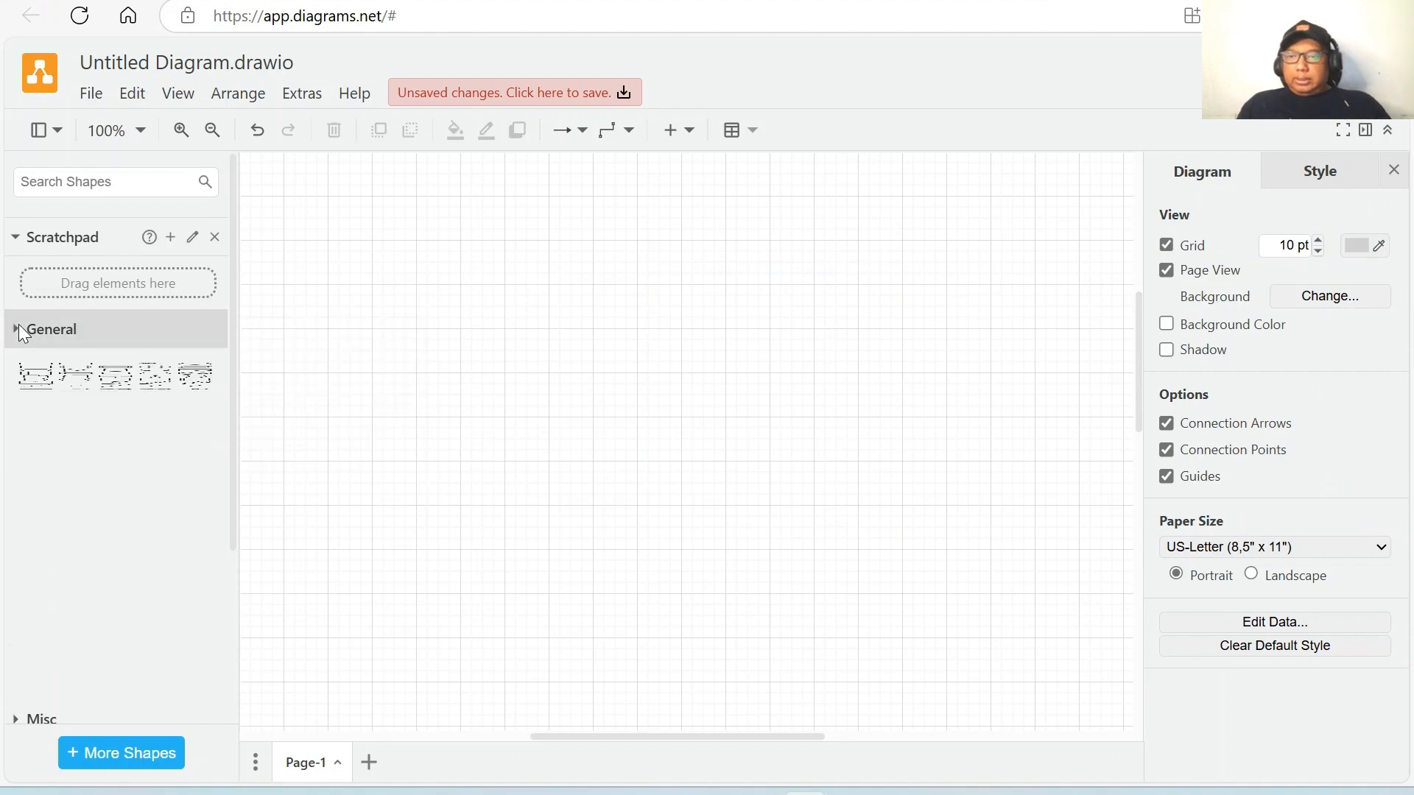
click(20, 329)
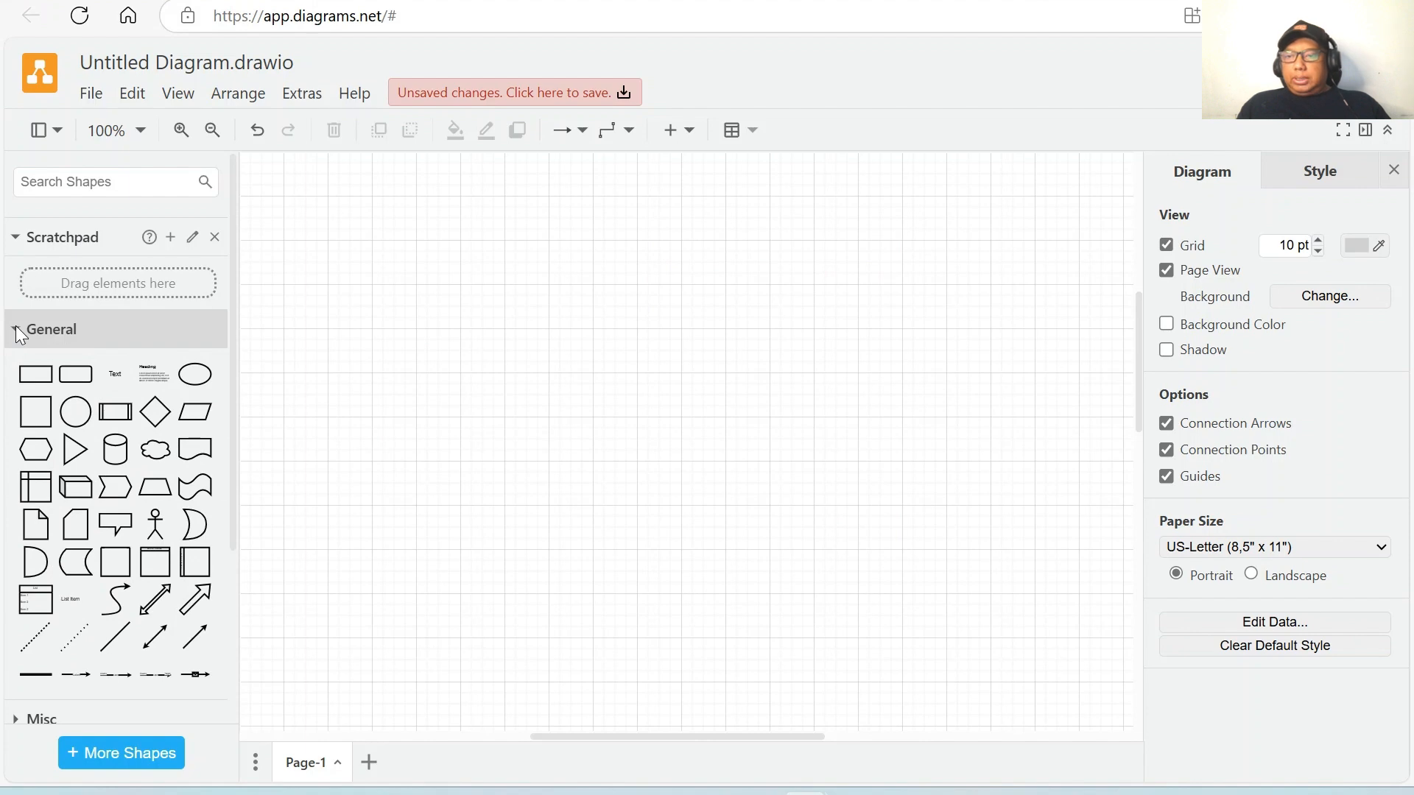
Add a rectangle to the canvas and stretch it into a tall portrait frame.
click(39, 375)
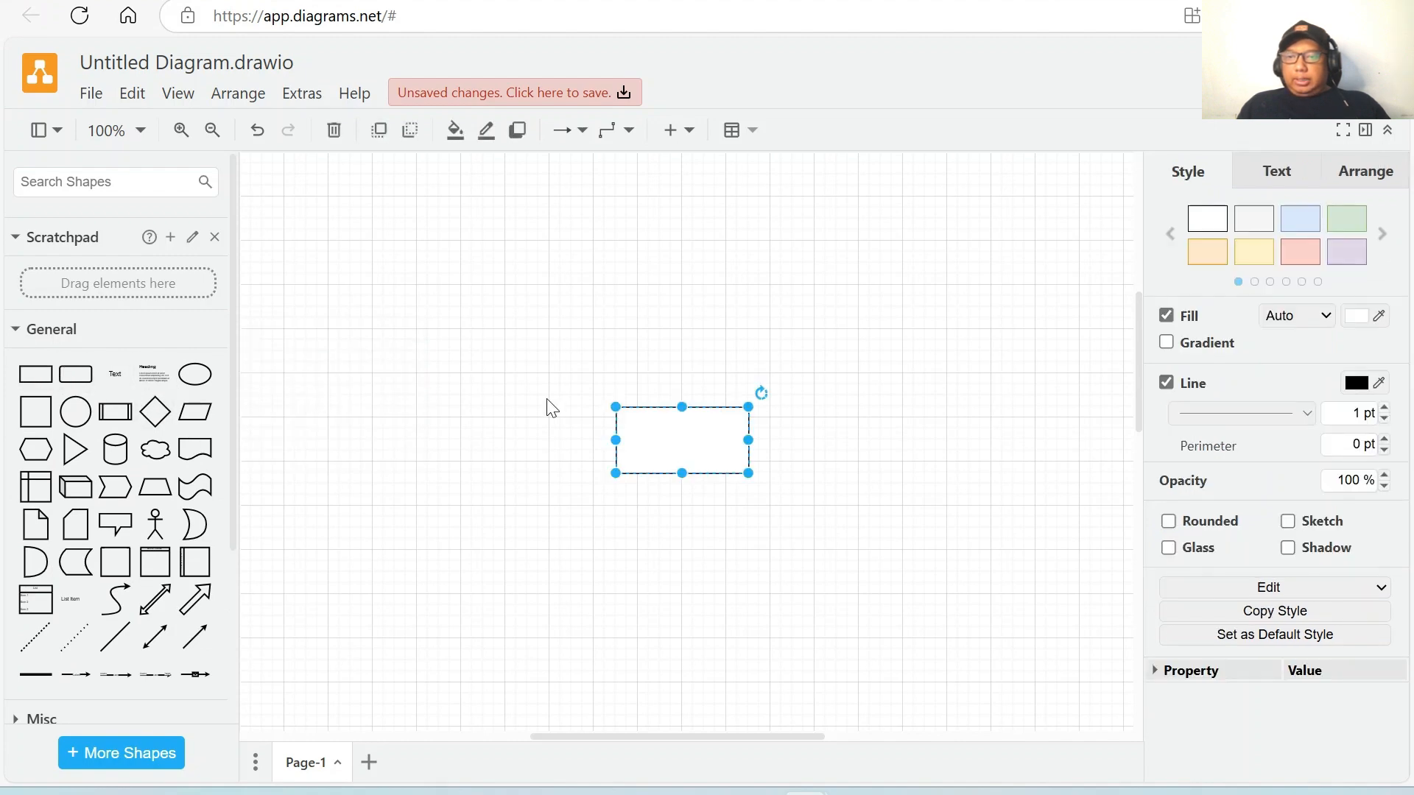
drag(682, 432, 539, 627)
drag(605, 439, 755, 454)
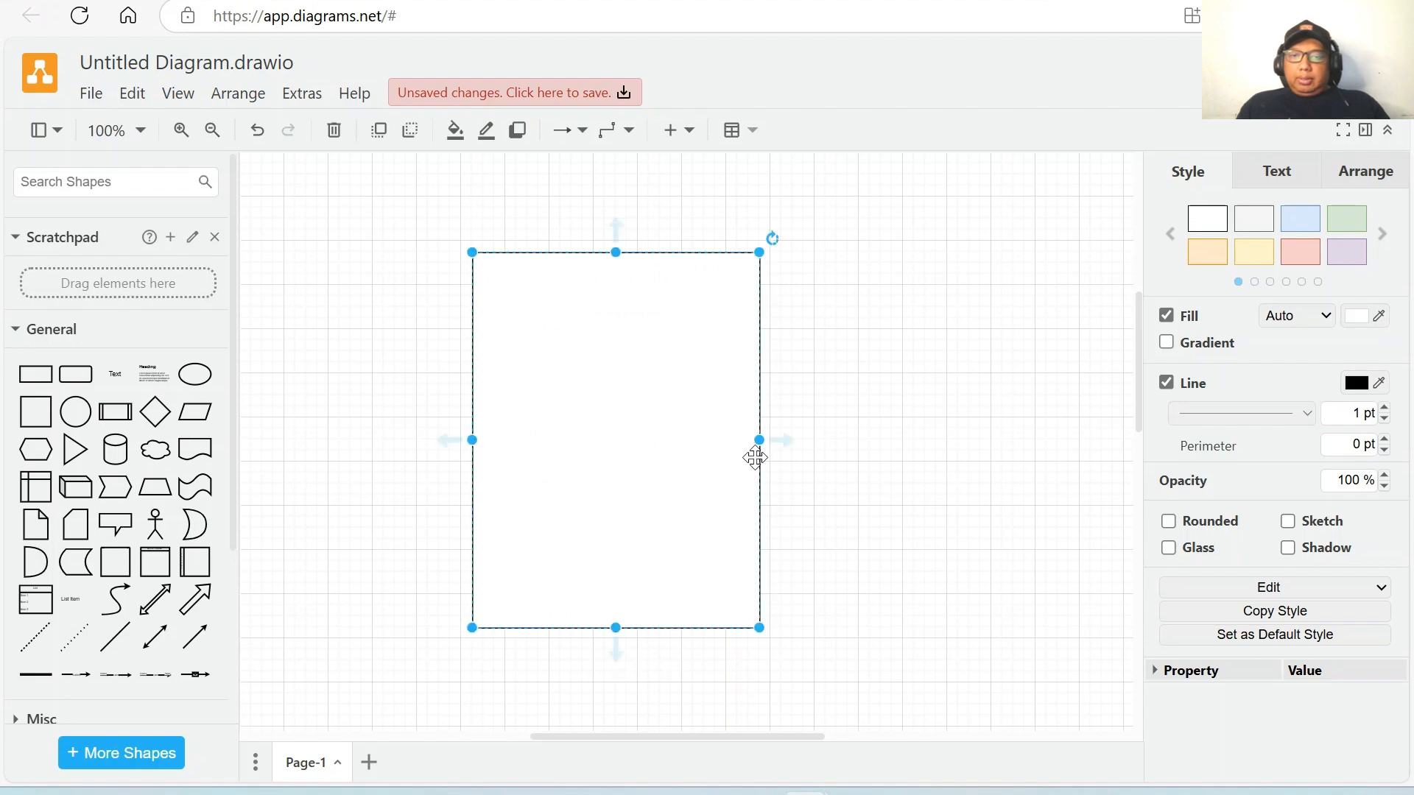
drag(616, 628, 616, 649)
click(837, 541)
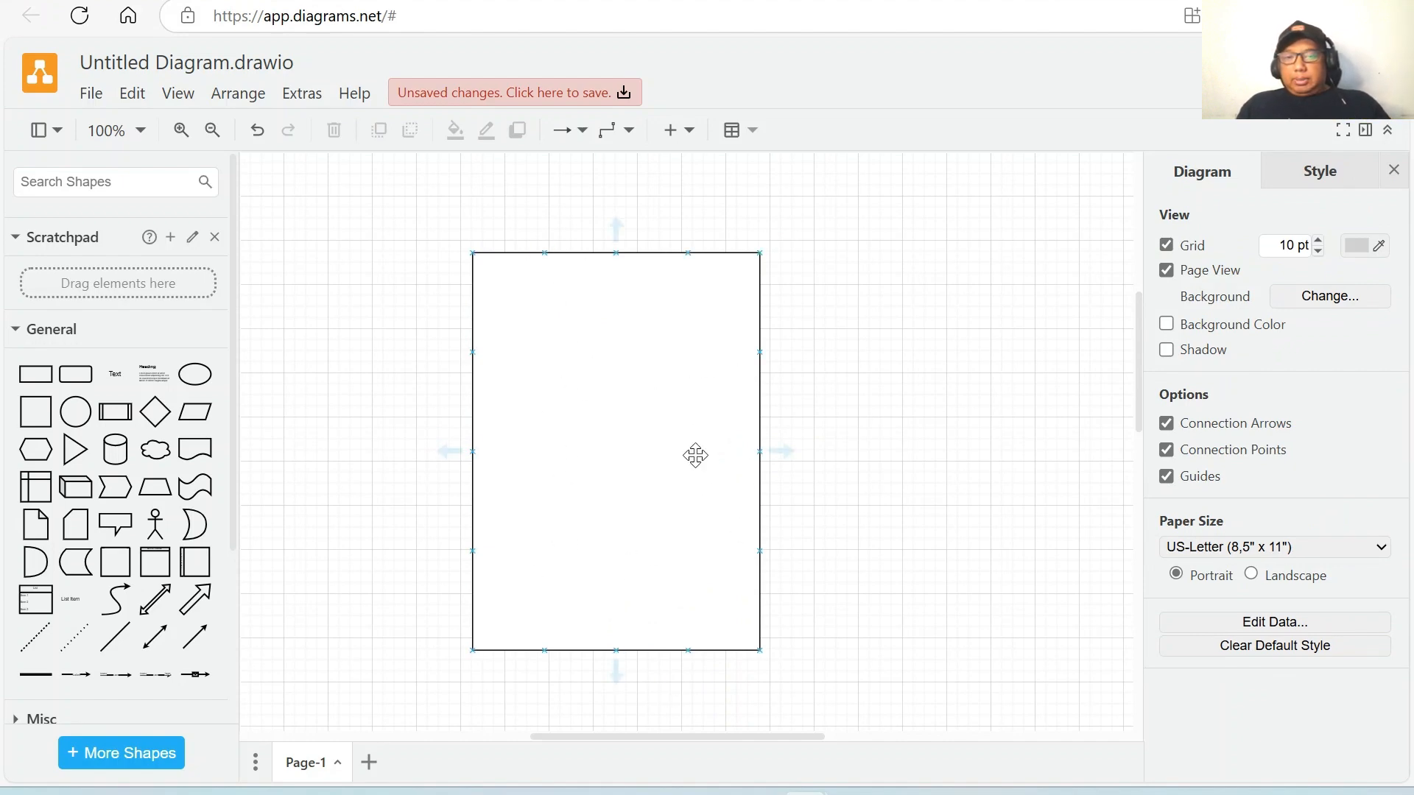
Add a circle, shrink it to a small size and place it inside the frame's upper-left corner.
mouse_move(615, 249)
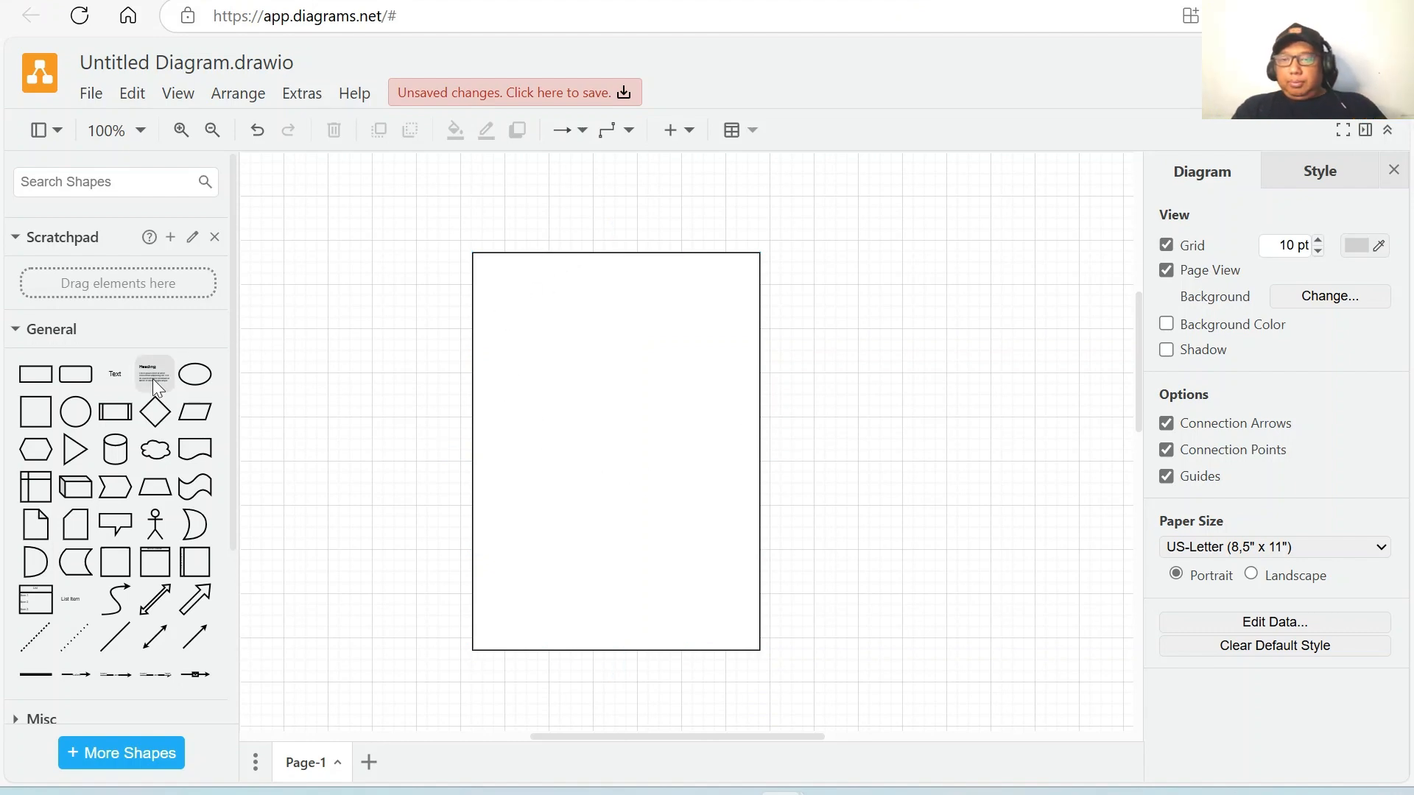
mouse_move(75, 421)
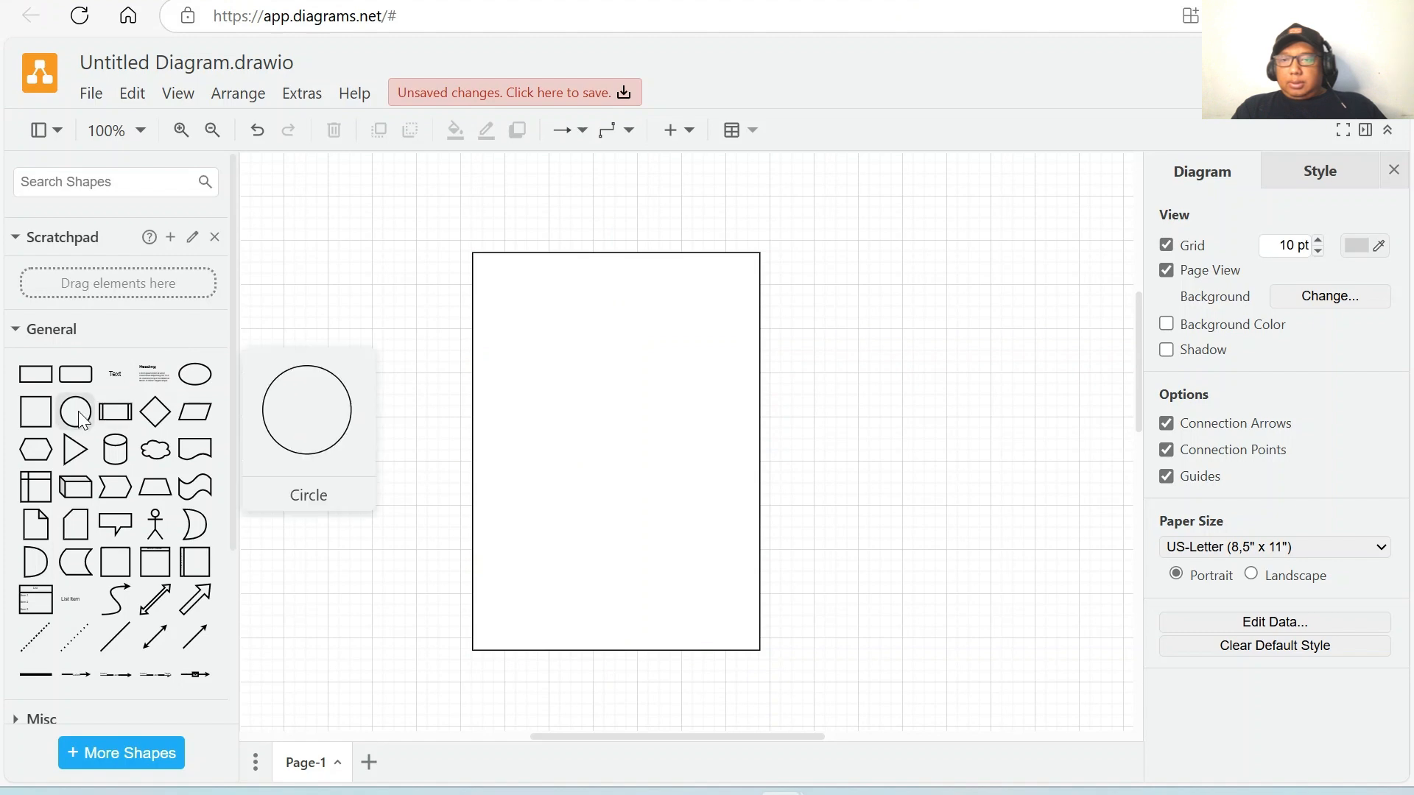
click(83, 420)
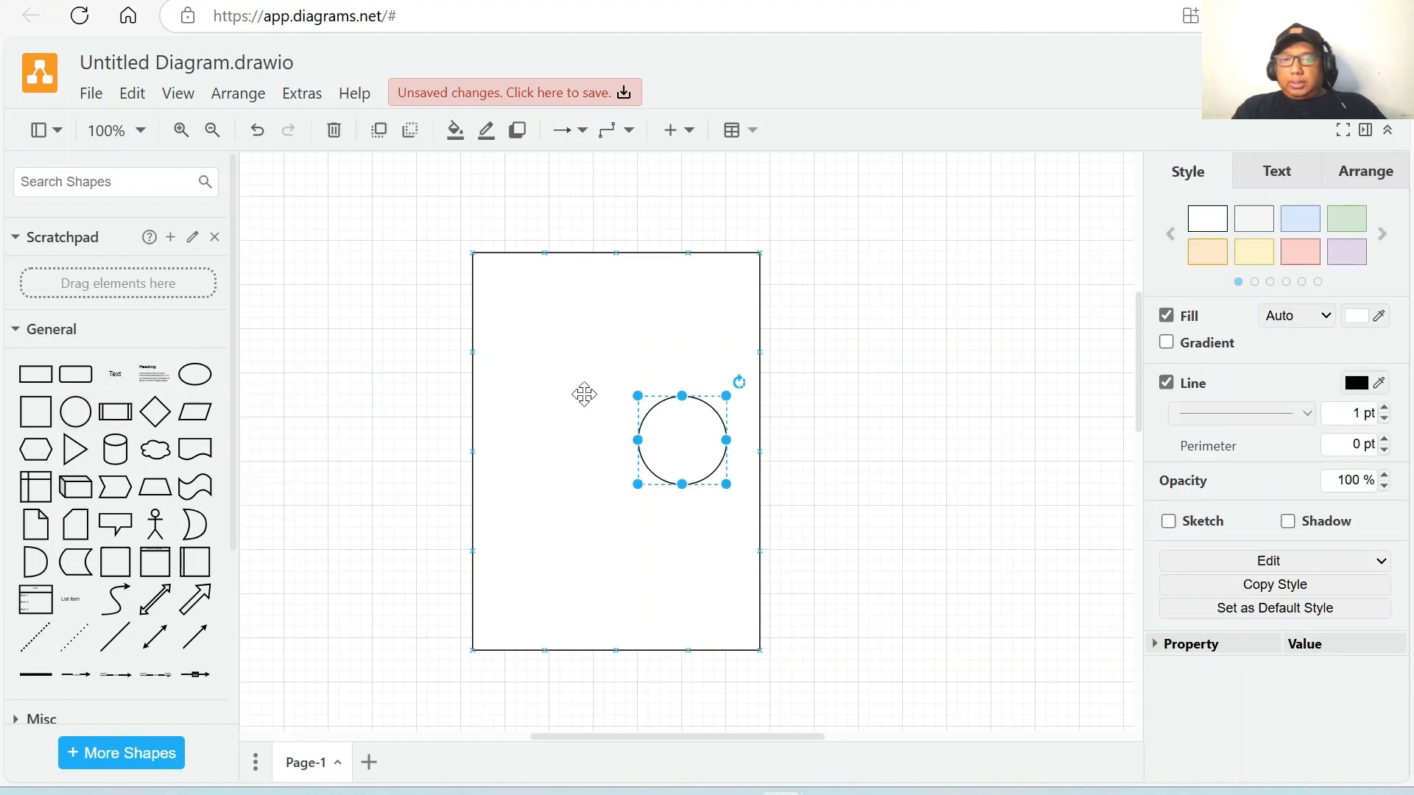
drag(679, 442, 436, 342)
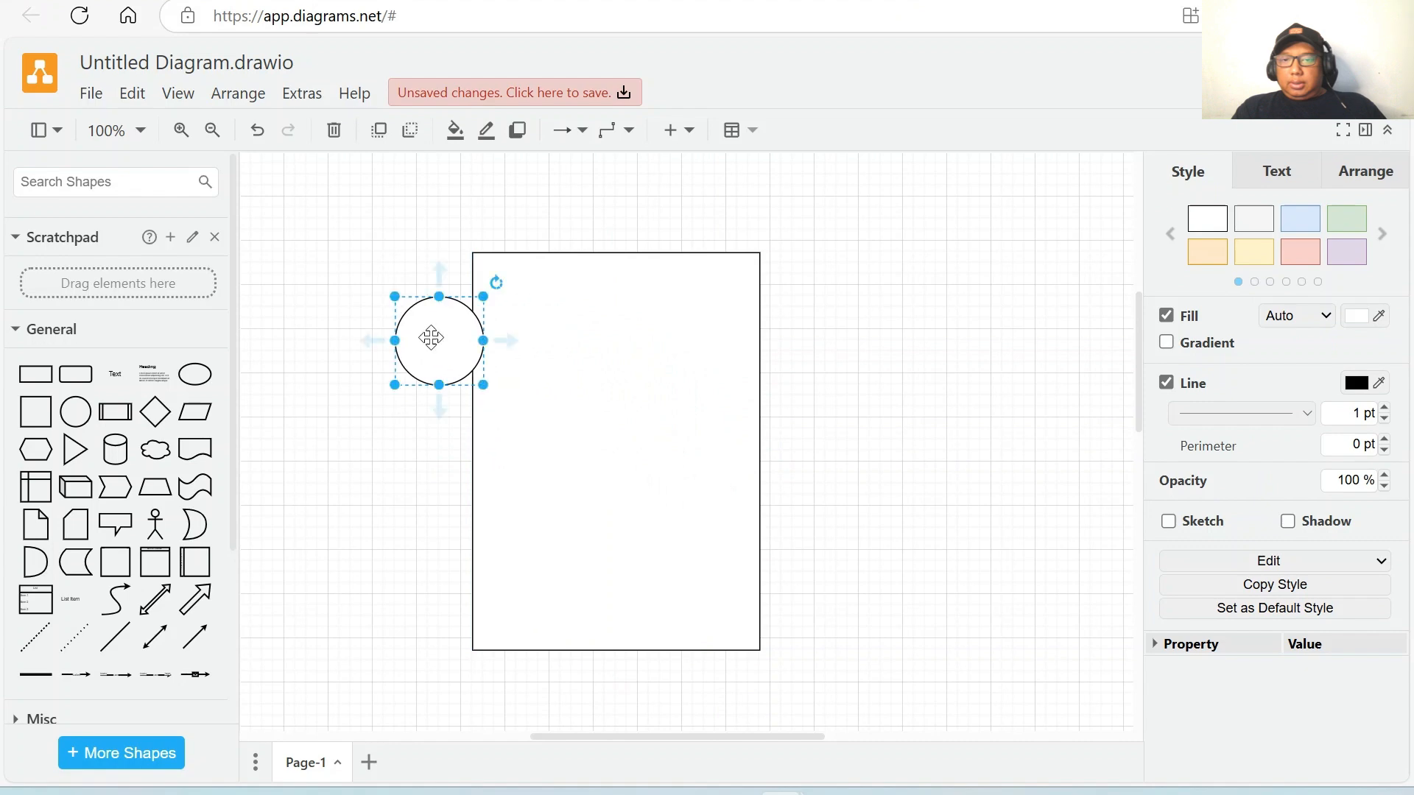
mouse_move(79, 417)
drag(480, 385, 519, 303)
click(432, 227)
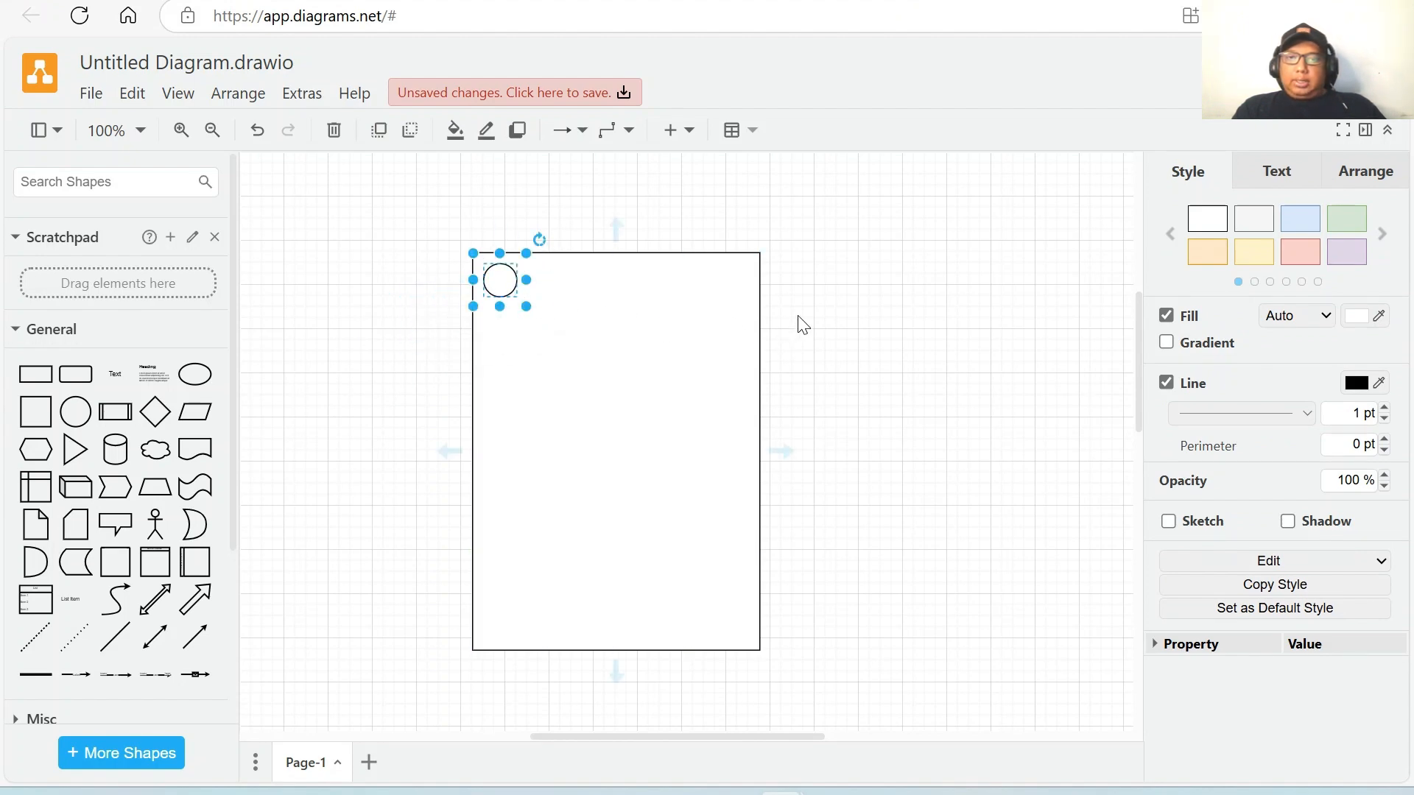
click(865, 224)
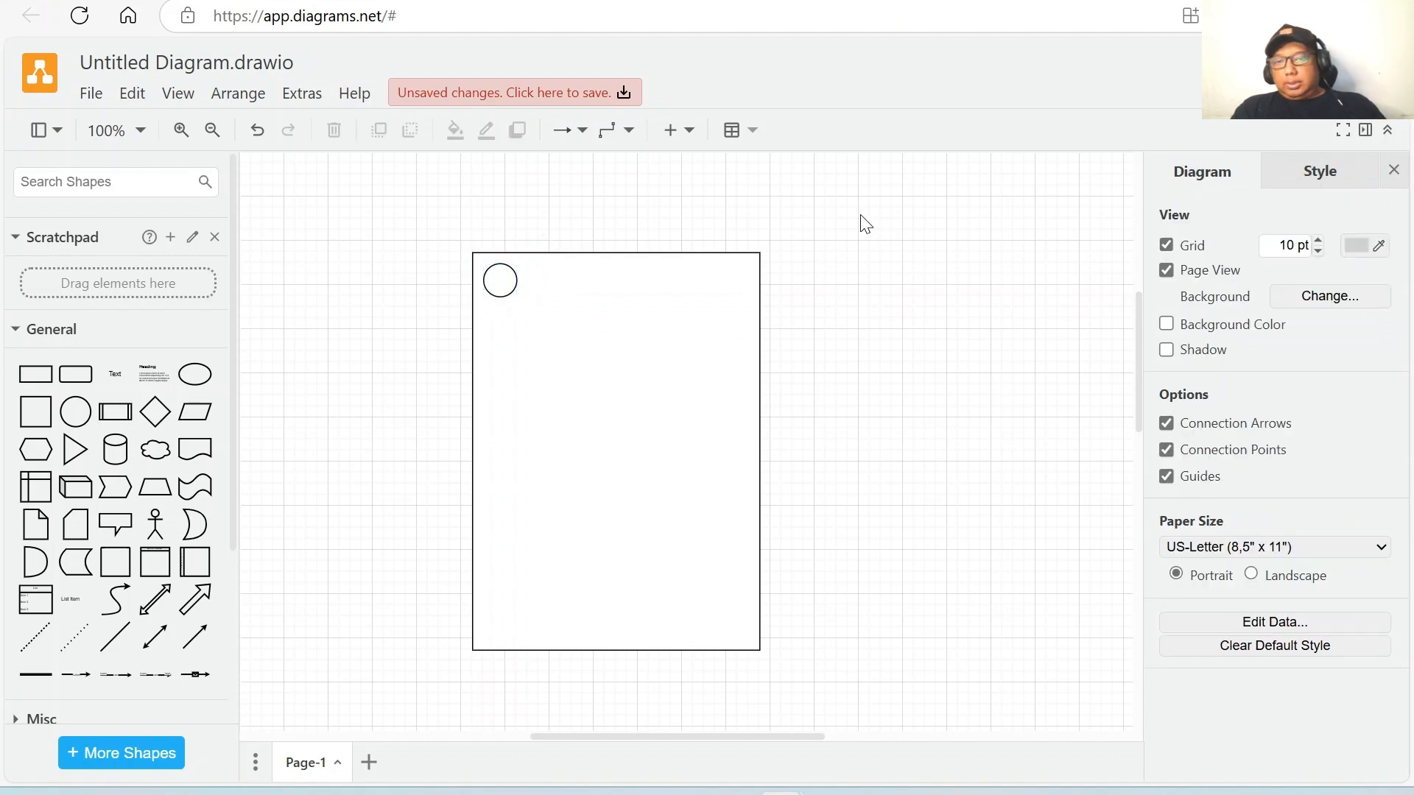
Place a text label centred on the small circle and change its wording to "Logo".
click(503, 282)
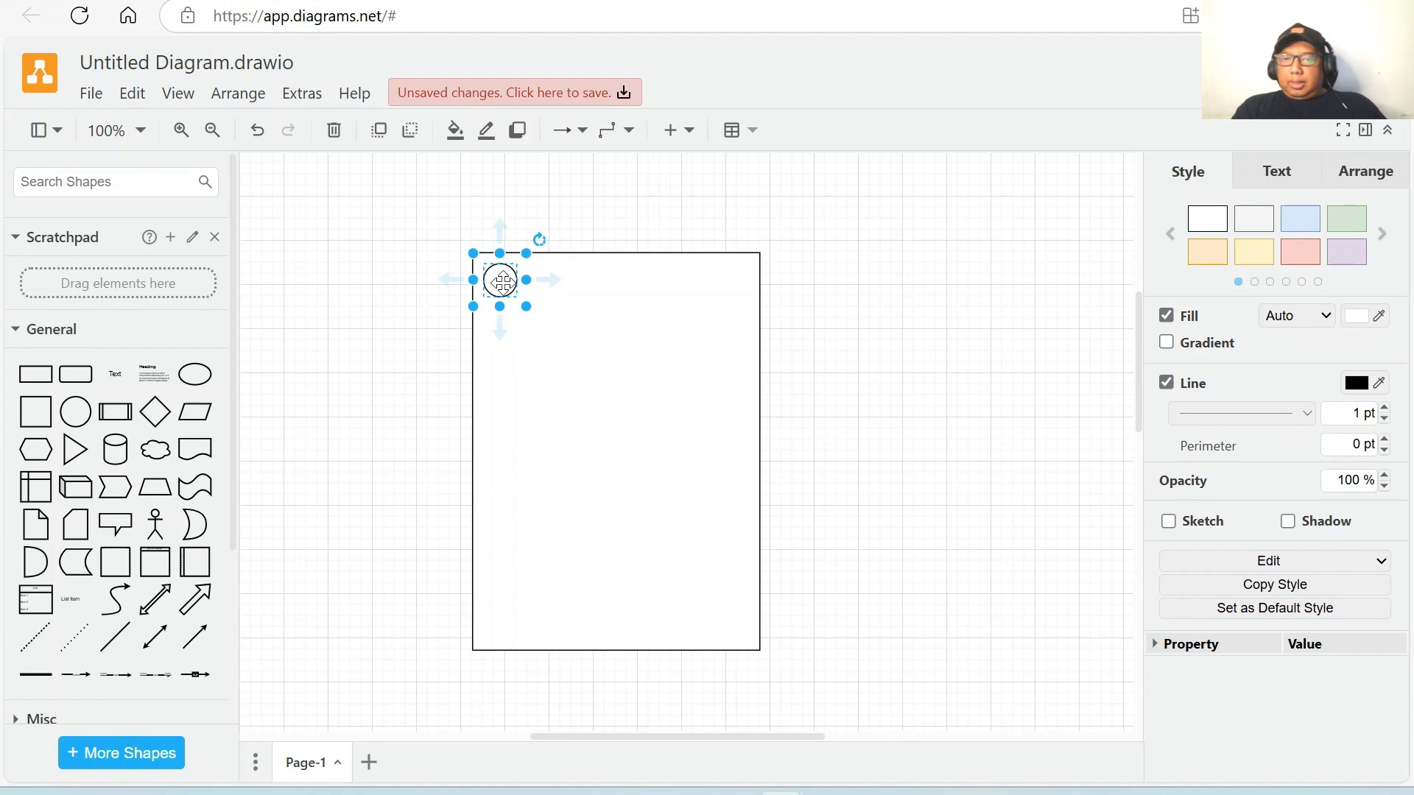
click(116, 376)
drag(682, 445, 503, 281)
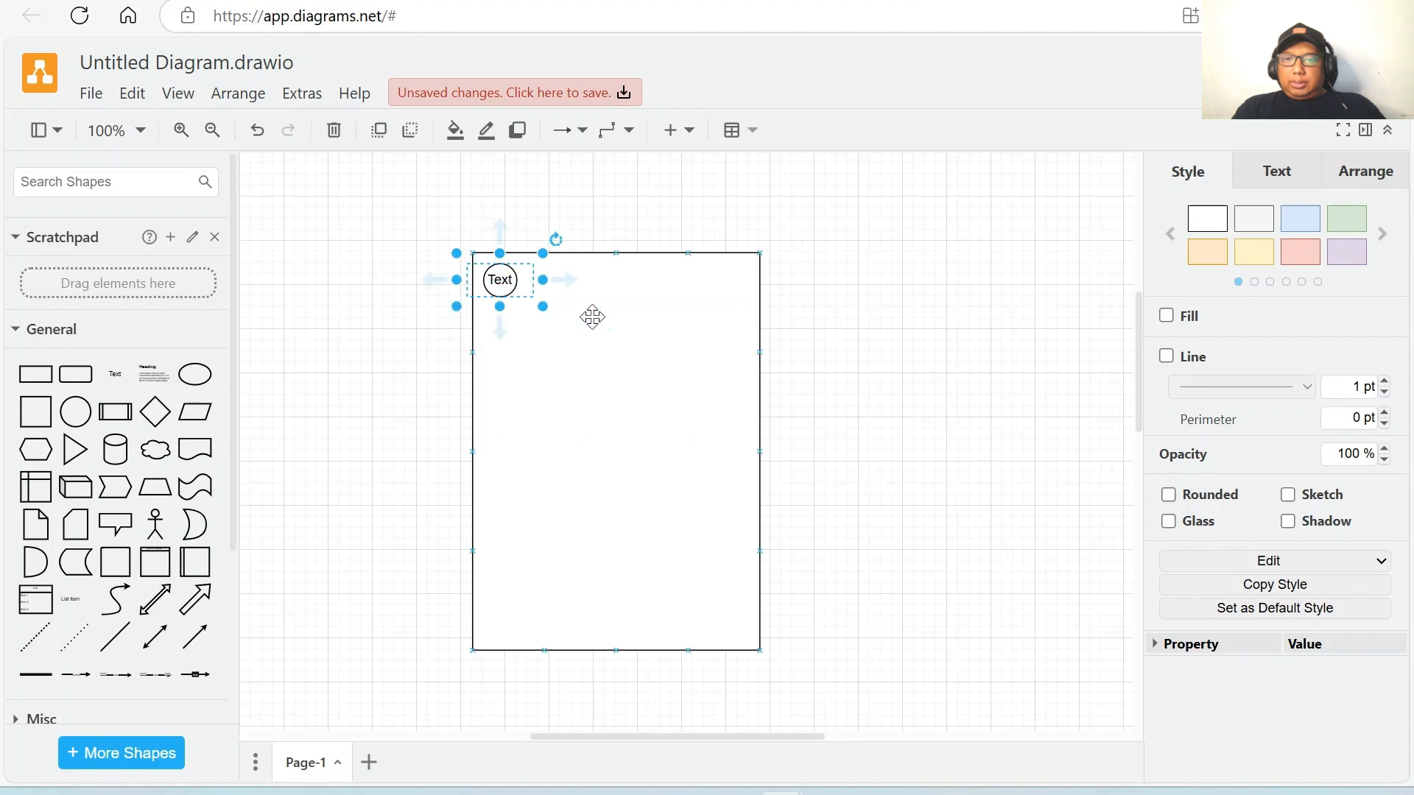
click(180, 131)
click(180, 131)
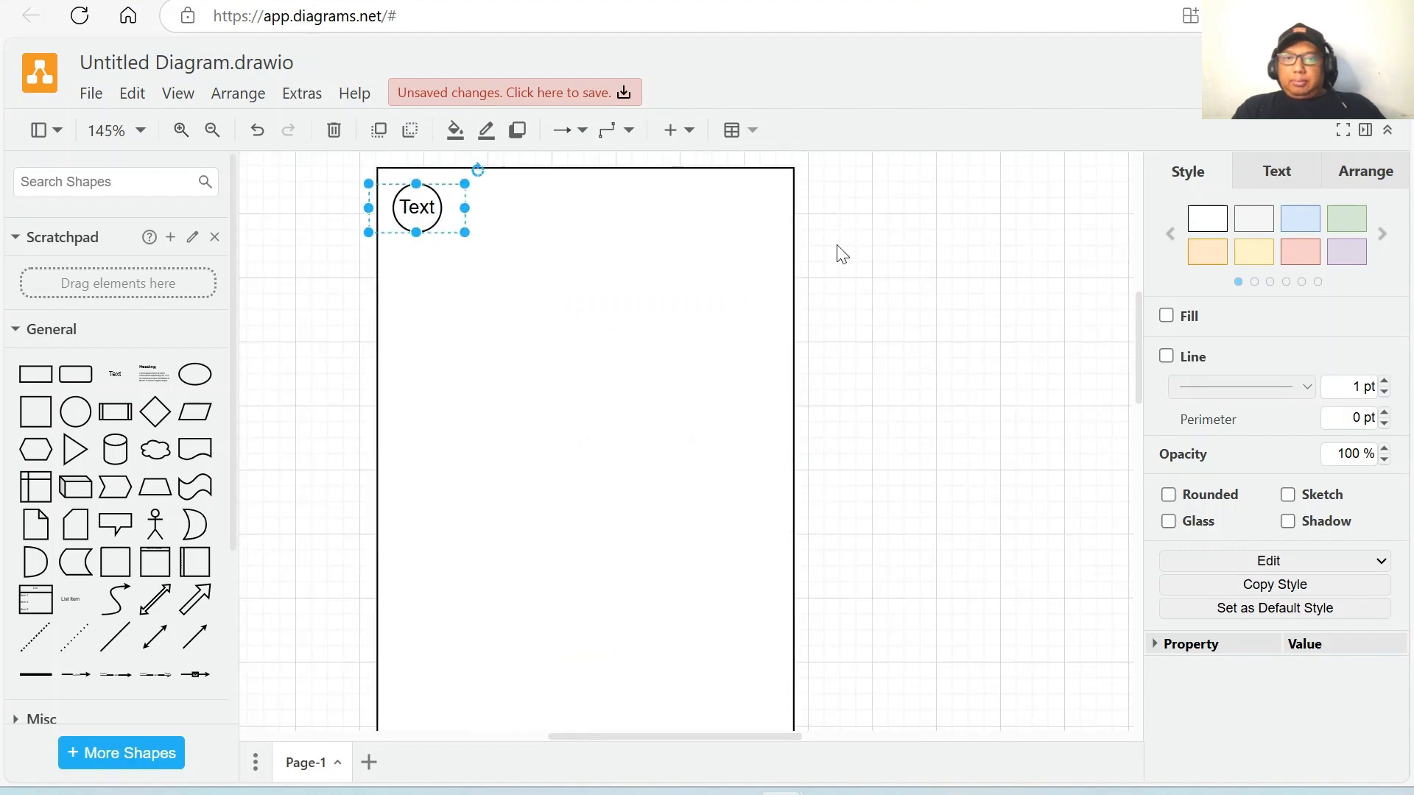
double_click(428, 209)
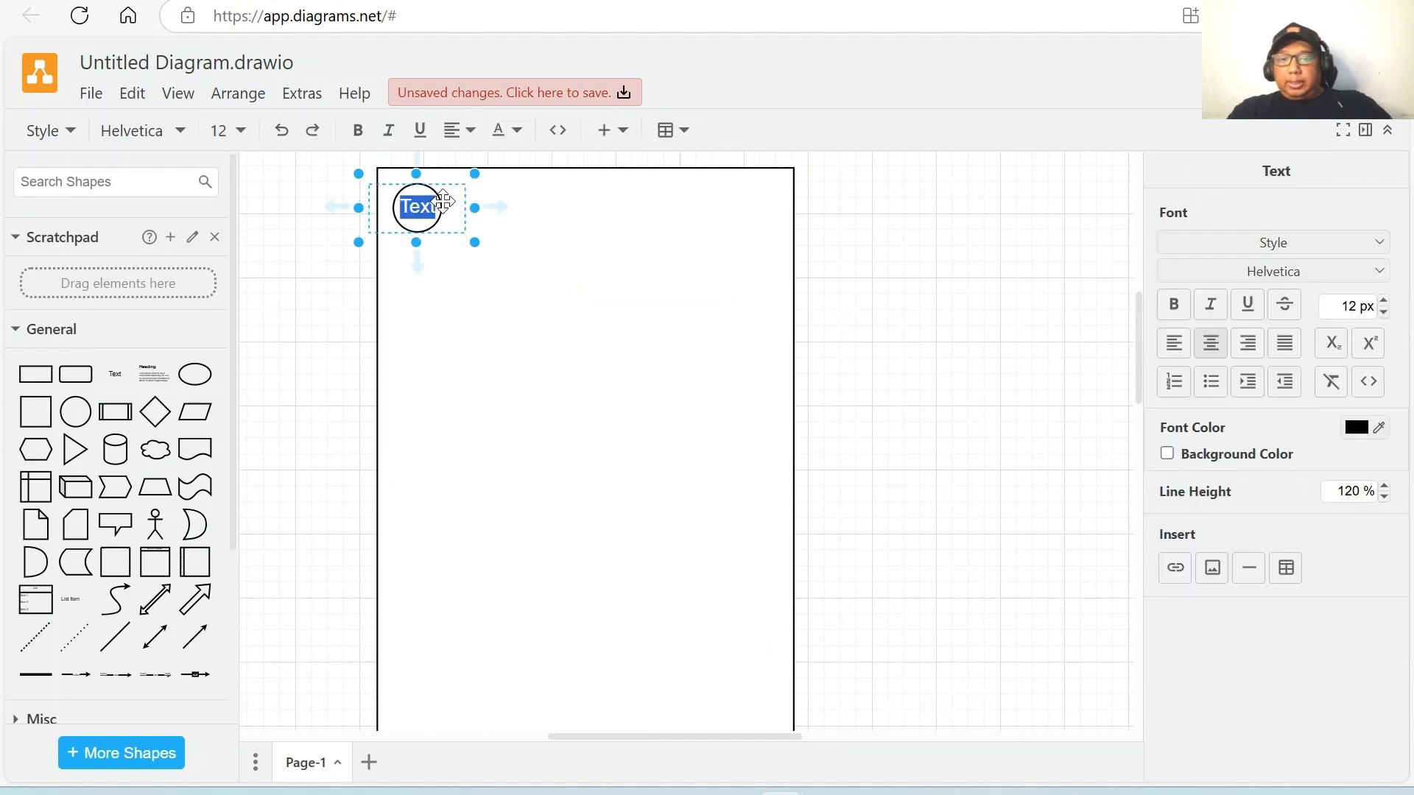
text(Logo)
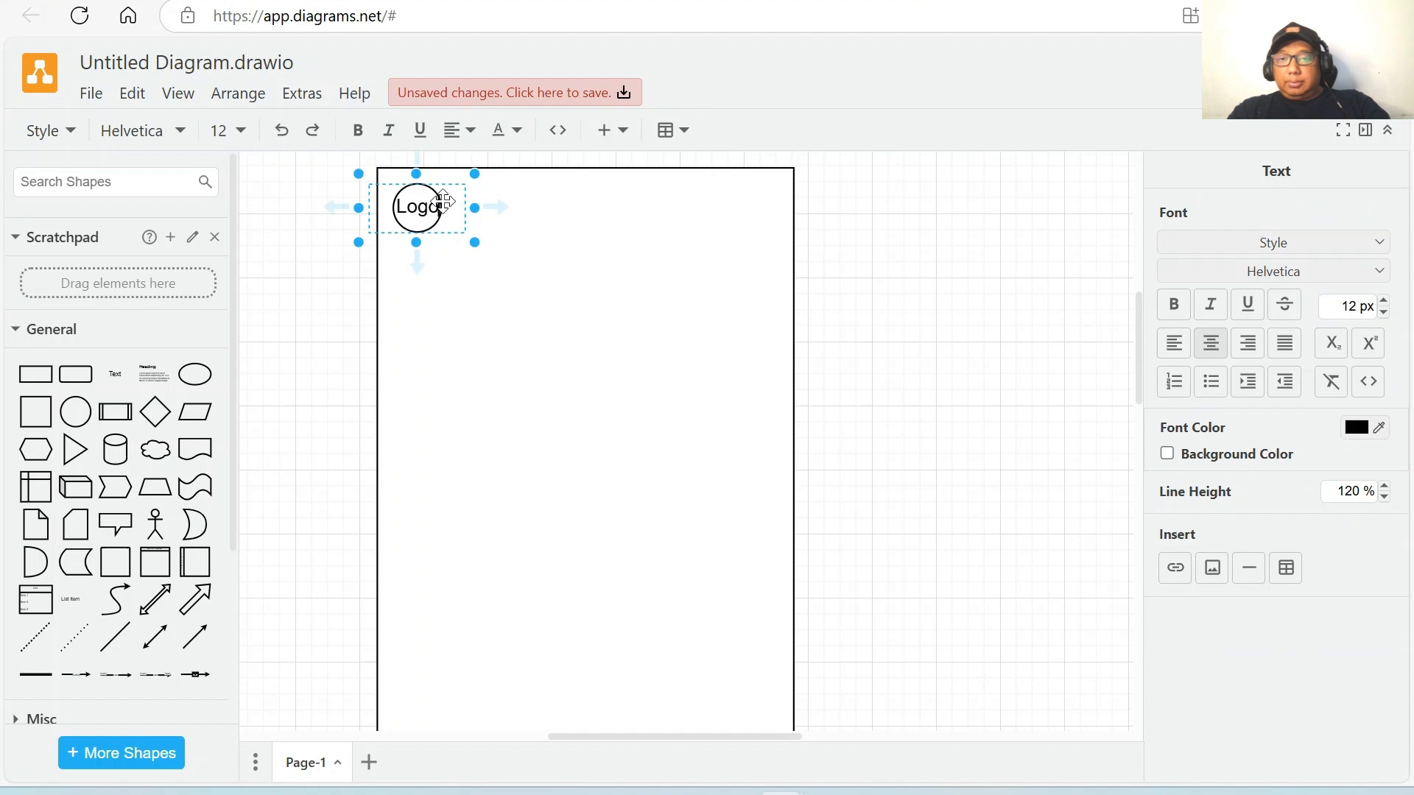
click(865, 289)
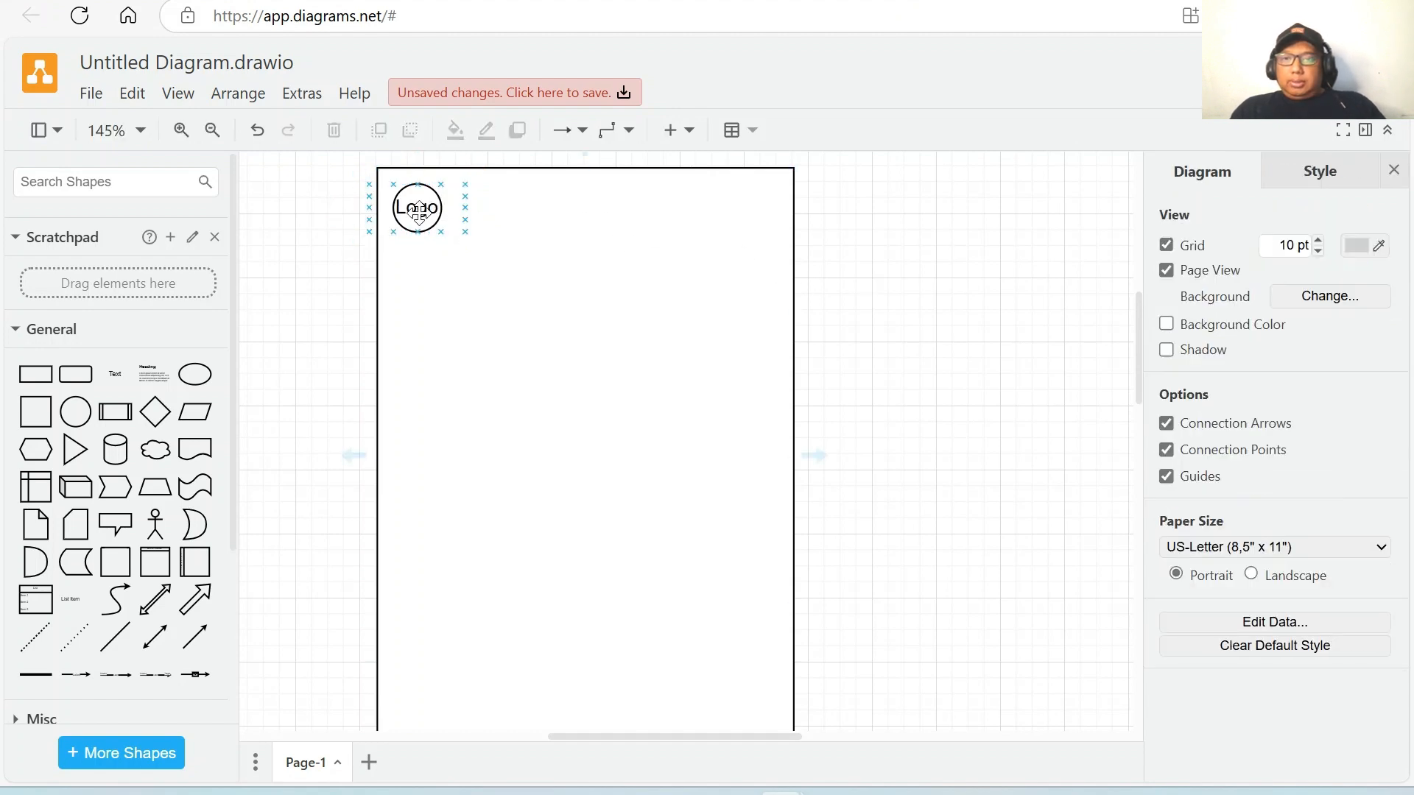
click(112, 373)
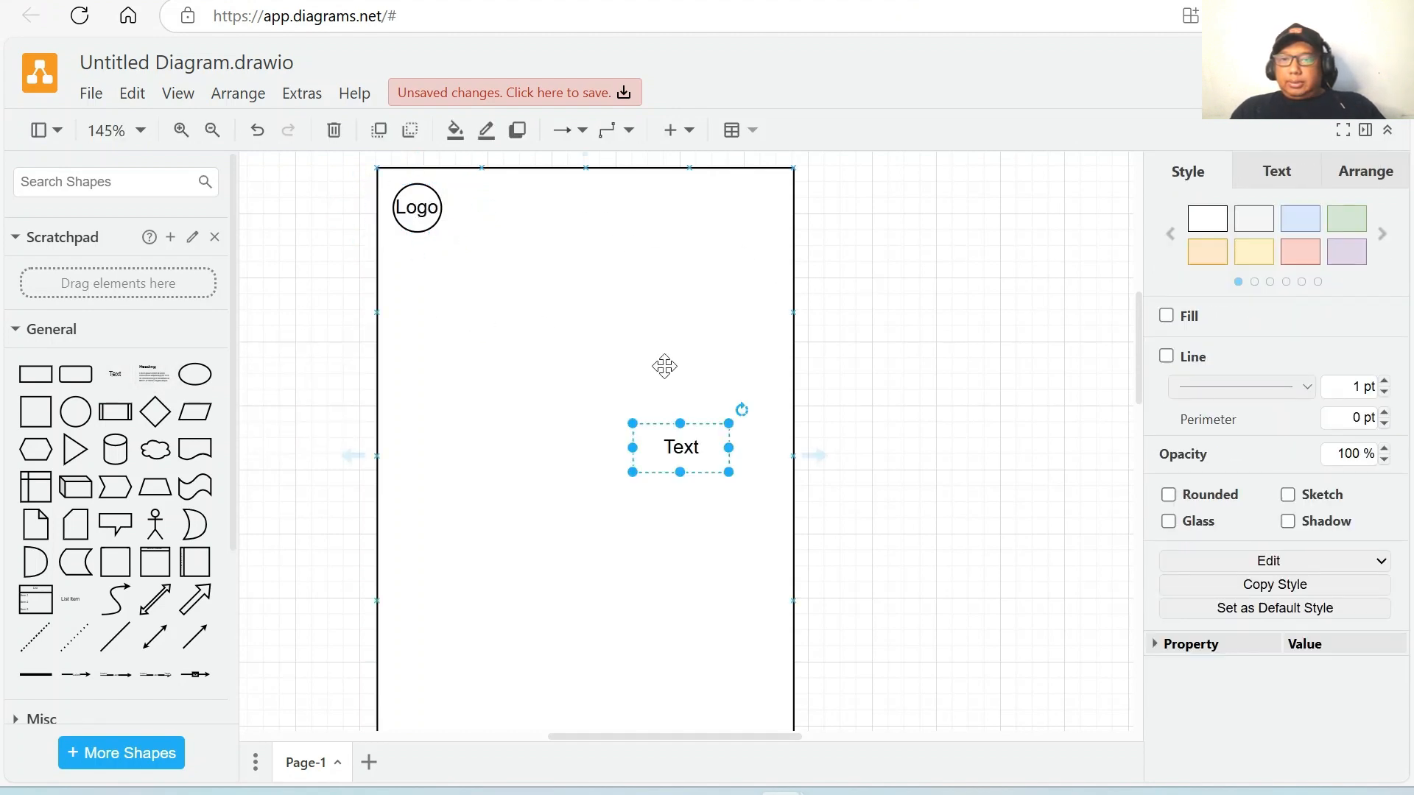
click(905, 418)
click(690, 447)
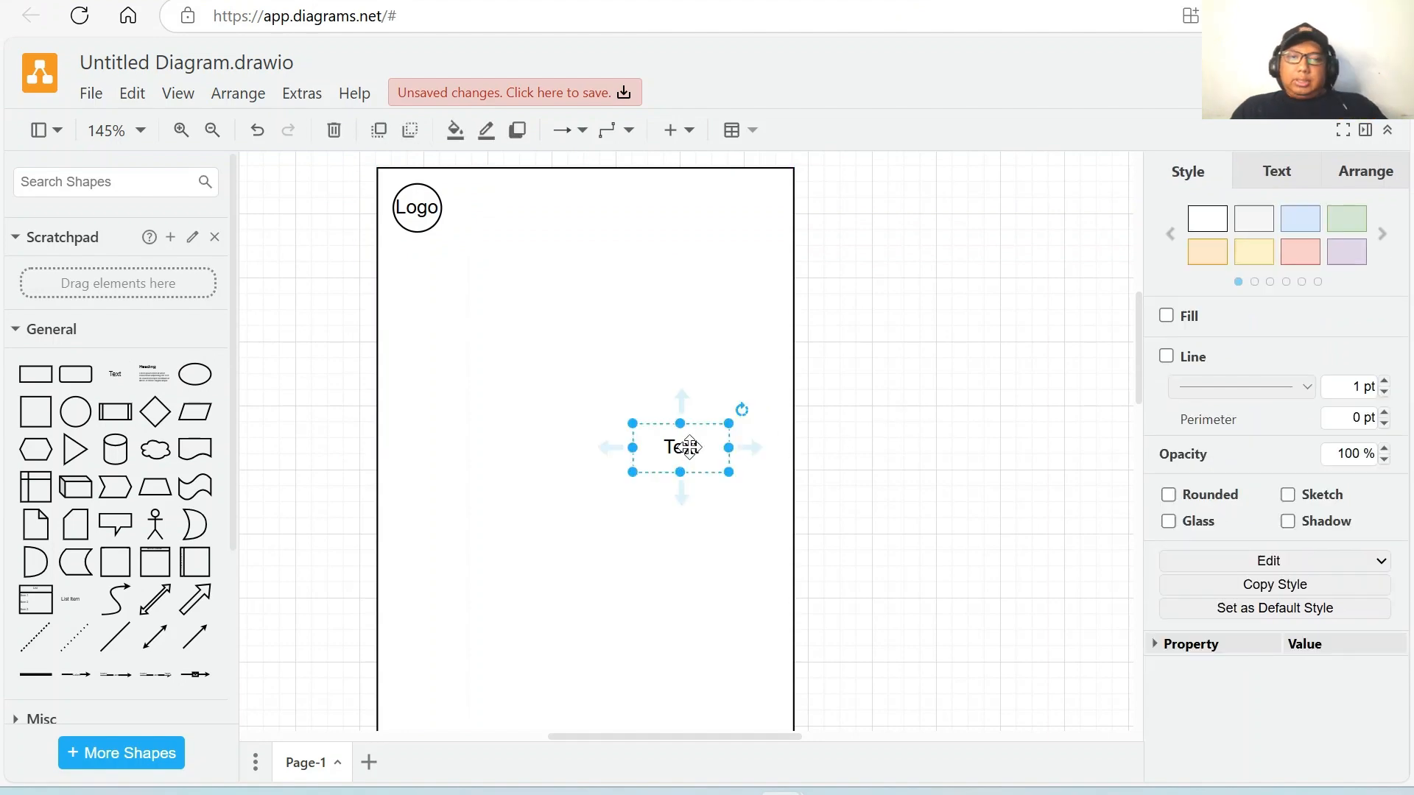
key(Delete)
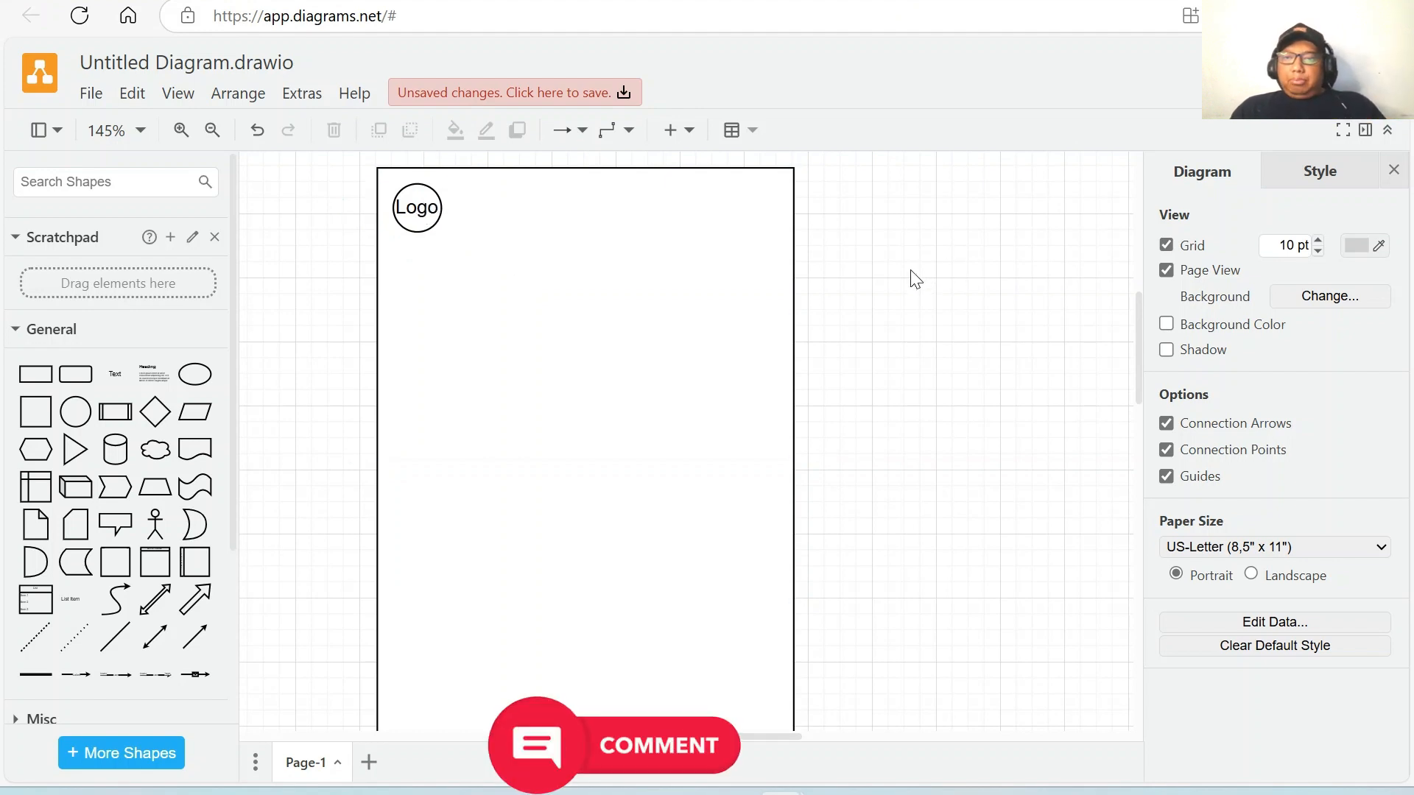
Add a text label reading "Free Learner" just right of the logo circle and widen it to fit on one line.
click(121, 377)
drag(674, 447, 493, 214)
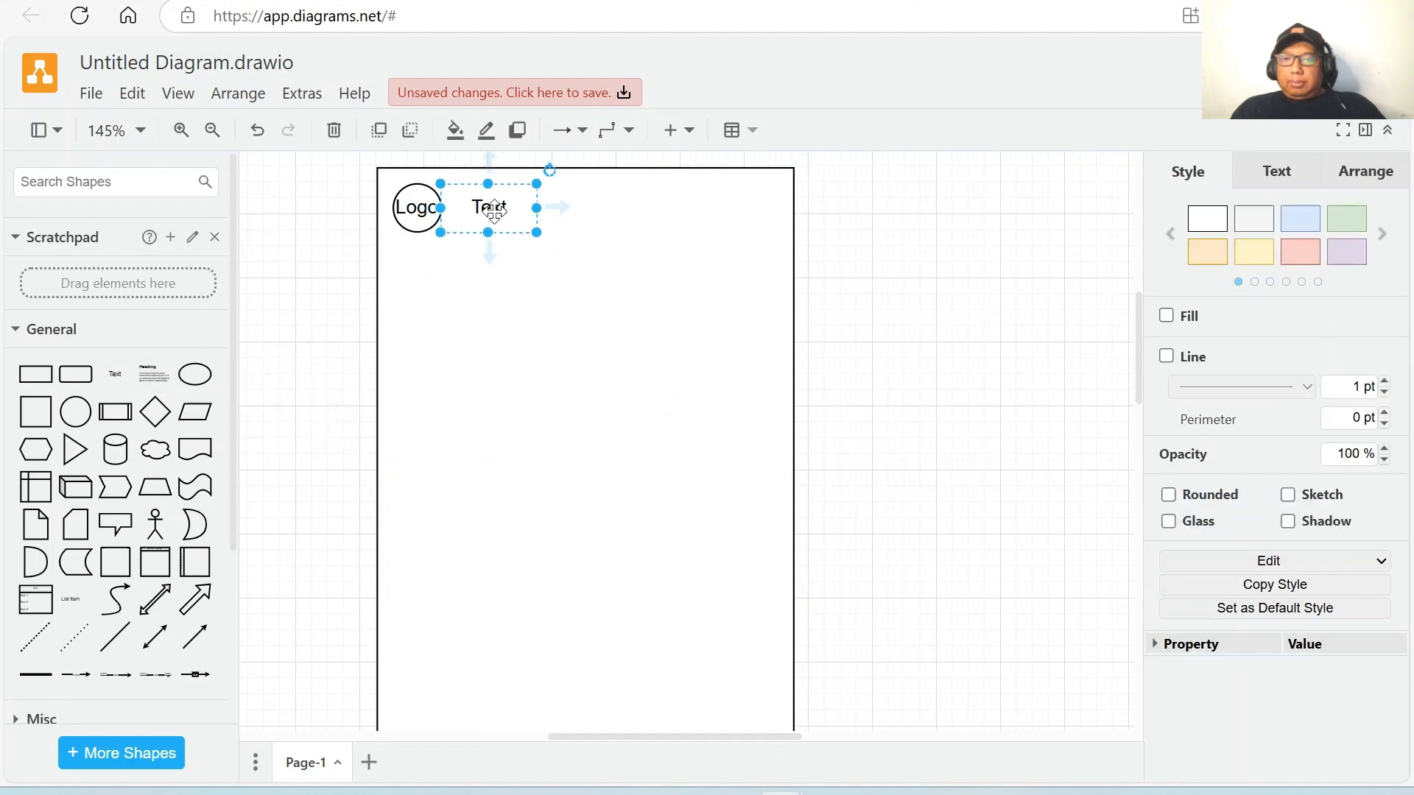
double_click(495, 213)
text(Fr)
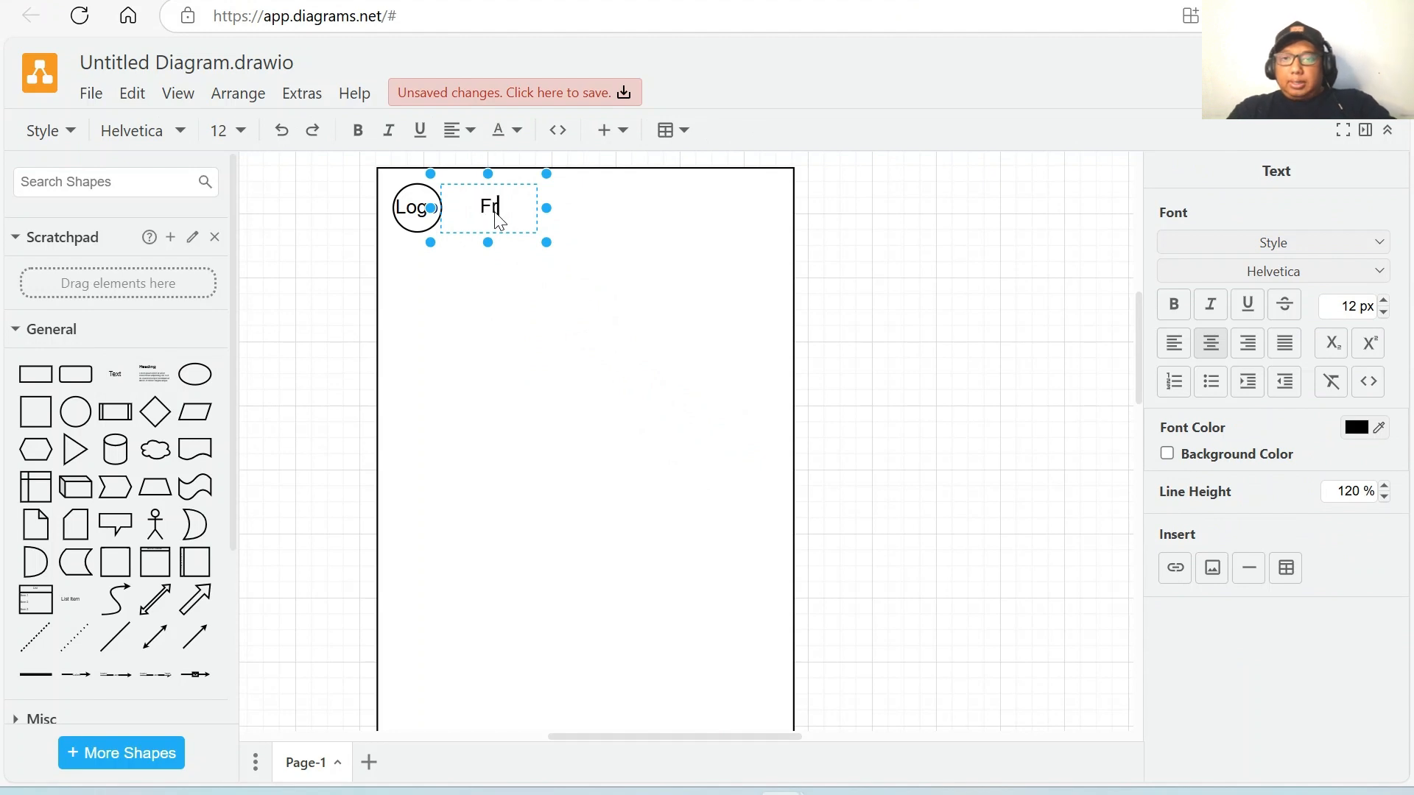
text(ee L)
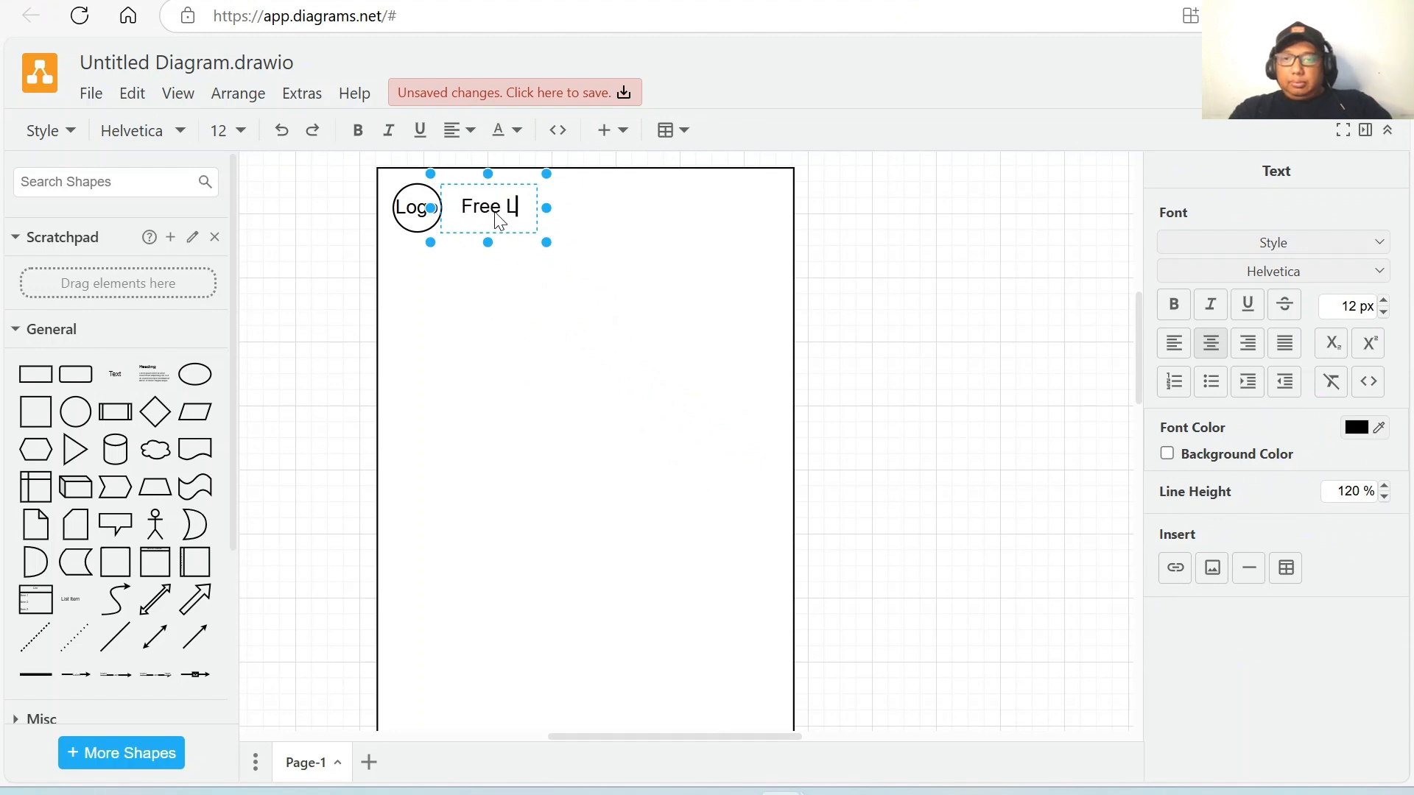
text(earner)
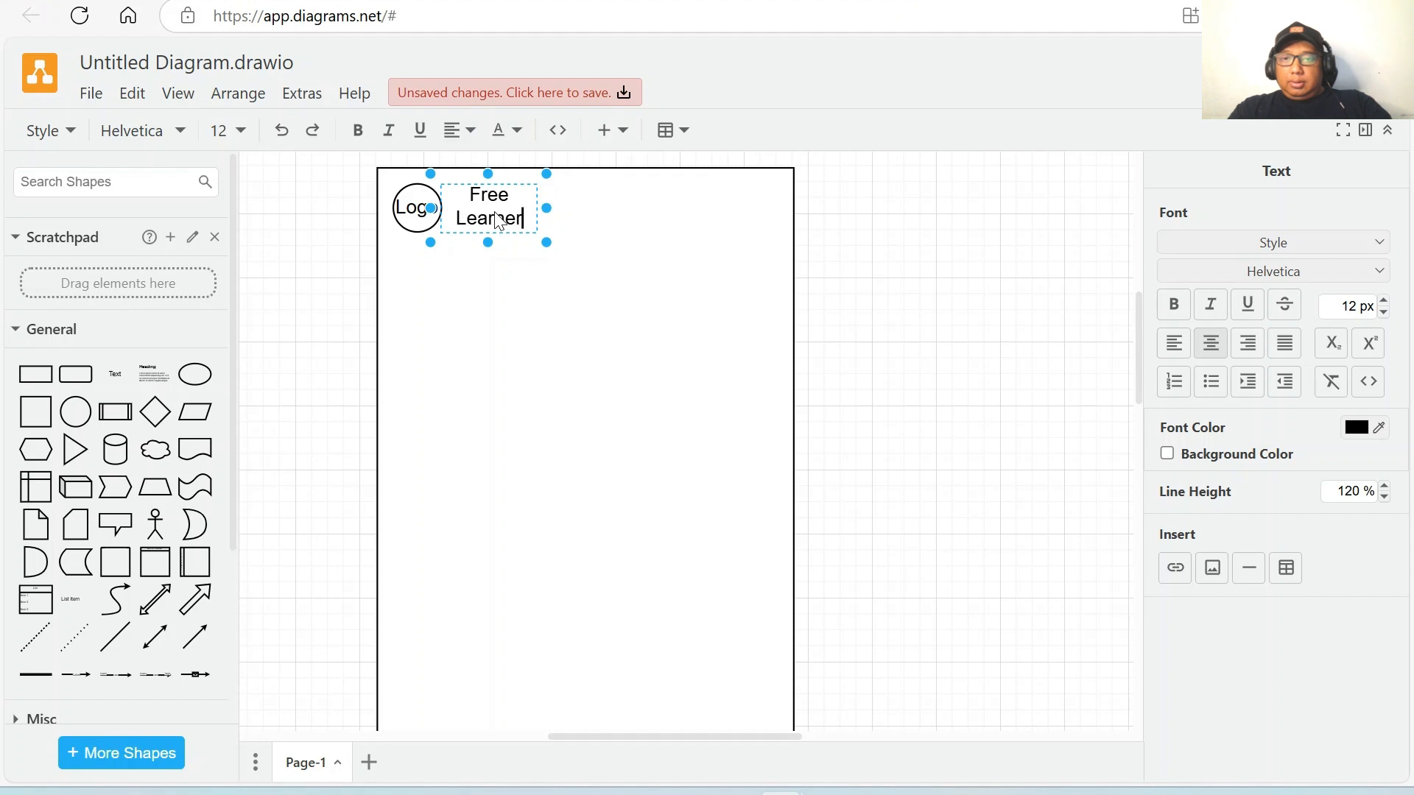
mouse_move(546, 208)
mouse_down()
mouse_move(595, 209)
mouse_move(526, 215)
mouse_move(526, 230)
mouse_move(526, 216)
mouse_up()
click(902, 282)
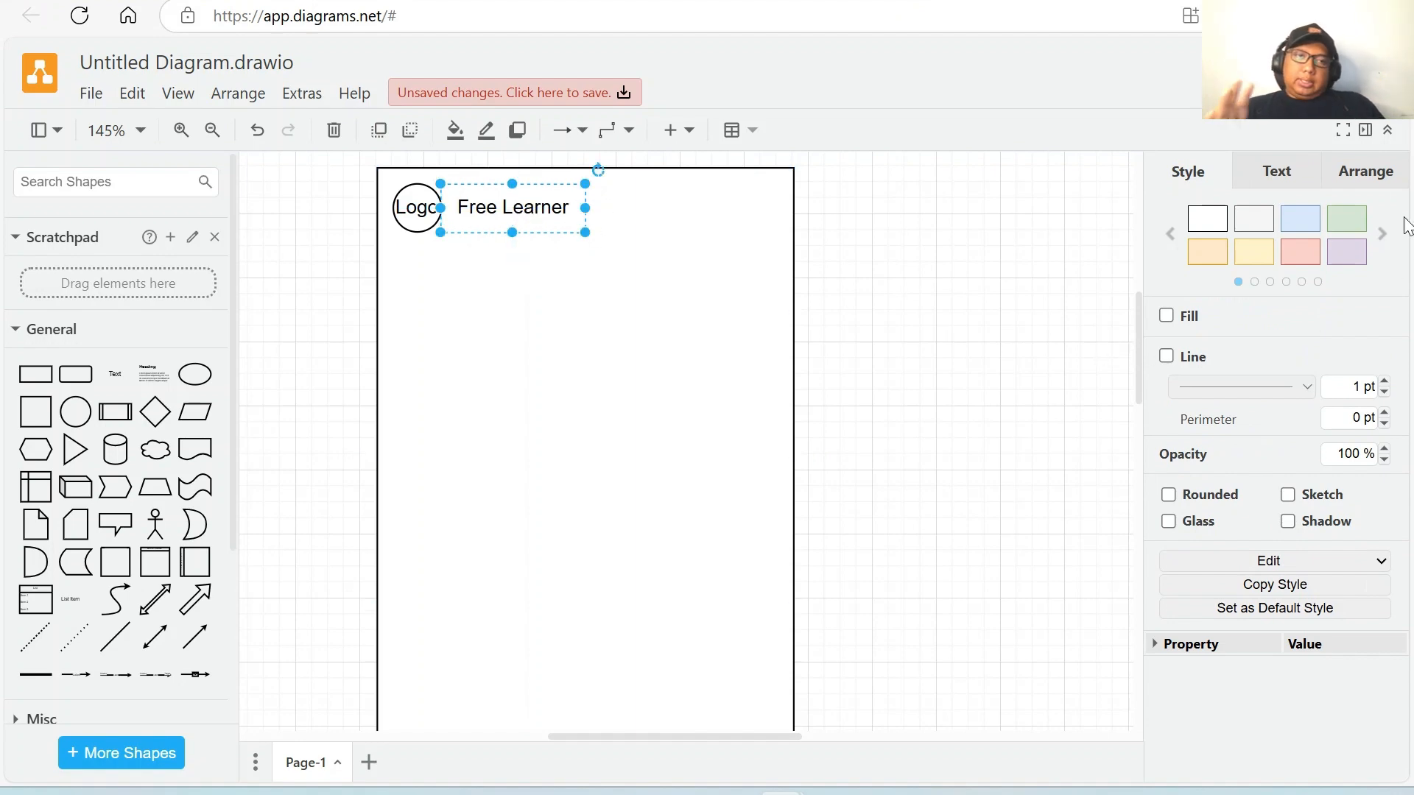
Make the "Free Learner" label bold.
click(1287, 180)
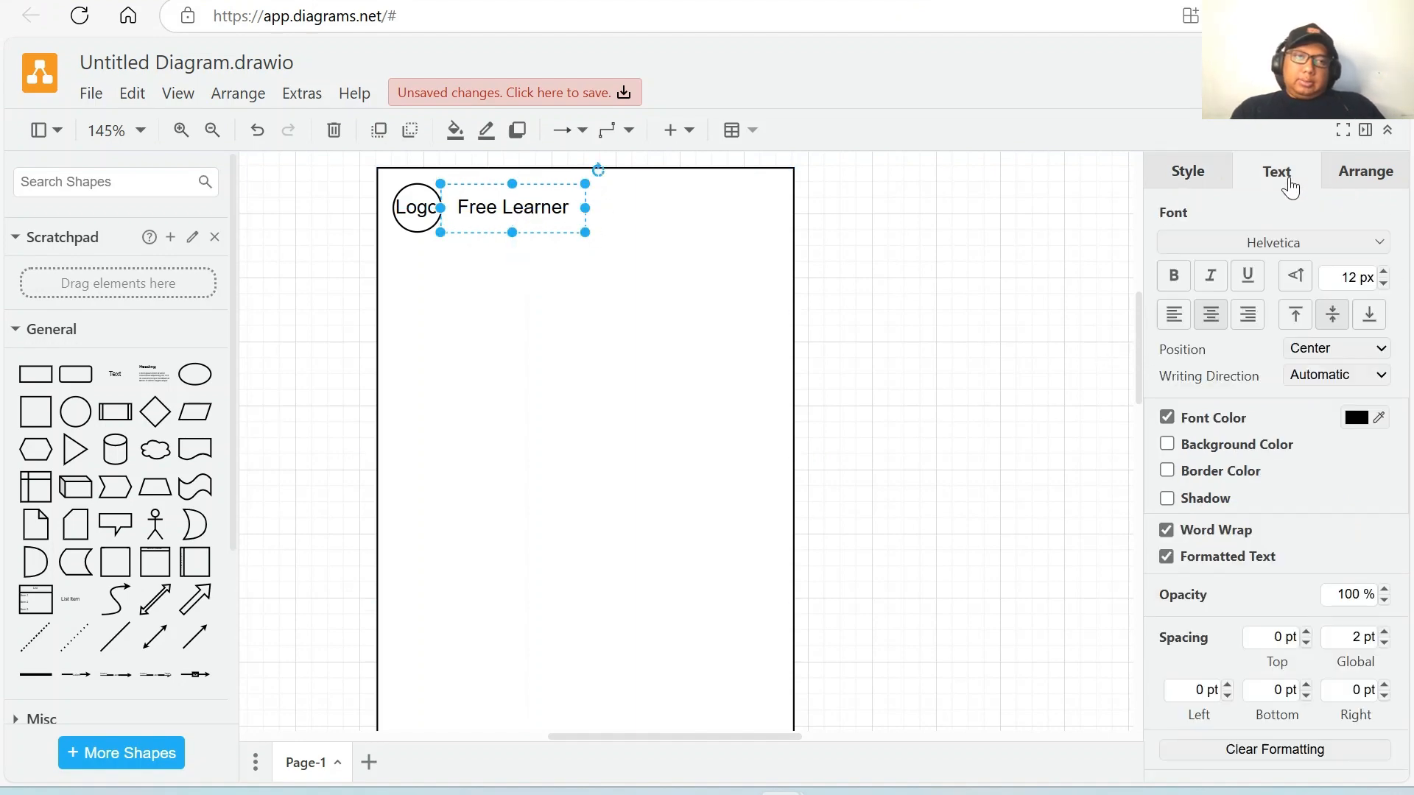
click(1169, 285)
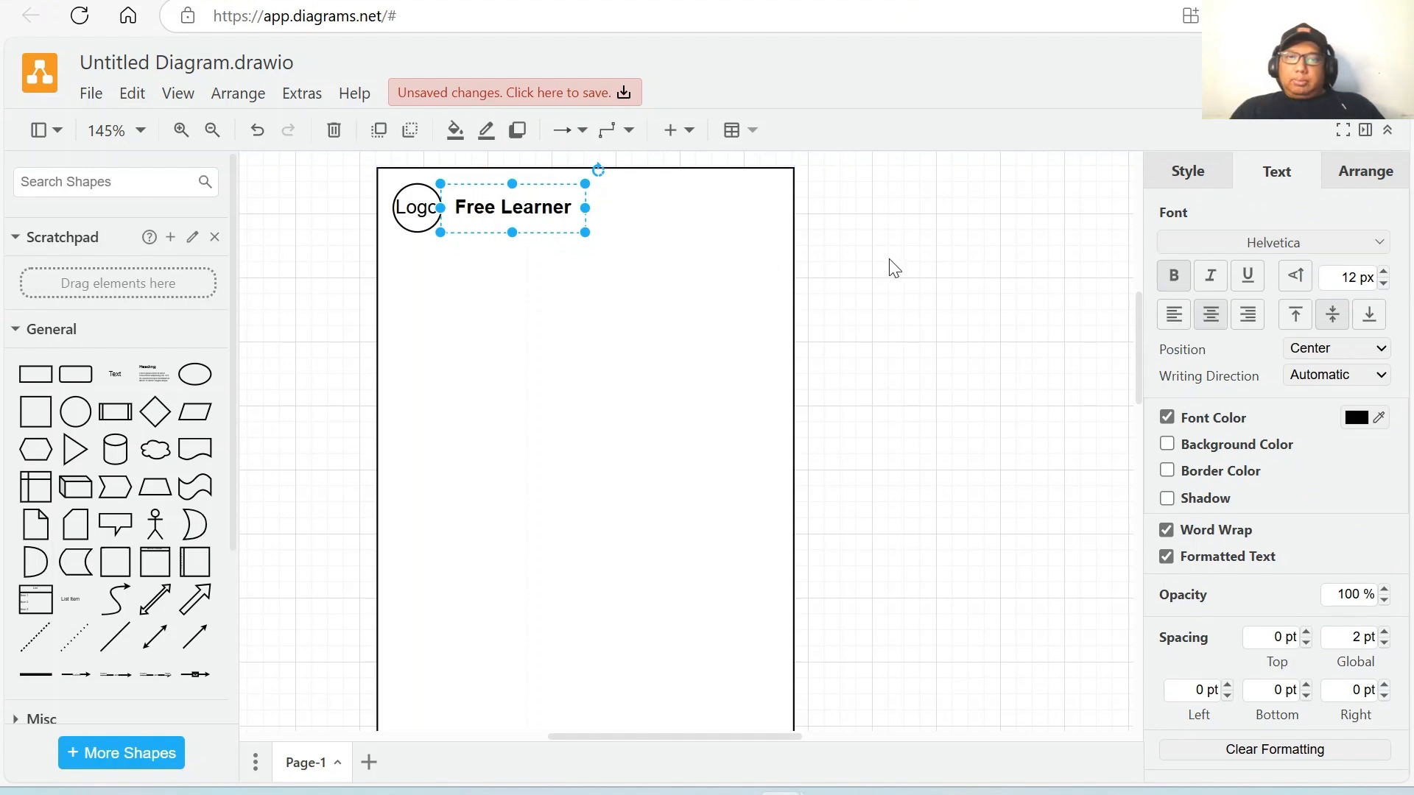
click(309, 327)
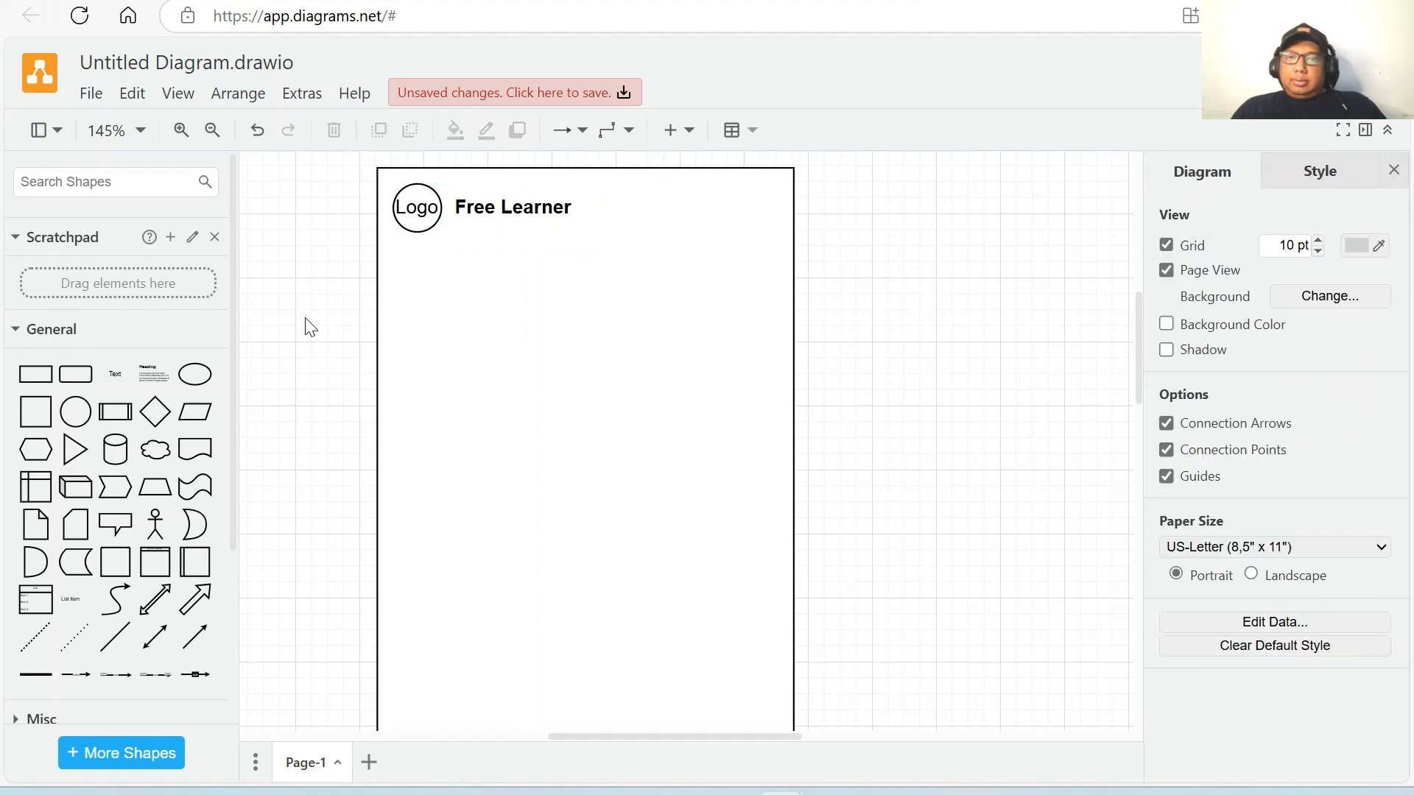
Add a text label below and to the right of the "Free Learner" header and shrink its box slightly.
click(115, 373)
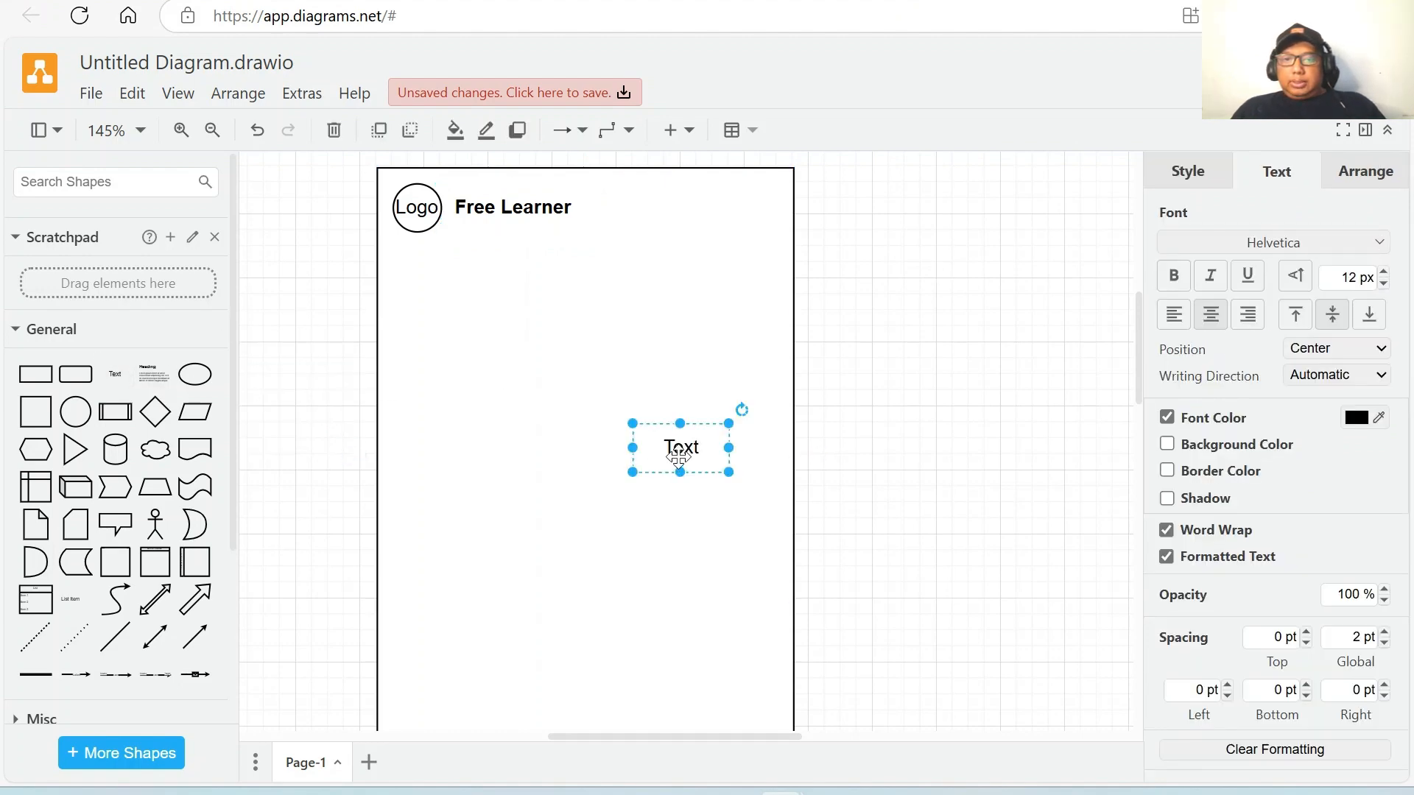
drag(677, 459, 619, 268)
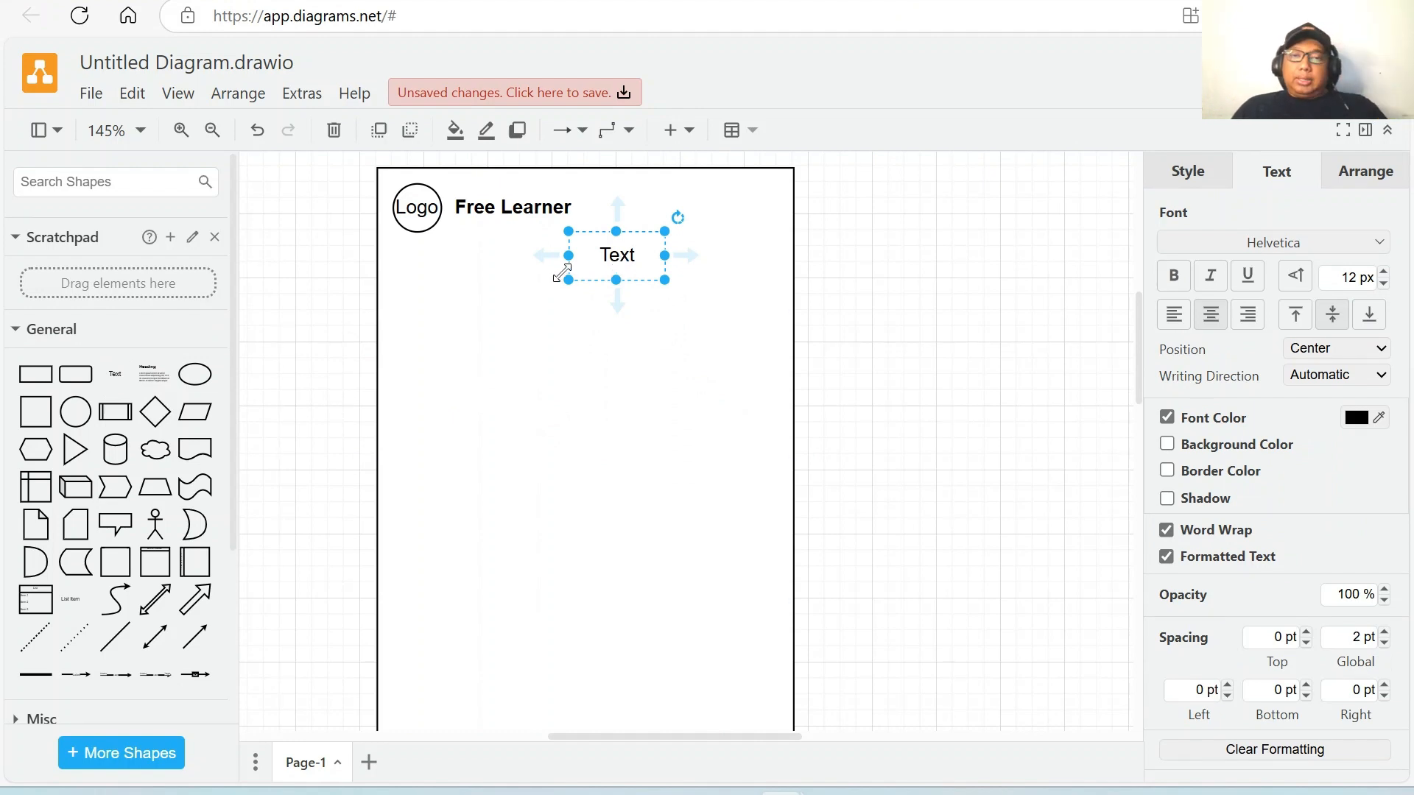
drag(664, 280, 648, 264)
click(834, 290)
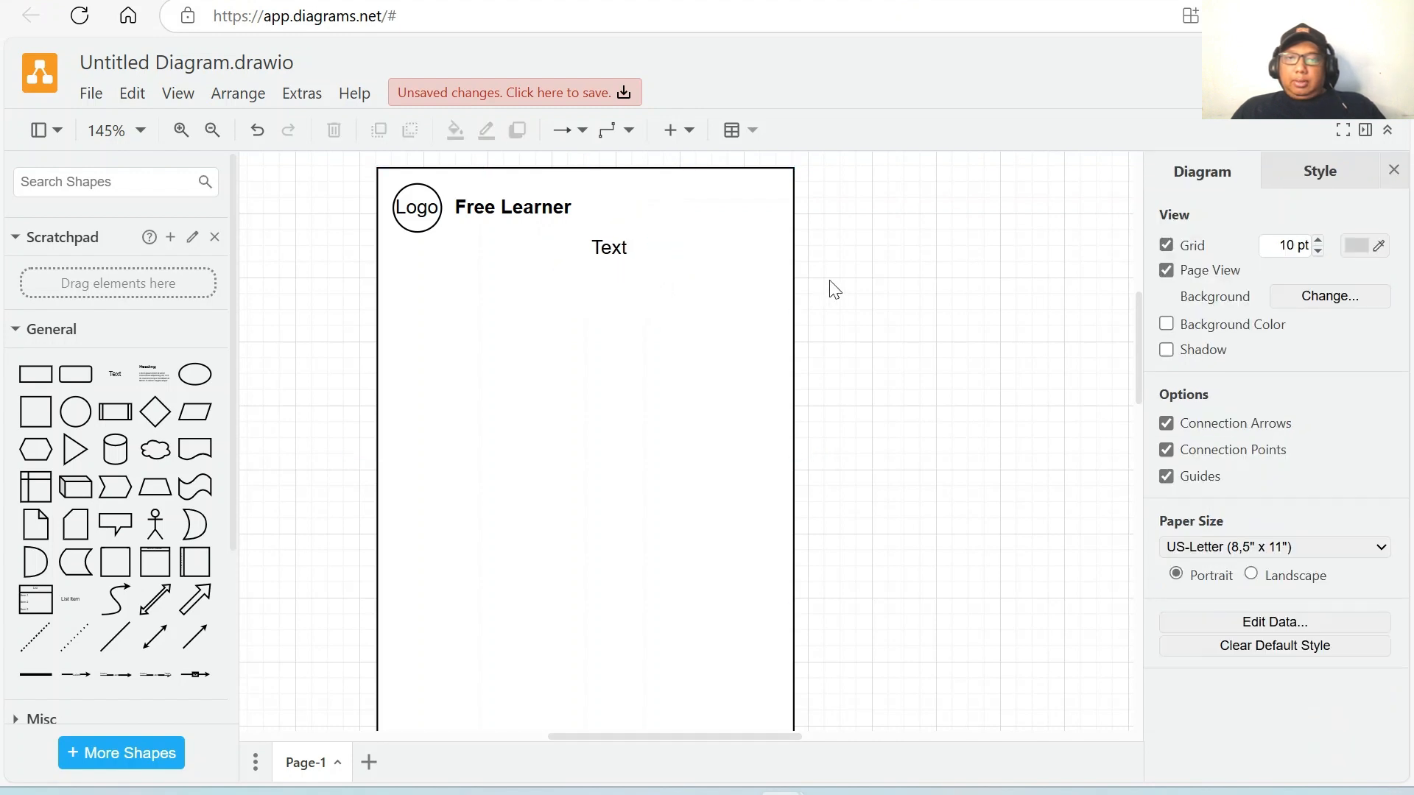
Change the new label's wording to "Home".
click(185, 135)
click(182, 134)
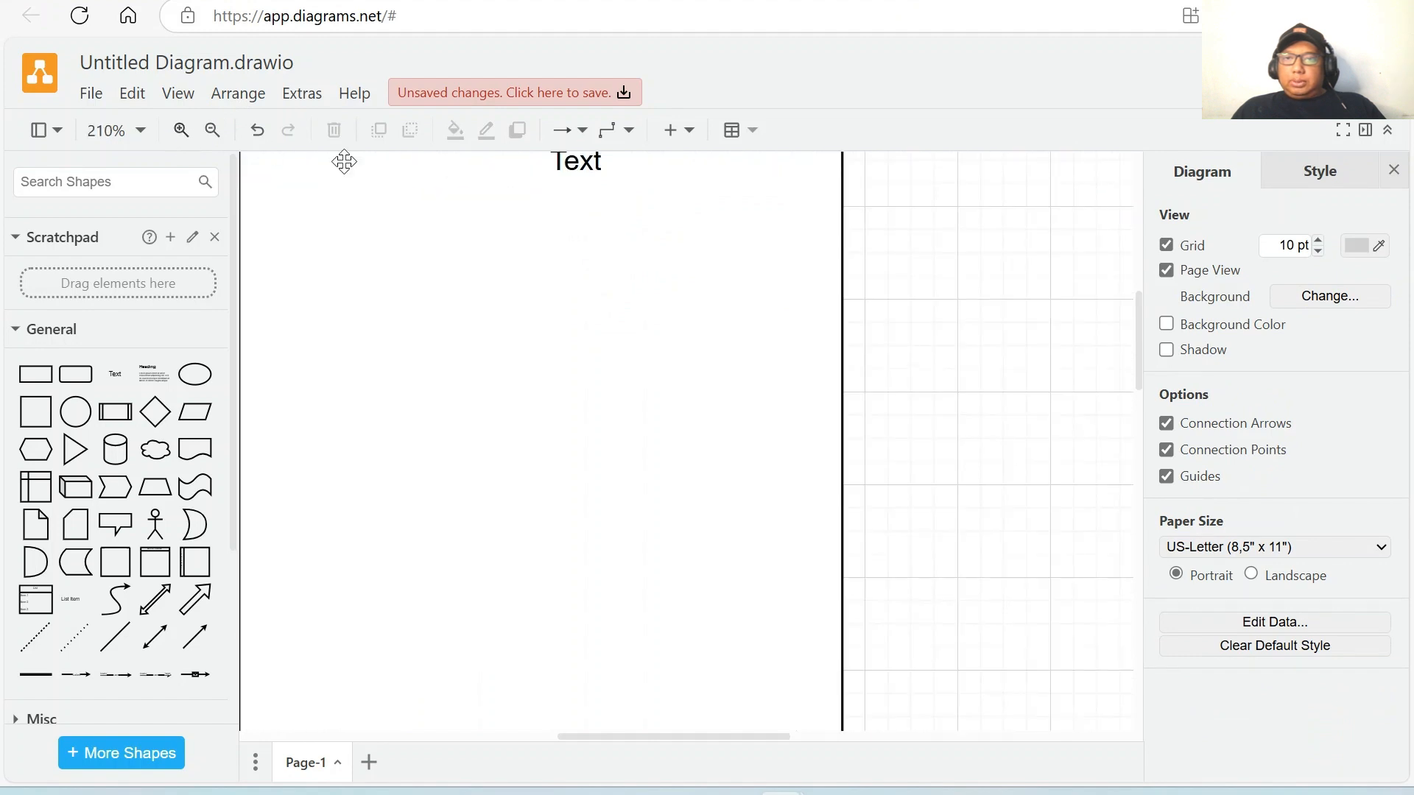
scroll(672, 251, up, 3)
click(588, 385)
double_click(589, 384)
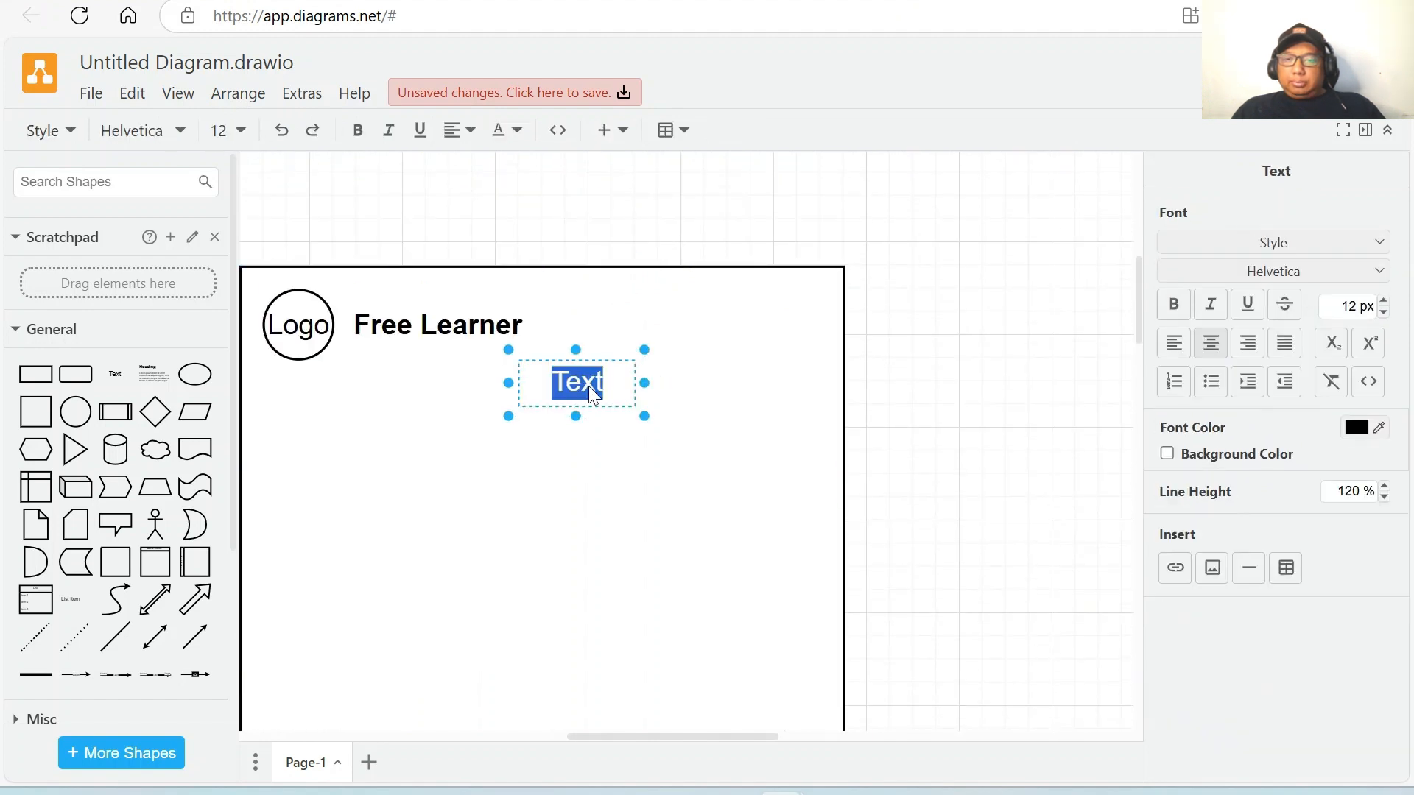
text(Home)
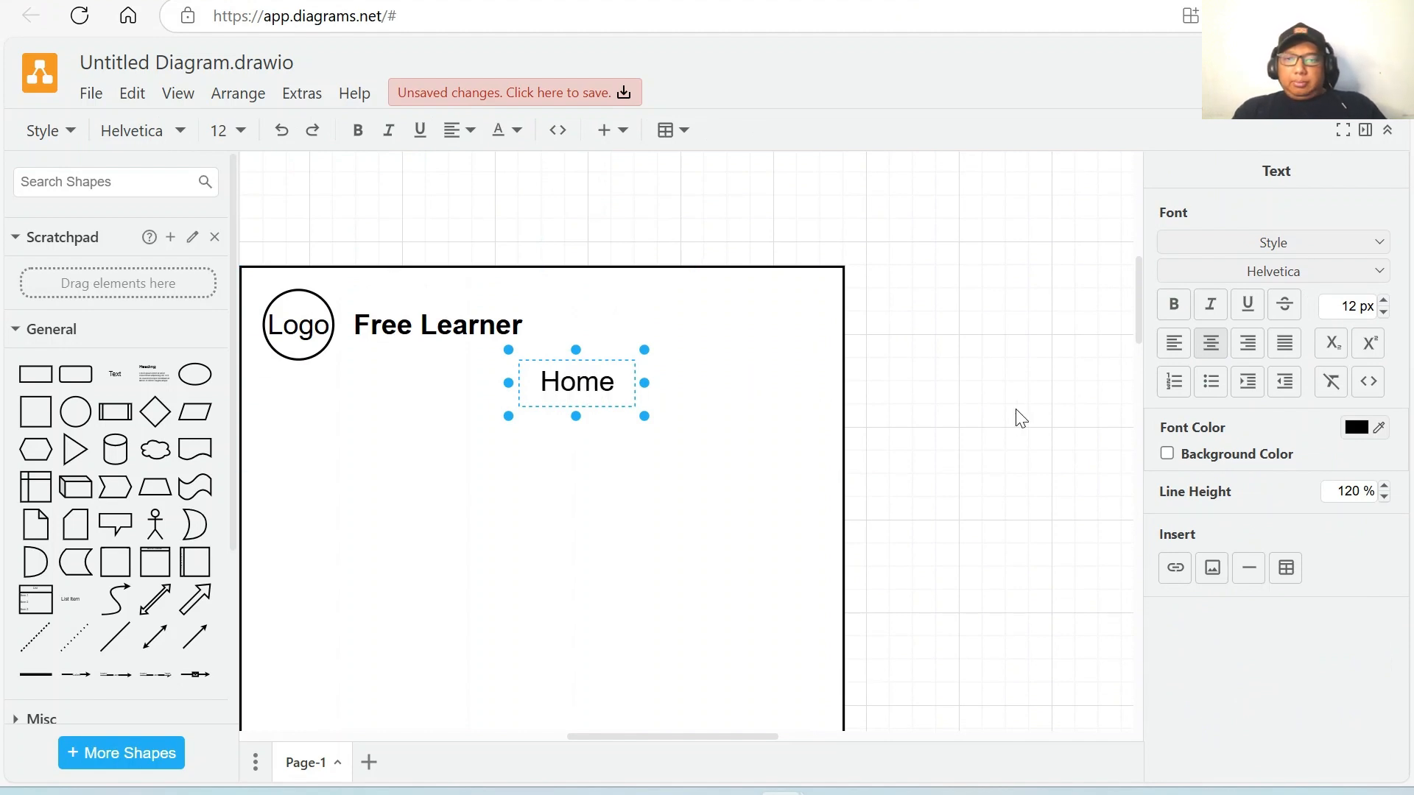
Underline the "Home" label.
click(576, 396)
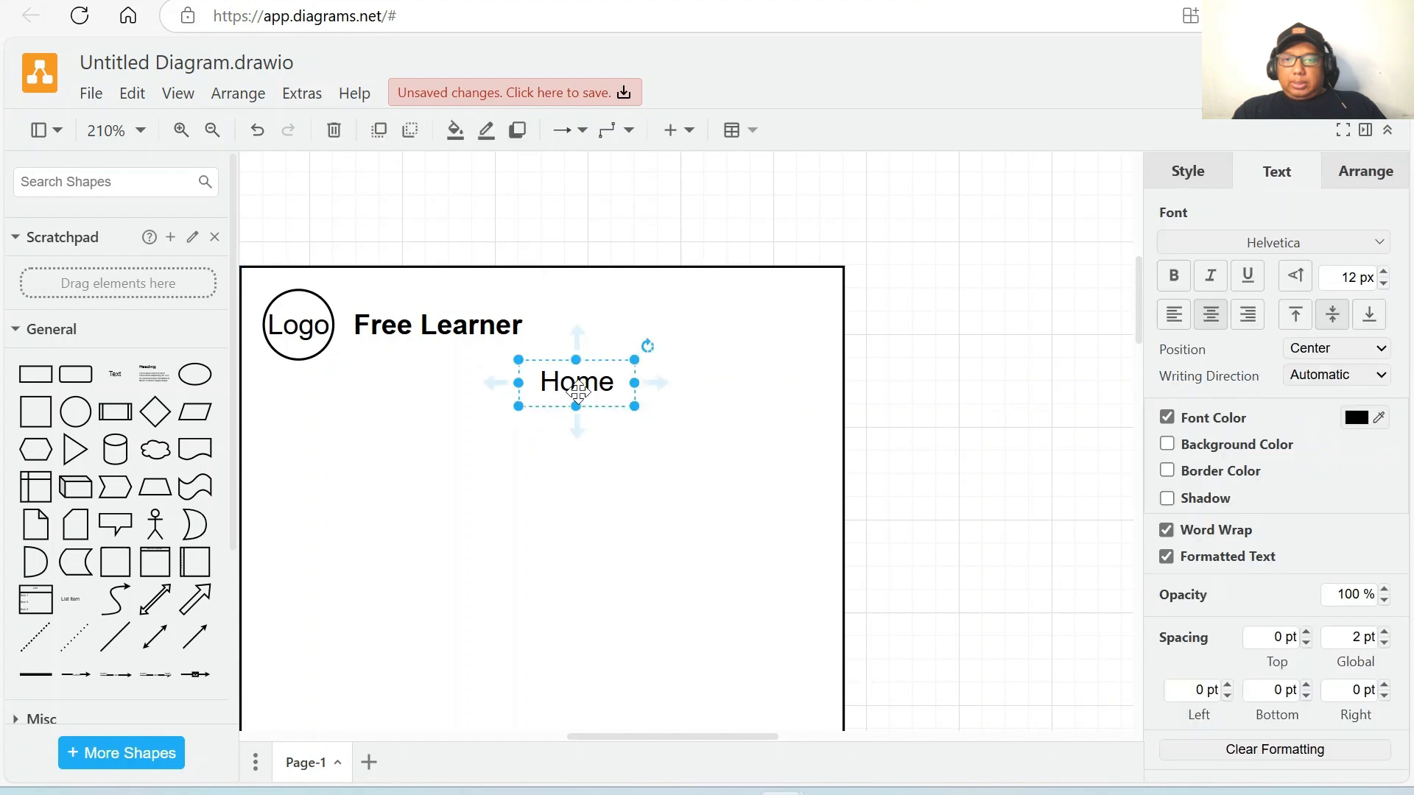
click(1249, 276)
click(939, 391)
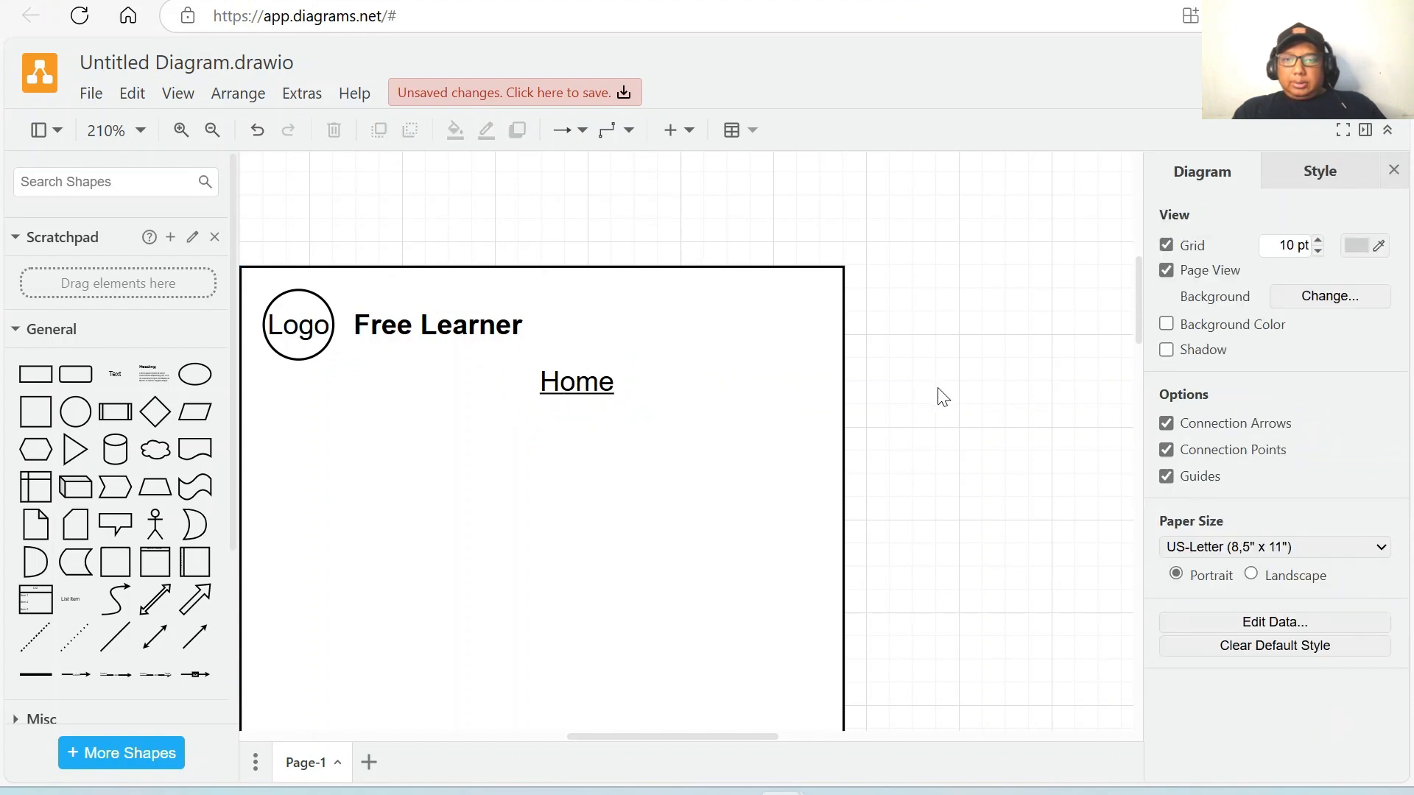
Make the "Home" label's box taller and reduce its text to font size 8.
click(572, 390)
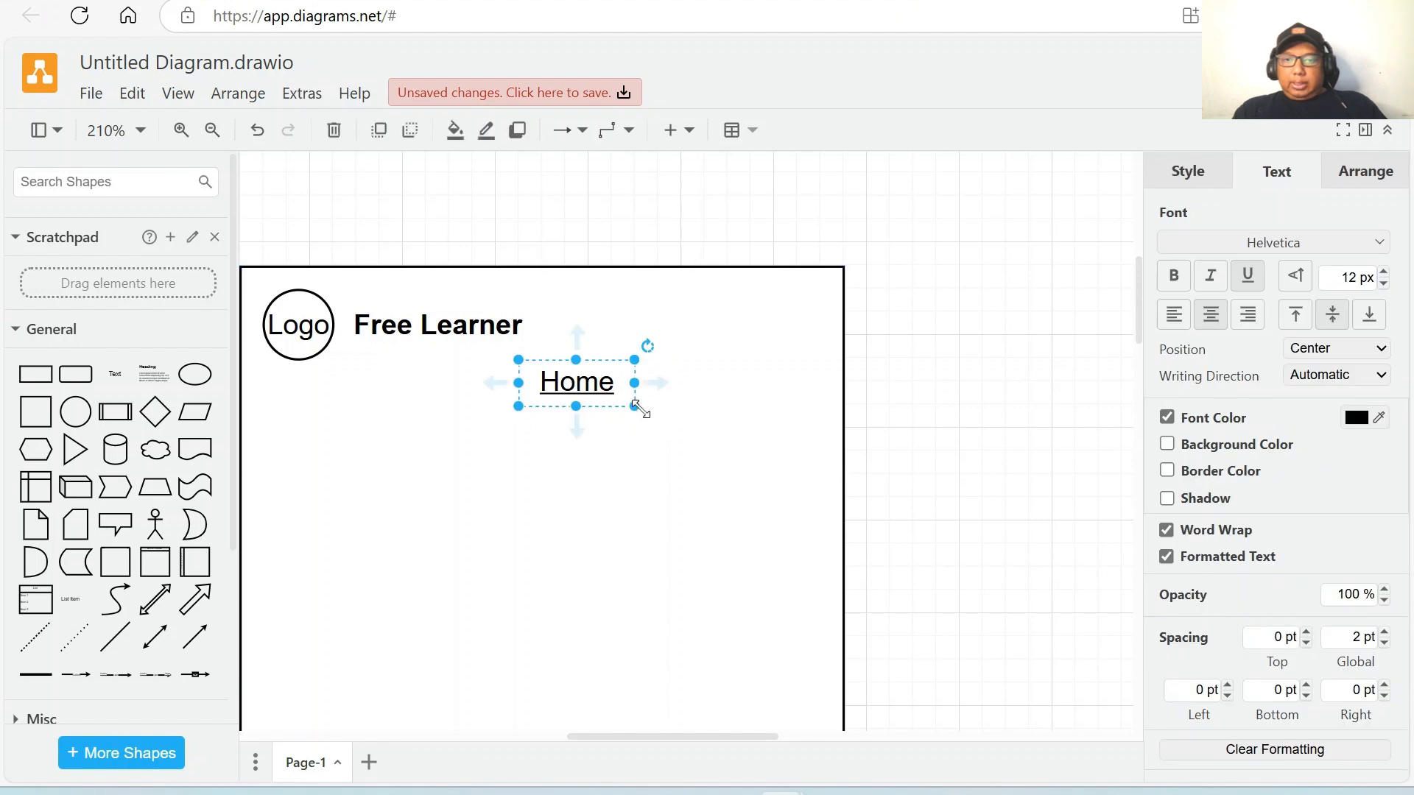
drag(636, 408, 646, 438)
double_click(598, 413)
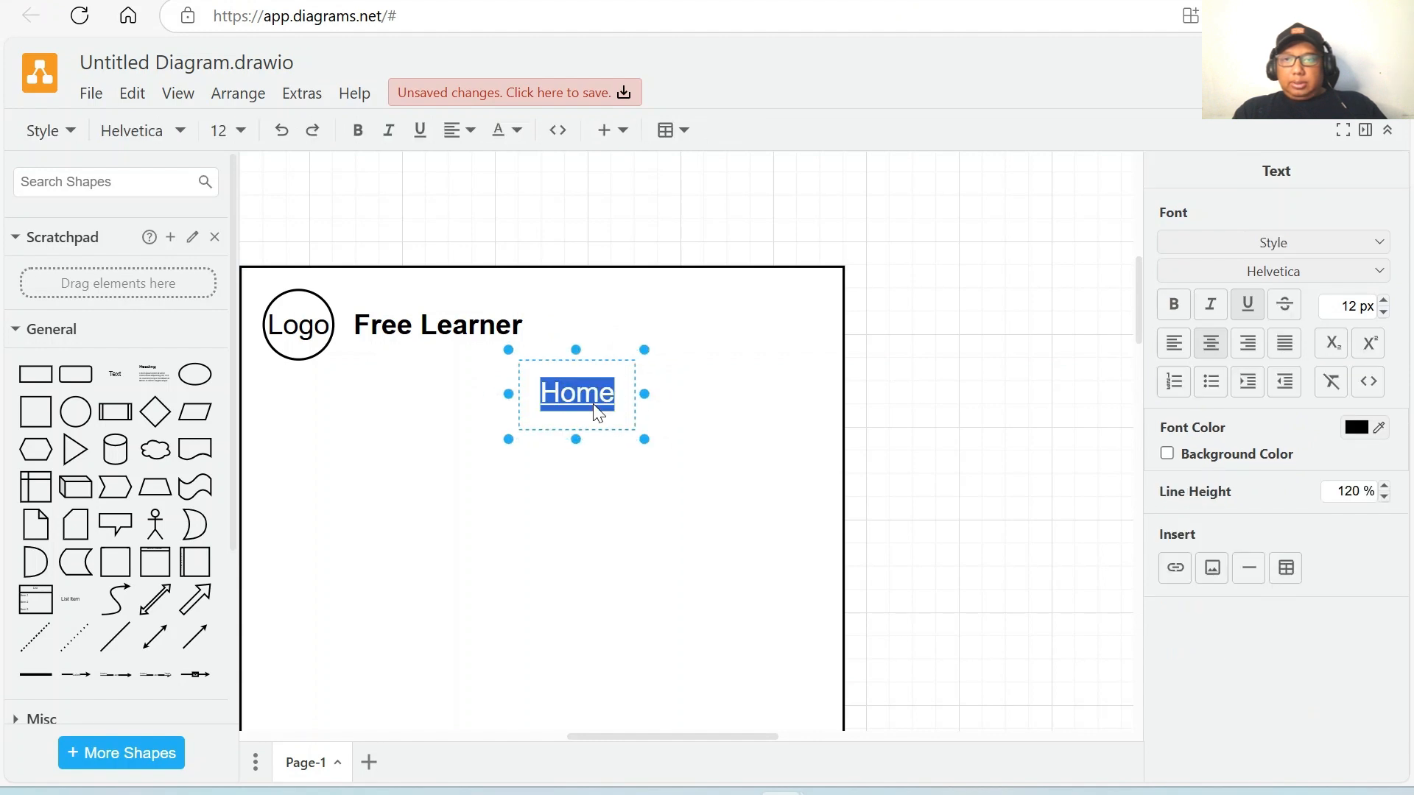
click(241, 131)
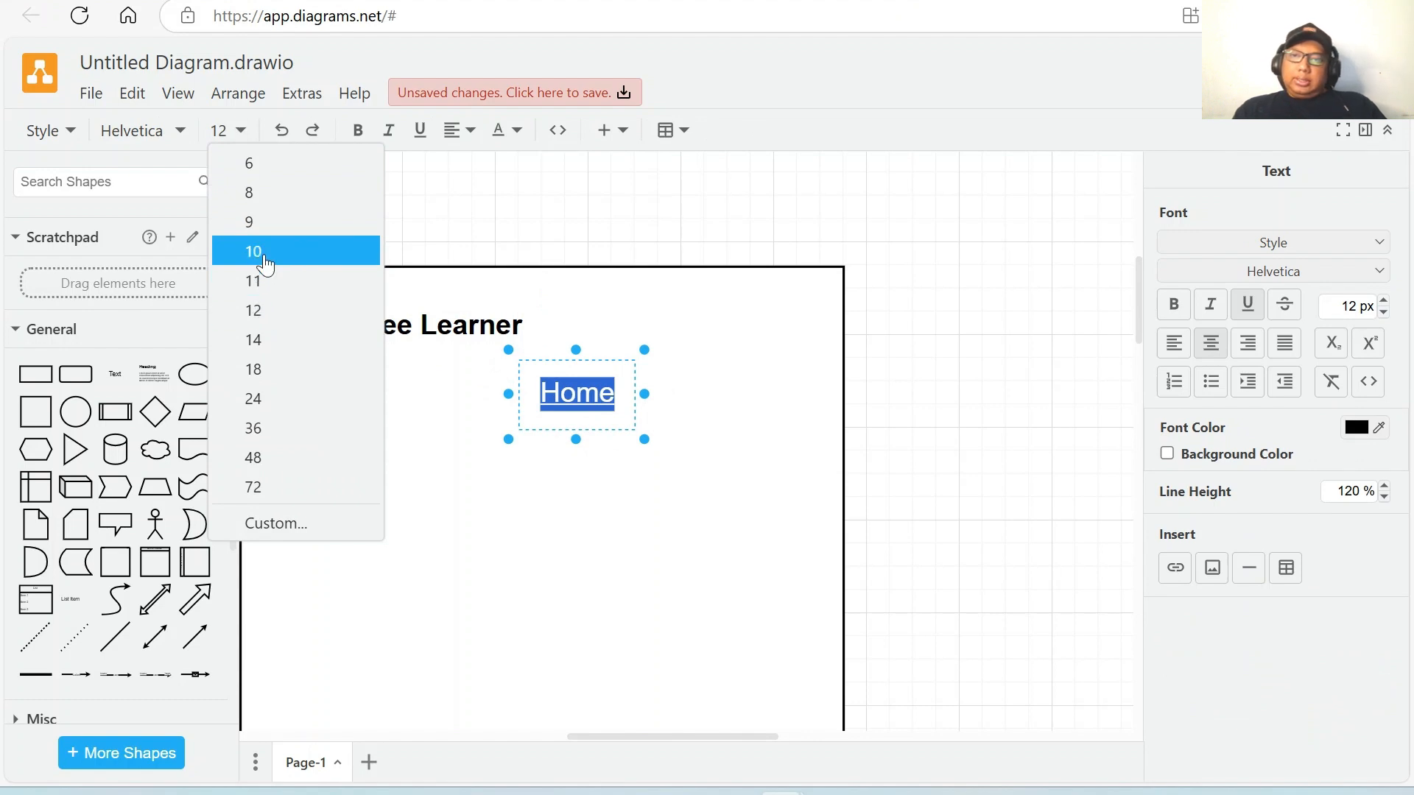
click(265, 258)
click(234, 140)
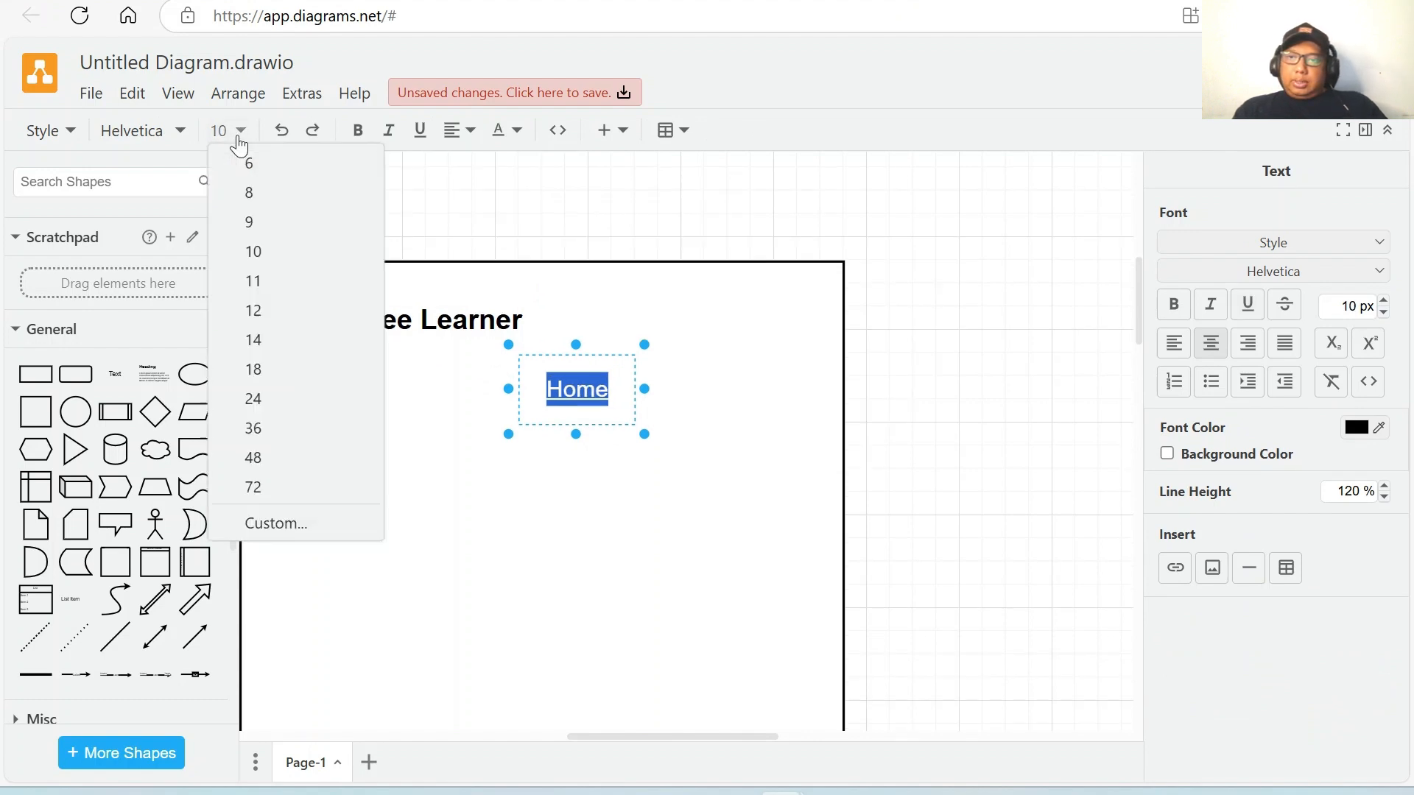
click(257, 230)
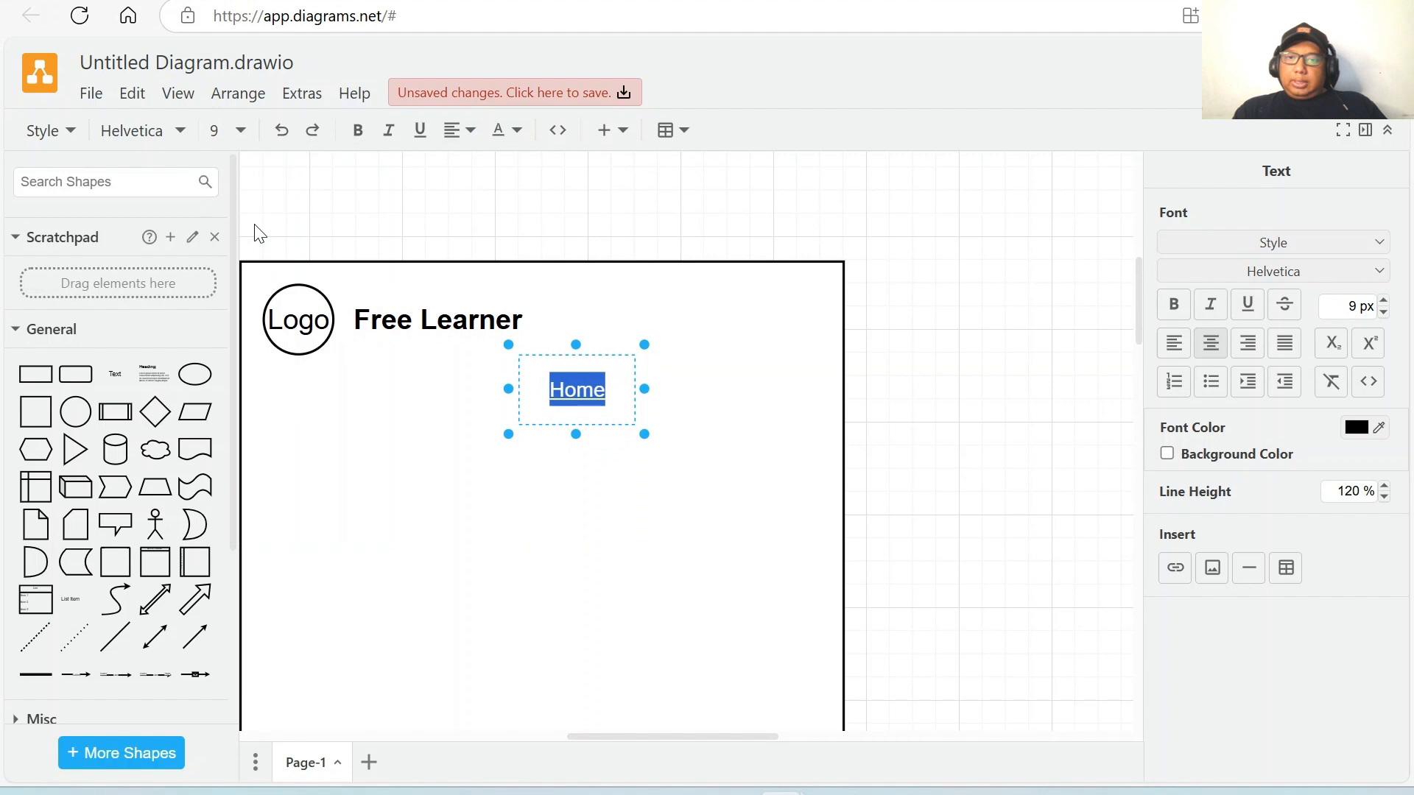
click(215, 131)
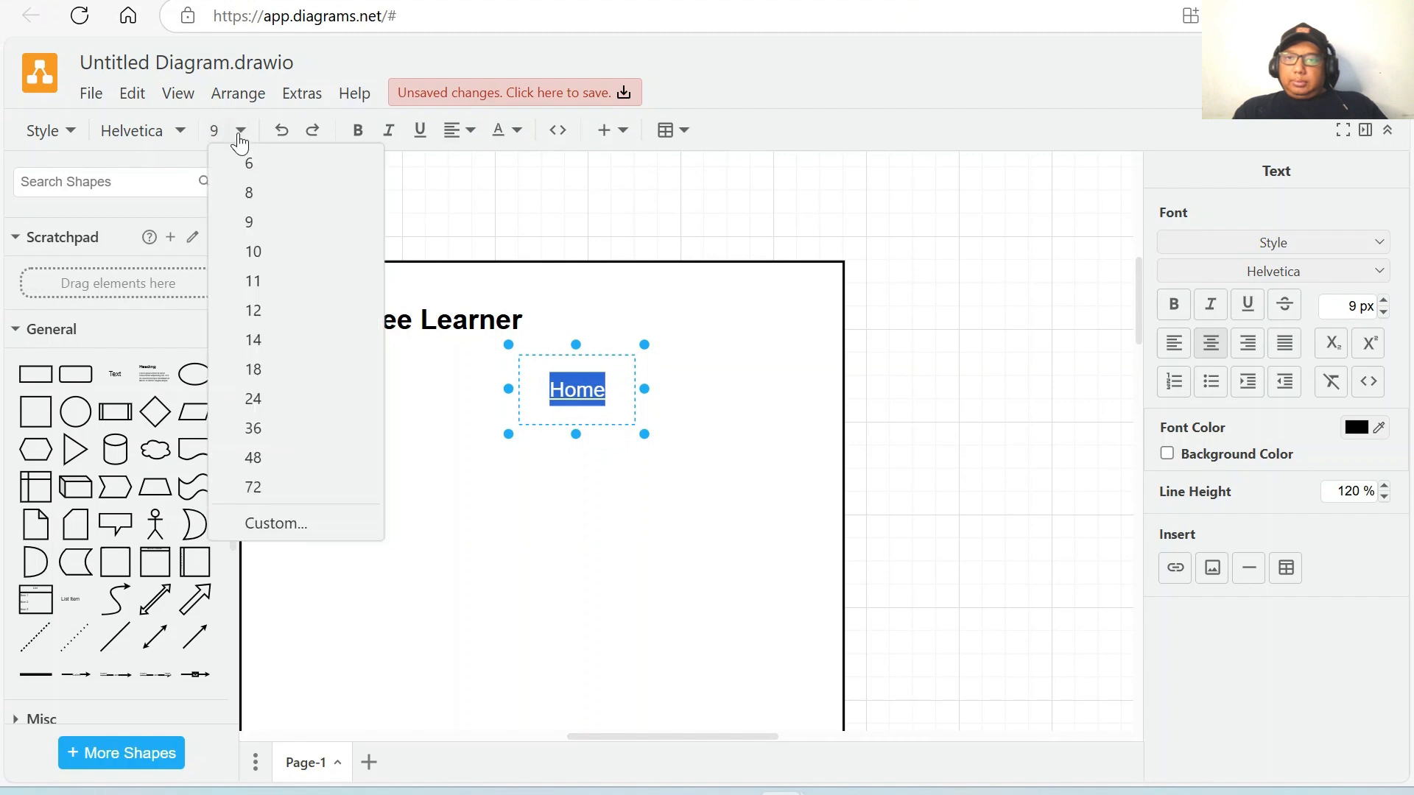
click(251, 194)
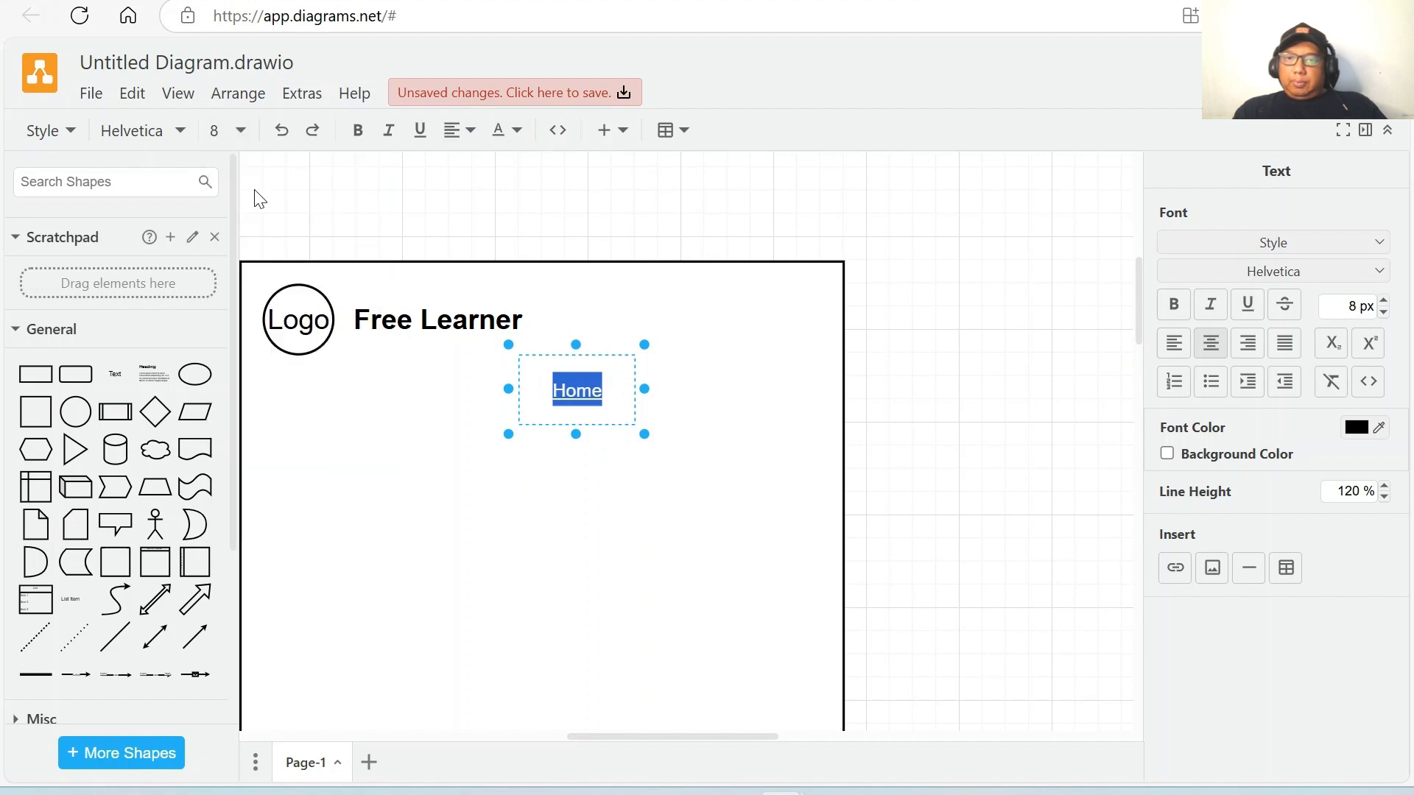
click(957, 449)
Duplicate the "Home" label, place the copy beside it on the right and change its wording to "Tentang".
click(577, 385)
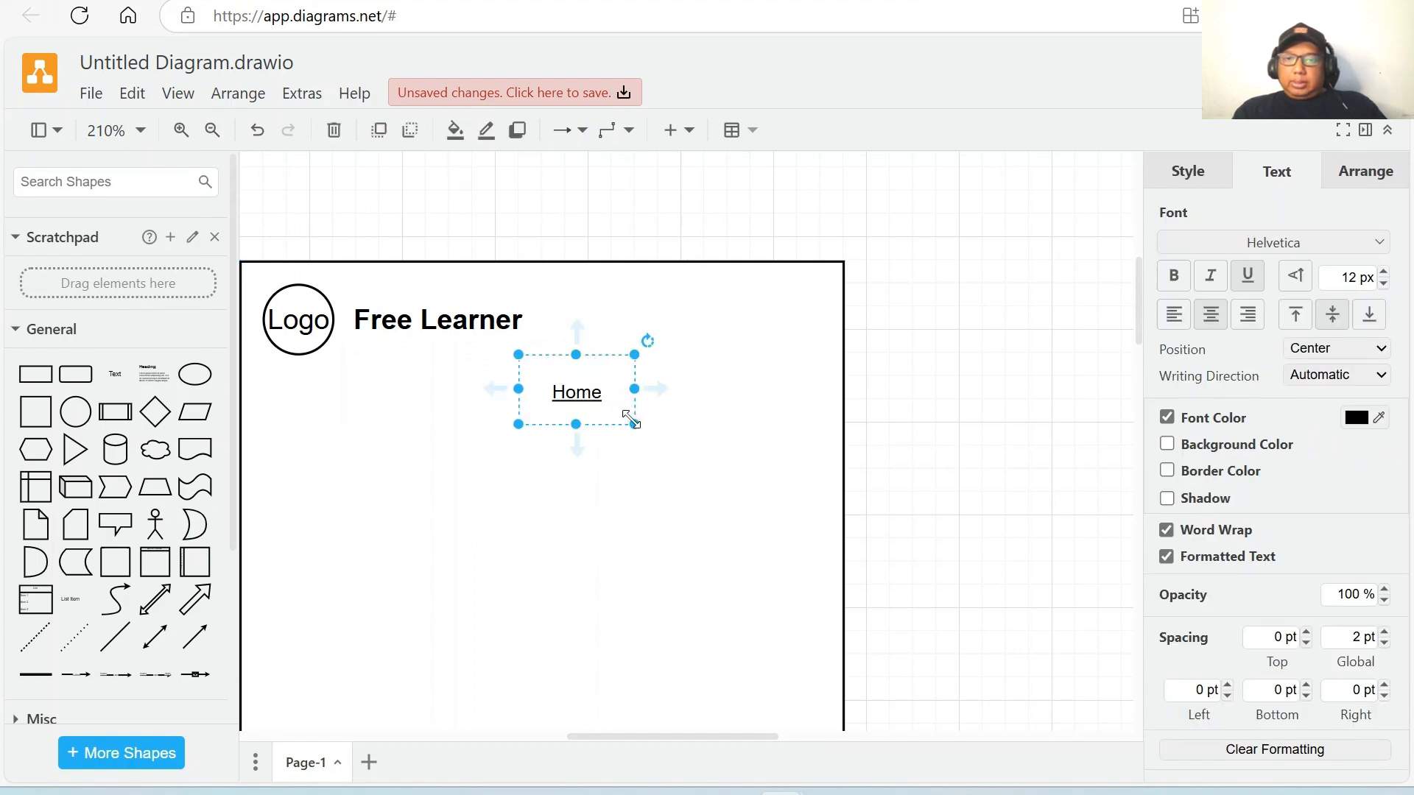
click(897, 439)
click(578, 394)
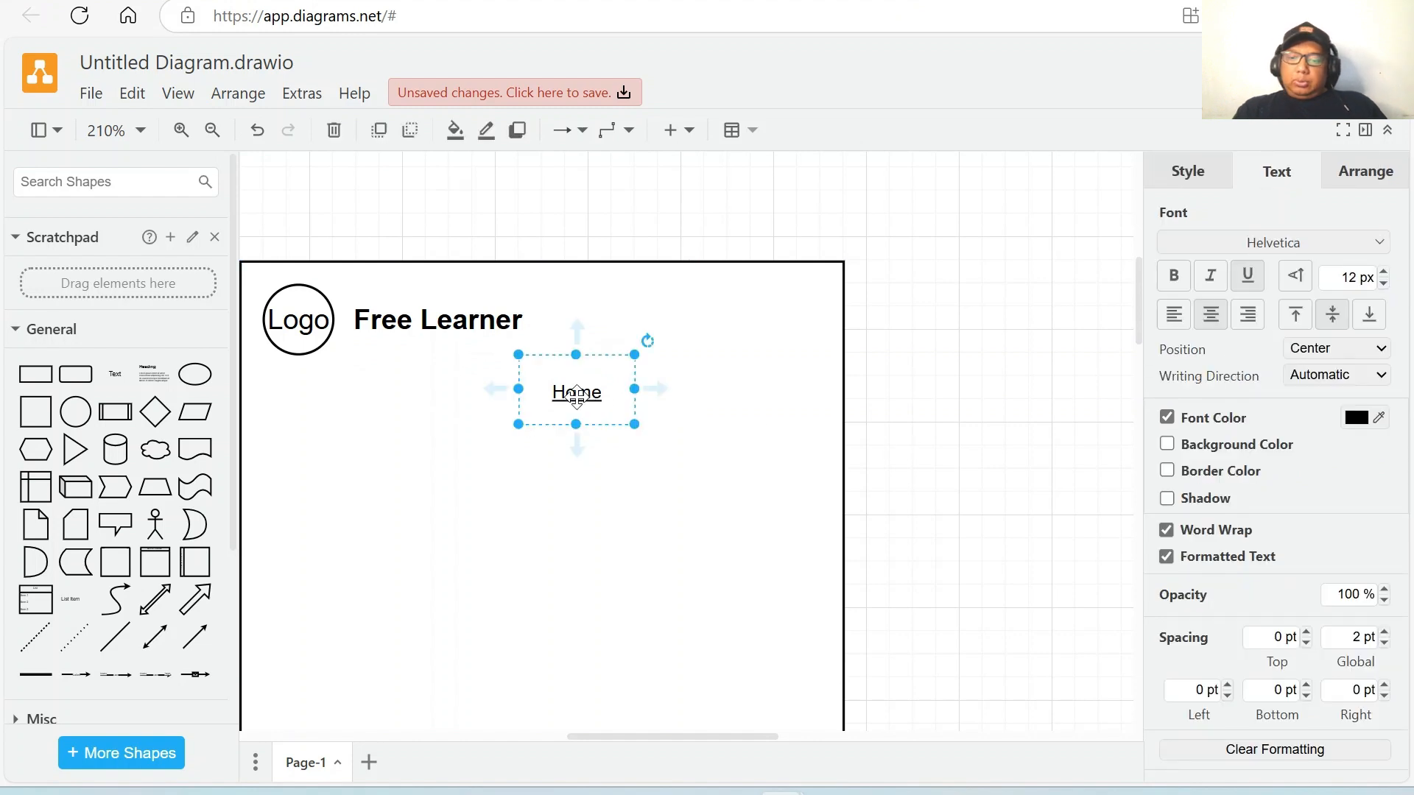
key(ctrl+d)
drag(579, 399, 684, 401)
double_click(686, 400)
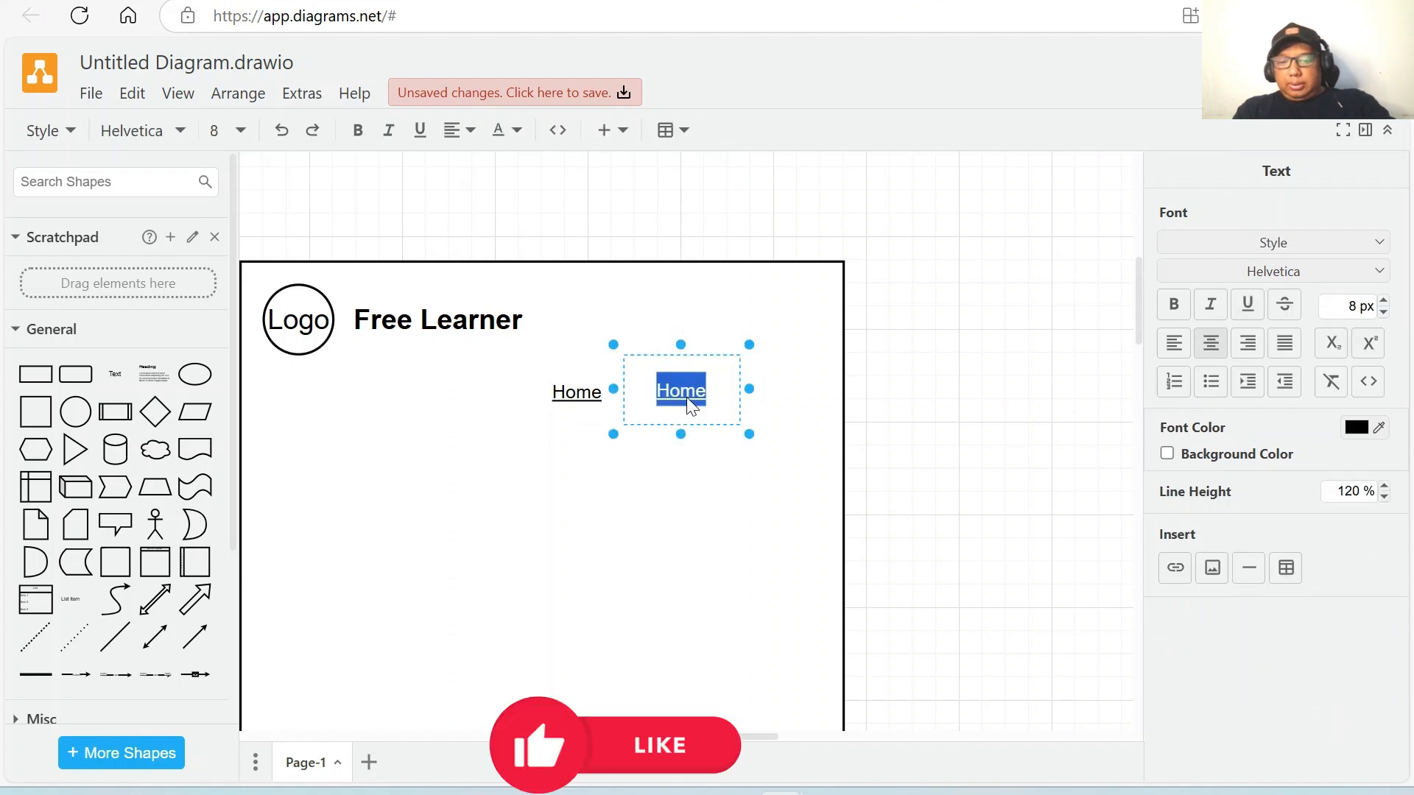
text(Tentang)
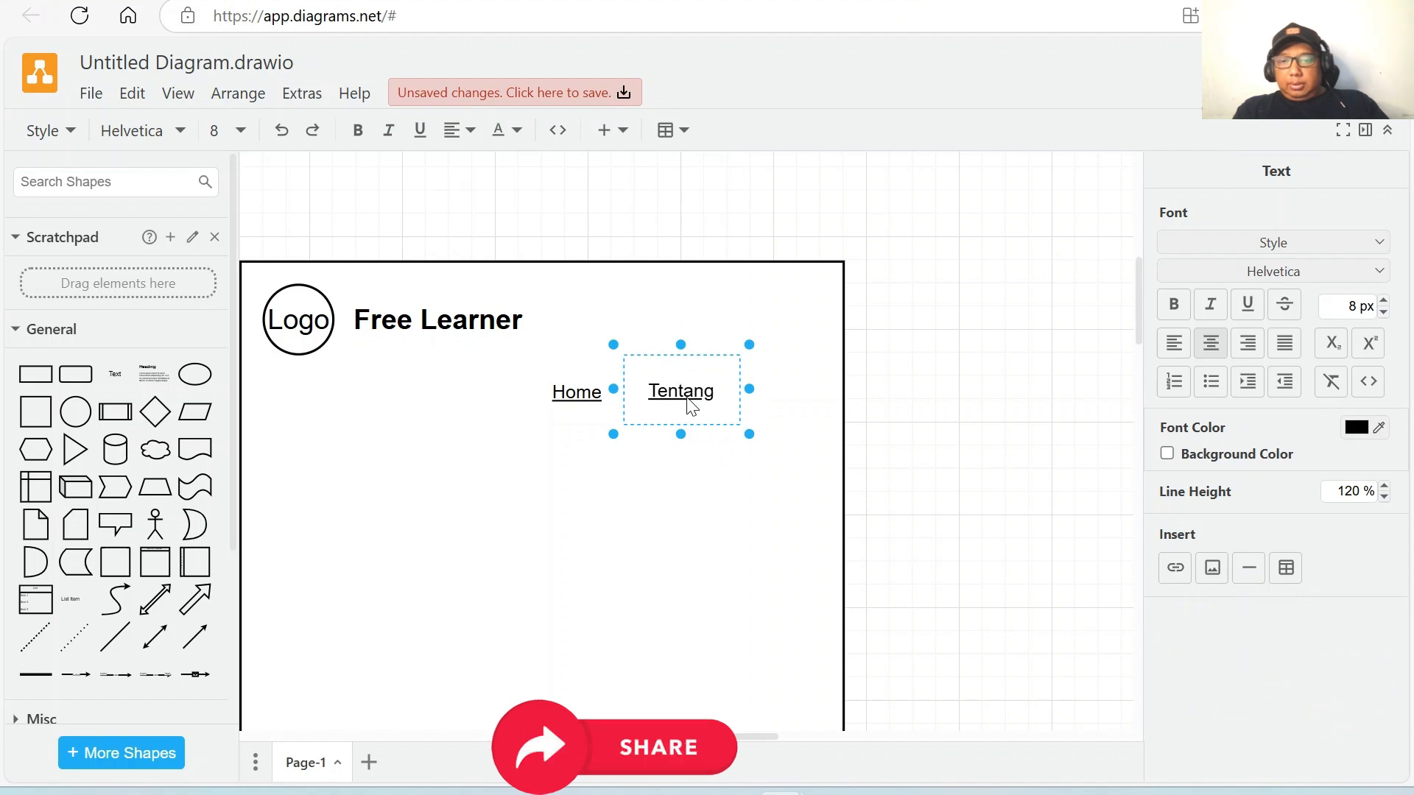
click(930, 464)
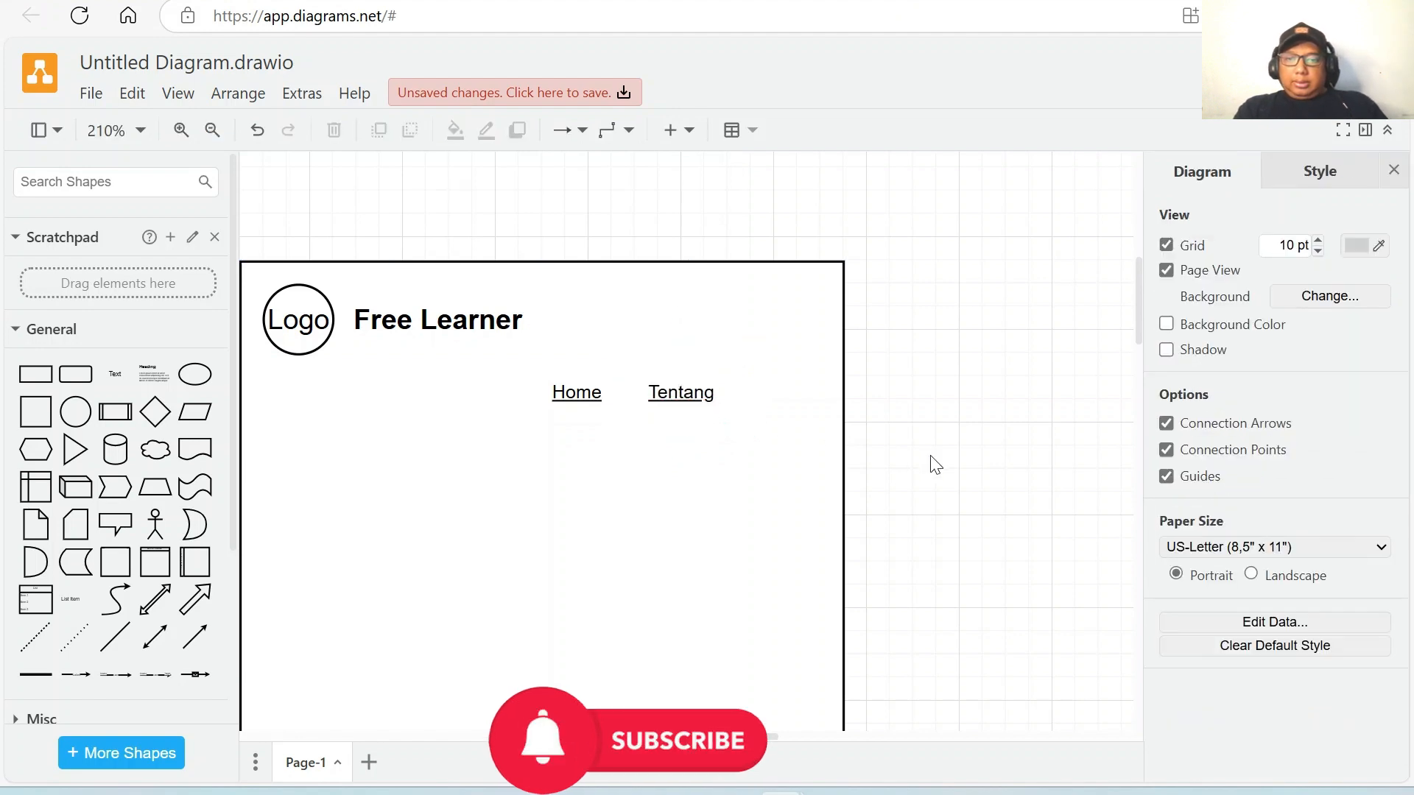
Copy the "Tentang" label to its right, against the frame's edge, and change the copy's wording to "Kontak".
click(682, 398)
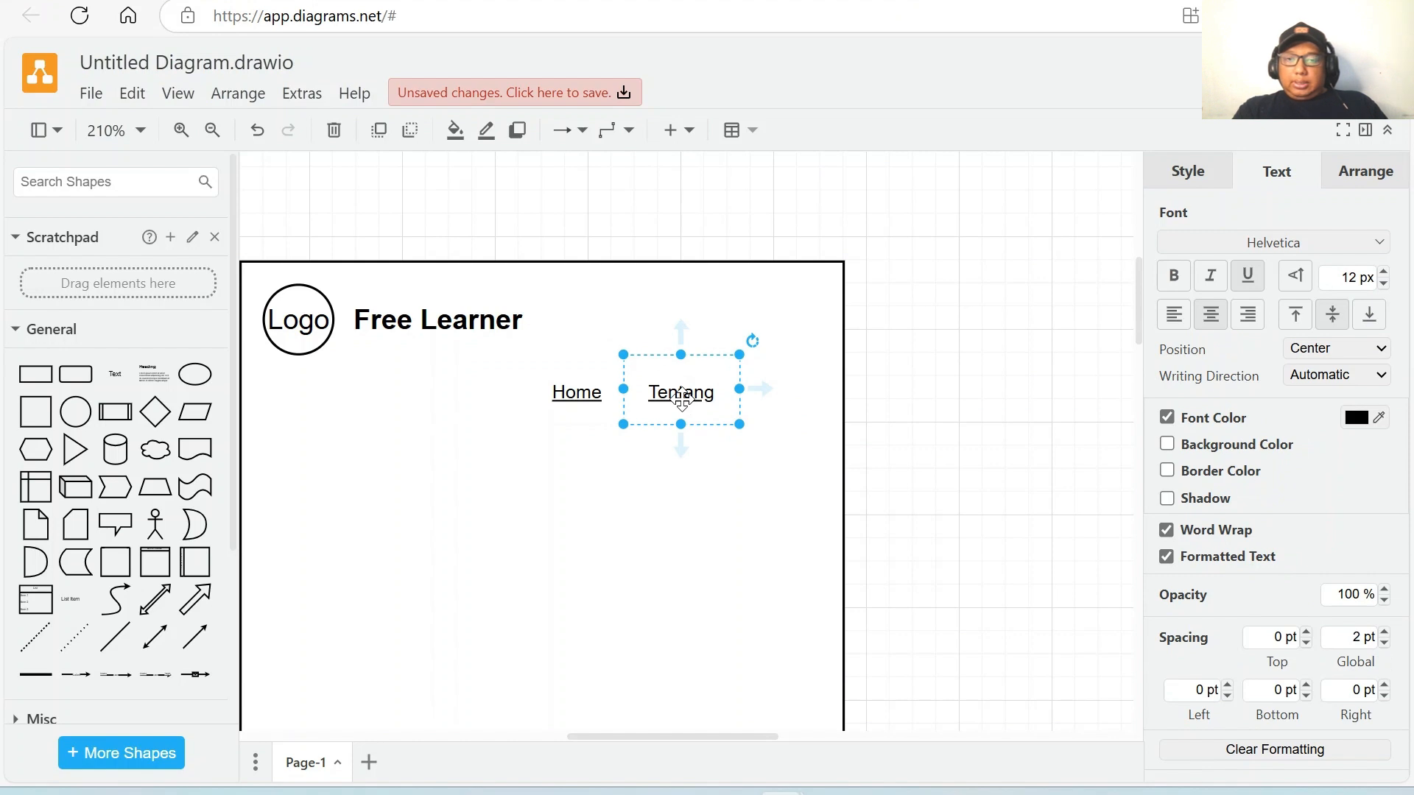
drag(681, 398, 793, 402)
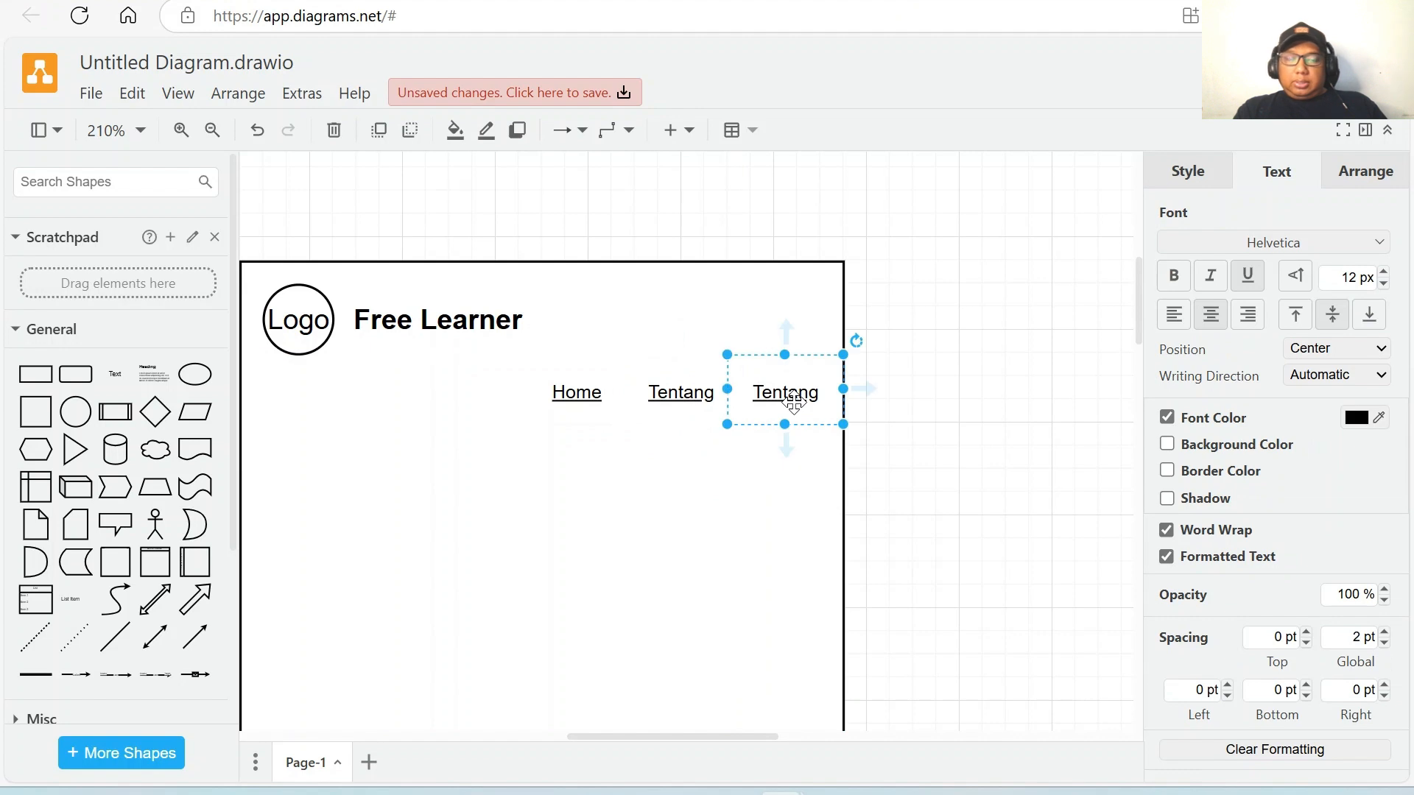
double_click(794, 403)
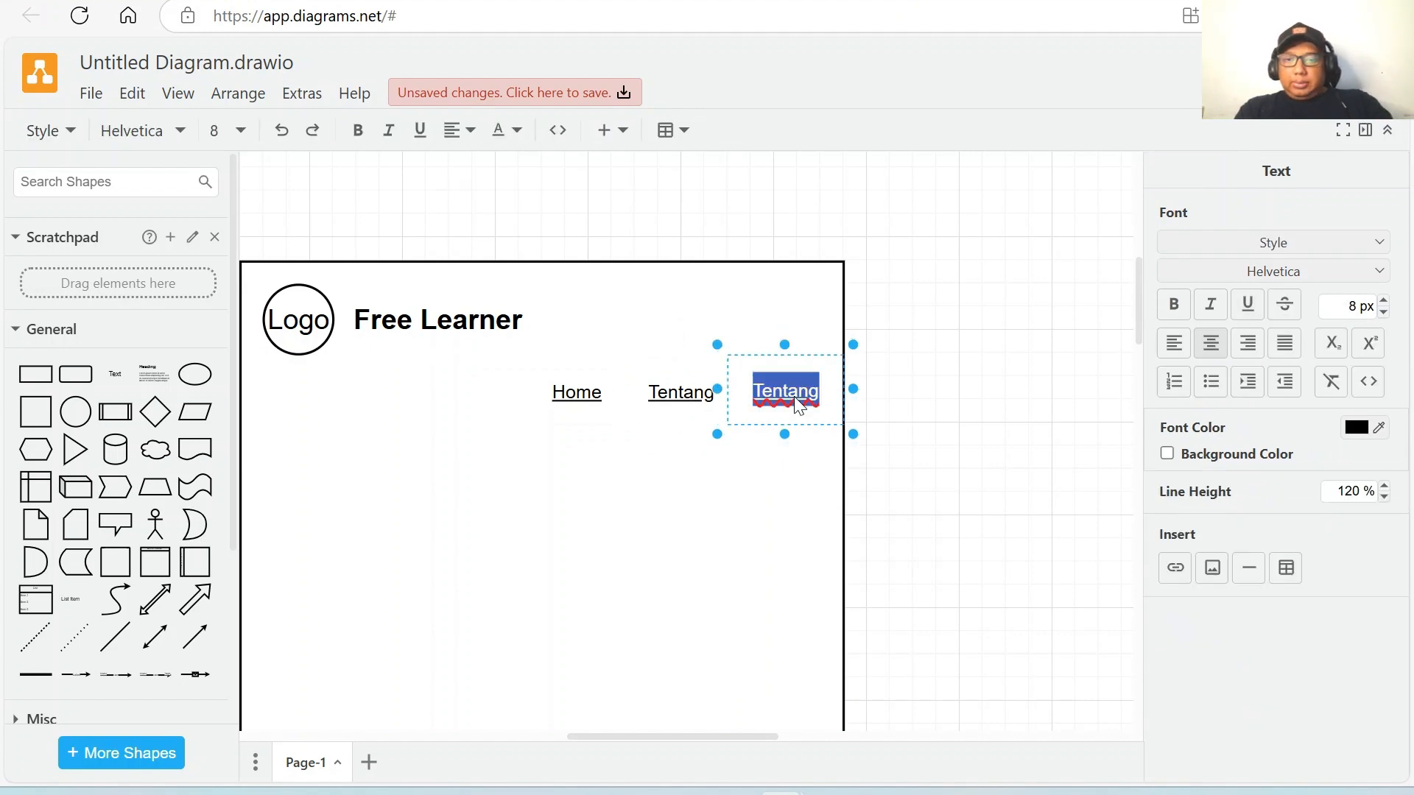
text(Kontak)
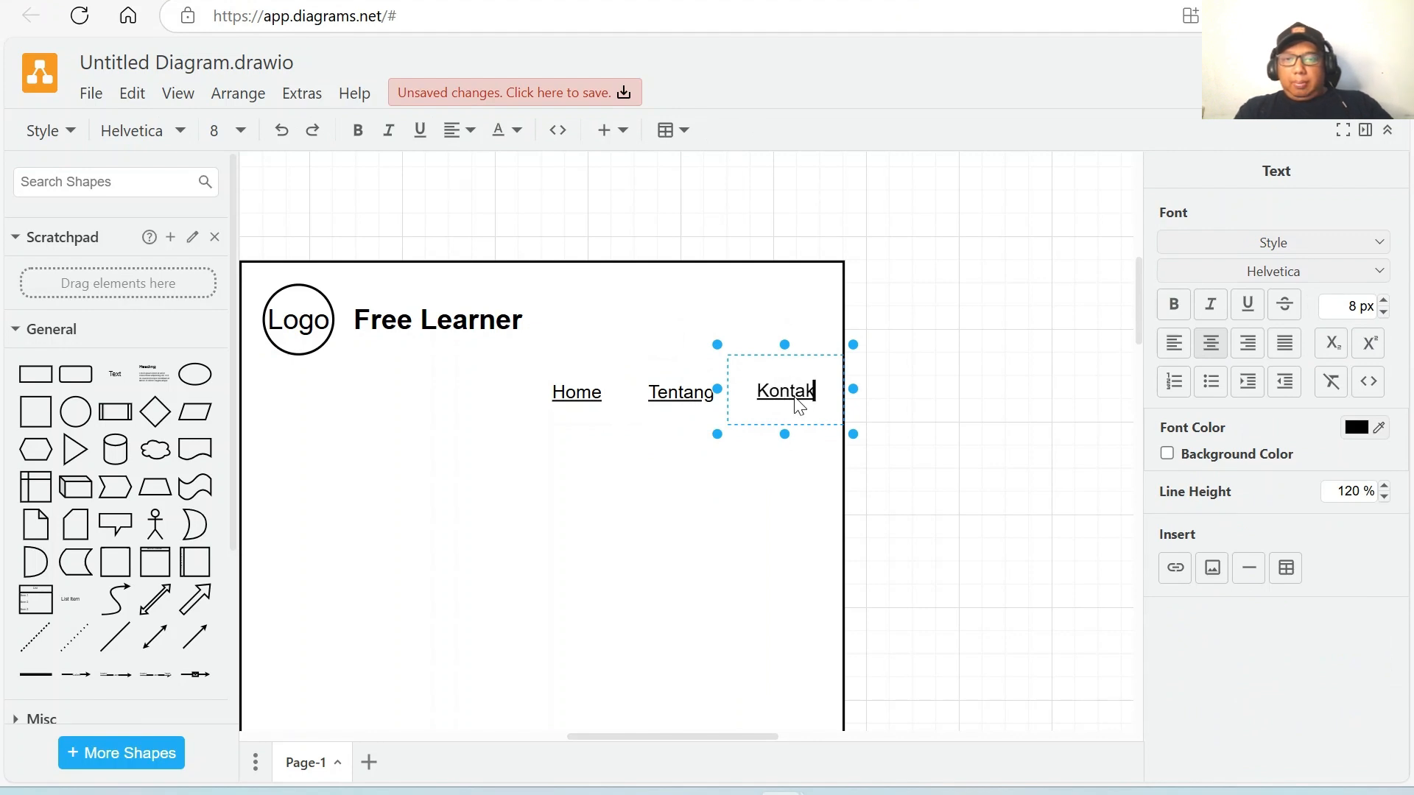
click(927, 432)
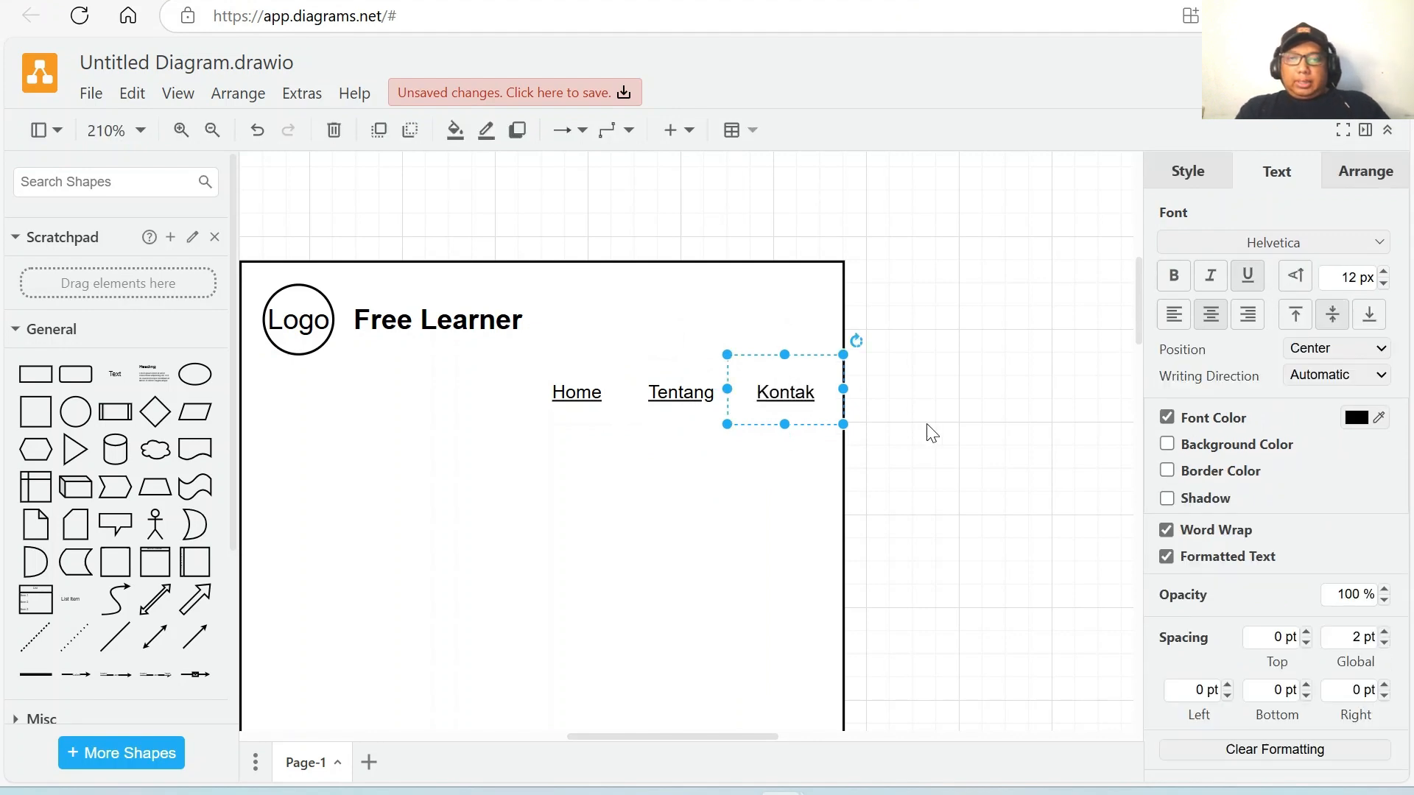
Copy the "Kontak" label to its right, past the frame's edge, and change the copy's wording to "Layanan".
click(795, 405)
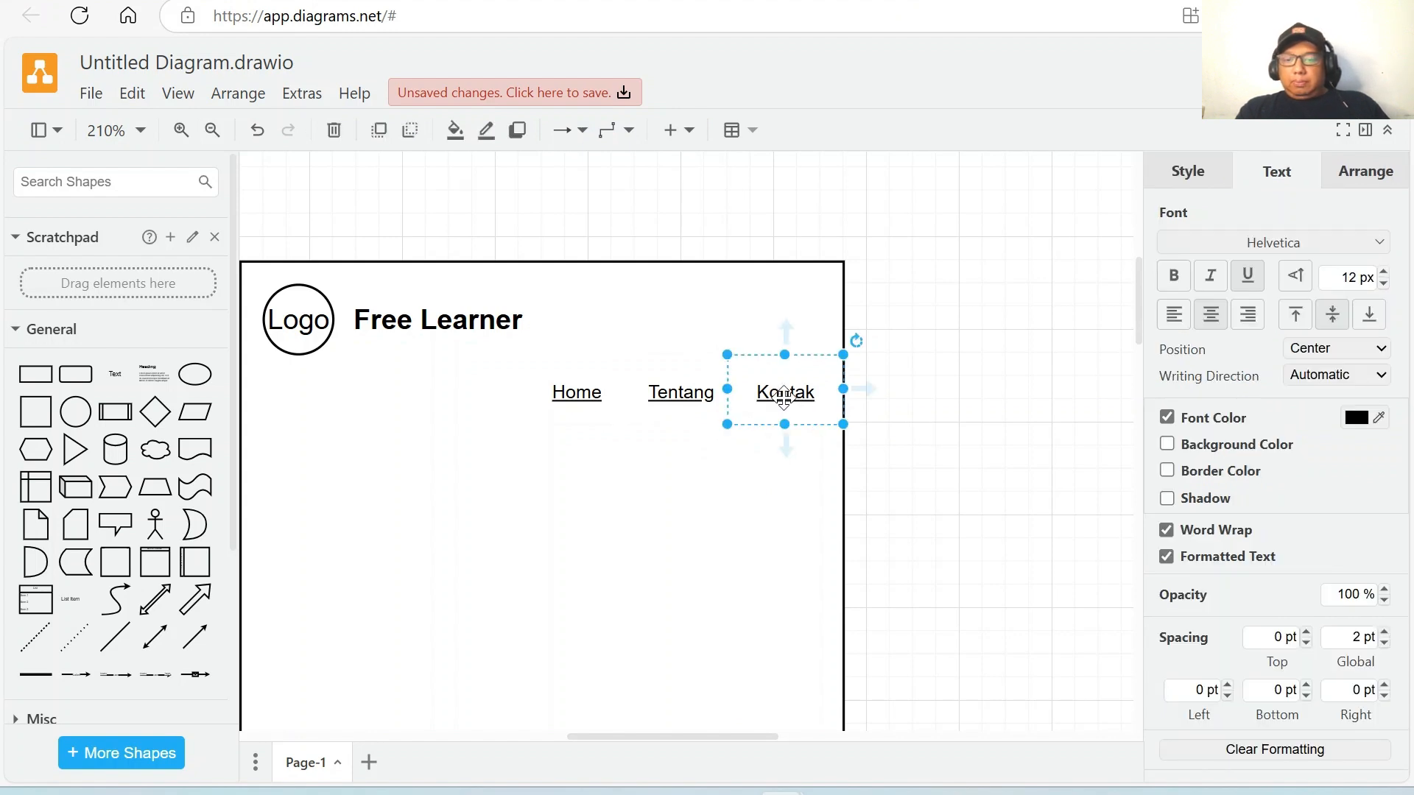
drag(784, 398, 878, 397)
double_click(876, 391)
text(Layan)
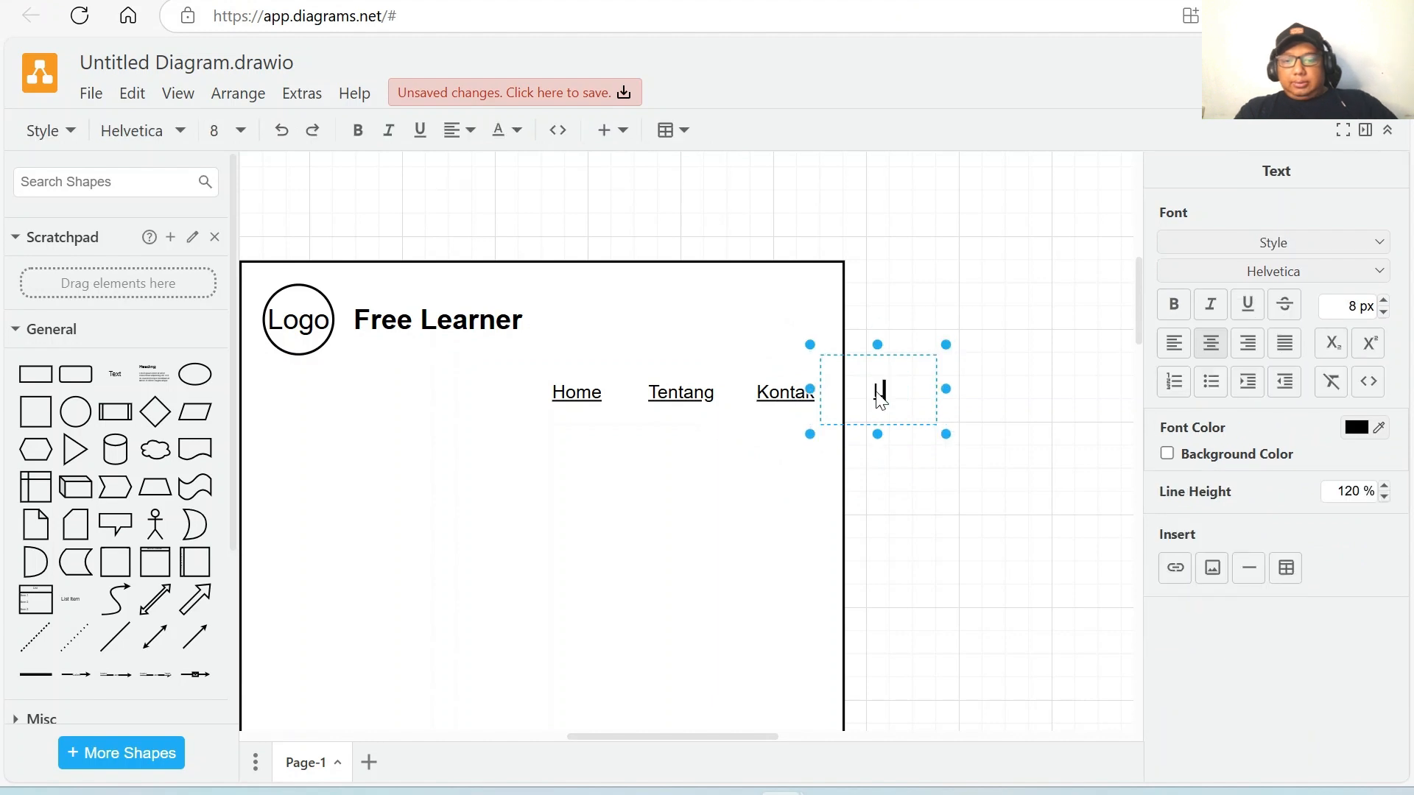
text(an)
click(1013, 439)
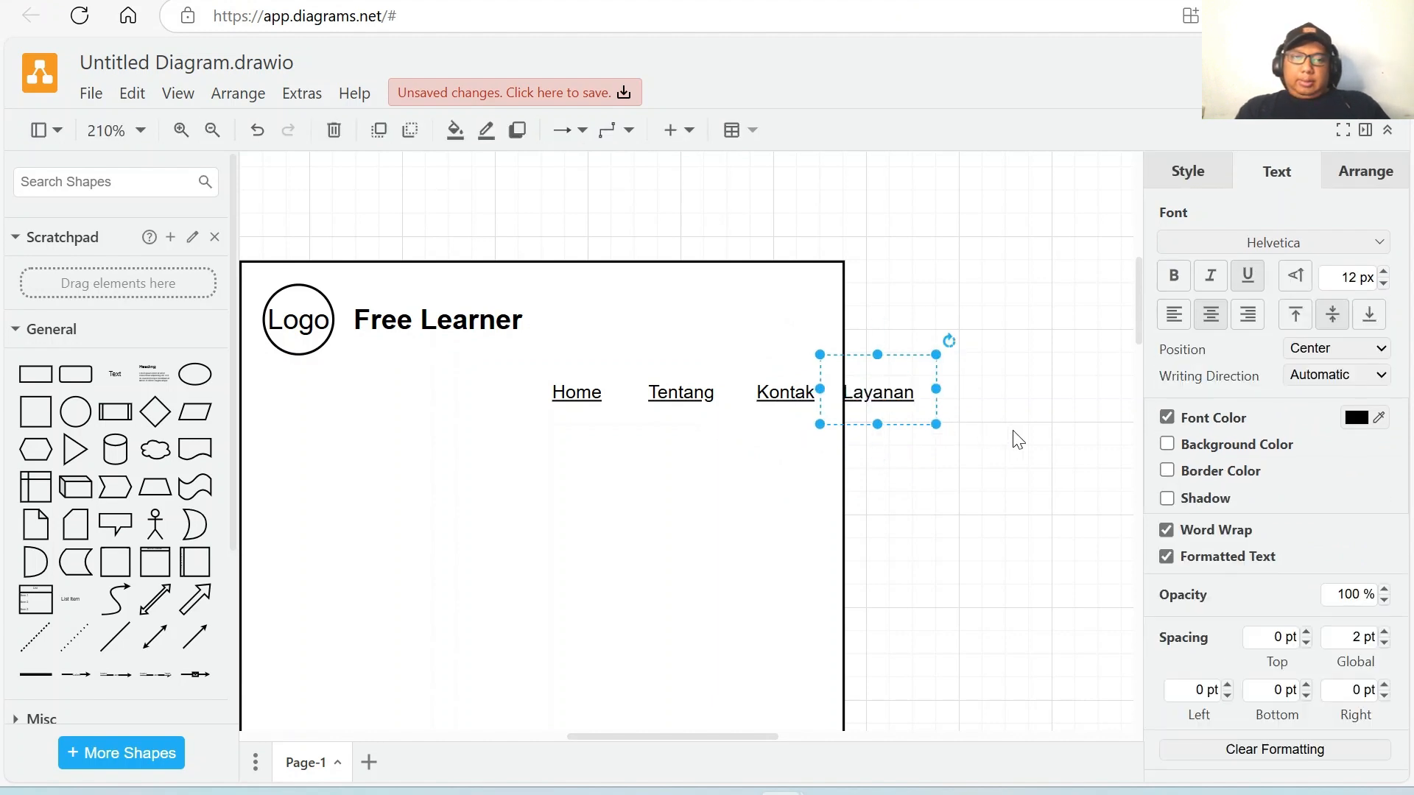
Move the four menu labels closer together in one row so that their text fits inside the frame's right edge.
click(590, 388)
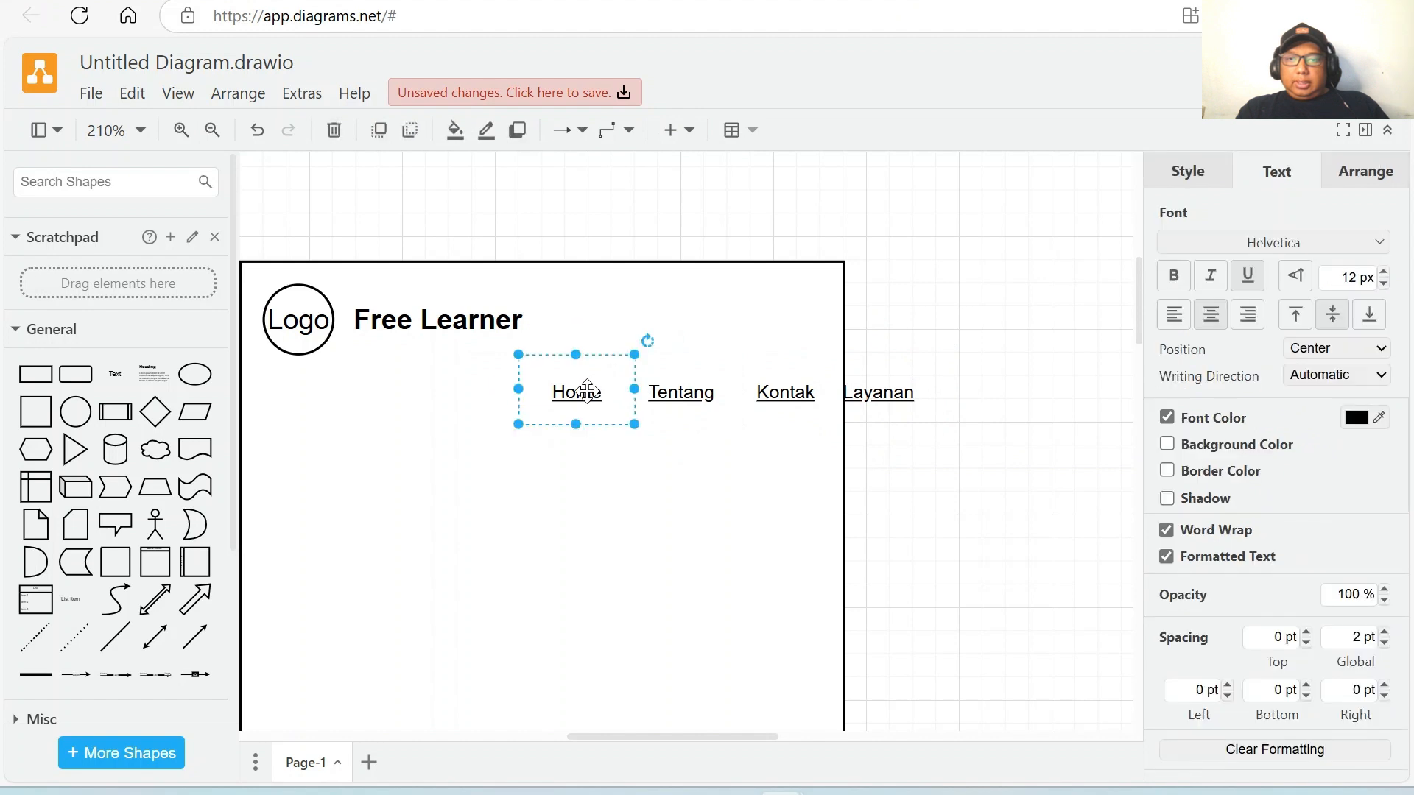
mouse_move(590, 388)
mouse_down()
mouse_move(594, 377)
mouse_move(578, 392)
mouse_move(595, 388)
mouse_up()
click(697, 404)
drag(702, 402, 690, 400)
click(801, 404)
drag(794, 402, 757, 402)
click(867, 396)
drag(861, 394, 817, 398)
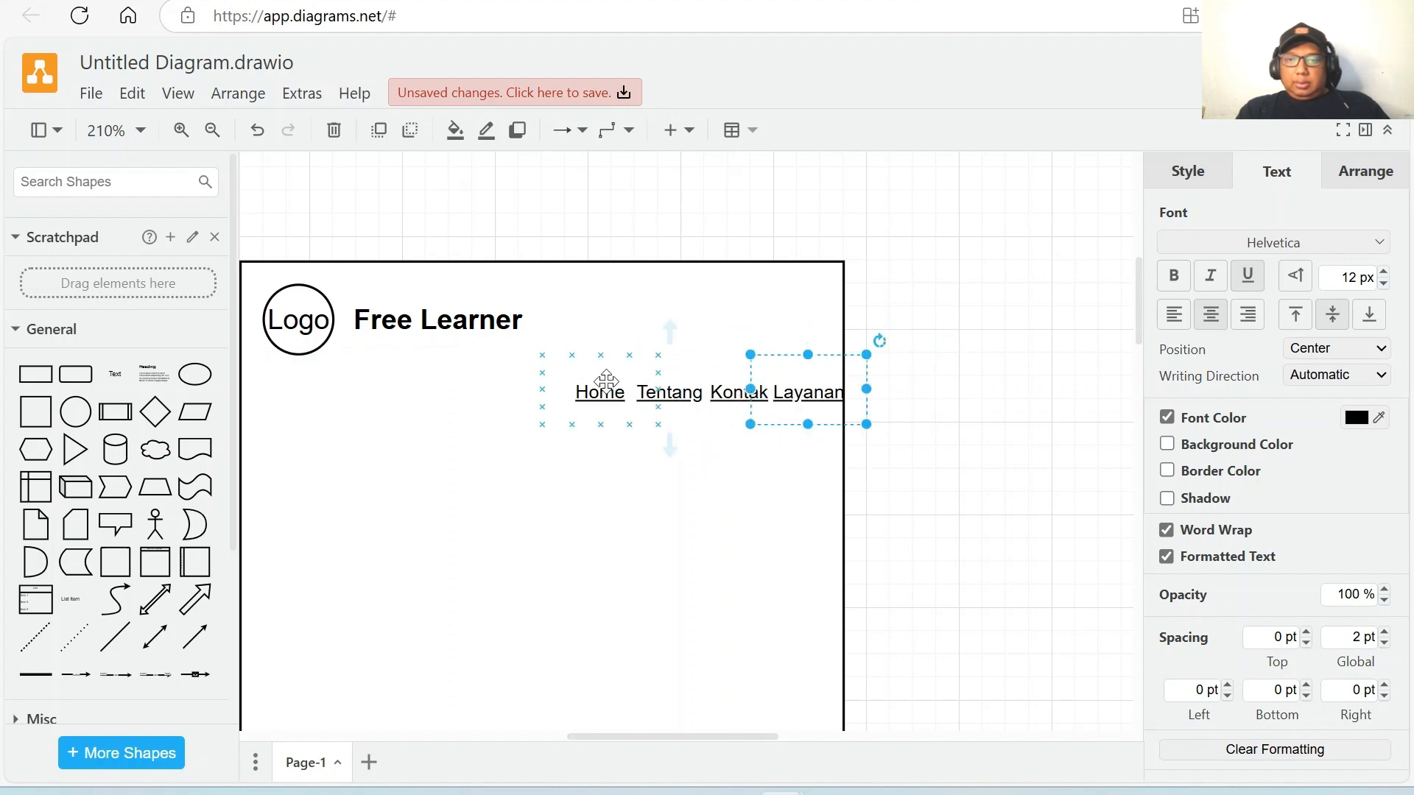
Select the Home, Tentang, Kontak and Layanan labels together and shift them slightly left, leaving a small gap before the frame's right edge.
click(600, 392)
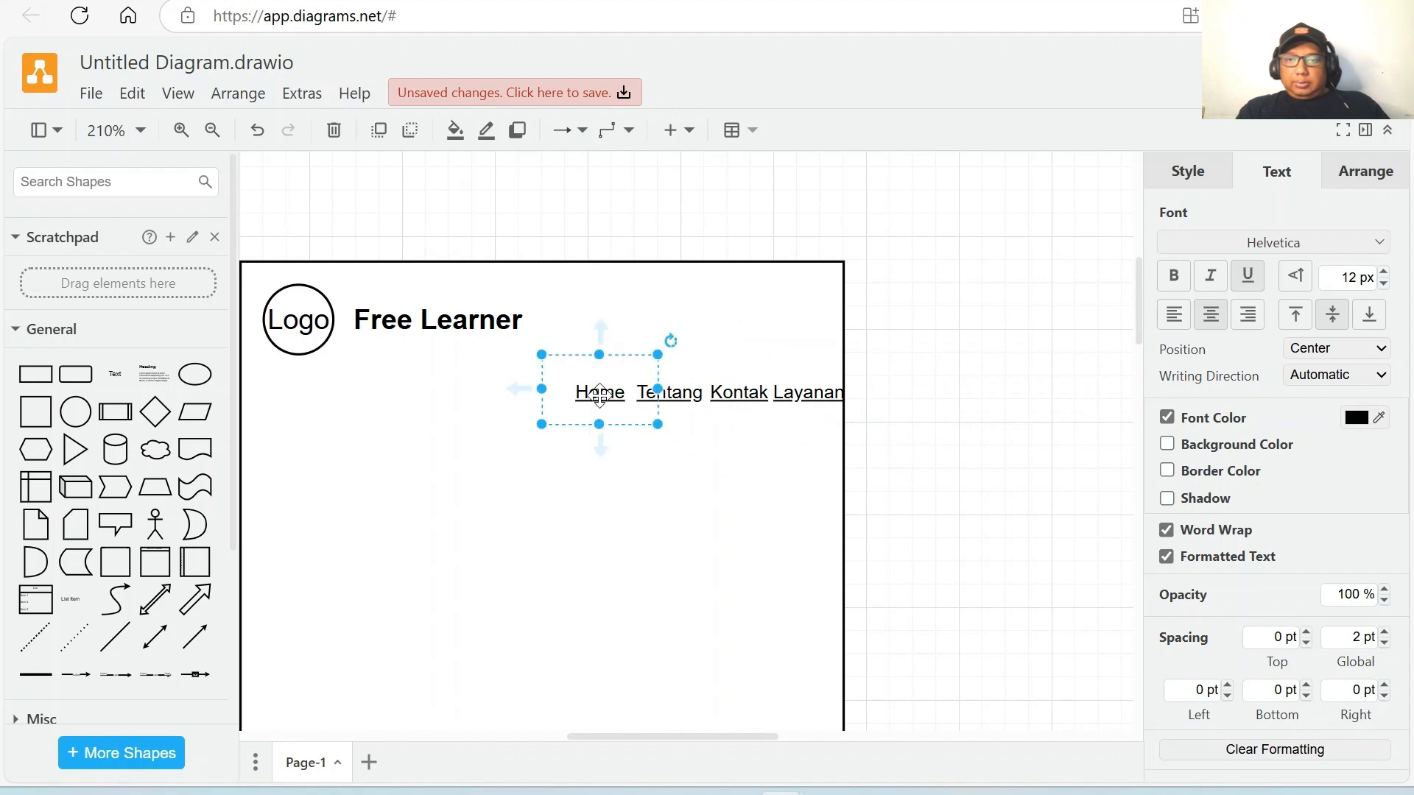
shift+click(667, 394)
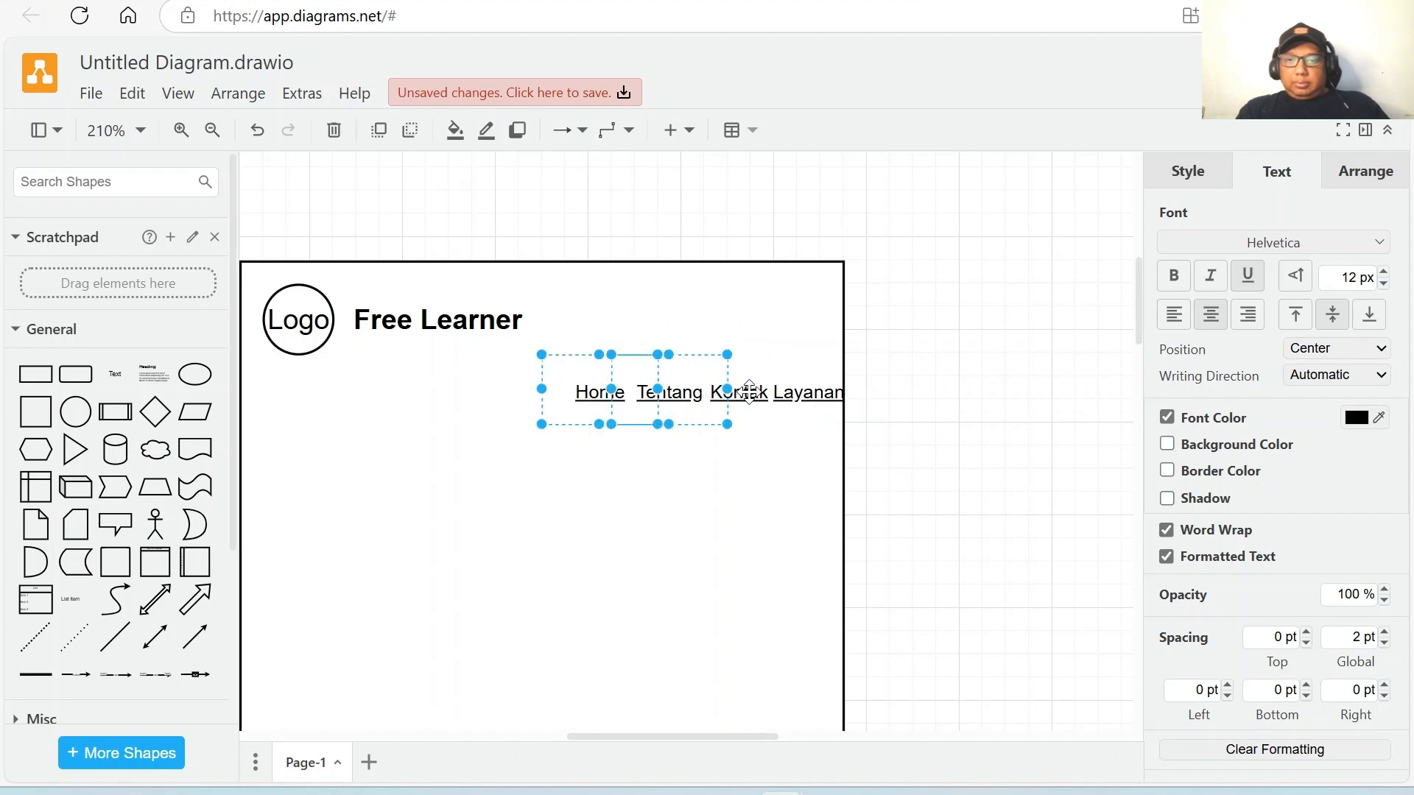
shift+click(740, 394)
shift+click(784, 394)
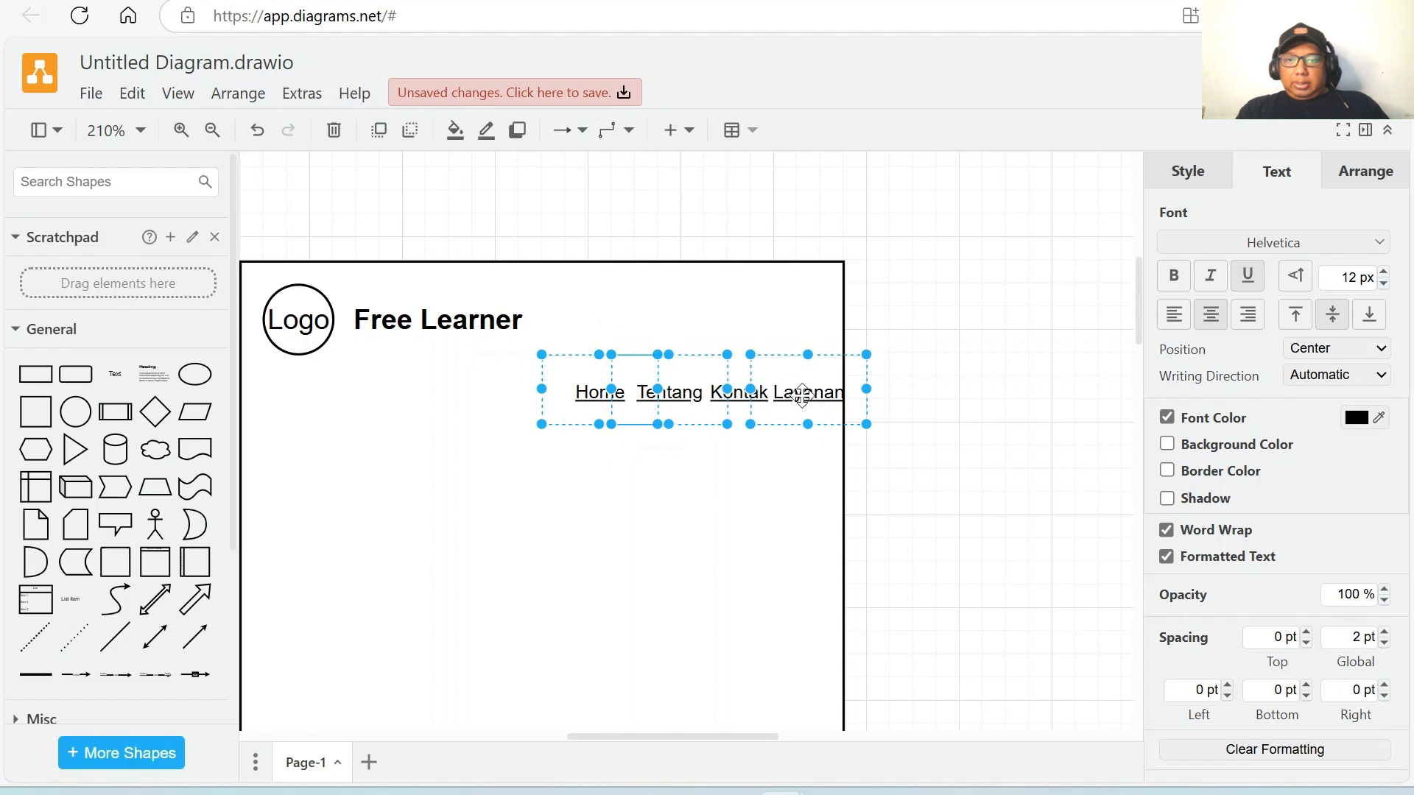
shift+click(802, 396)
click(727, 328)
drag(959, 471, 565, 356)
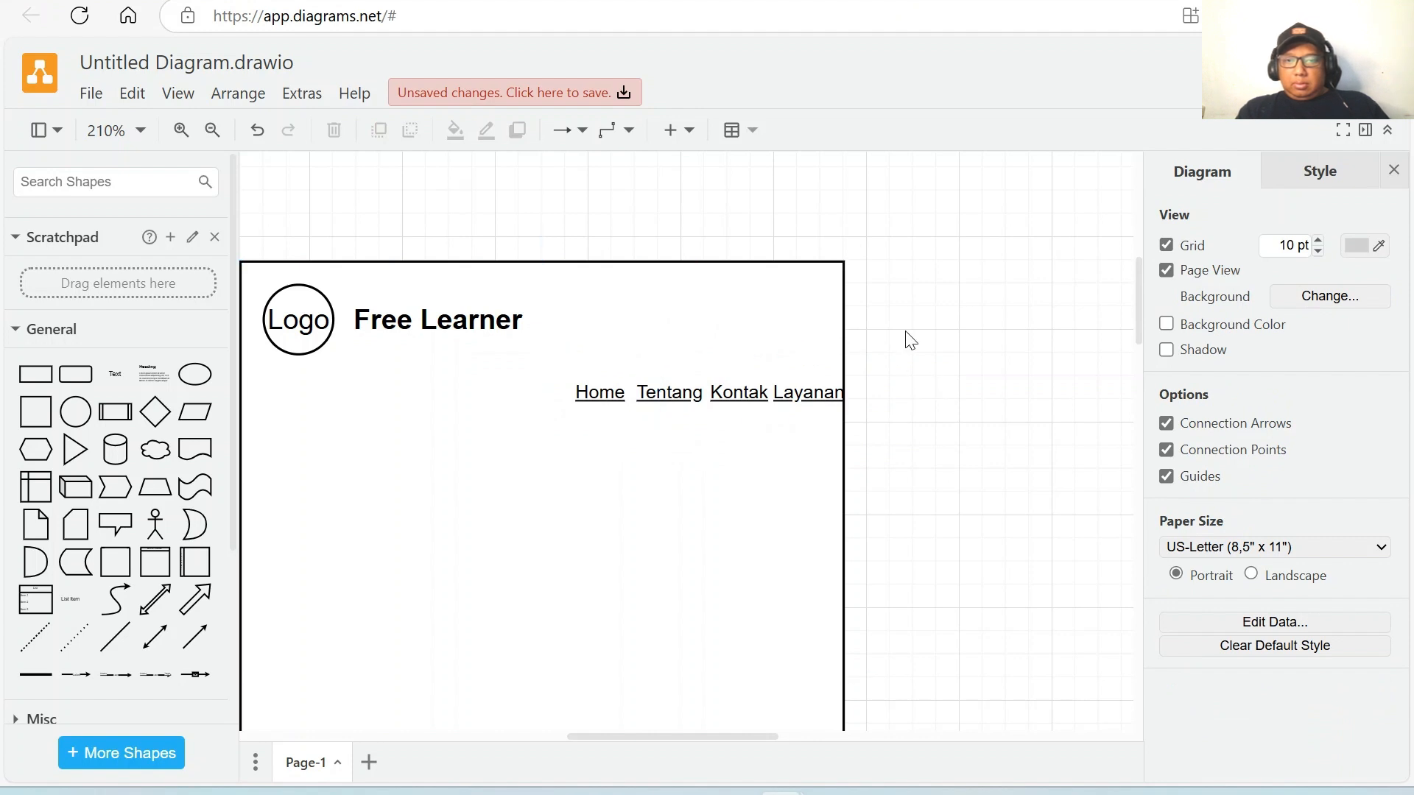
drag(906, 332, 528, 442)
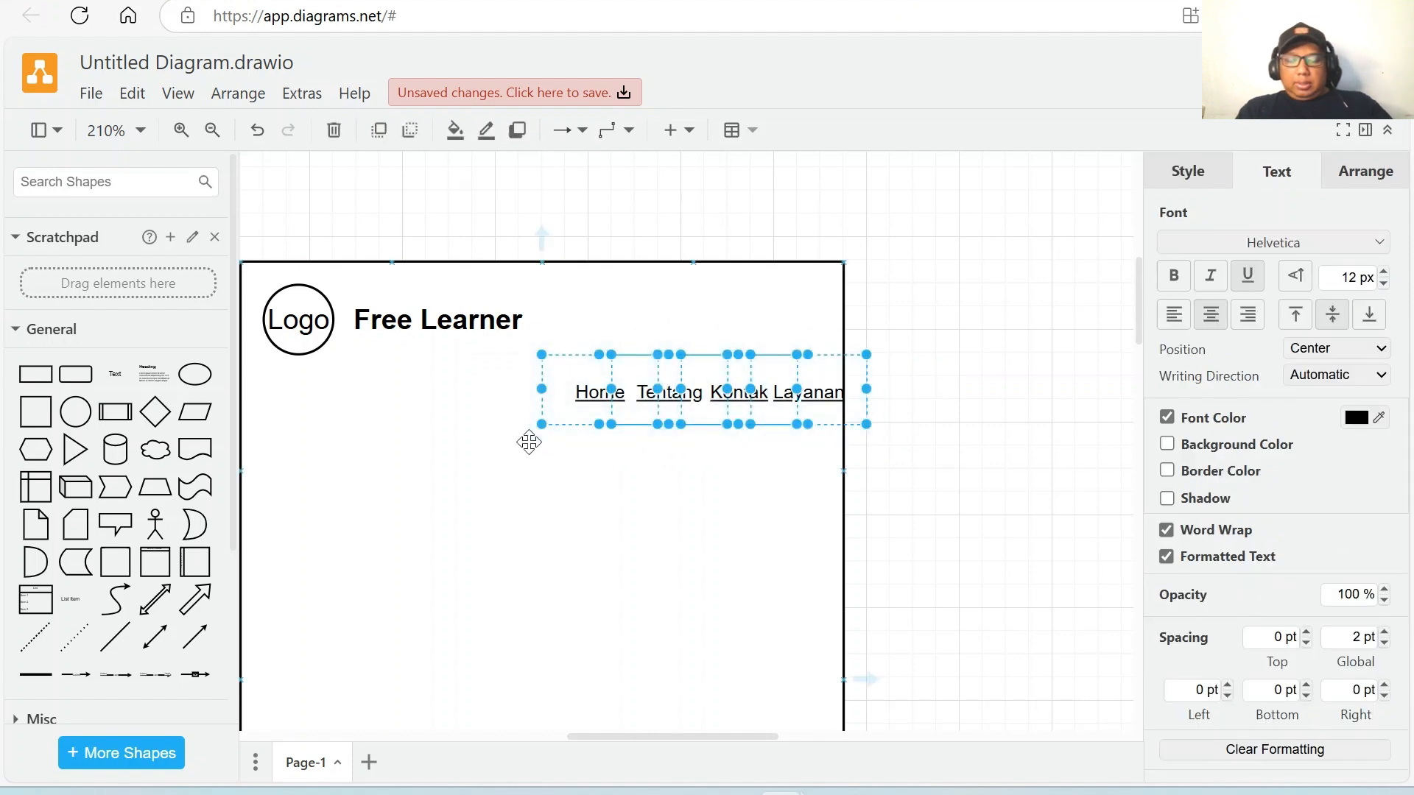
key(Left)
key(Left)
key(Left)
key(Left)
key(Left)
key(Left)
key(Left)
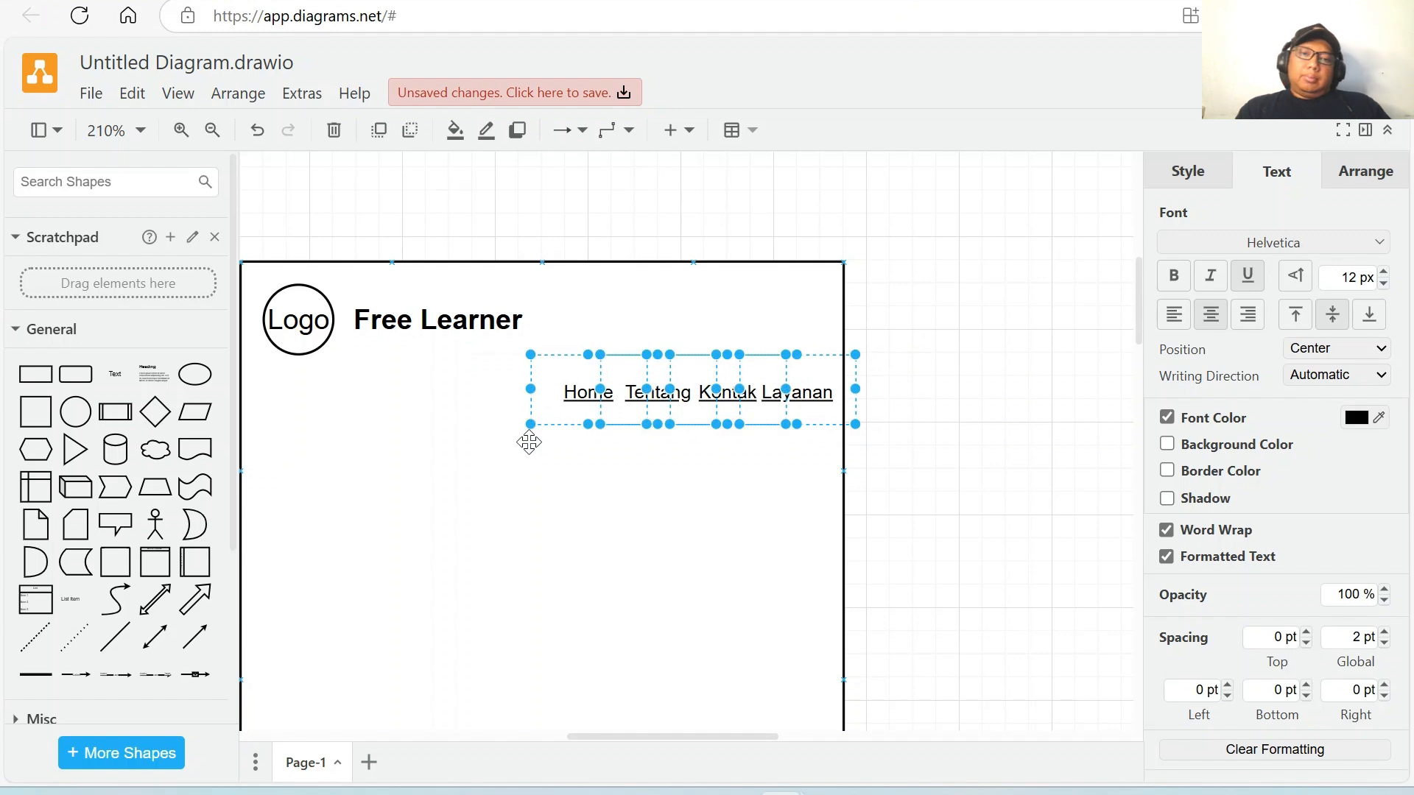
click(824, 454)
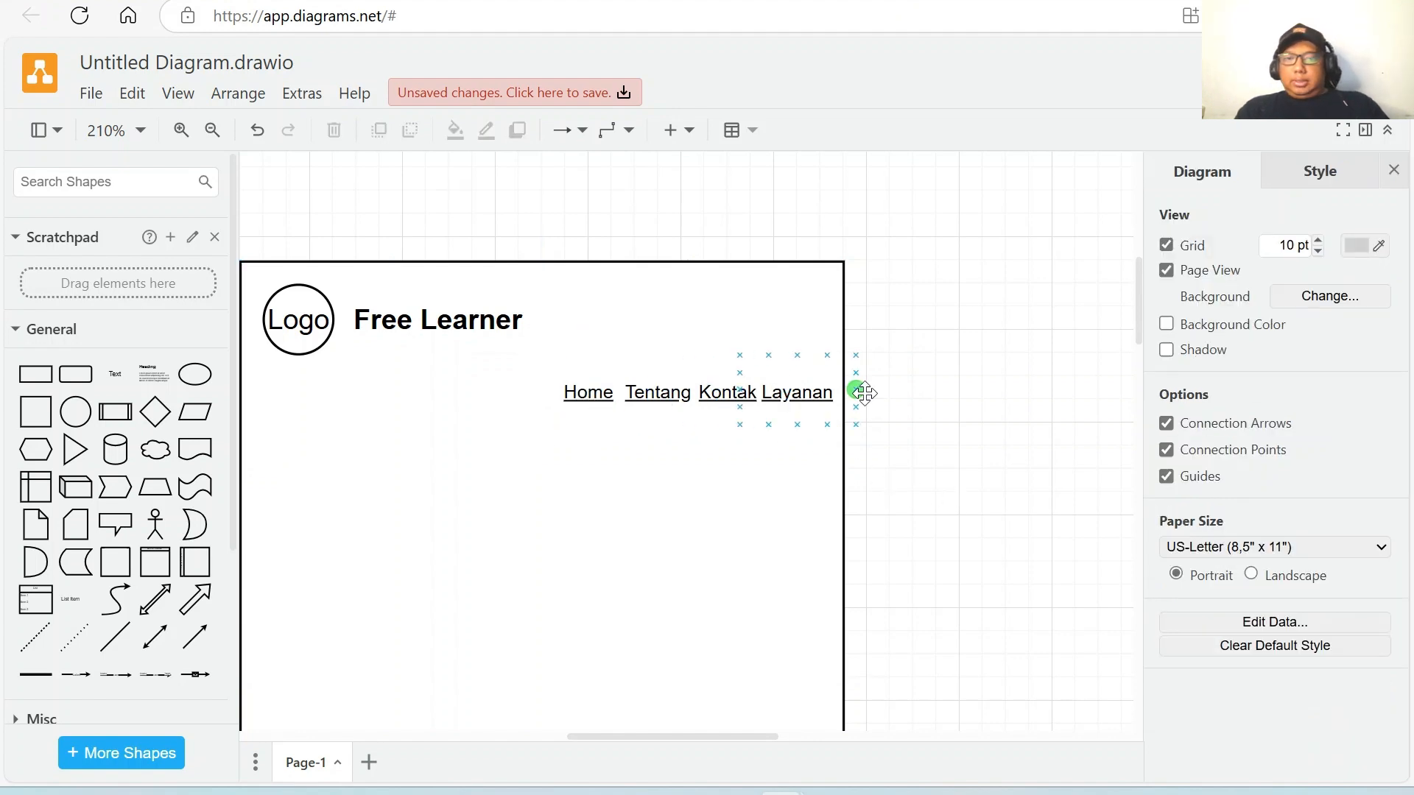
Add a rectangle just below the menu labels, stretch it across the frame's full width and make it slightly taller.
scroll(988, 373, down, 3)
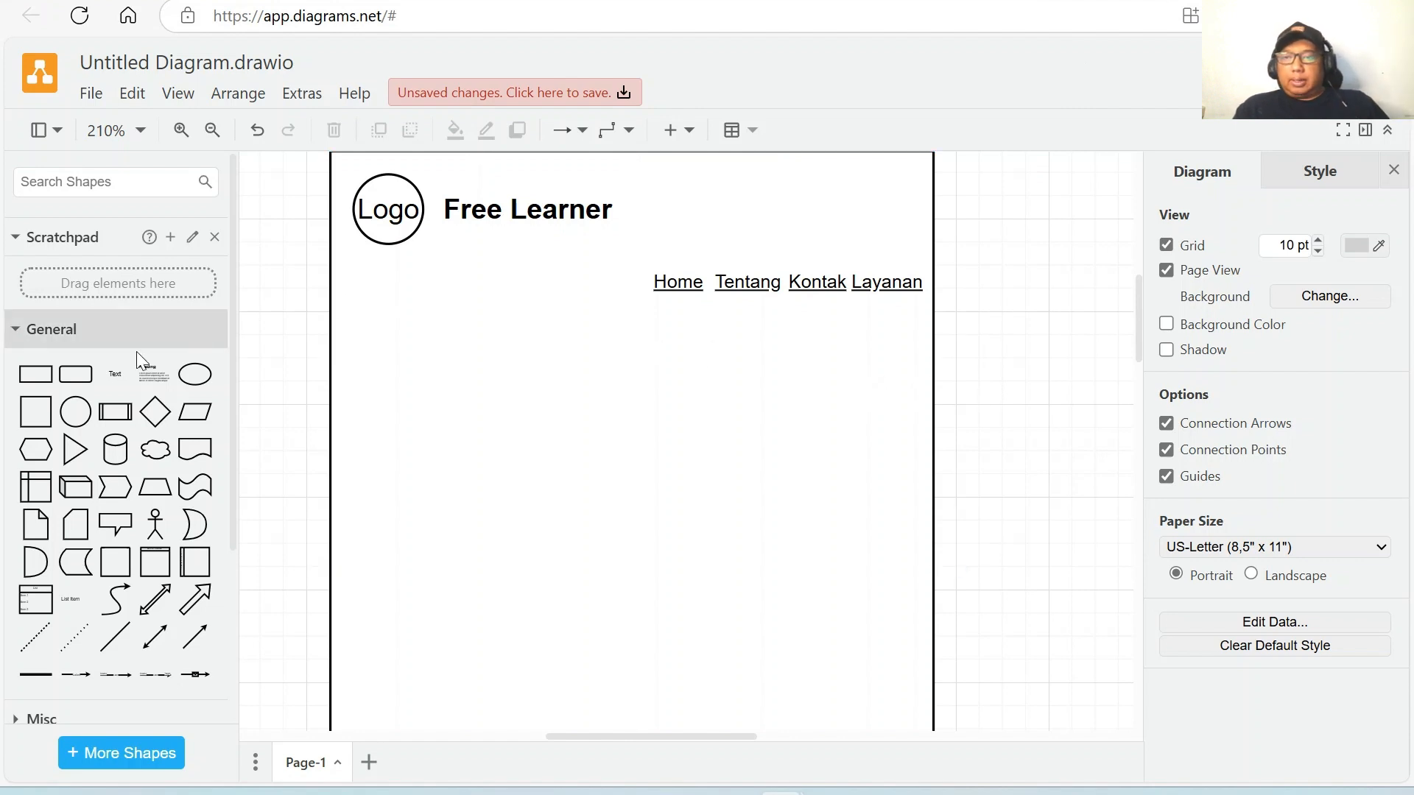
click(38, 378)
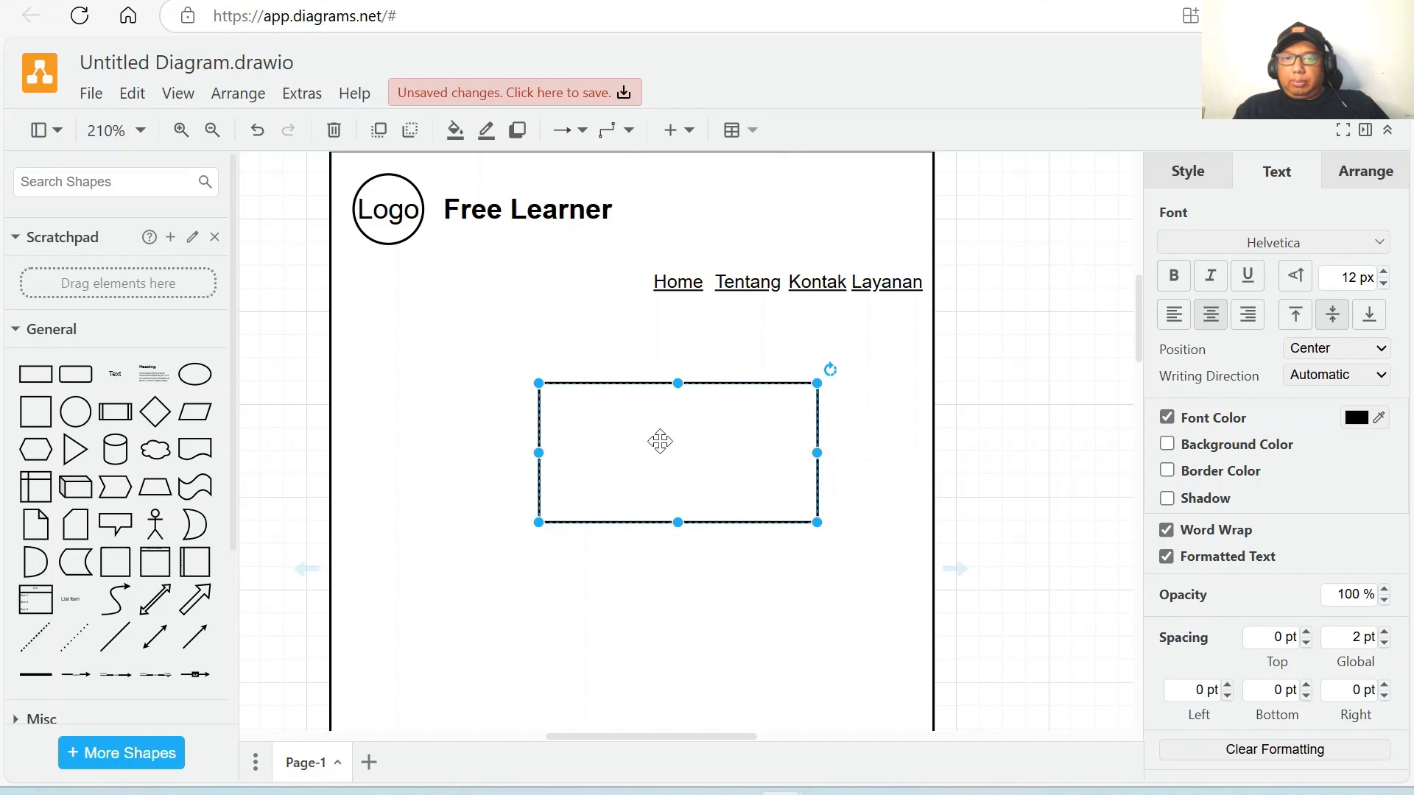
drag(660, 439, 454, 366)
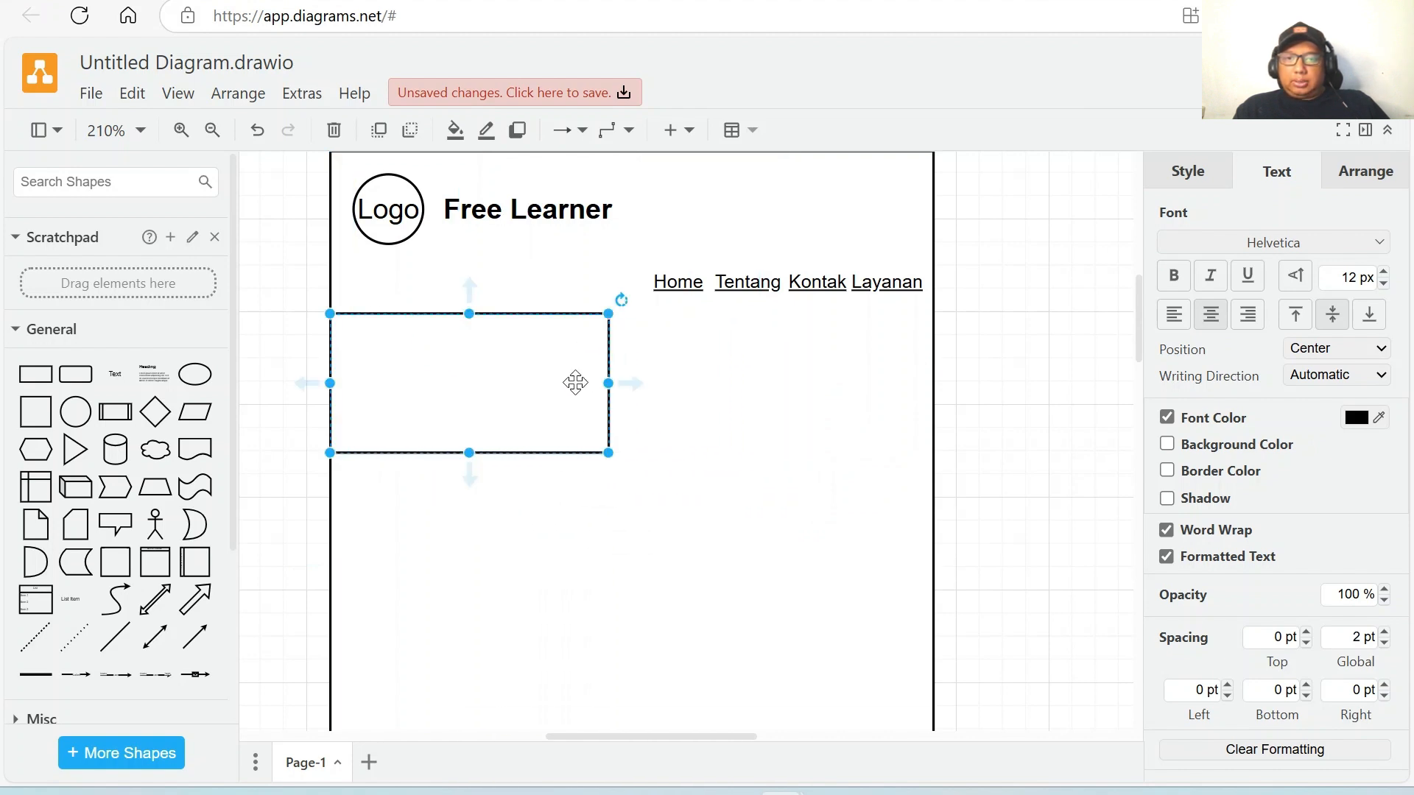
drag(610, 382, 933, 389)
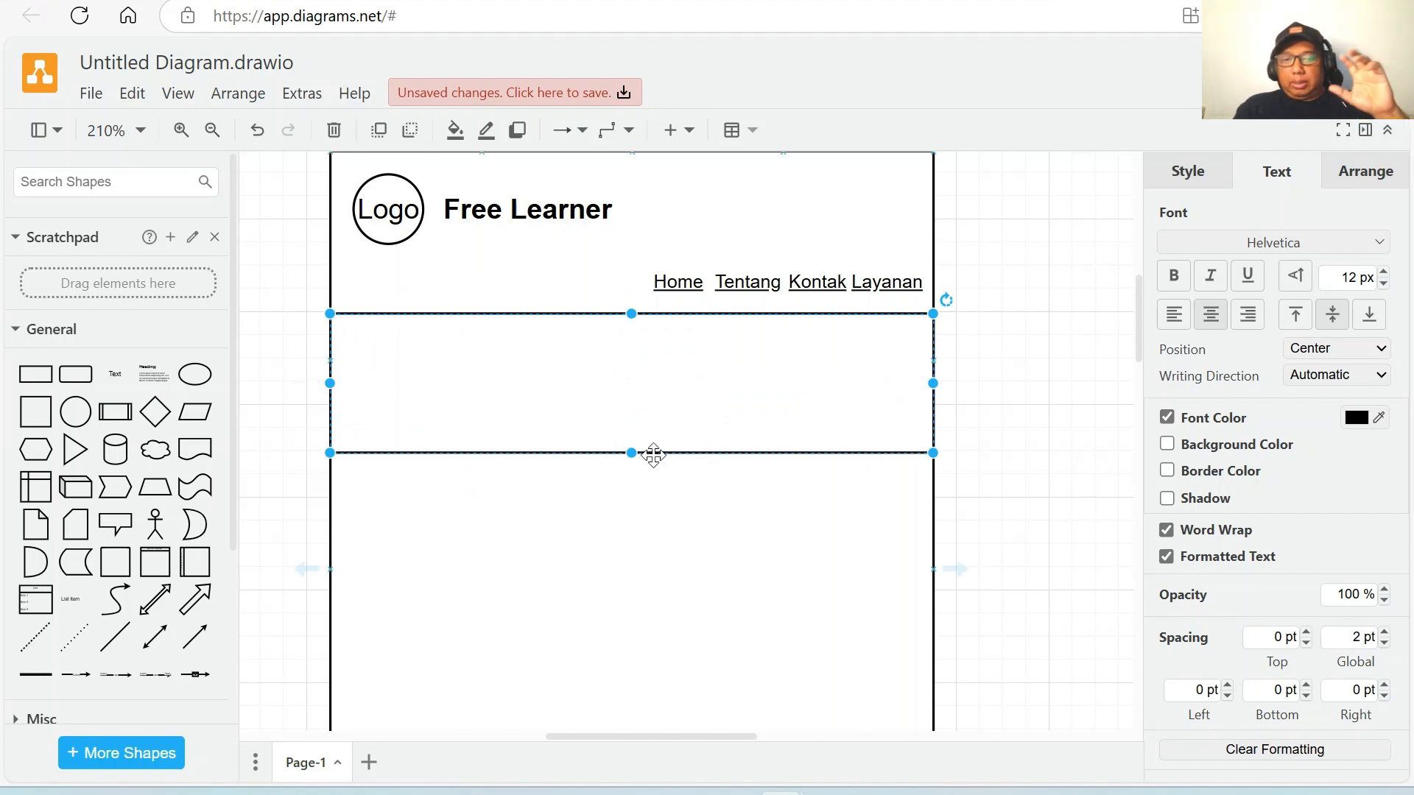
drag(631, 453, 631, 499)
click(1034, 392)
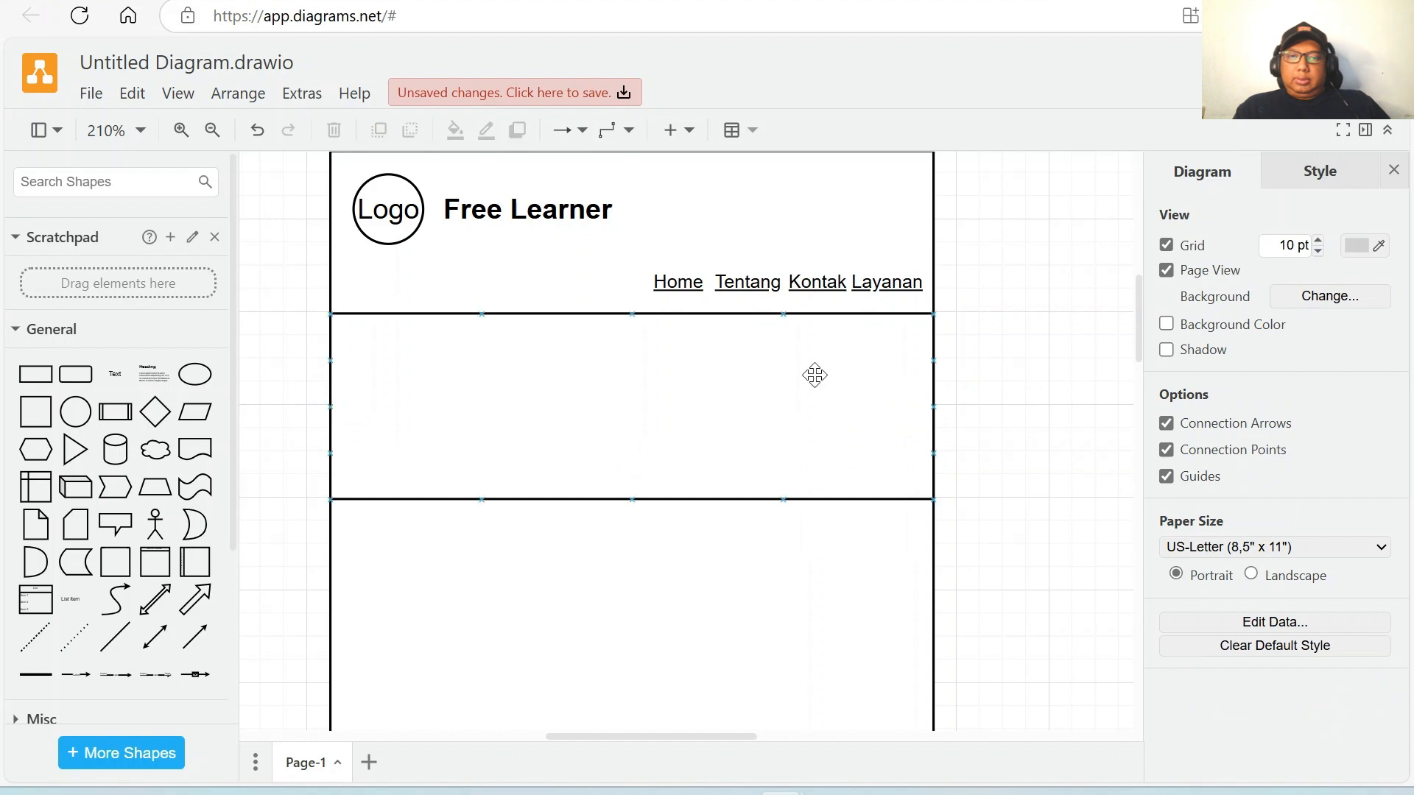
click(637, 376)
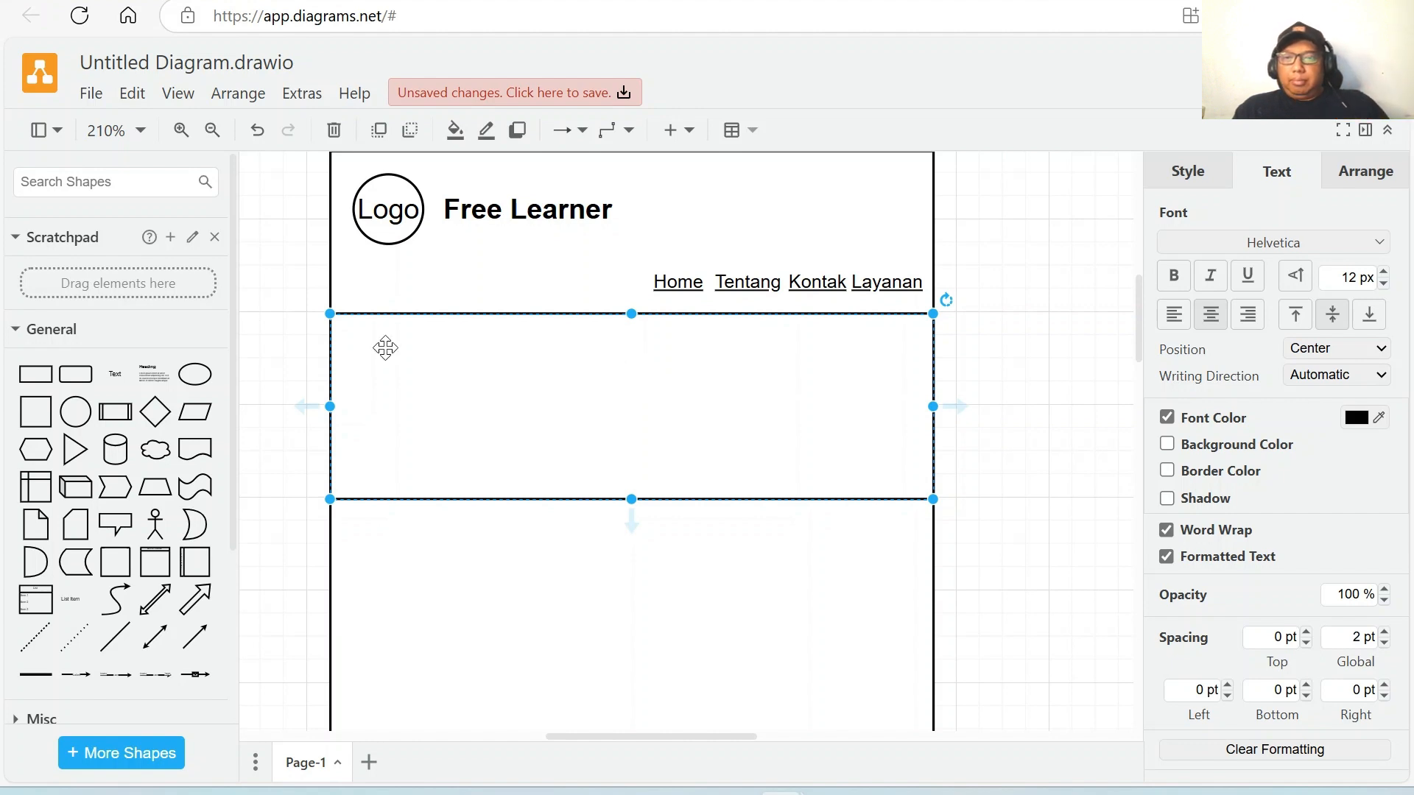
click(873, 549)
click(811, 417)
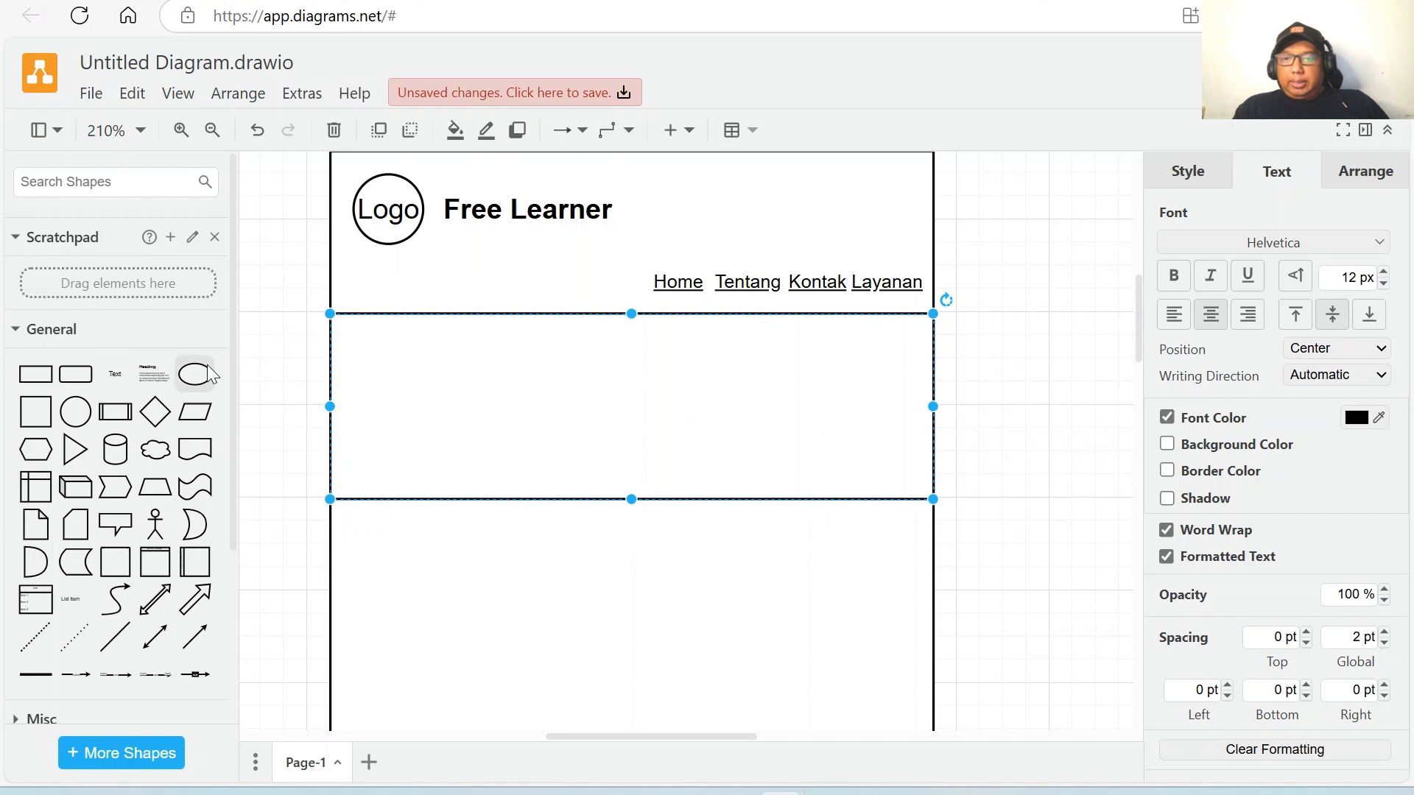
Add the text label "Area 1" and place it in the centre of the full-width rectangle.
click(115, 375)
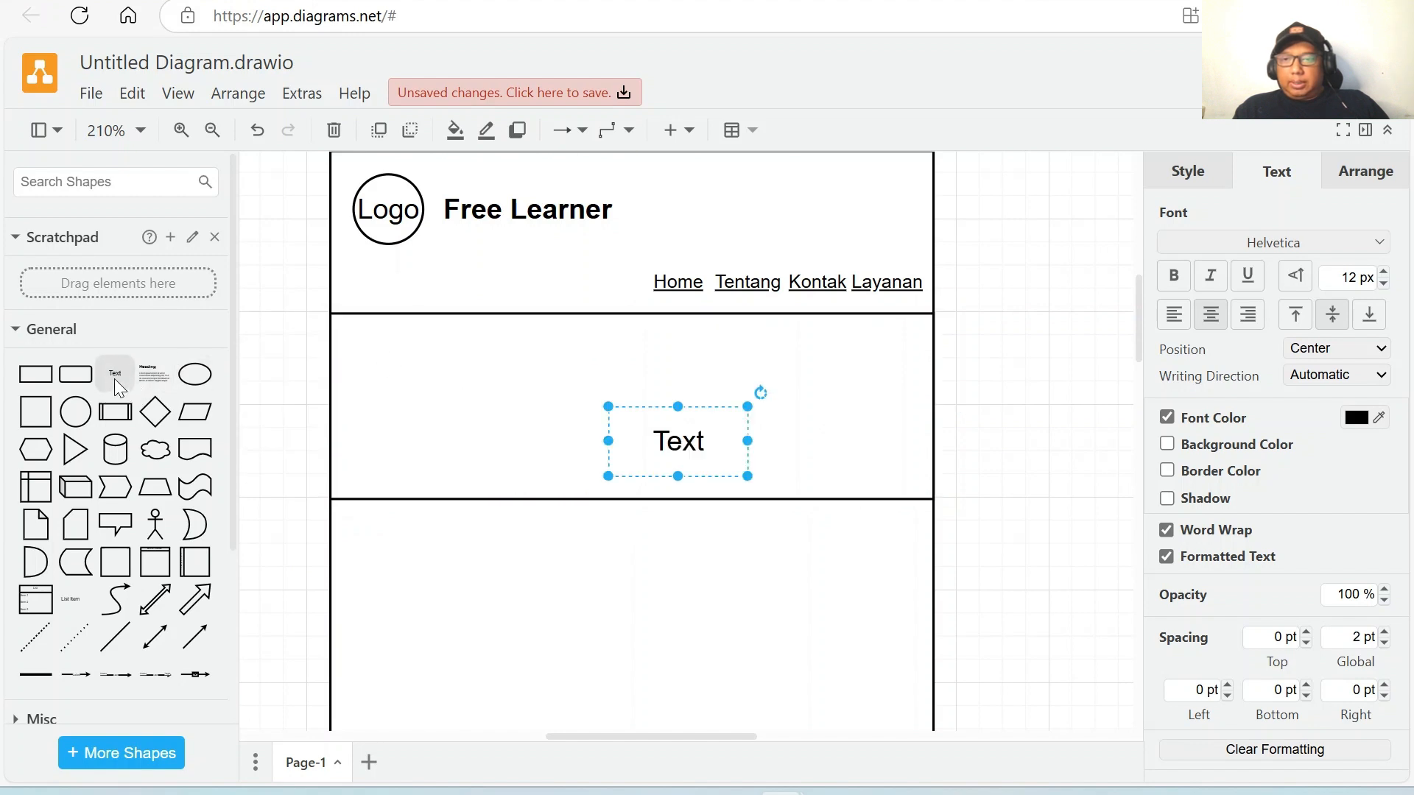
double_click(696, 449)
text(Area 1)
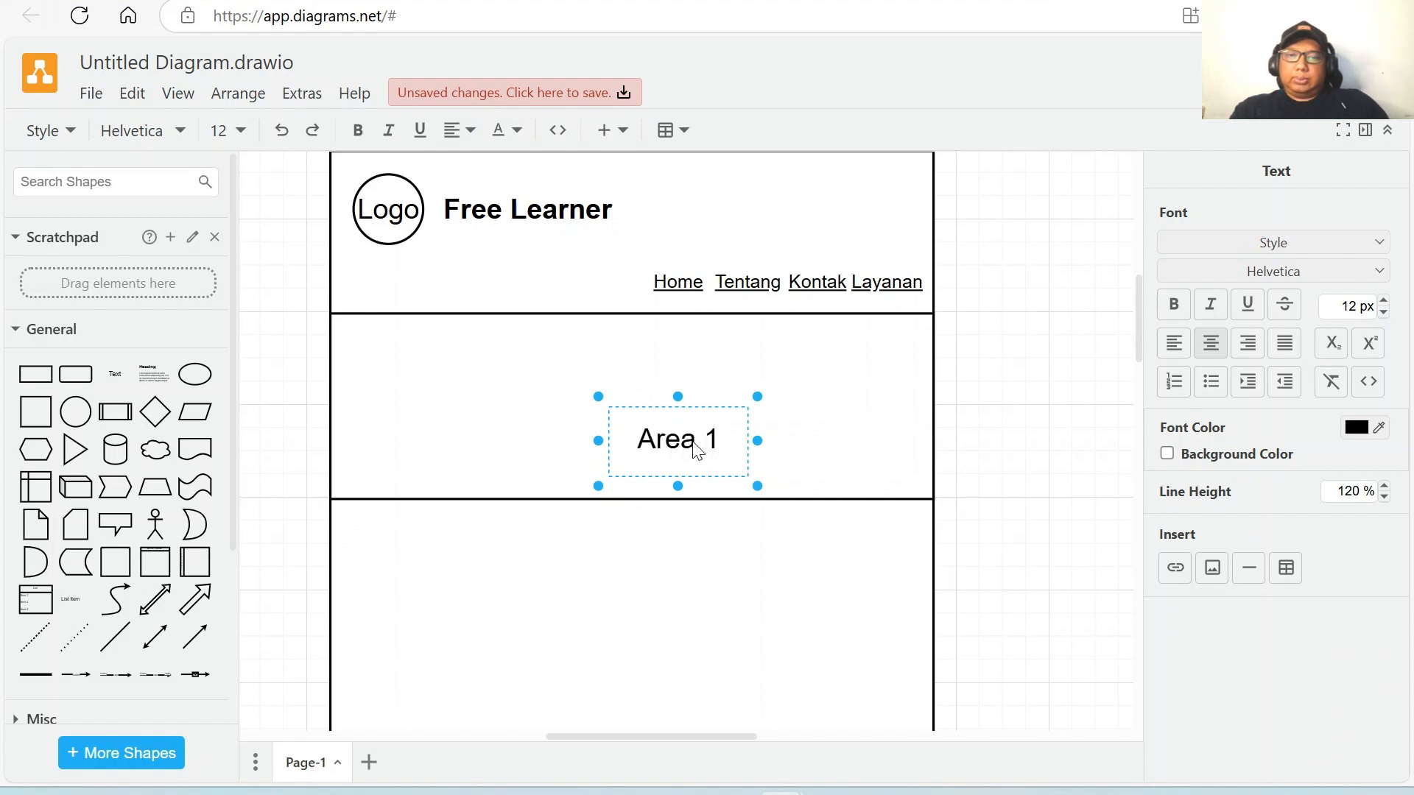
click(745, 567)
click(678, 442)
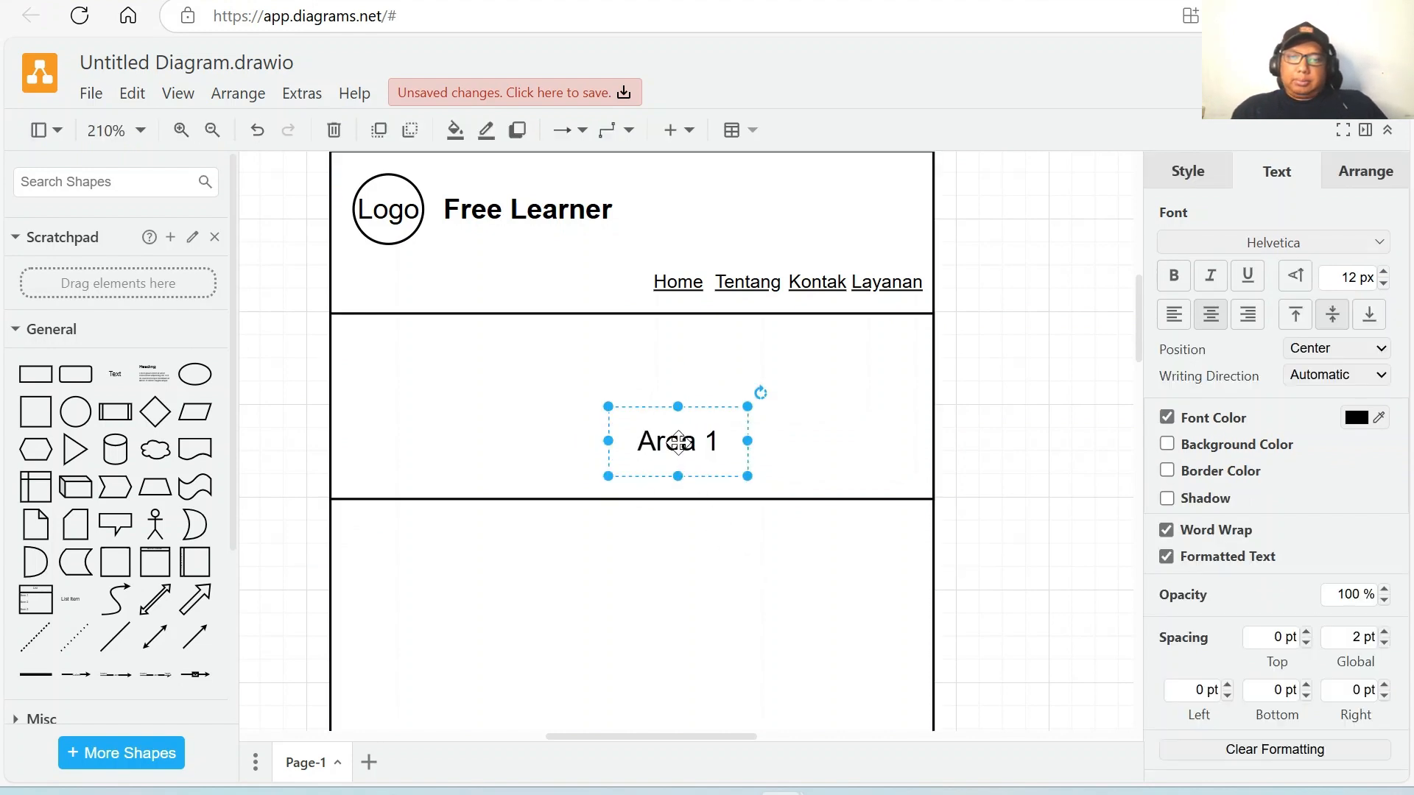
drag(679, 442, 620, 405)
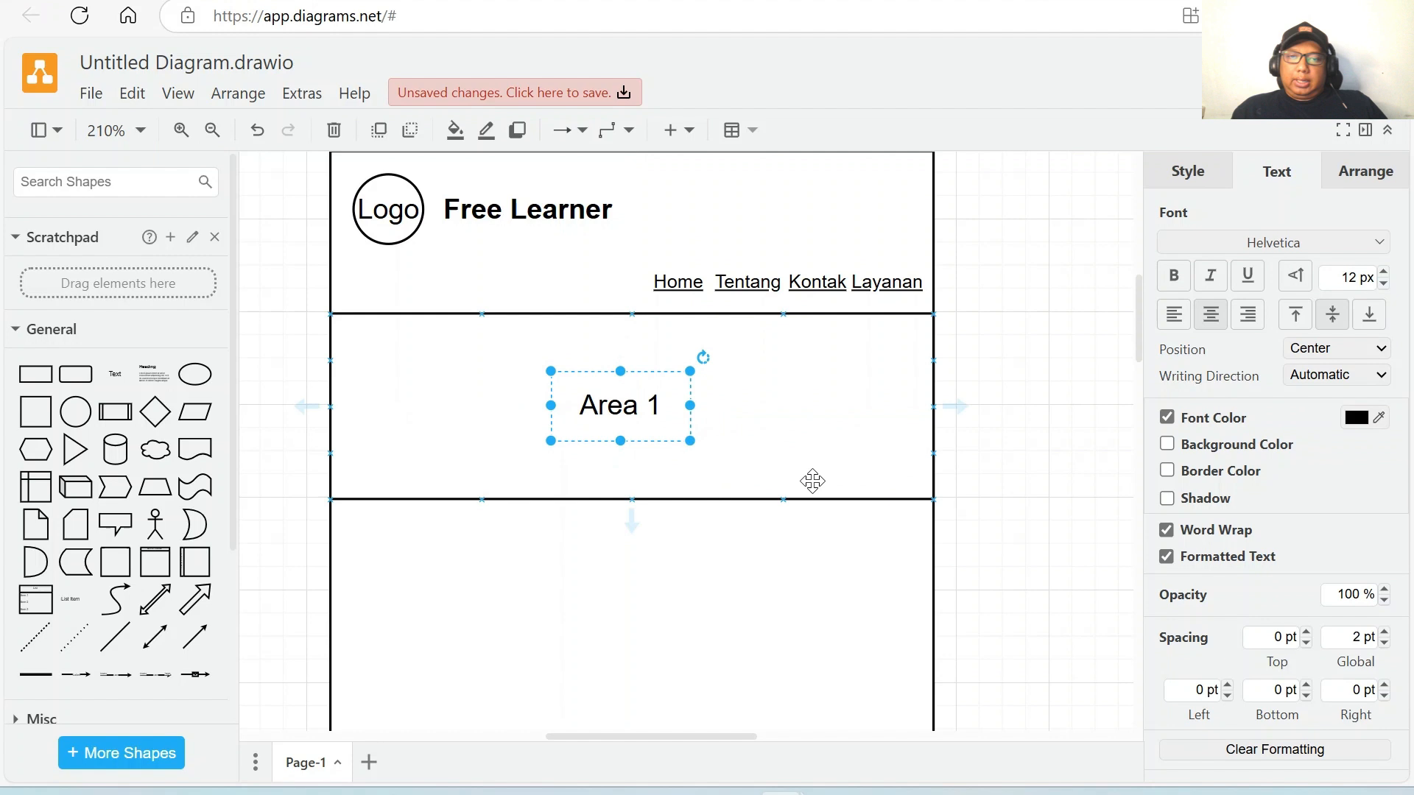
click(995, 535)
Add a rounded rectangle, shrink it to a small card below the Area 1 section near the frame's left edge, and duplicate it twice.
scroll(995, 535, down, 3)
scroll(995, 536, up, 2)
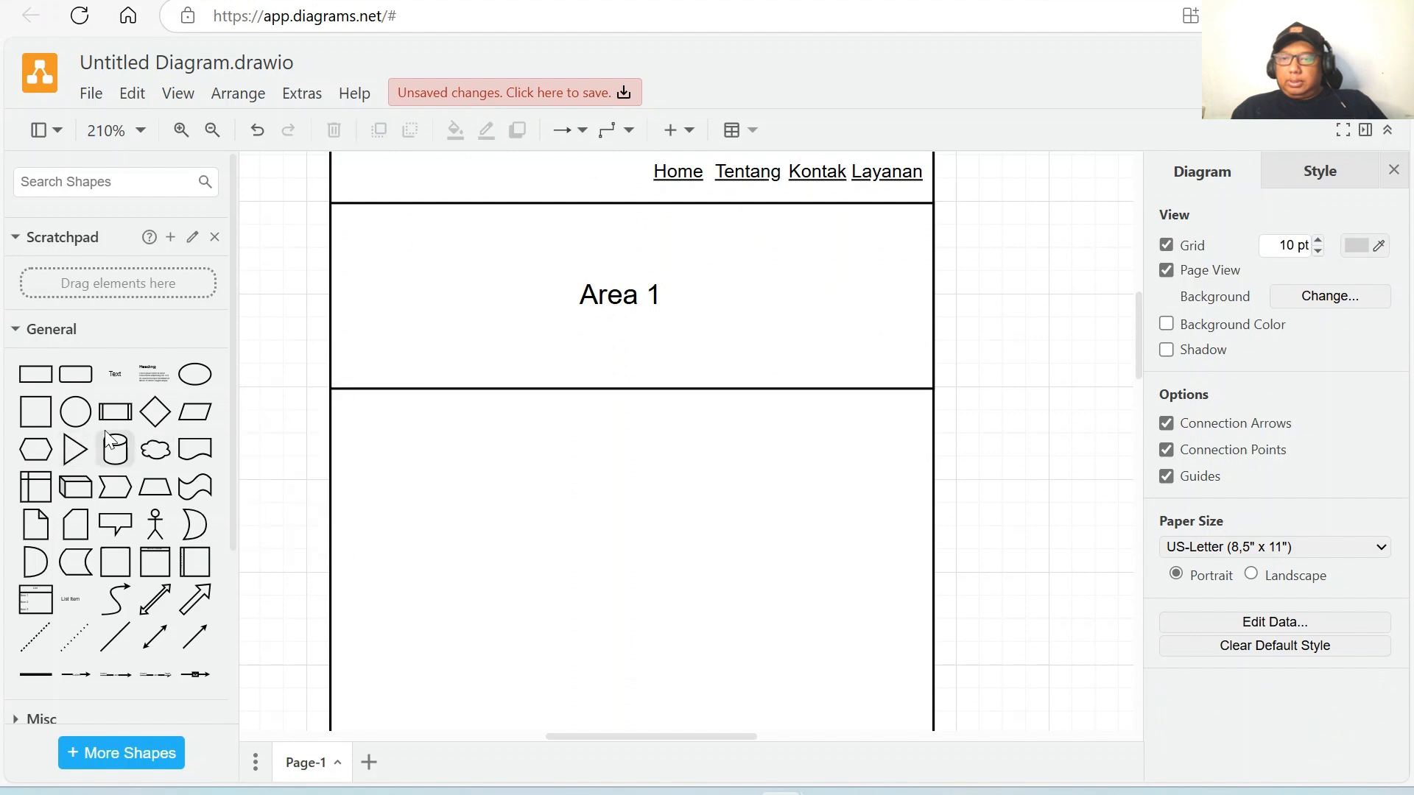
click(77, 381)
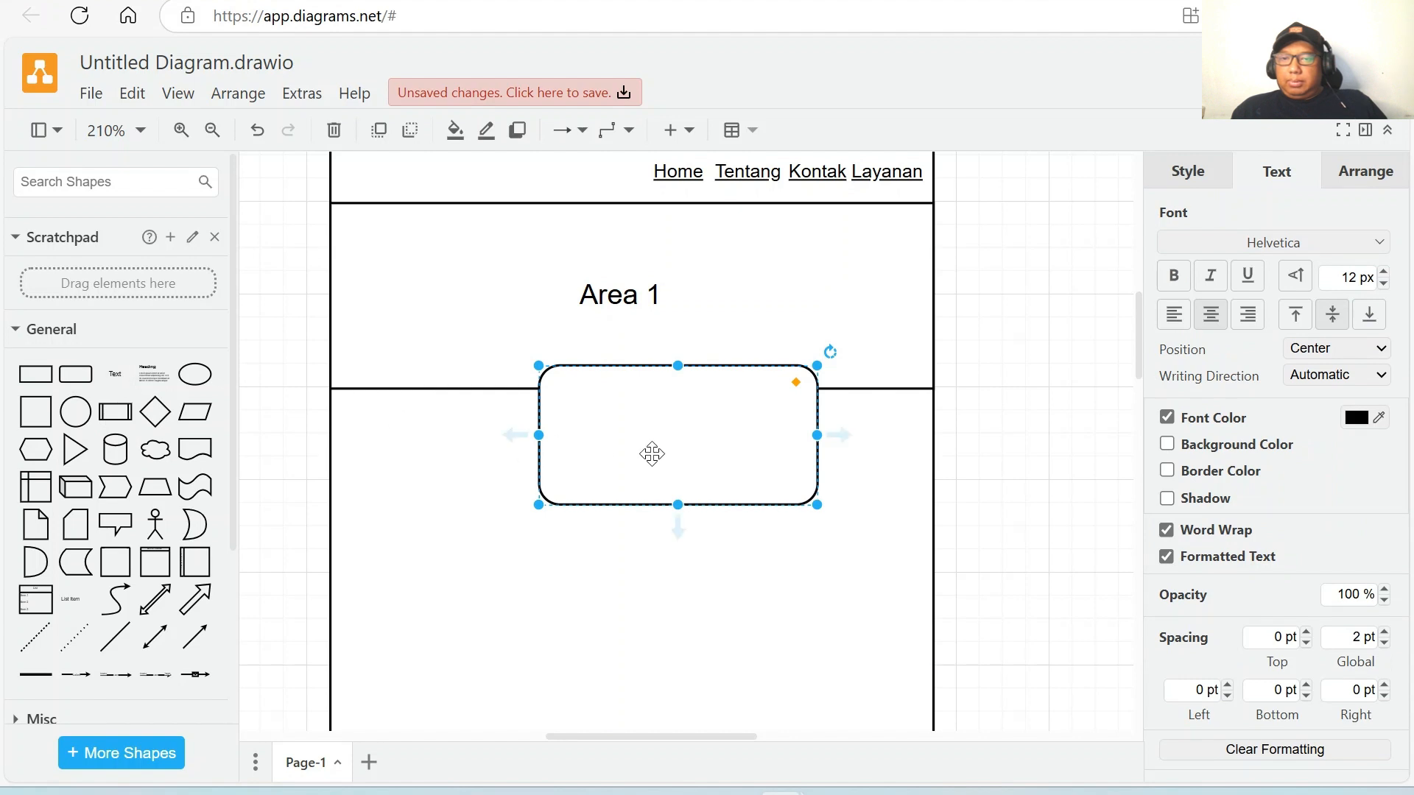
drag(681, 447, 603, 497)
drag(724, 552, 640, 544)
drag(589, 486, 518, 495)
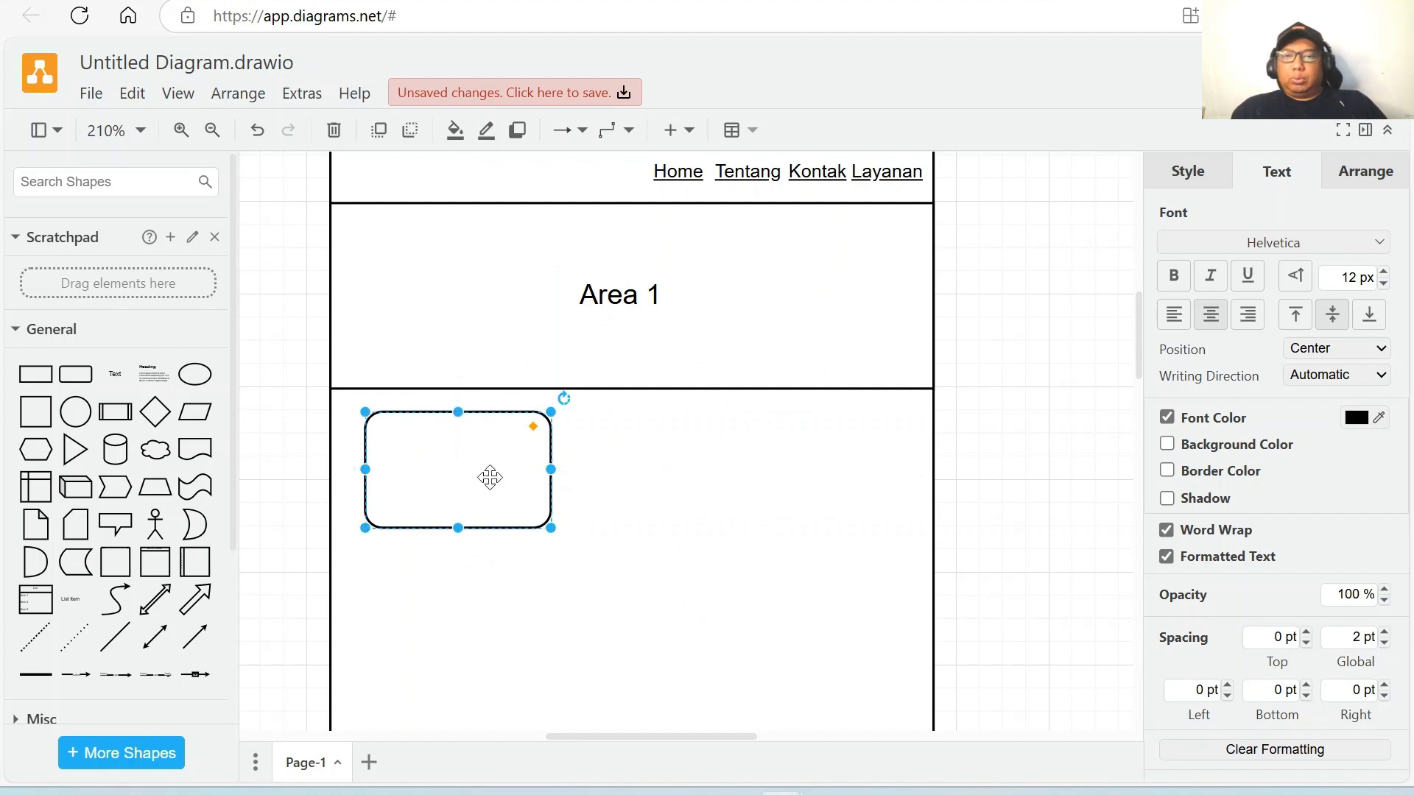
mouse_move(489, 476)
mouse_down()
mouse_move(534, 473)
mouse_move(516, 475)
mouse_up()
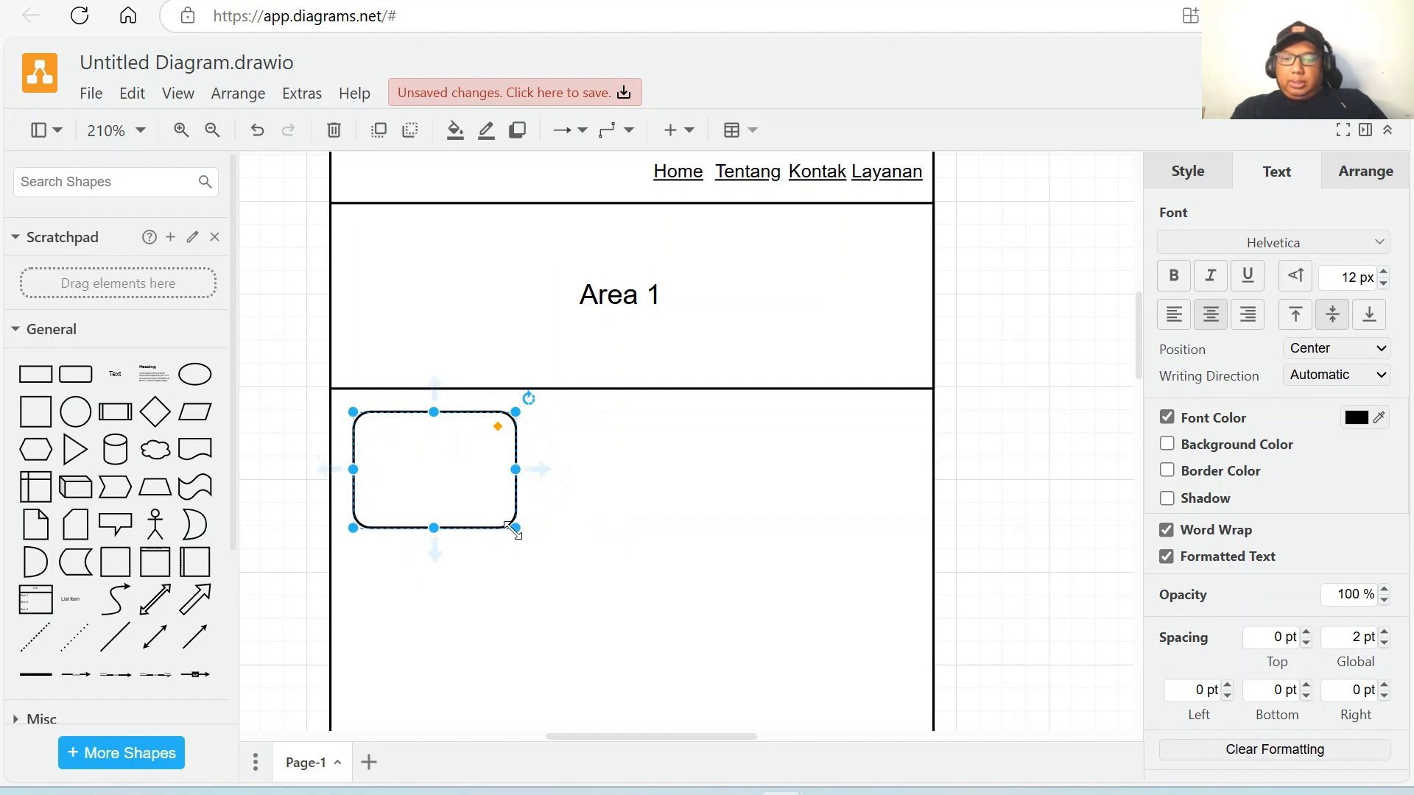
key(ctrl+d)
key(ctrl+d)
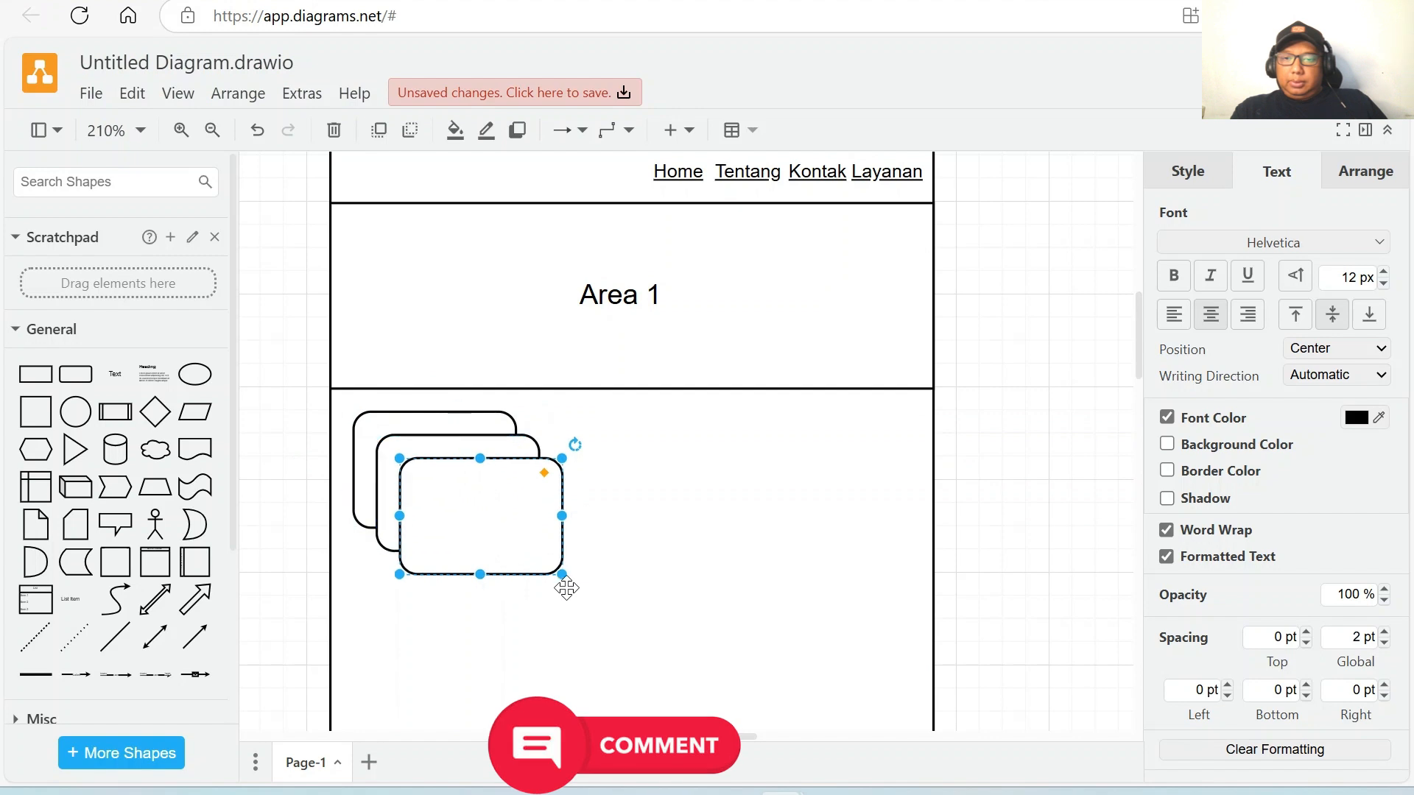
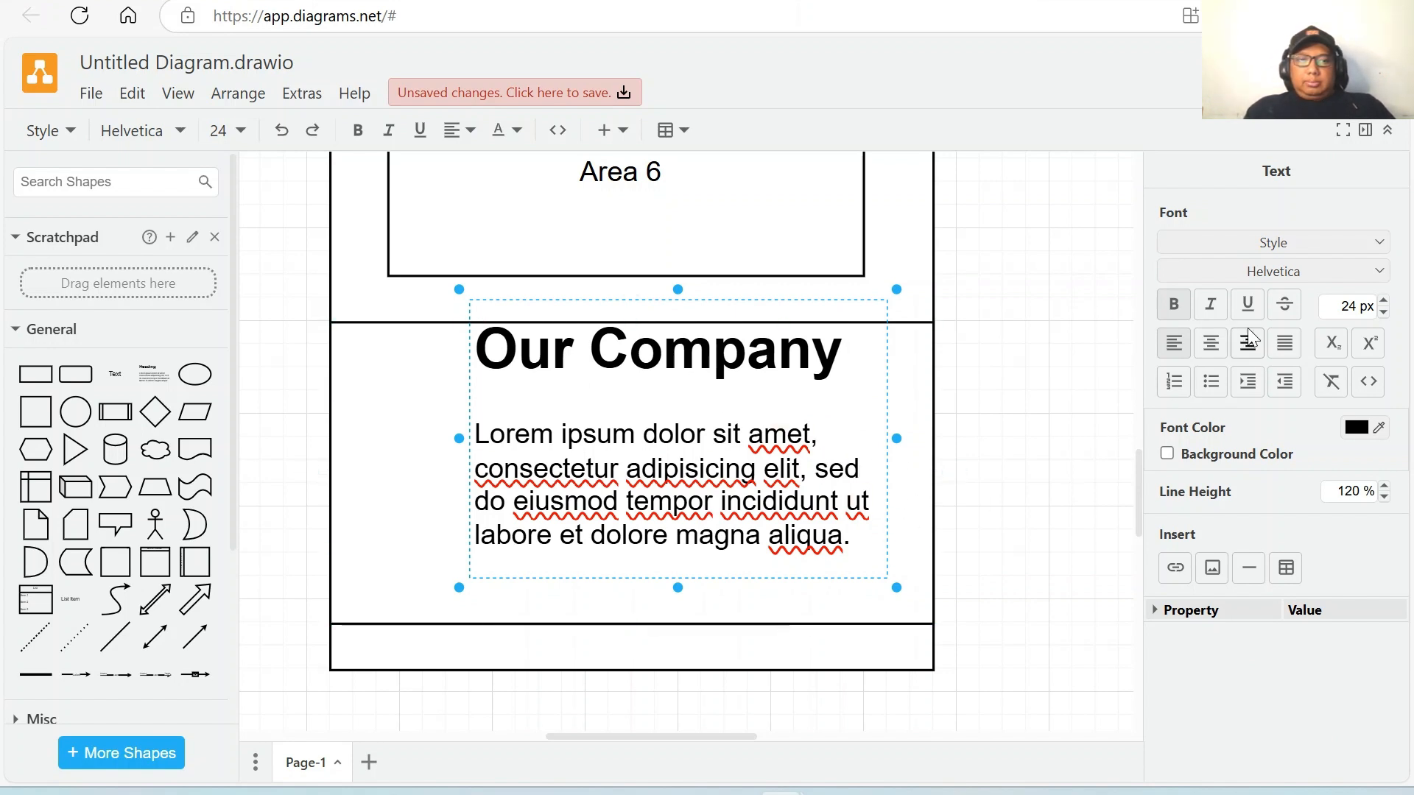
right_click(797, 472)
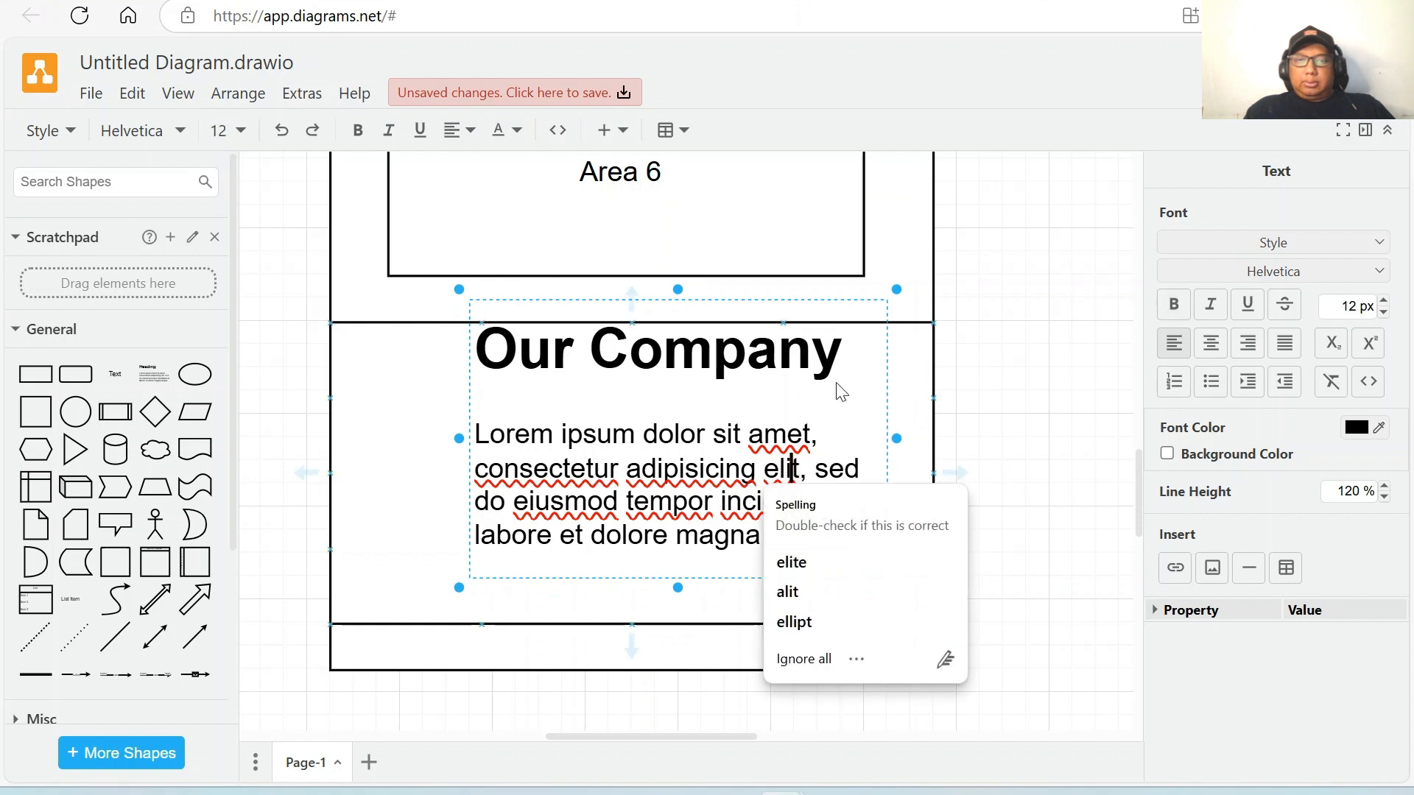
click(837, 361)
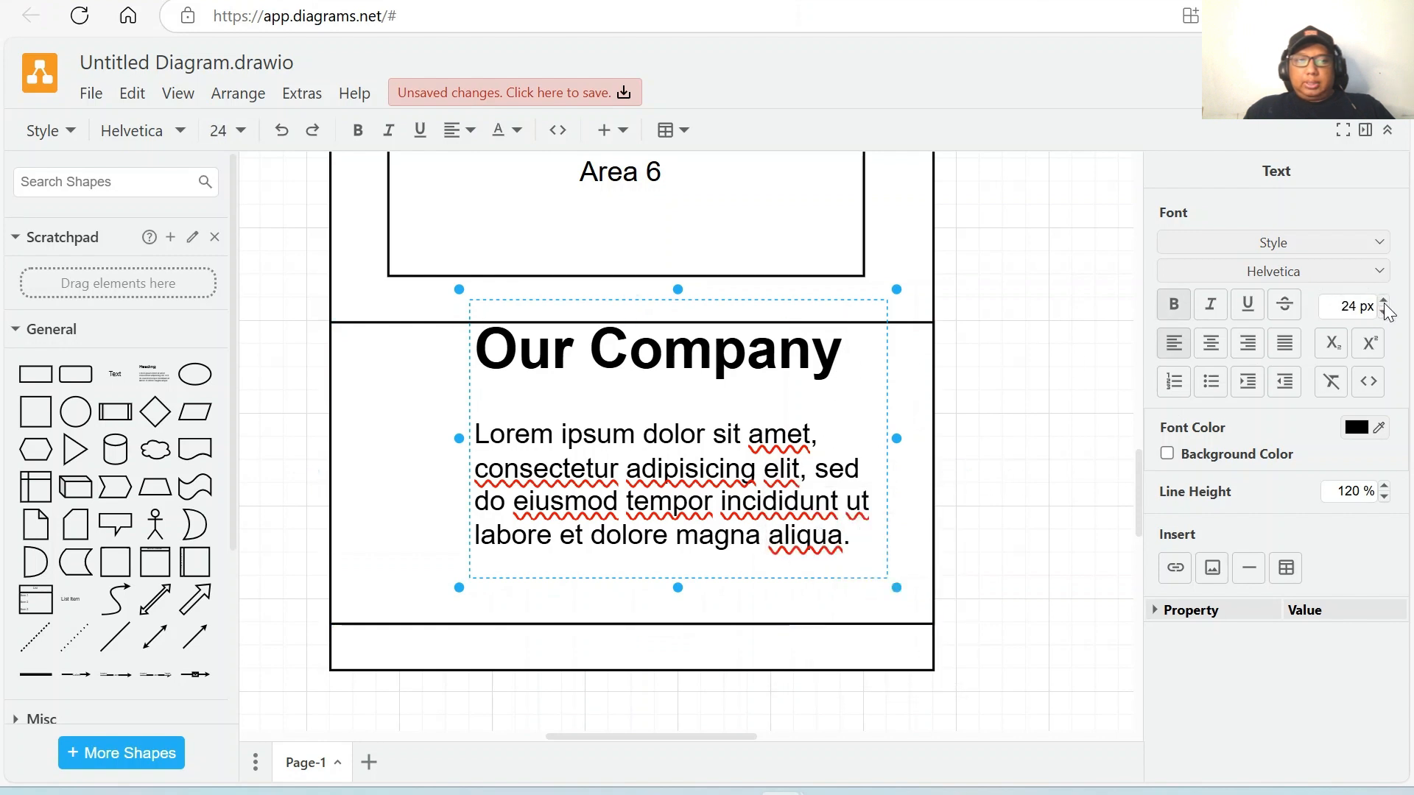
right_click(647, 466)
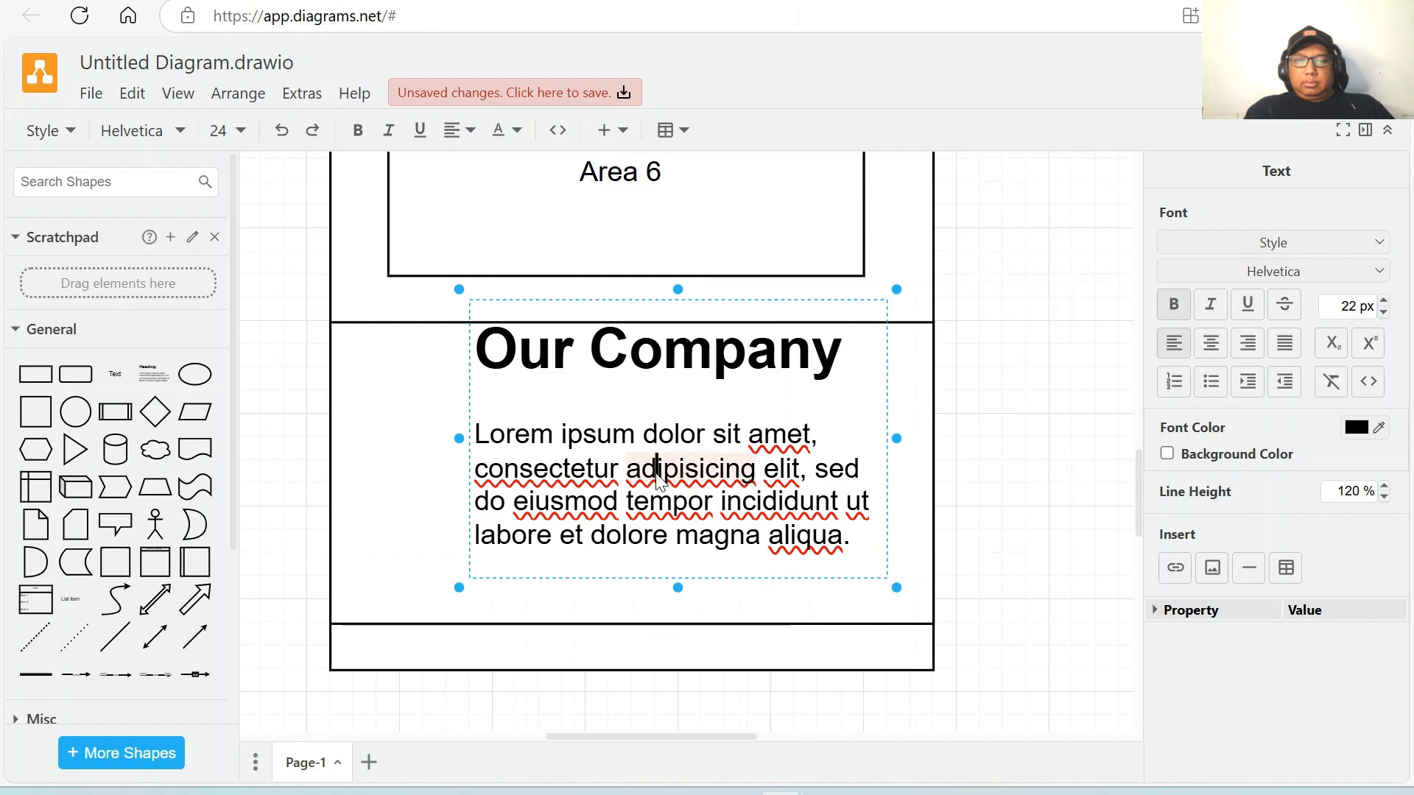
right_click(804, 434)
click(845, 422)
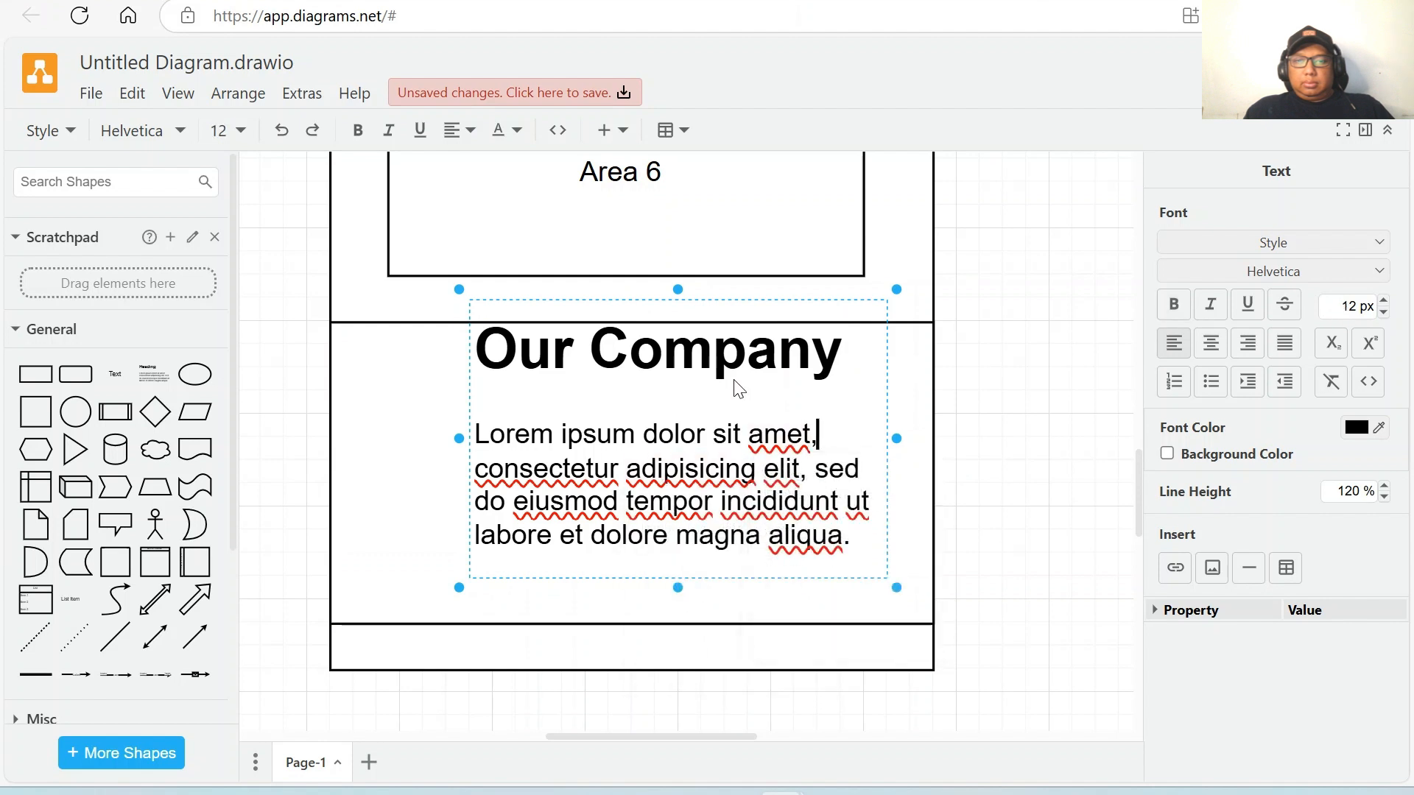
click(492, 352)
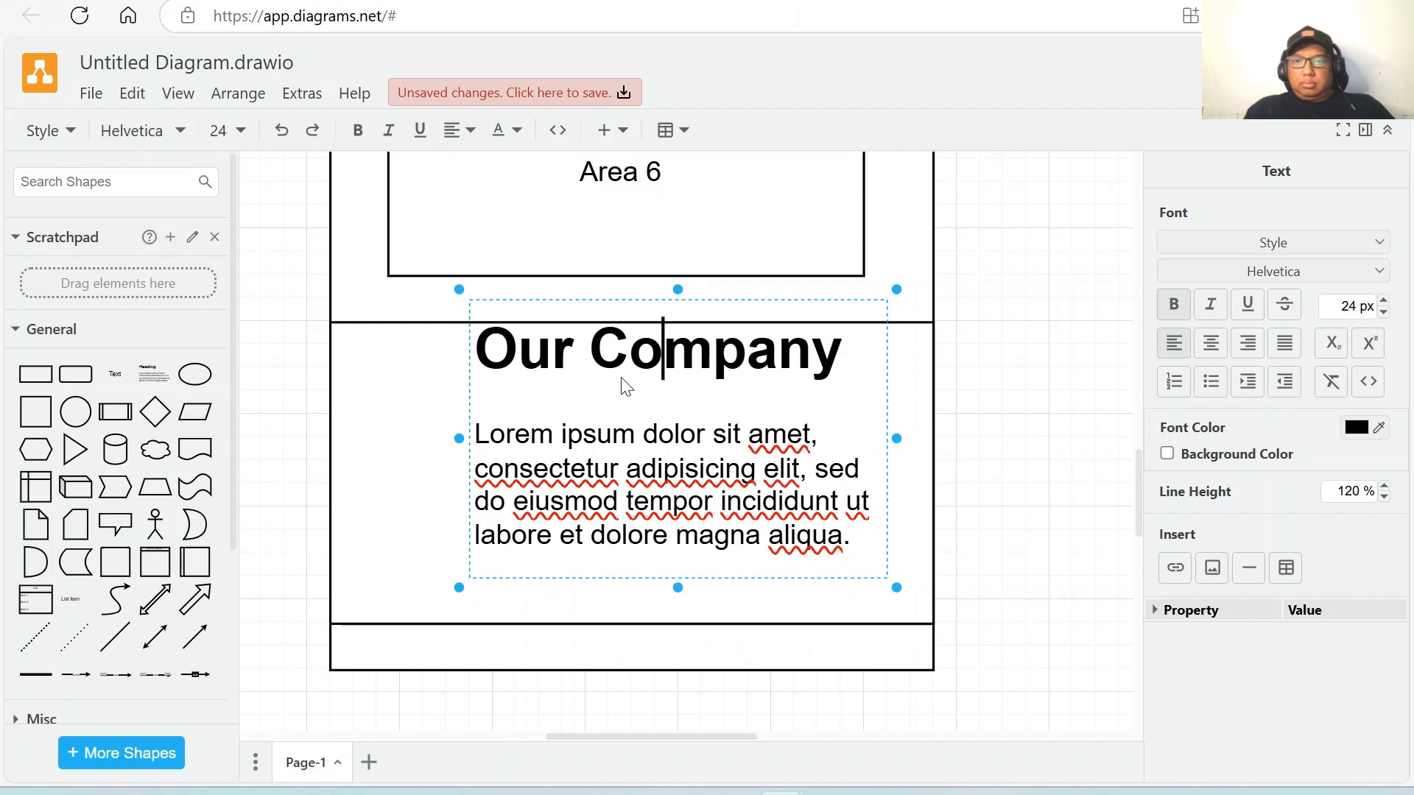
Select the whole "Our Company" heading and its Lorem ipsum paragraph and set their font size to 7 px.
click(493, 339)
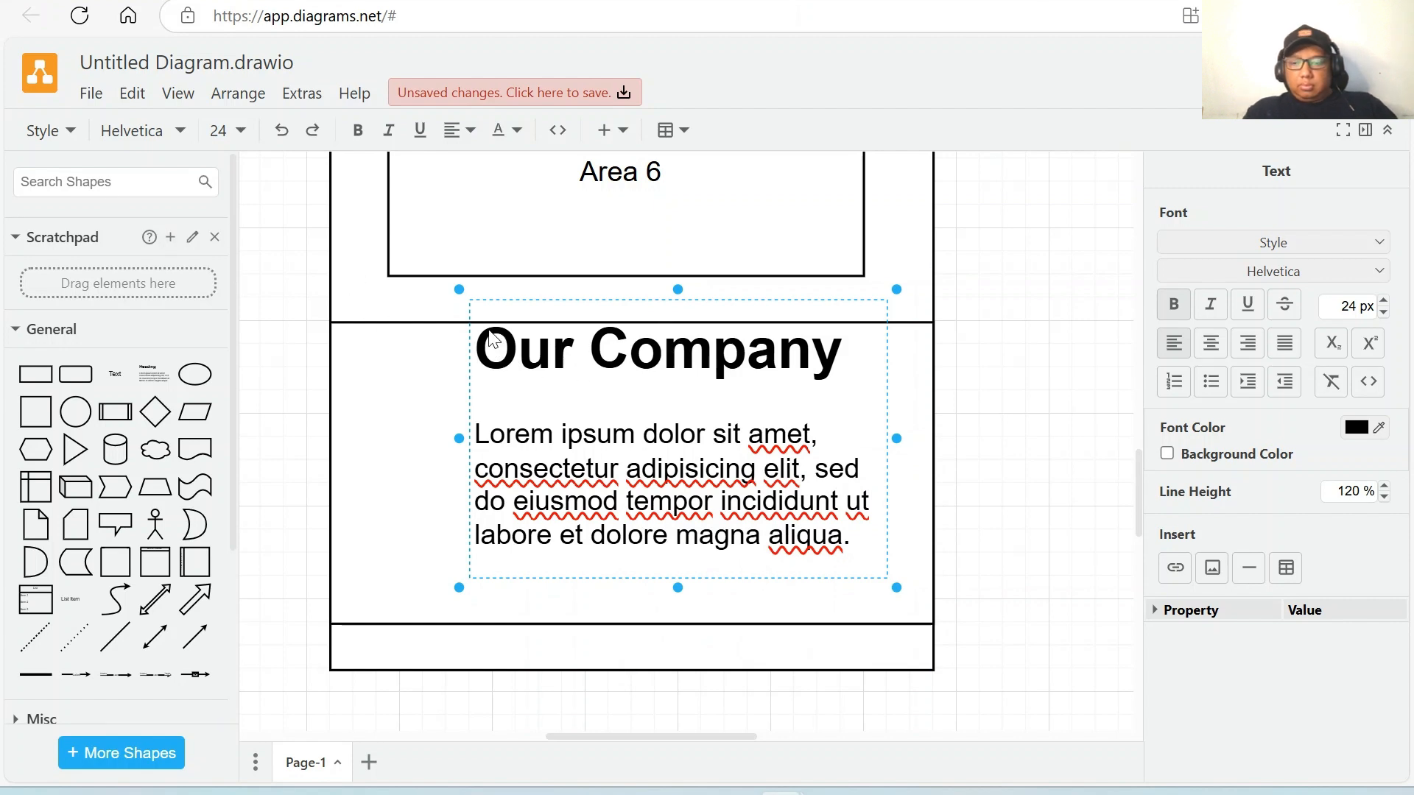
key(shift+Down)
key(shift+Down)
key(shift+Down)
key(shift+Down)
key(shift+Down)
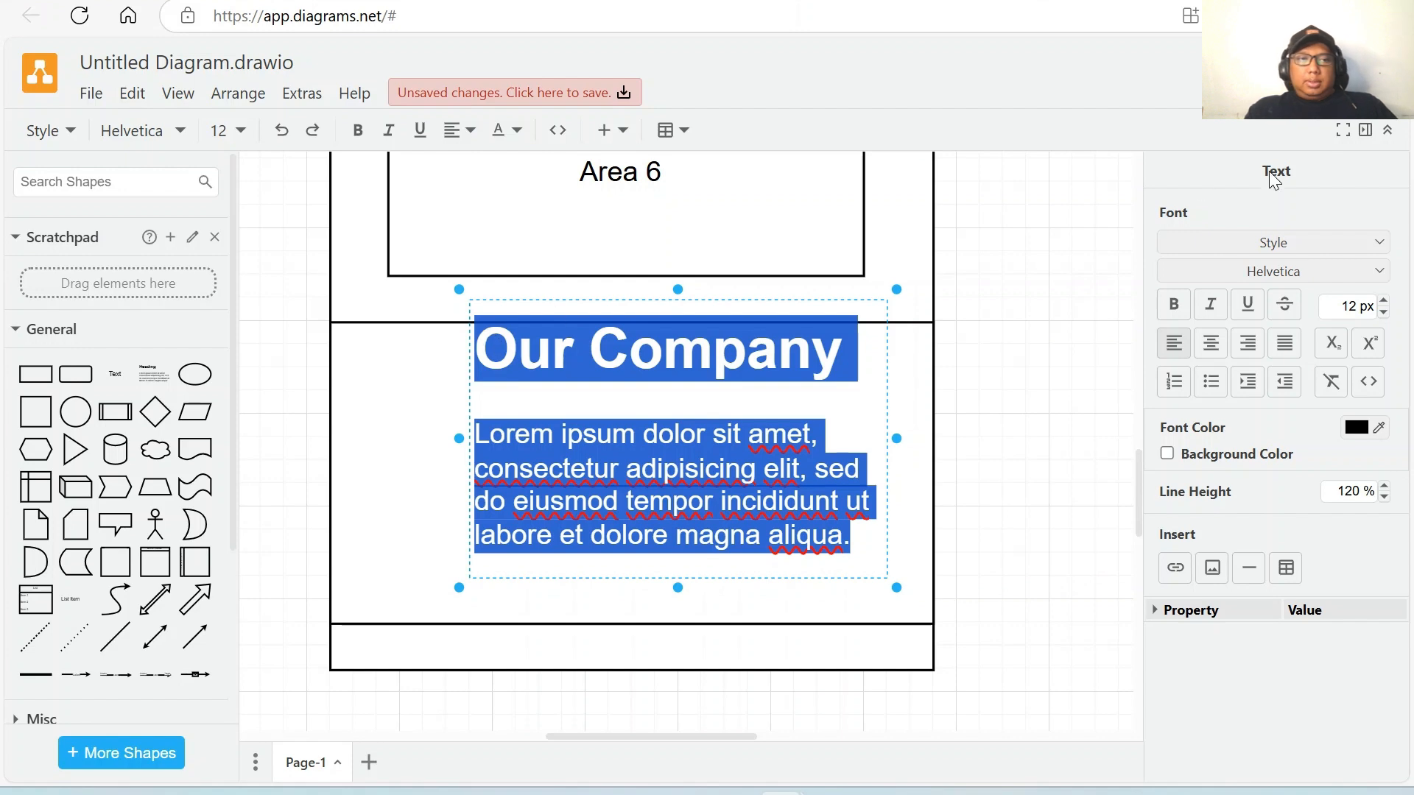
click(1385, 312)
click(1385, 312)
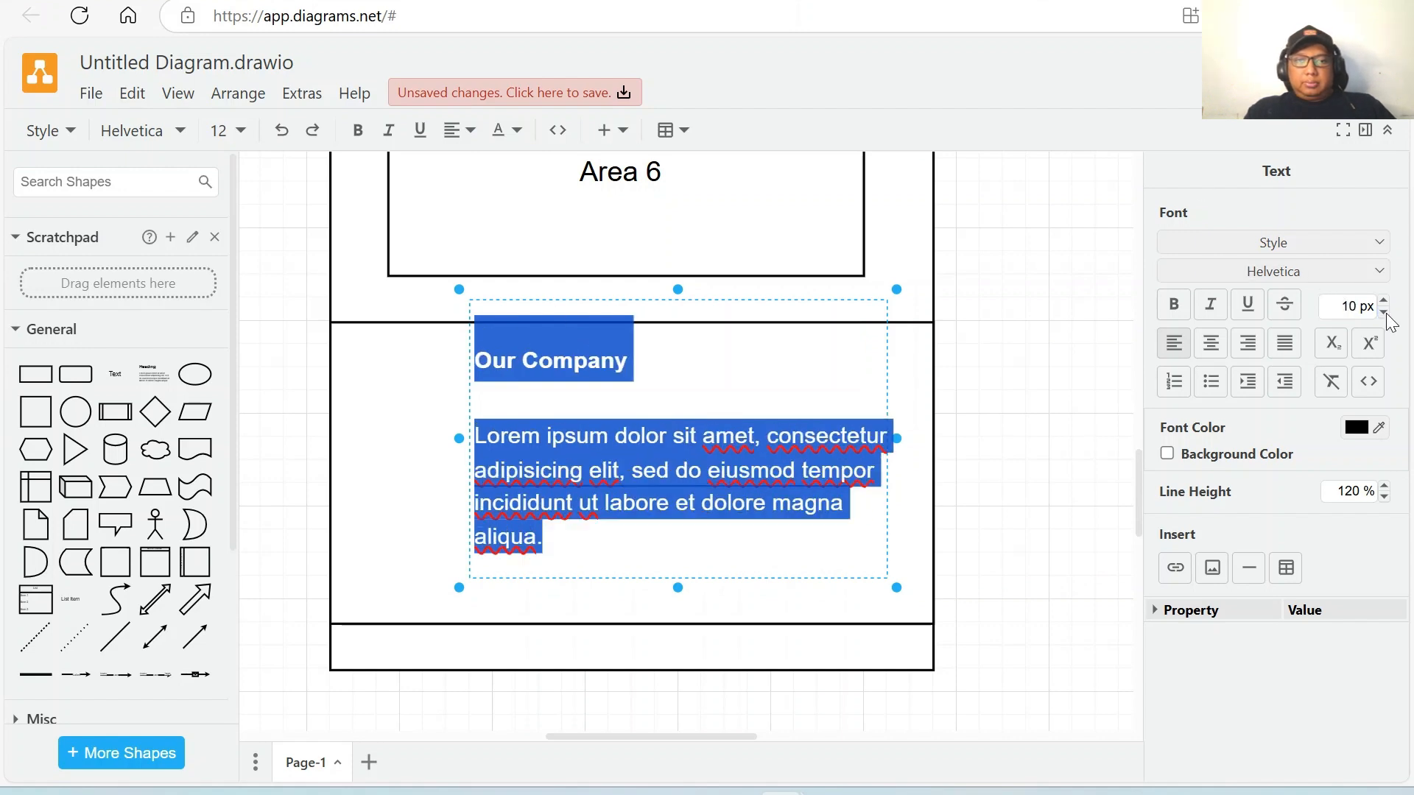
click(1384, 312)
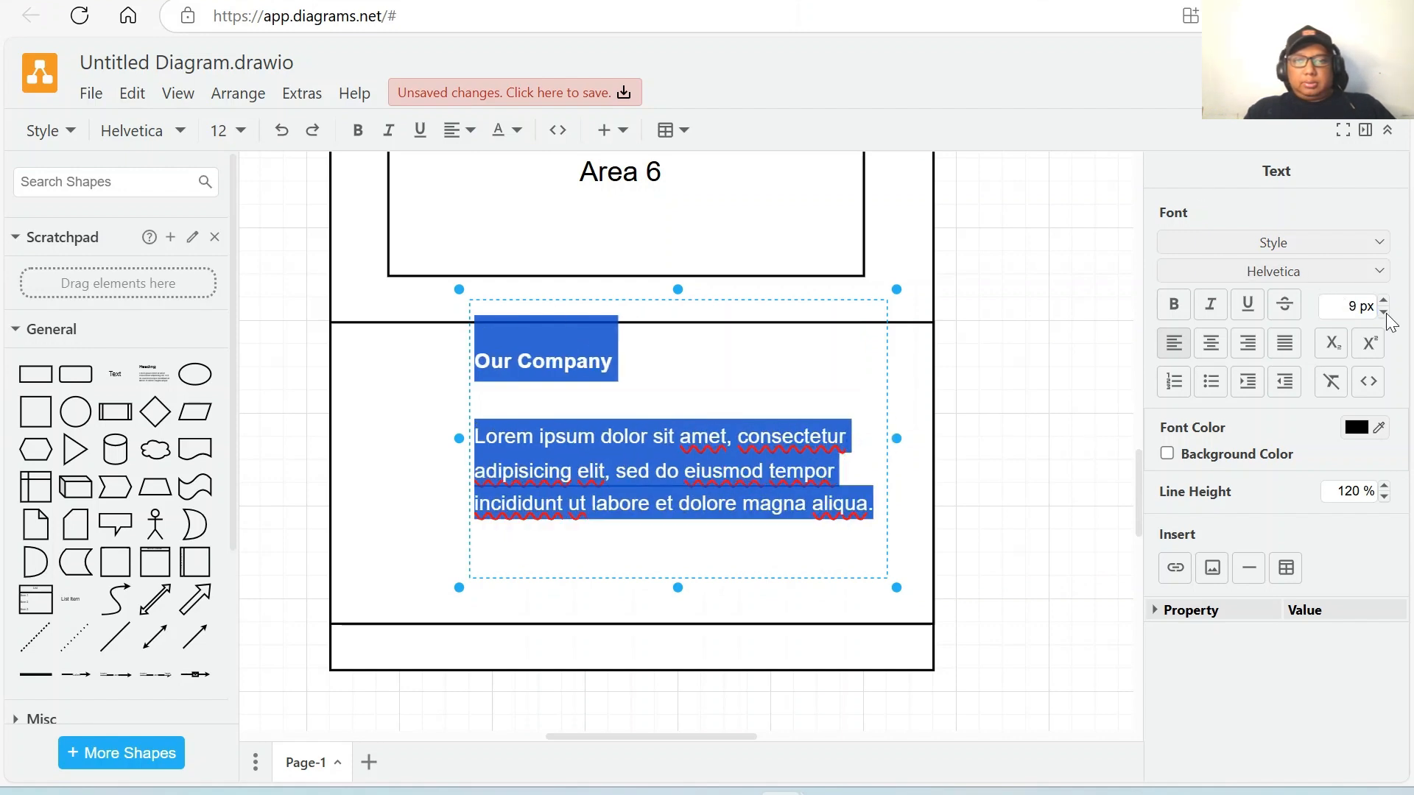
click(1385, 312)
click(1384, 312)
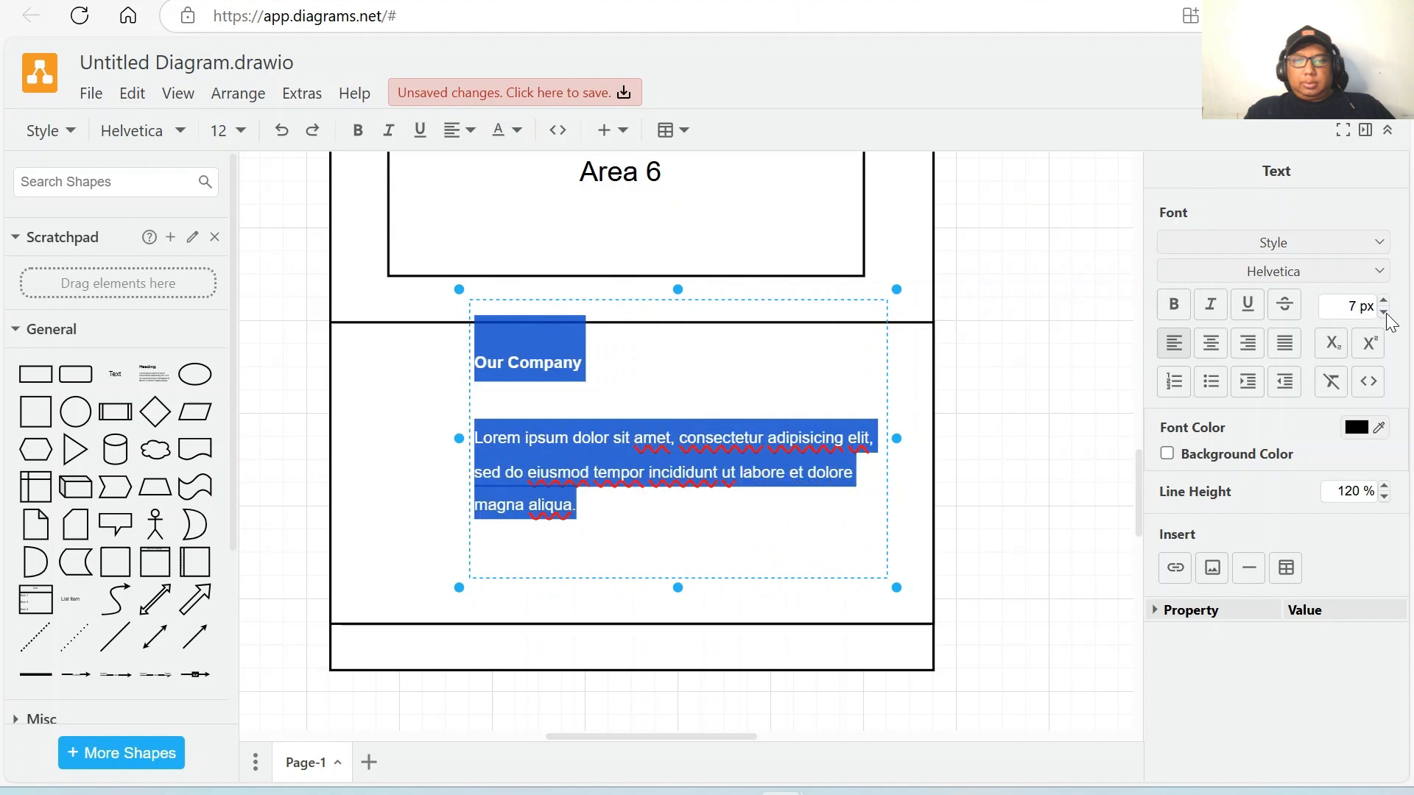
click(953, 441)
click(751, 461)
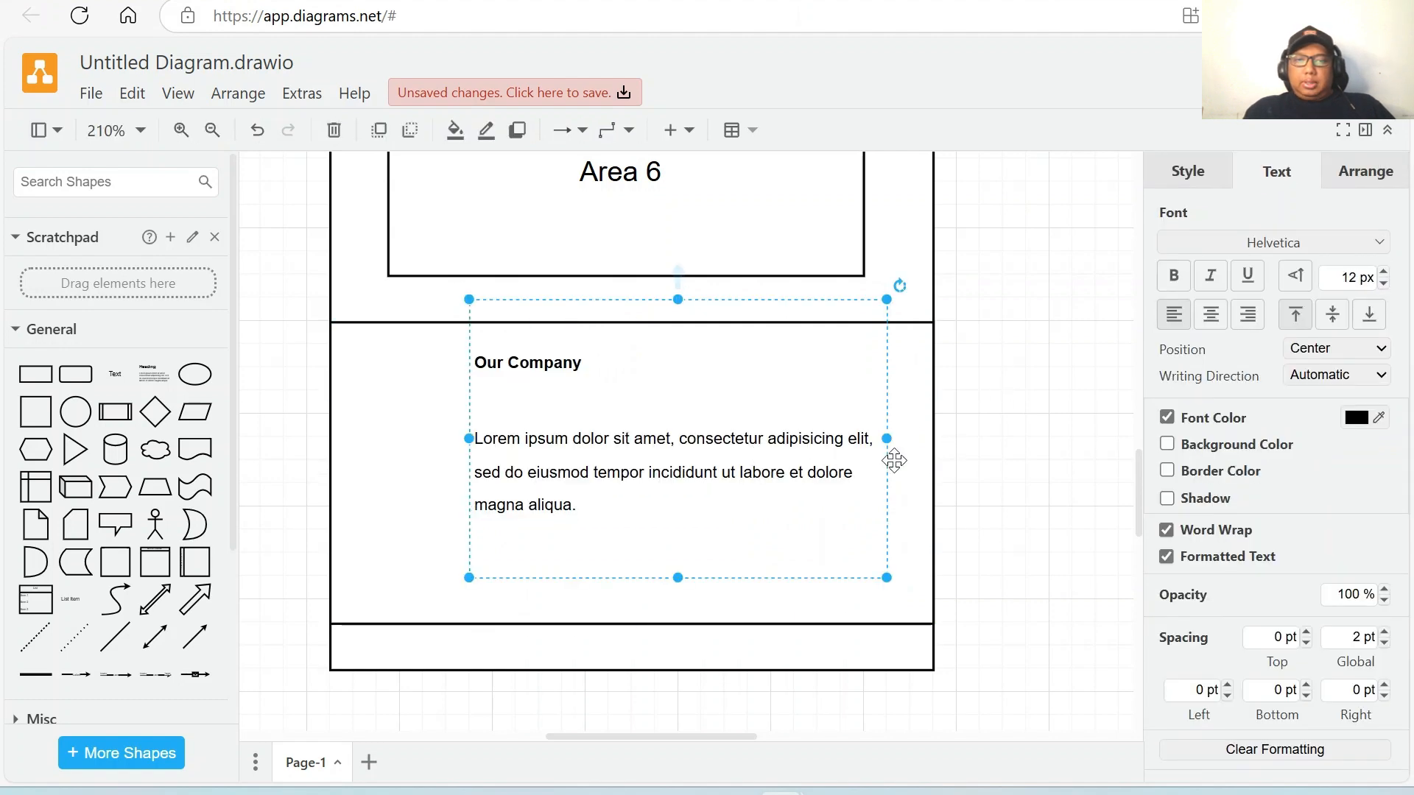
Narrow the "Our Company" text block to a 70-wide column and make it slightly taller.
drag(885, 437, 639, 430)
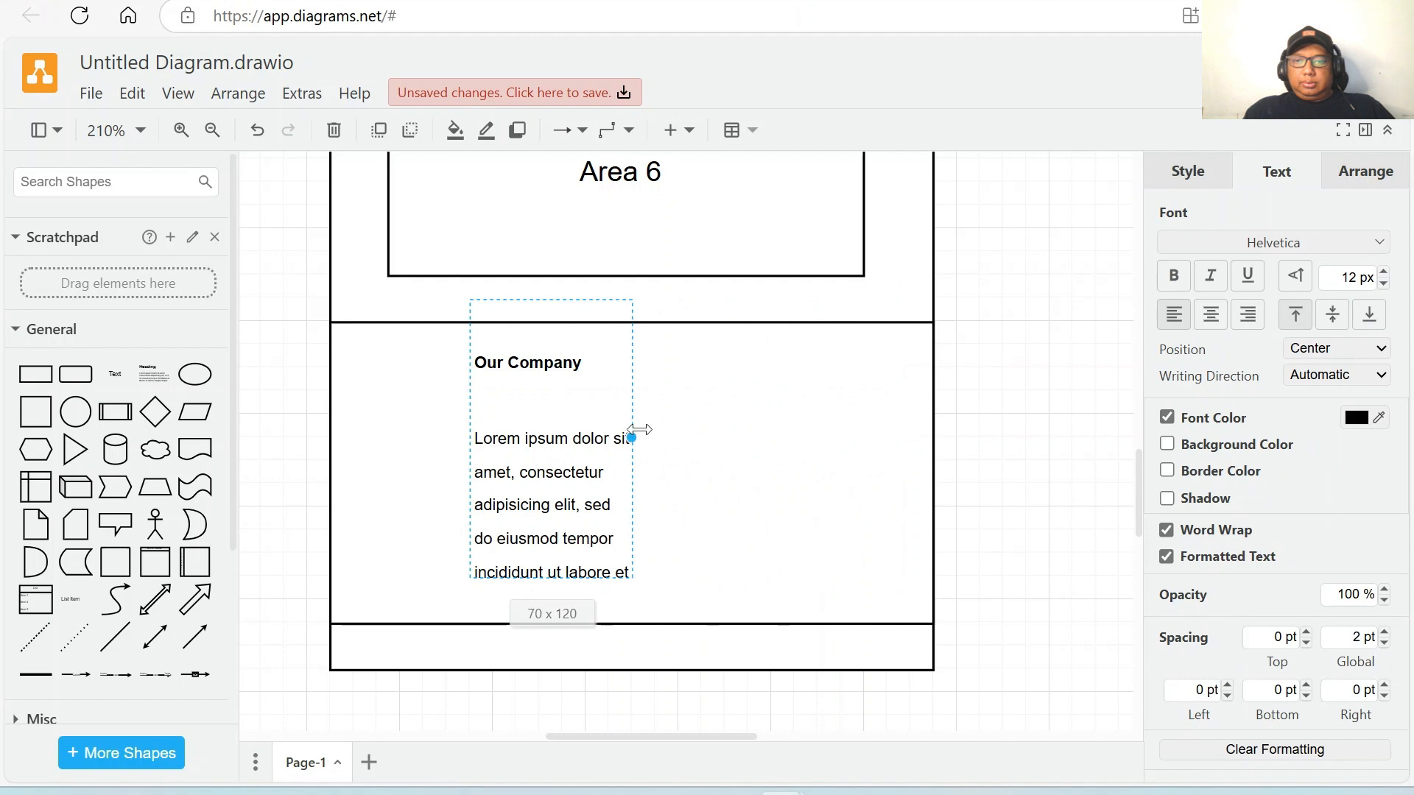
mouse_move(552, 578)
mouse_down()
mouse_move(560, 516)
mouse_move(553, 601)
mouse_up()
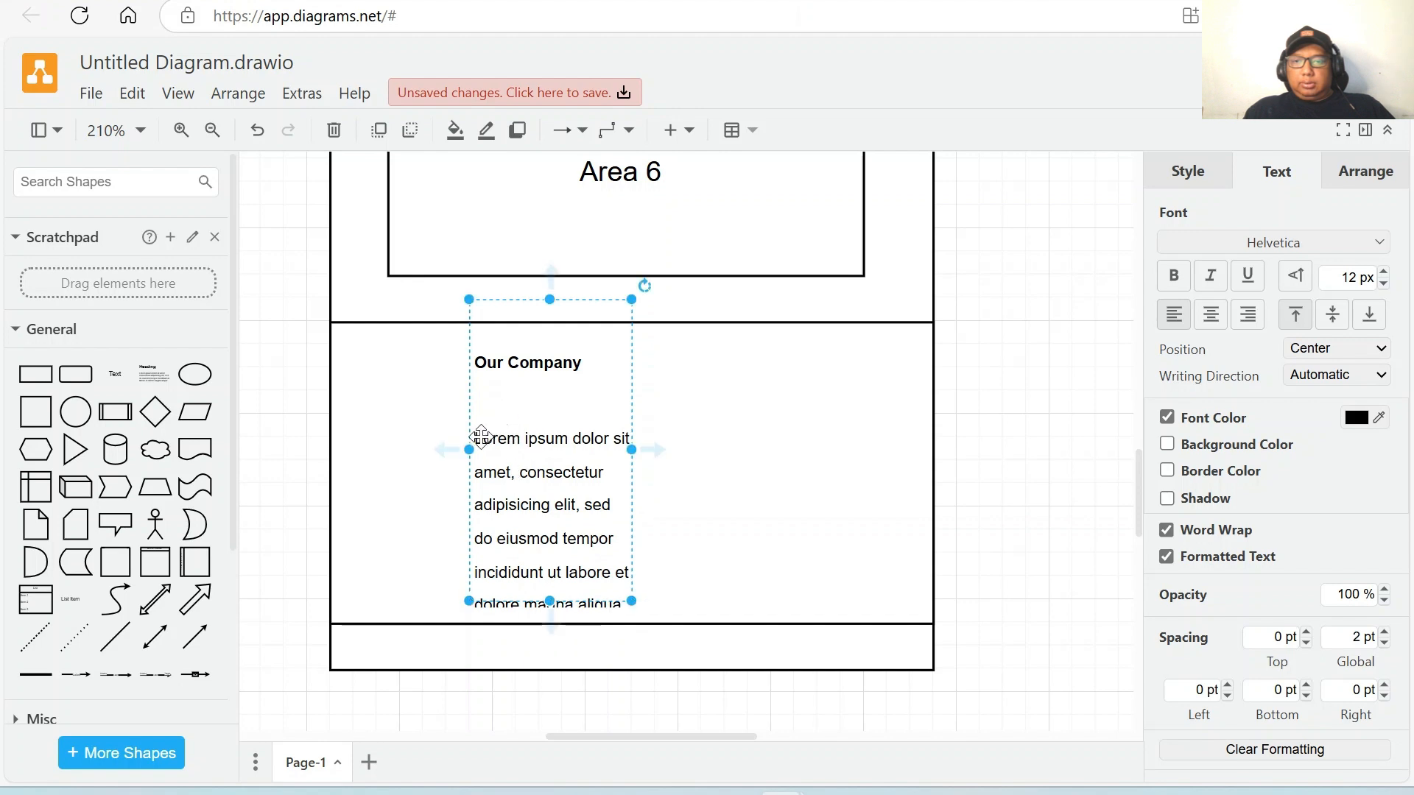
Try to close the gap between the "Our Company" heading and its Lorem ipsum paragraph by removing the line break.
double_click(491, 445)
click(510, 441)
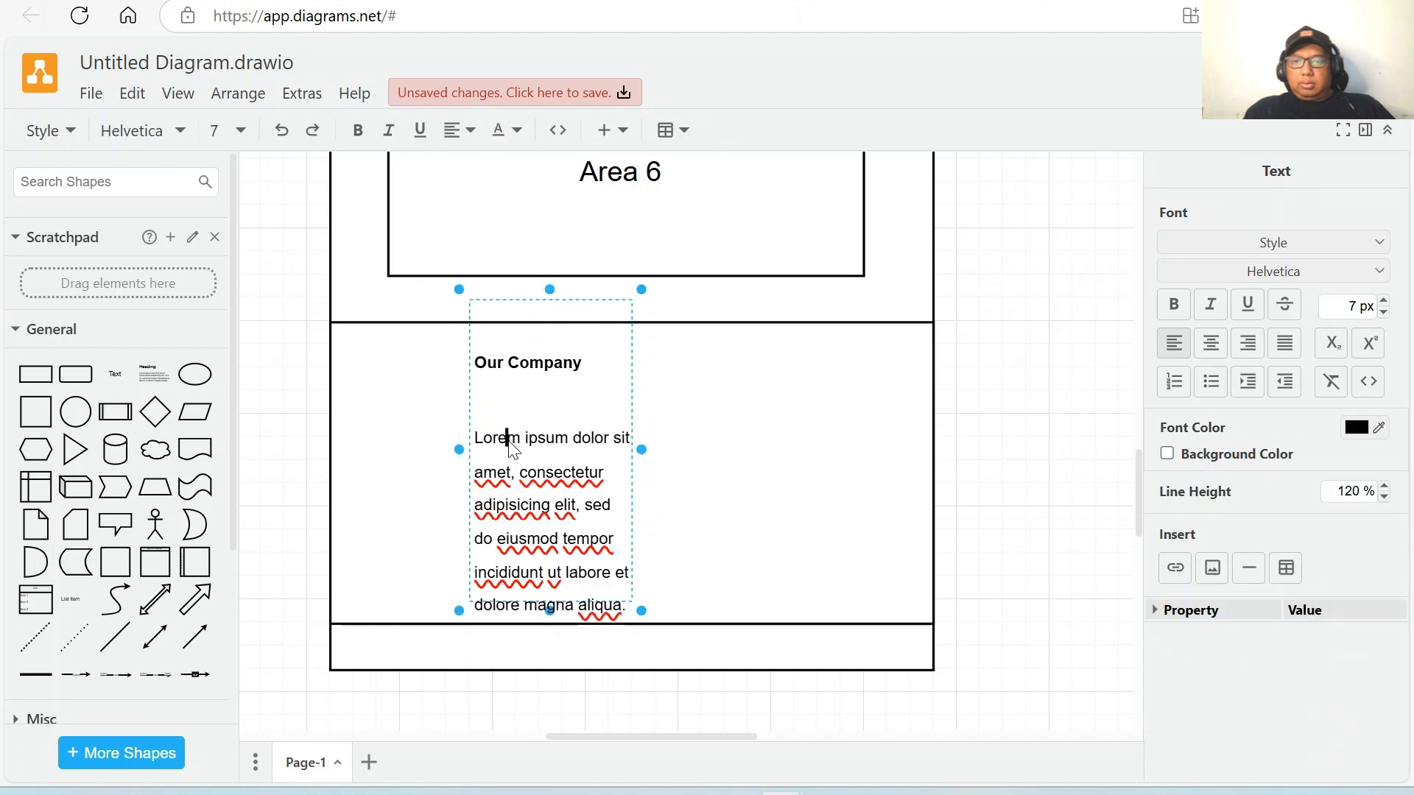
key(Left)
key(Left)
key(Left)
key(BackSpace)
key(BackSpace)
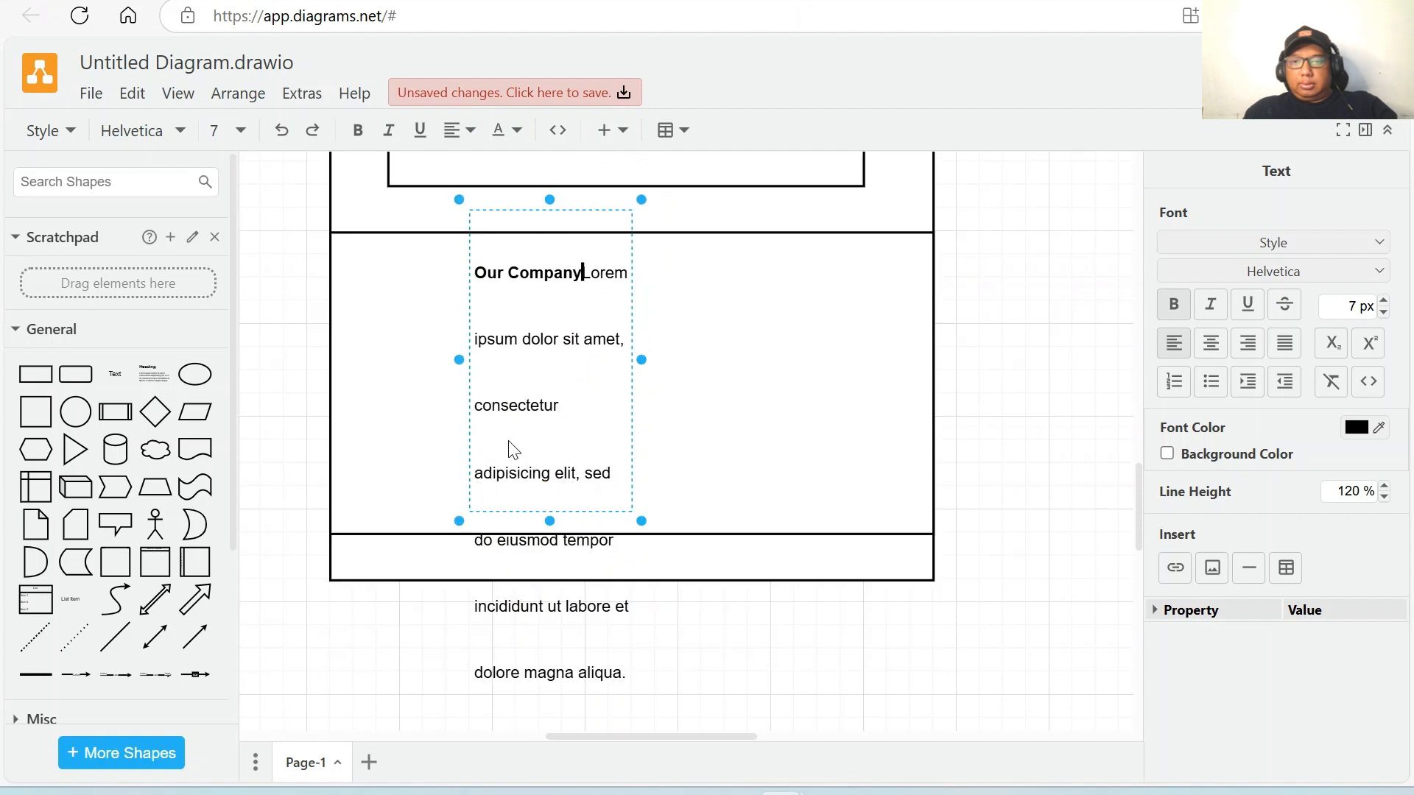
key(Return)
key(Return)
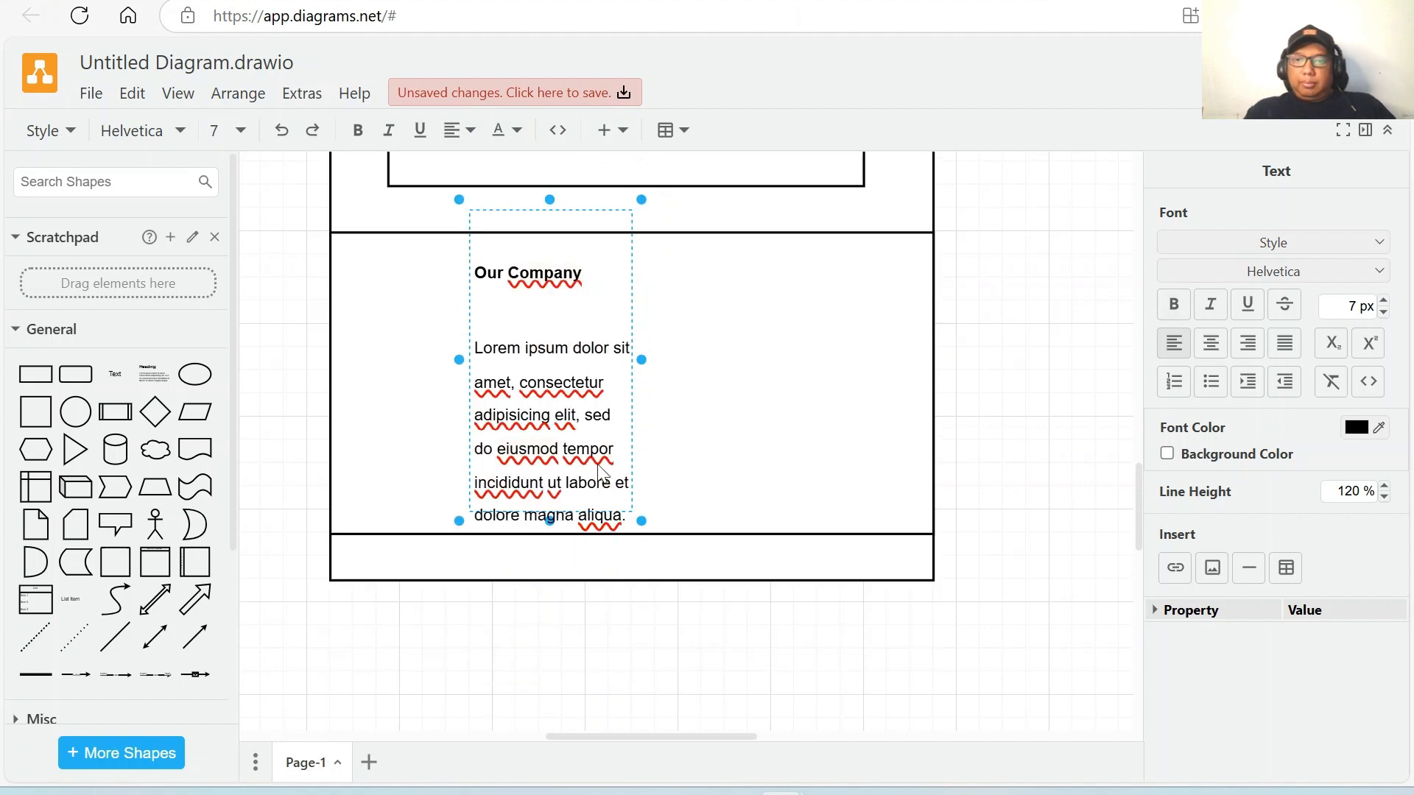
click(777, 465)
Set the "Our Company" text block's font size to 5 px and place it at the left edge inside the section below Area 6.
drag(560, 364, 432, 355)
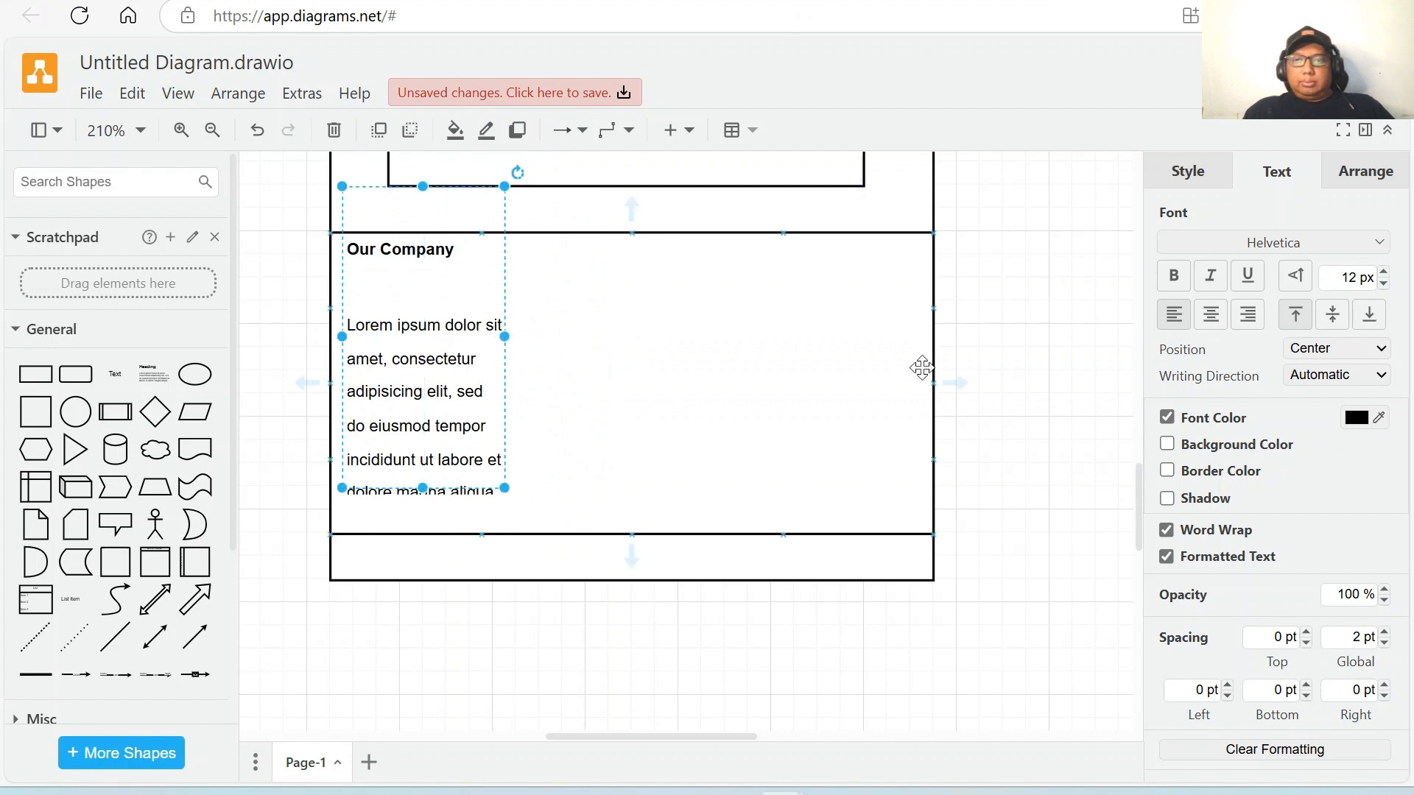
click(1387, 285)
click(1388, 285)
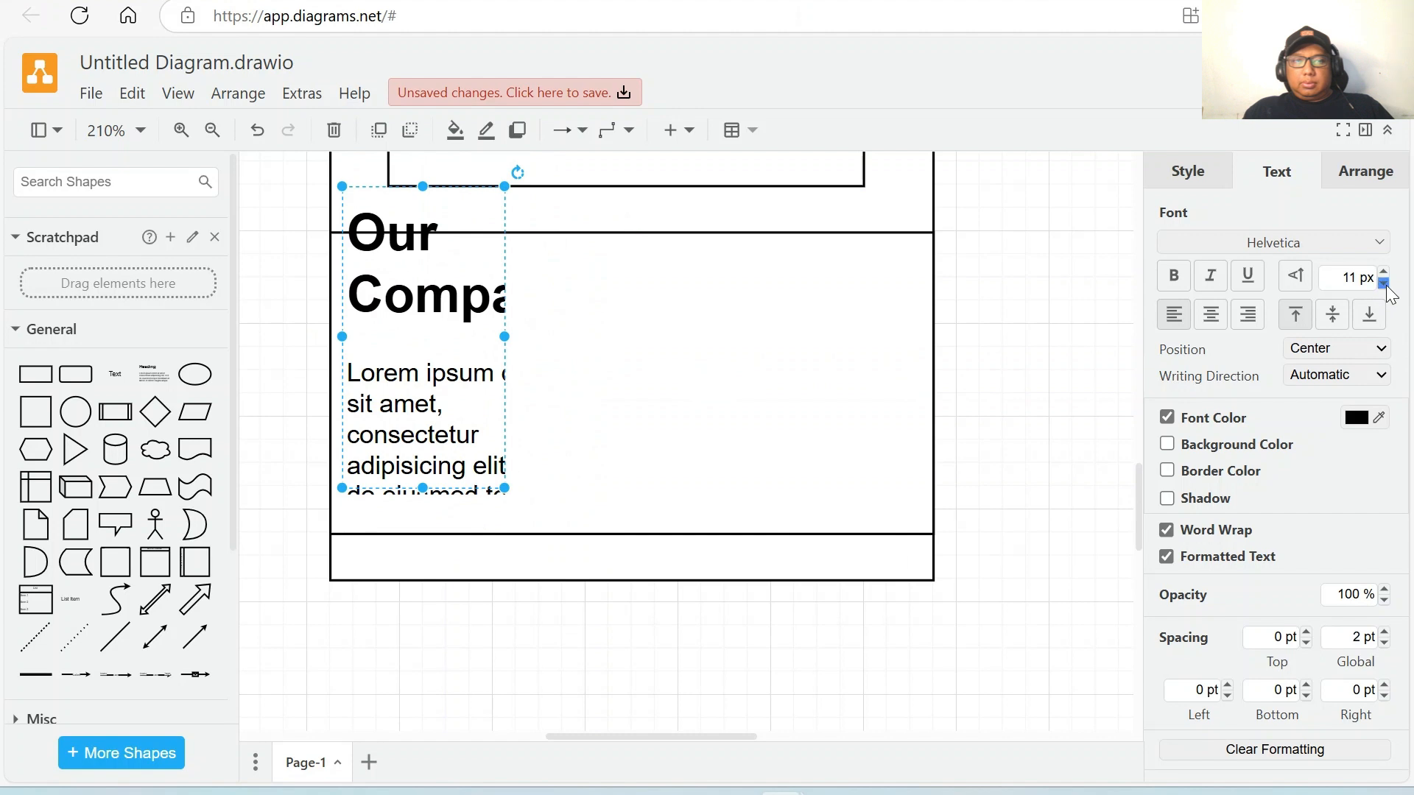
click(1388, 285)
click(1384, 285)
click(1385, 284)
click(1384, 284)
click(1384, 284)
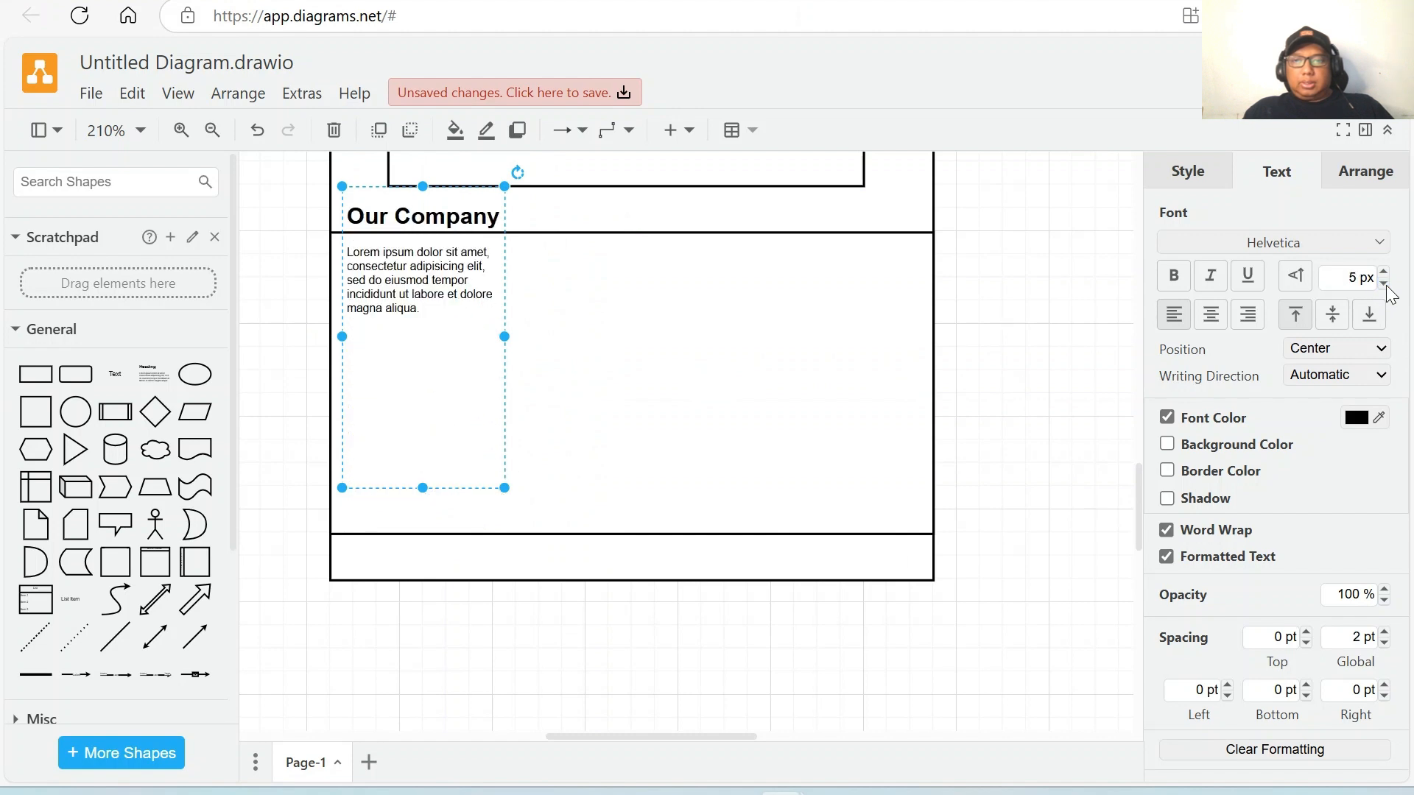
drag(407, 268, 417, 318)
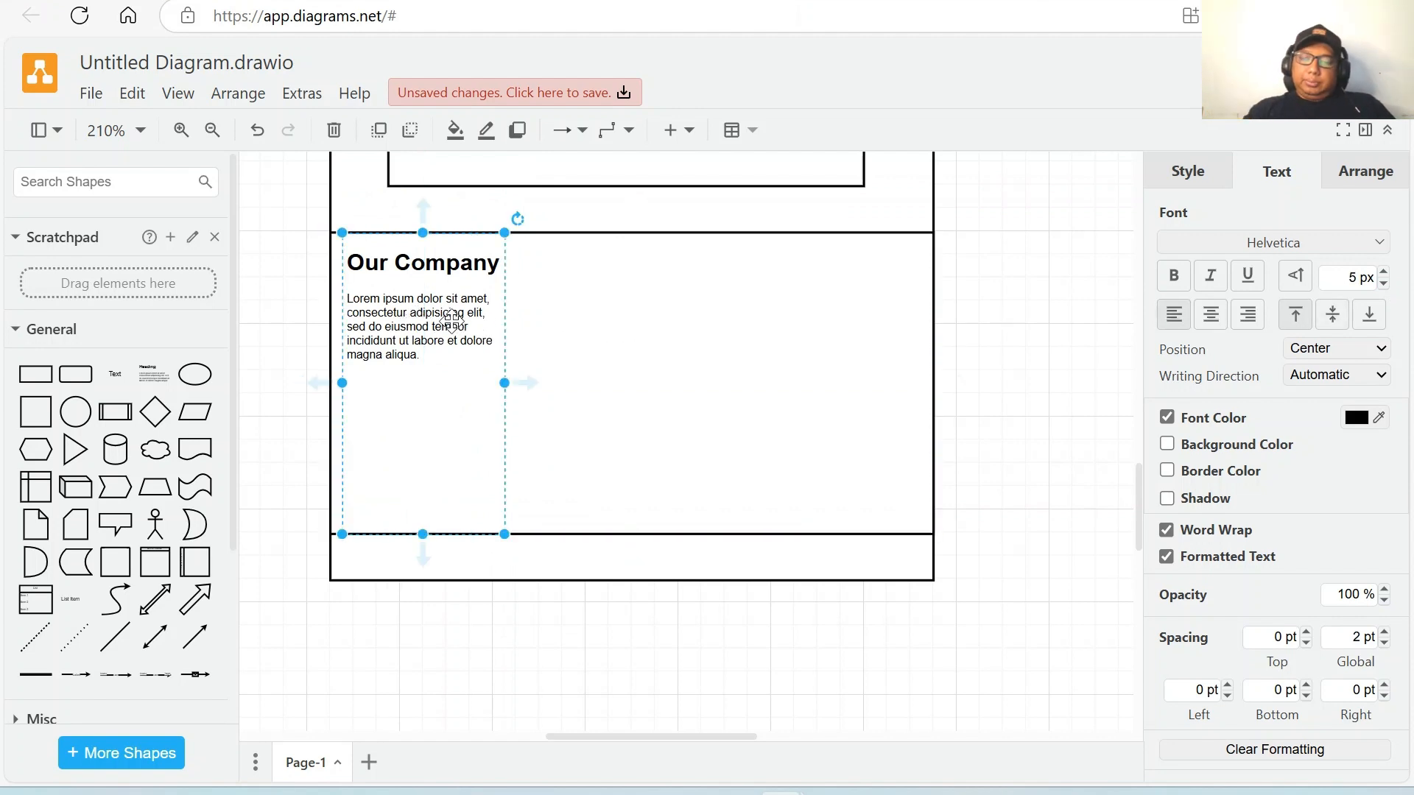
Duplicate the "Our Company" block directly to its right and change the copy's heading to "Customer Care".
drag(451, 322, 618, 314)
double_click(648, 265)
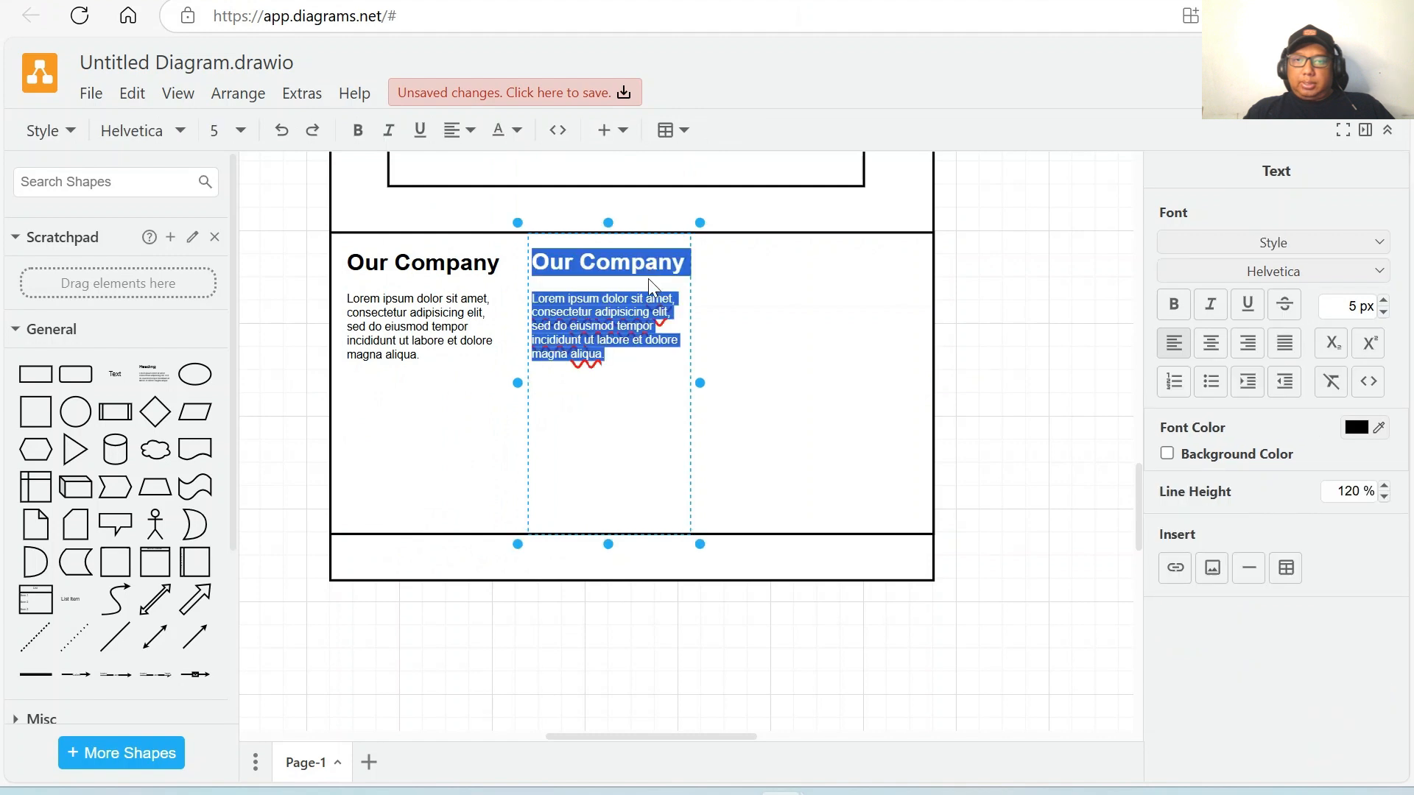
click(659, 264)
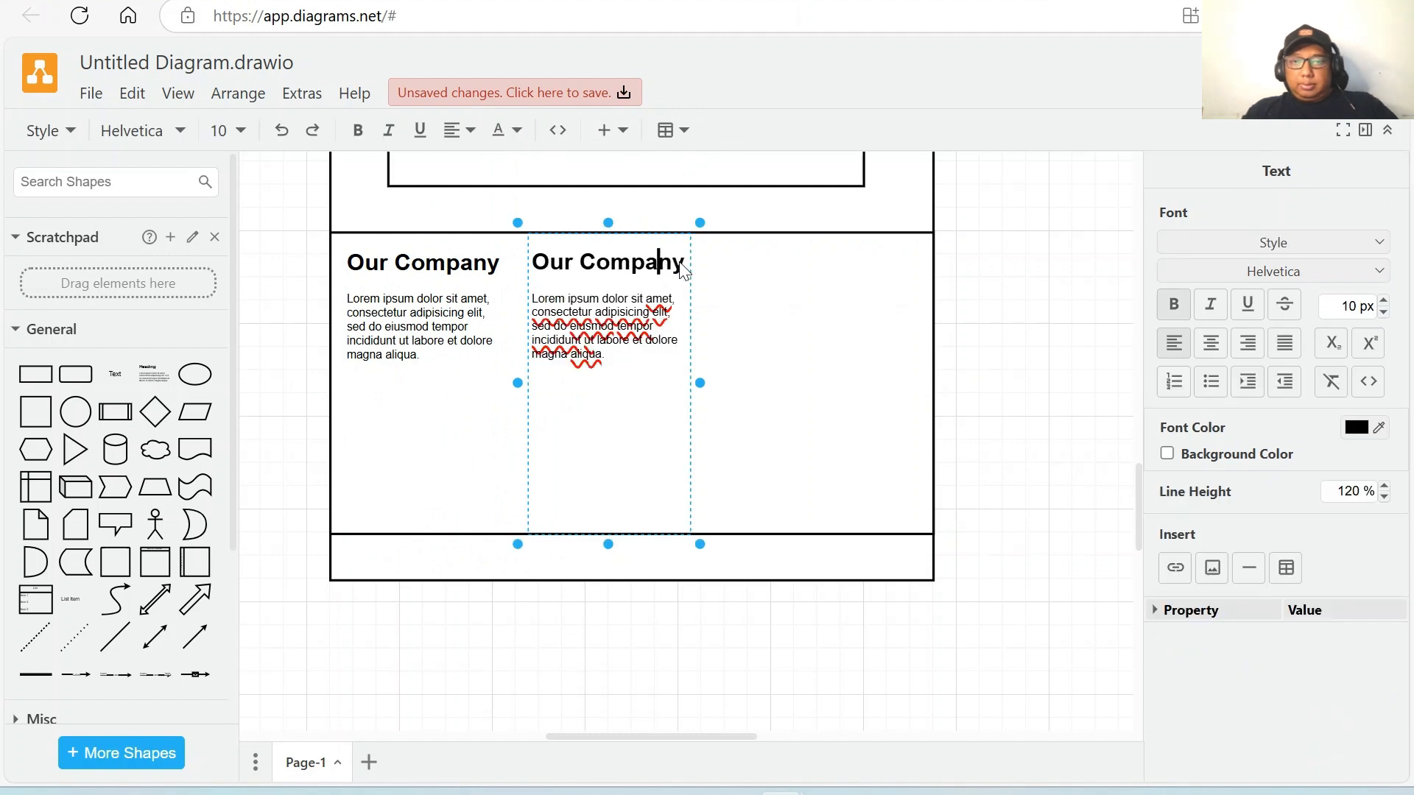
key(Page_Down)
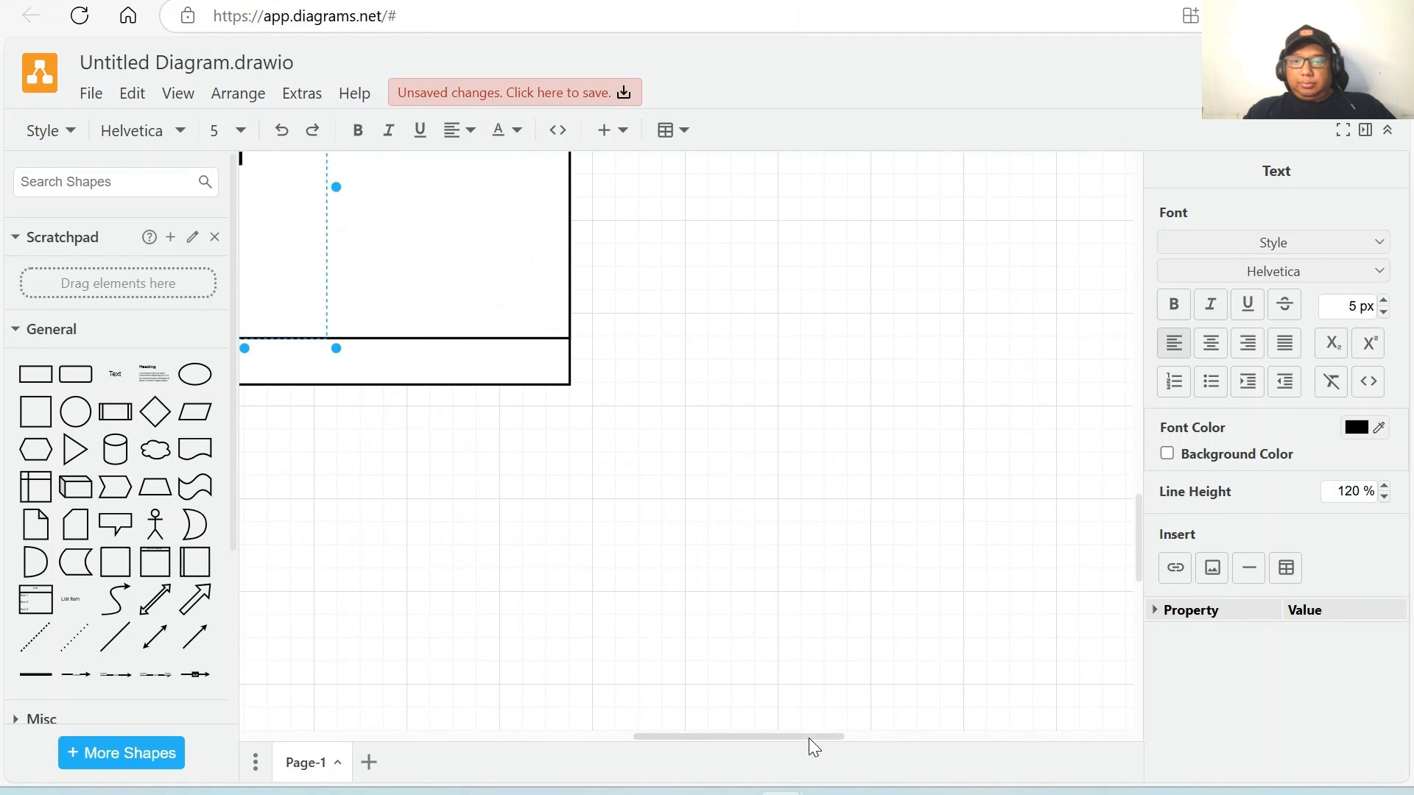
drag(808, 737, 691, 729)
scroll(769, 544, up, 4)
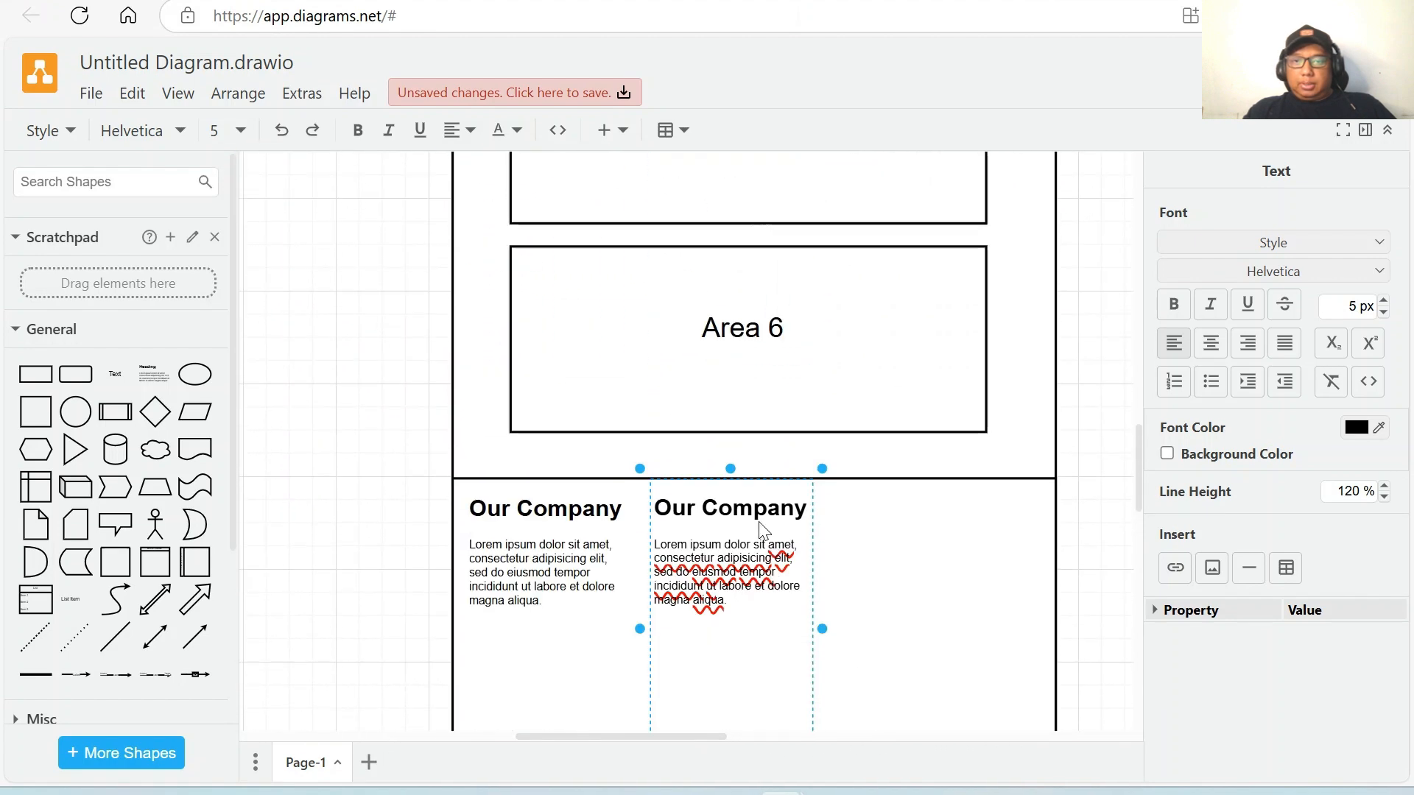
double_click(760, 501)
click(782, 510)
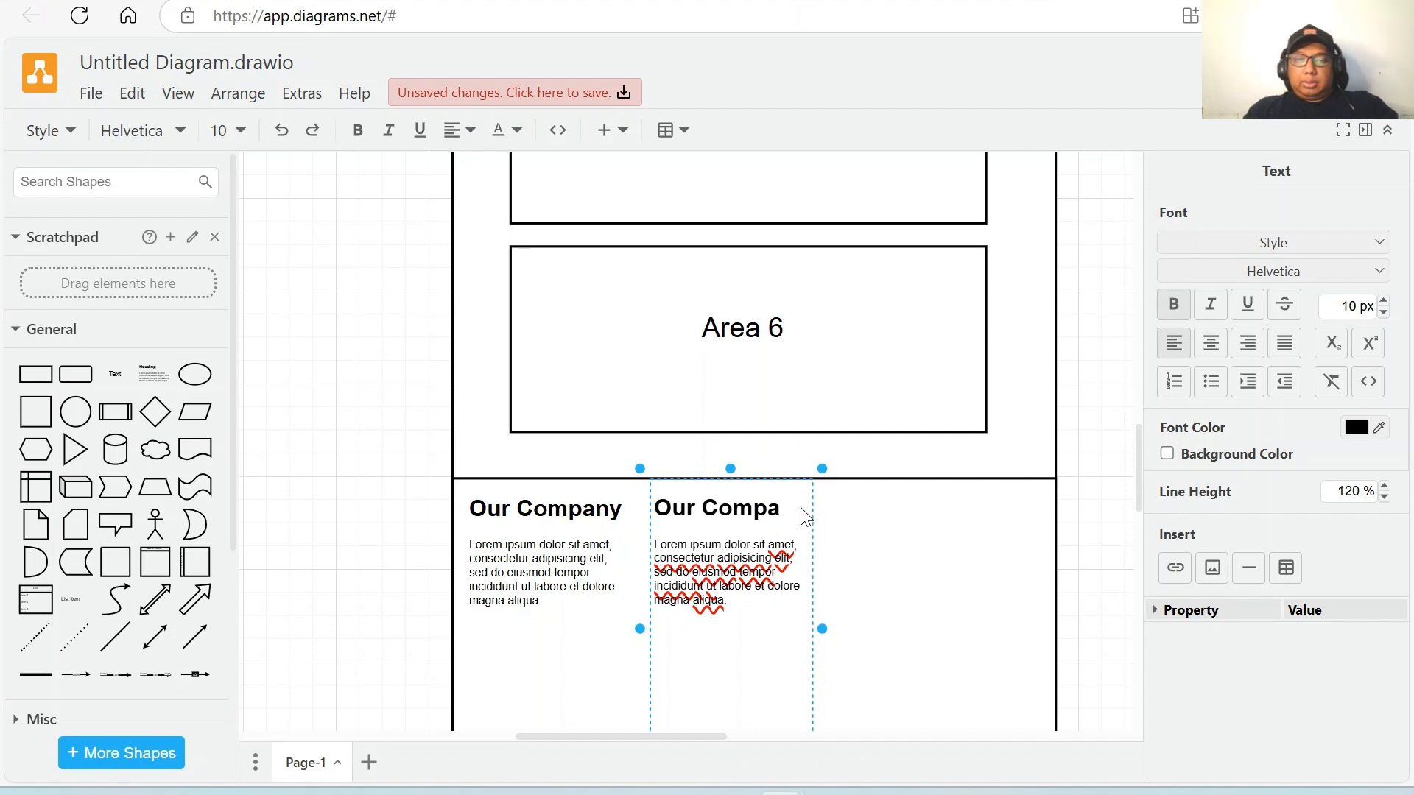
key(BackSpace)
key(BackSpace)
key(BackSpace)
key(BackSpace)
text(C)
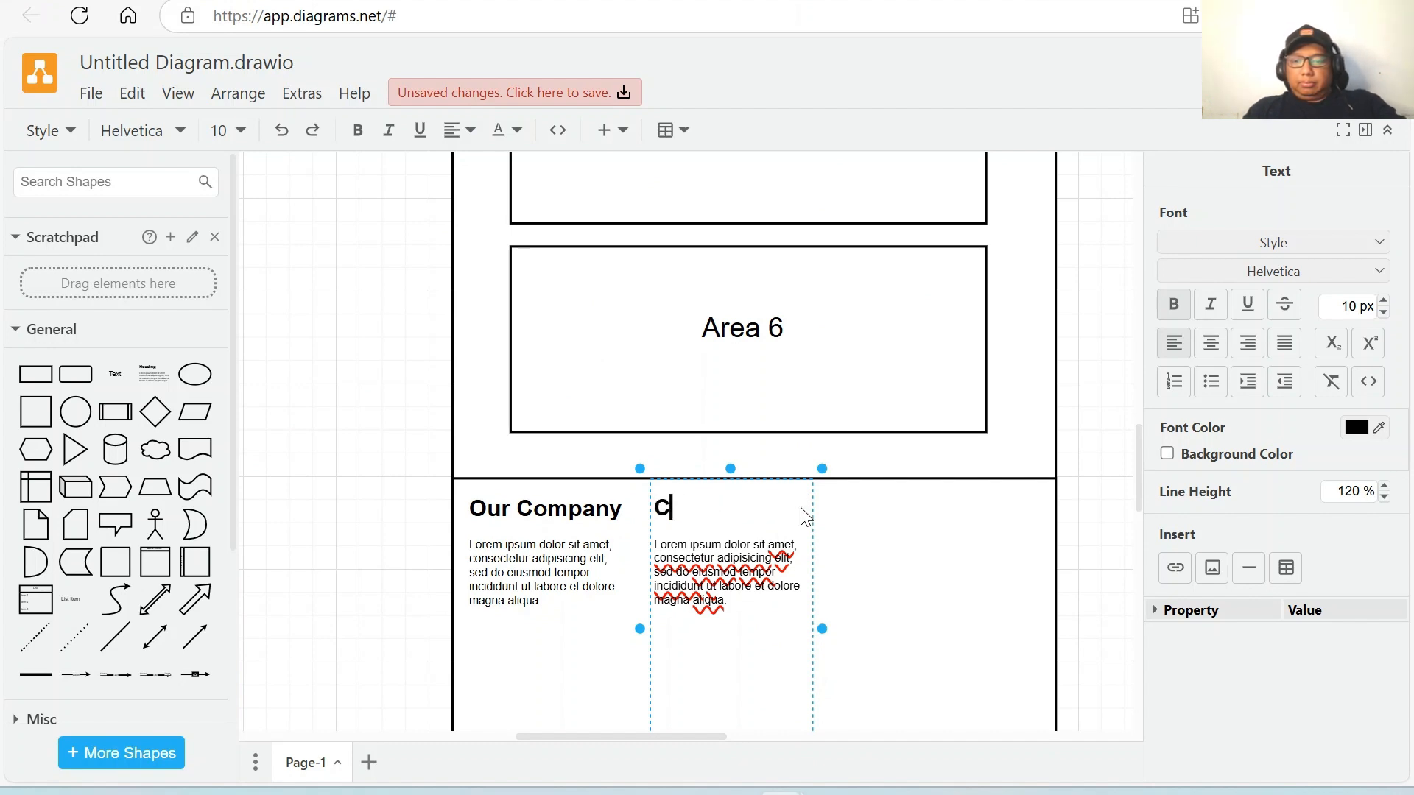
text(ustomer)
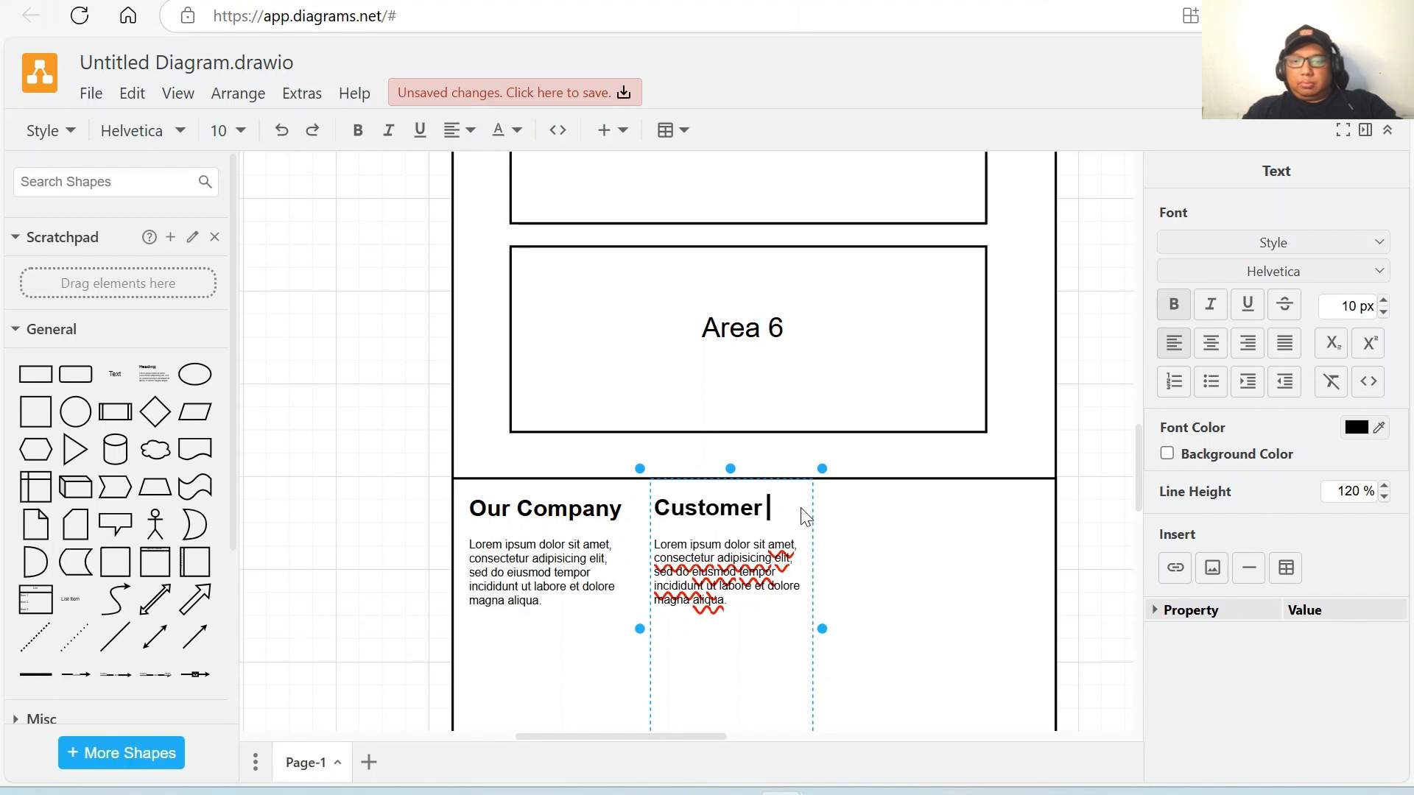
text( Care)
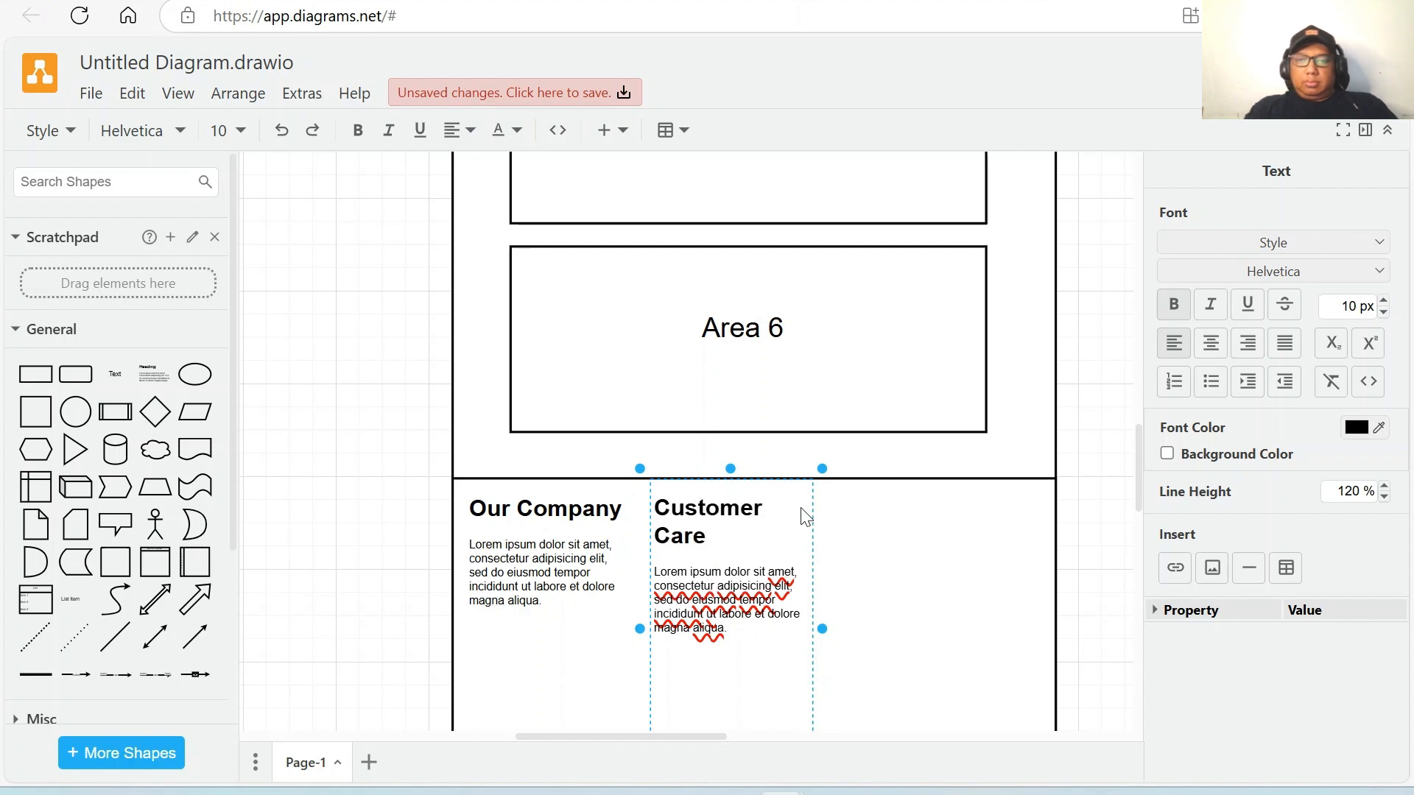
Widen the "Customer Care" text block slightly so its heading fits on one line.
click(860, 621)
click(736, 581)
drag(813, 628, 826, 631)
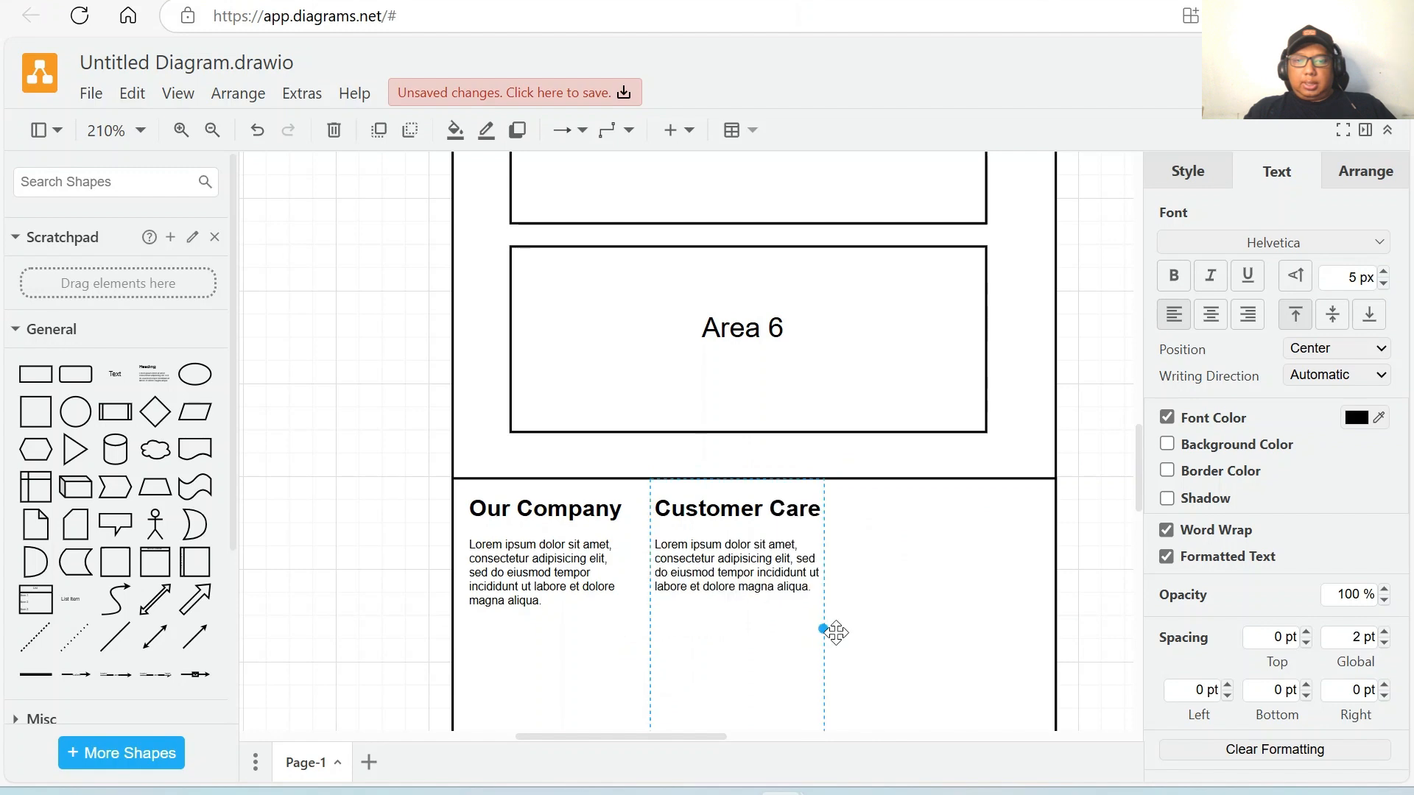
scroll(883, 620, down, 3)
click(868, 506)
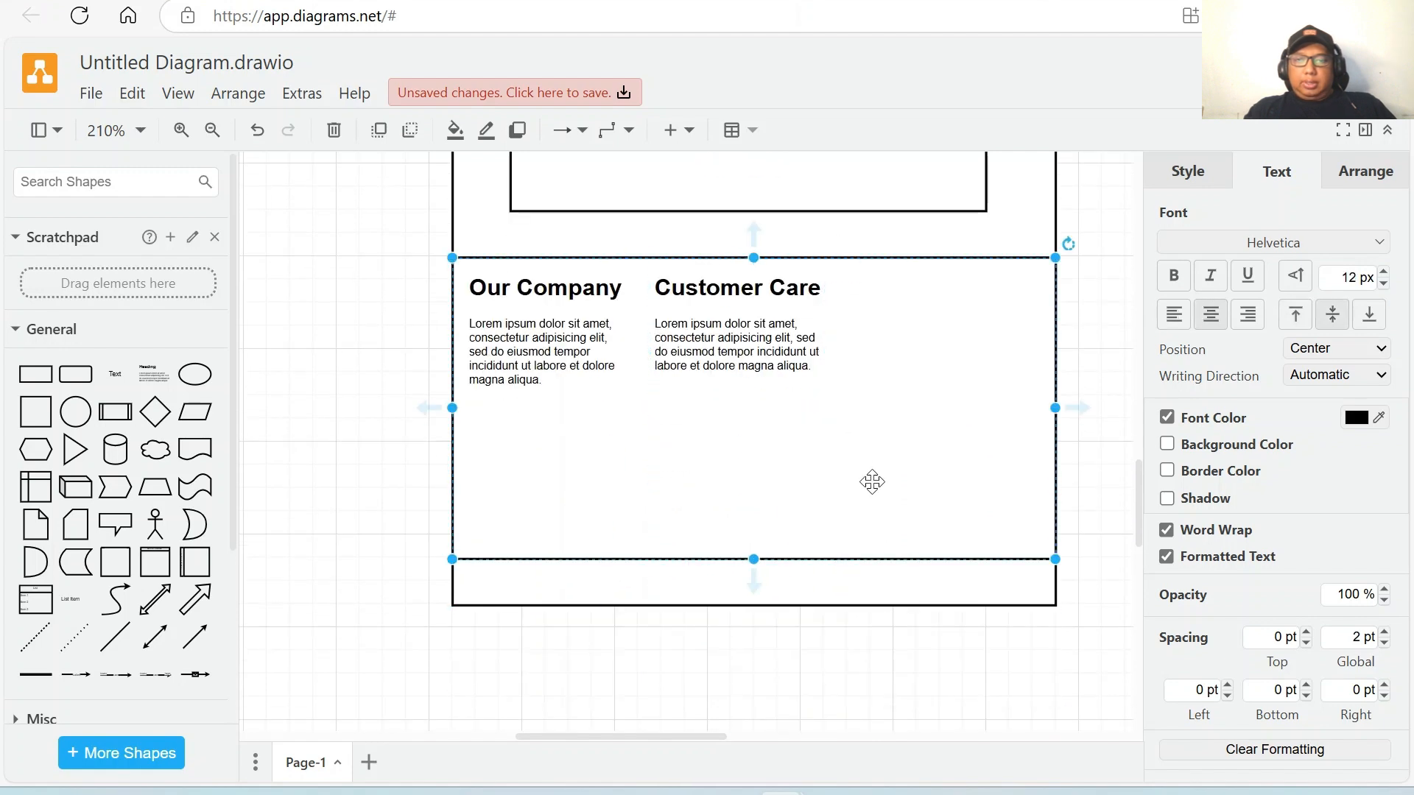
click(768, 340)
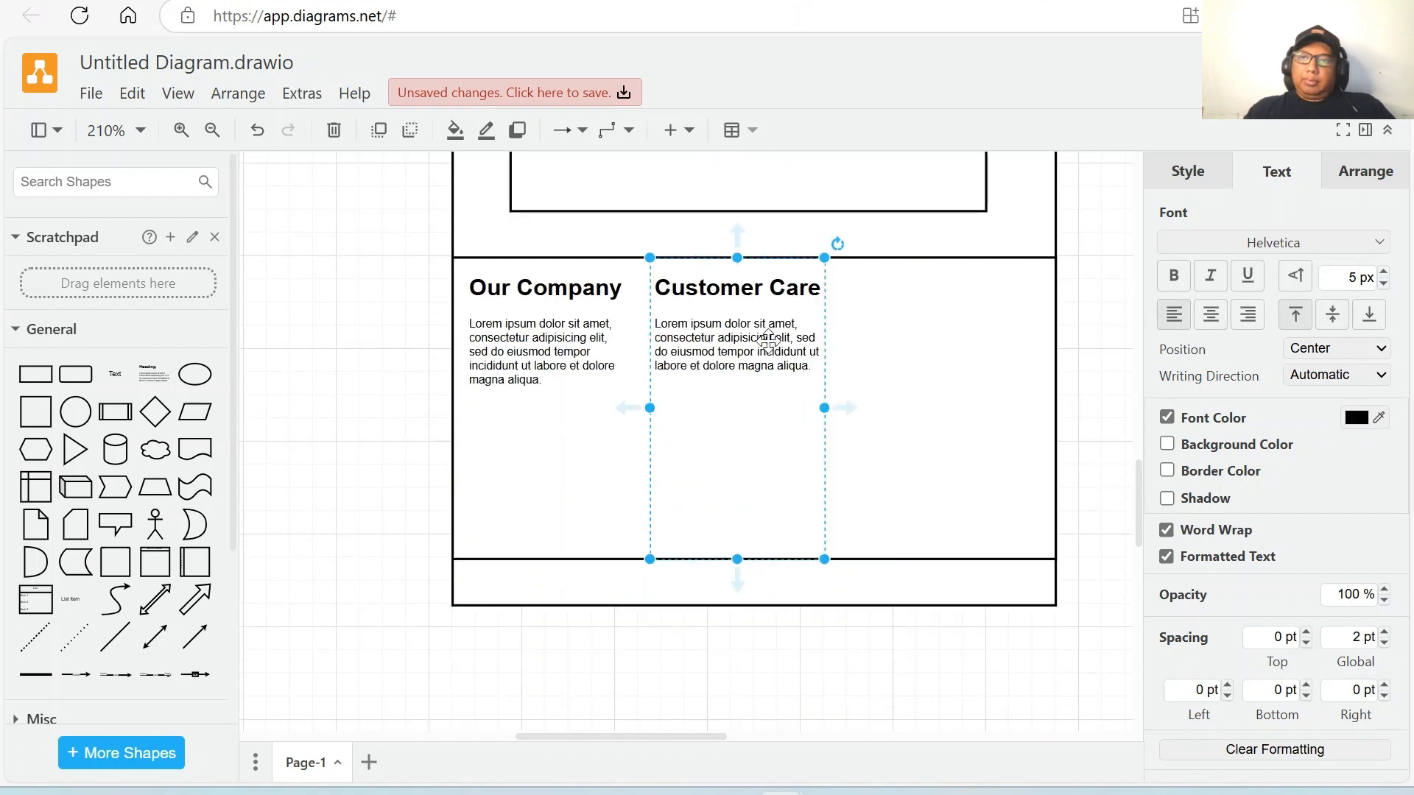
Add a "Contact Us" text label in the right part of the section and widen it to fit on one line.
click(114, 379)
drag(678, 451, 934, 472)
double_click(936, 471)
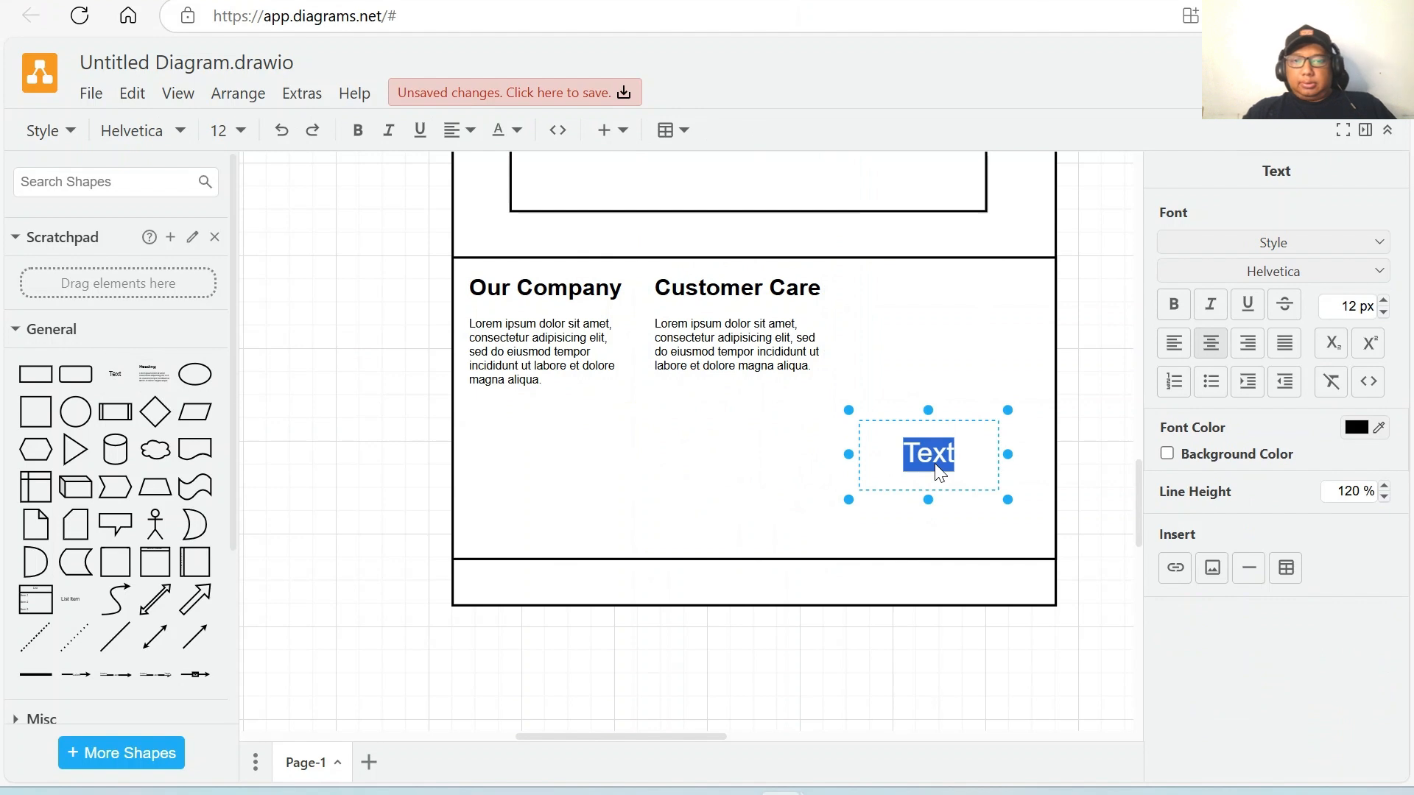
text(Con)
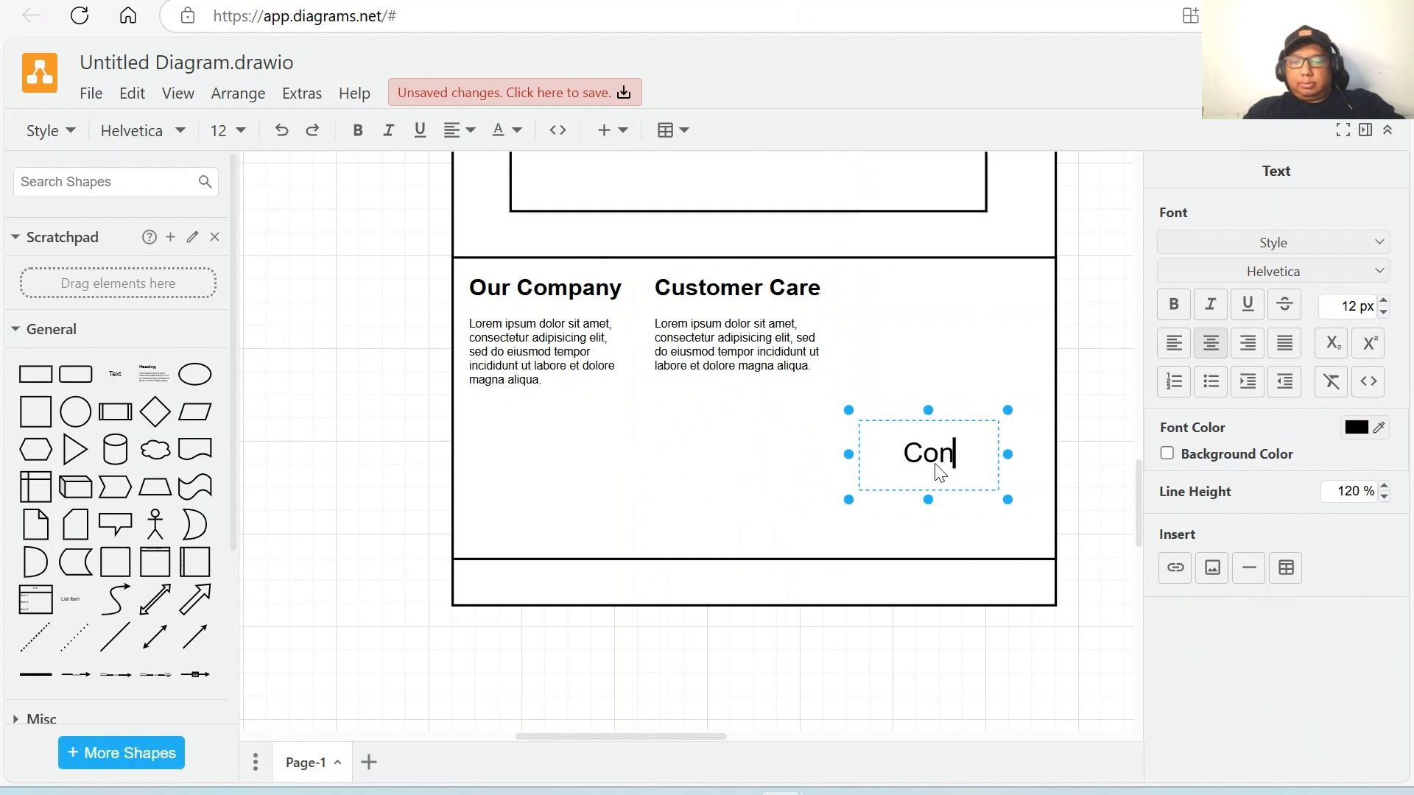
text(tact Us)
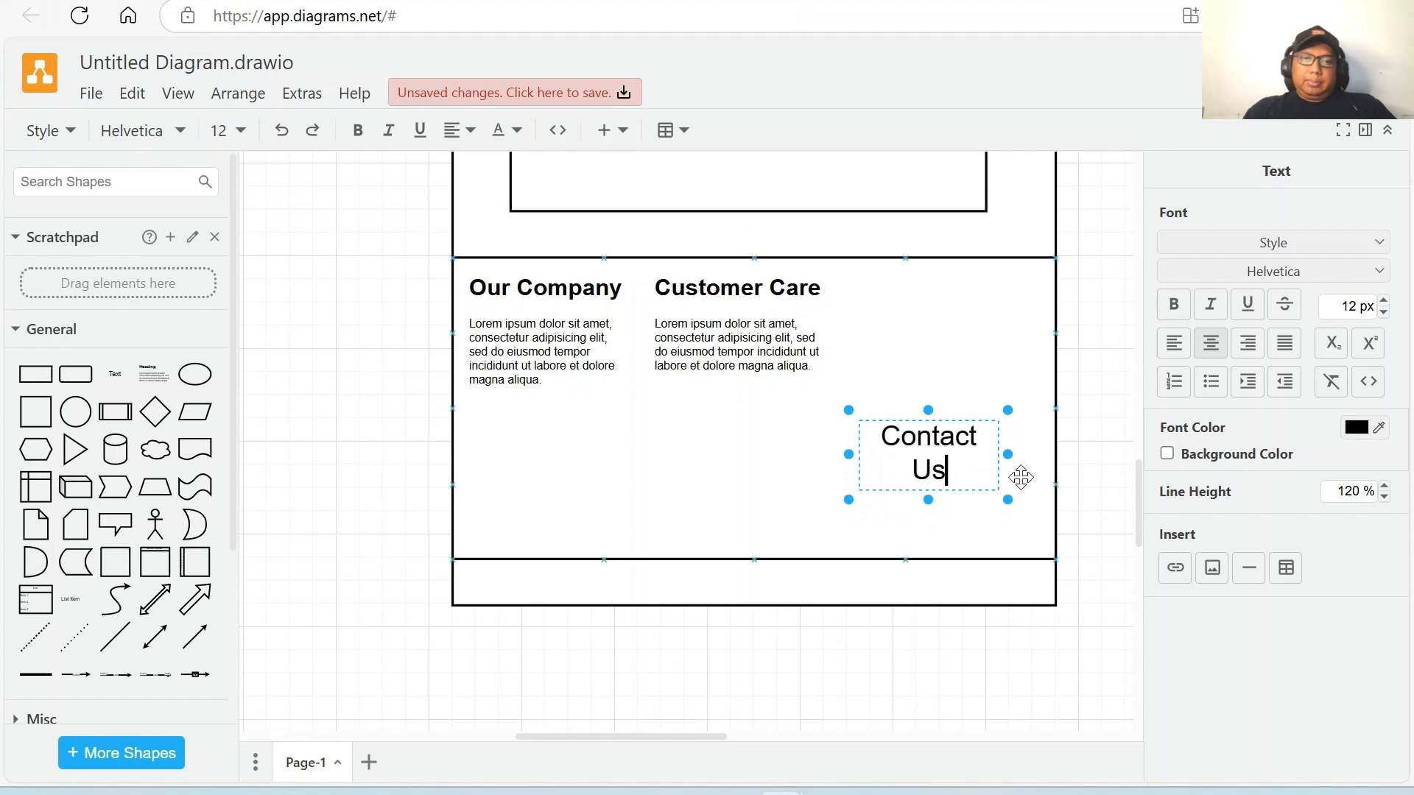
drag(1004, 458, 1012, 462)
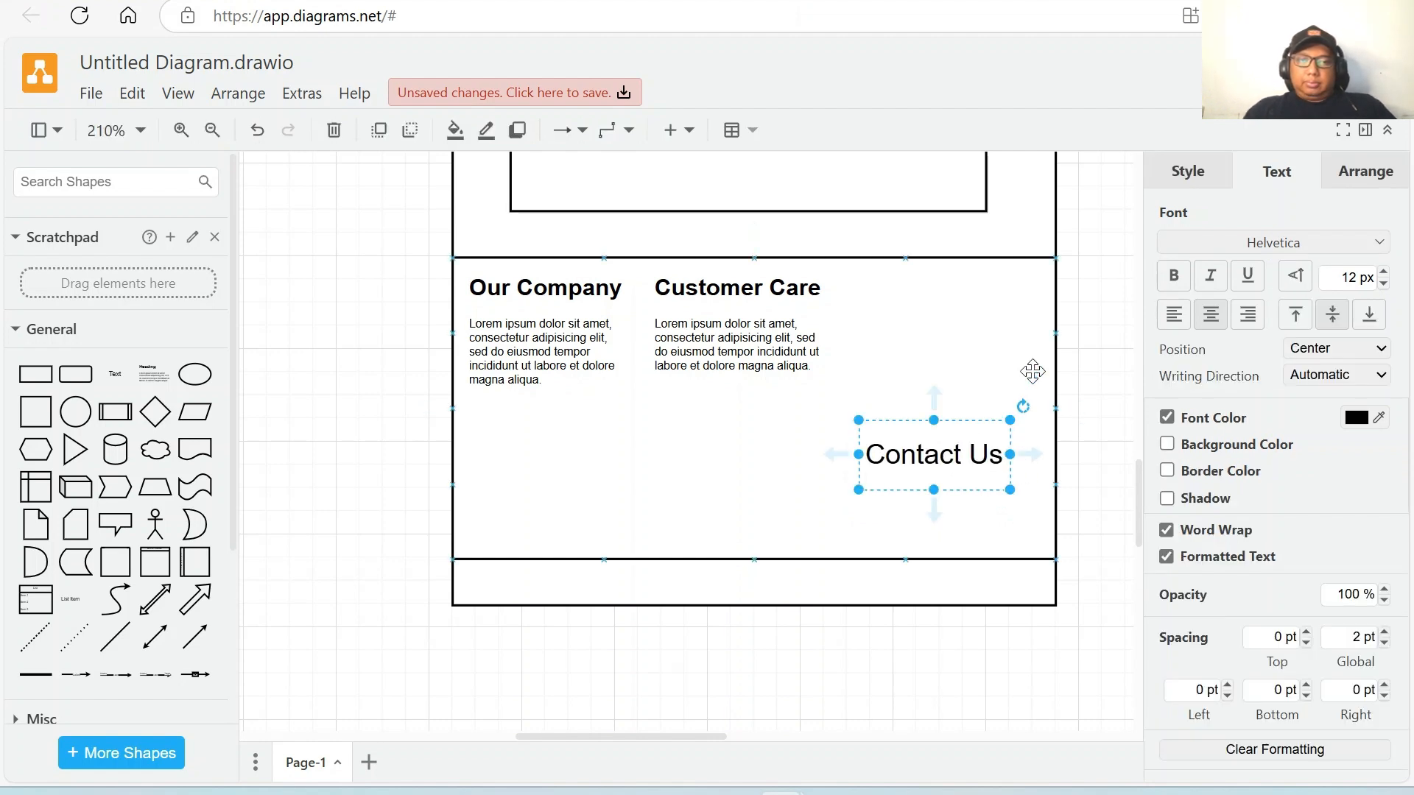
Set the "Contact Us" label's font size to 9 px and make it bold.
click(988, 418)
click(941, 463)
click(1385, 284)
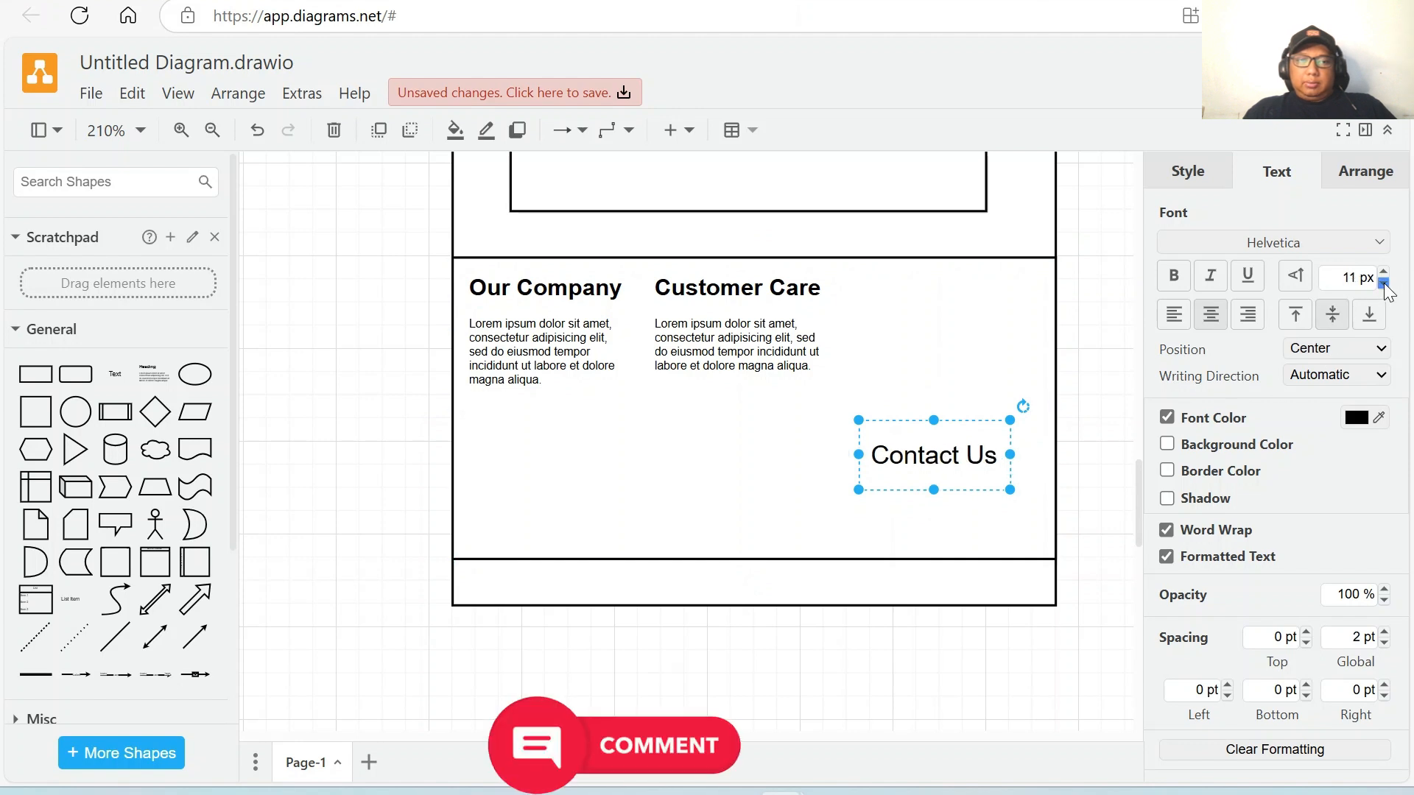
click(1384, 284)
click(1385, 284)
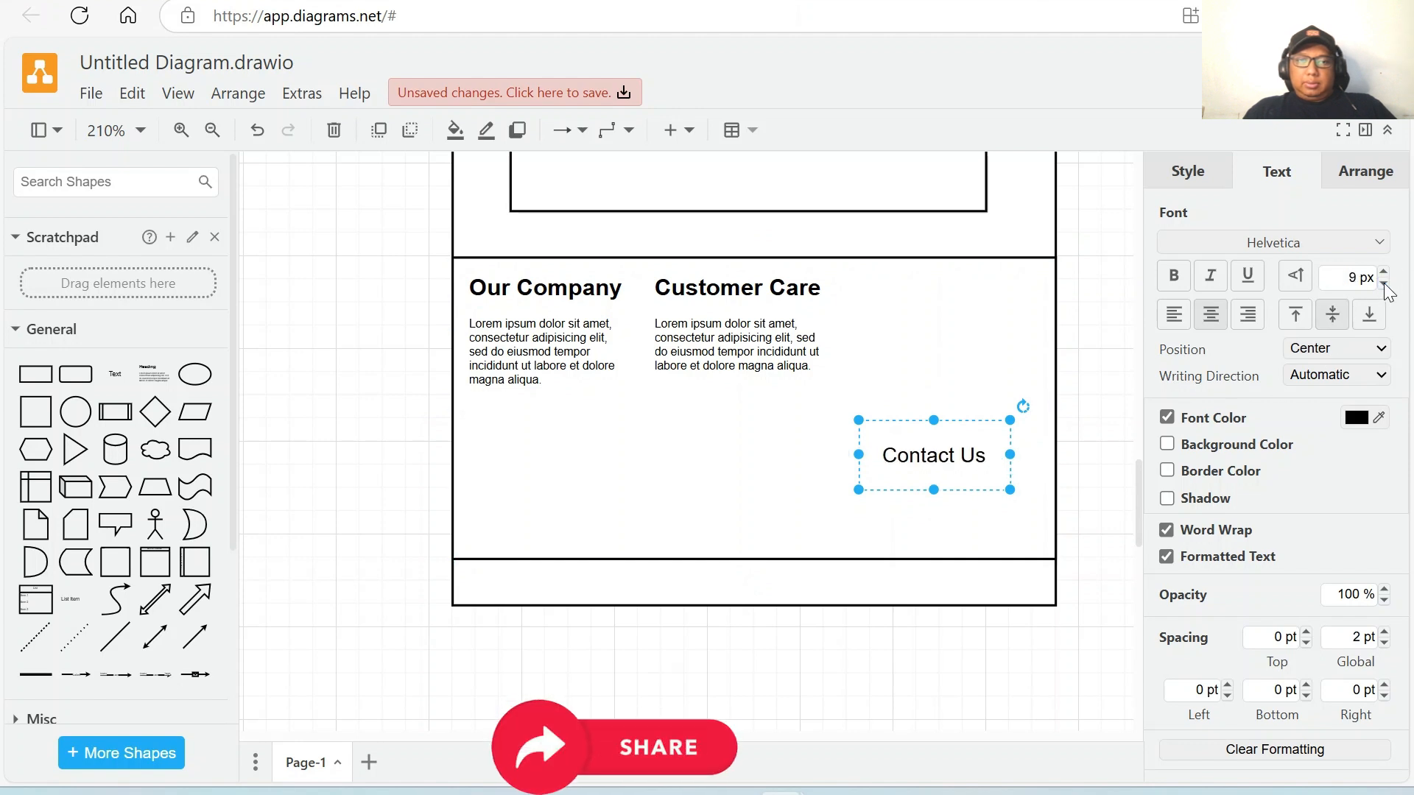
click(1174, 276)
click(1075, 456)
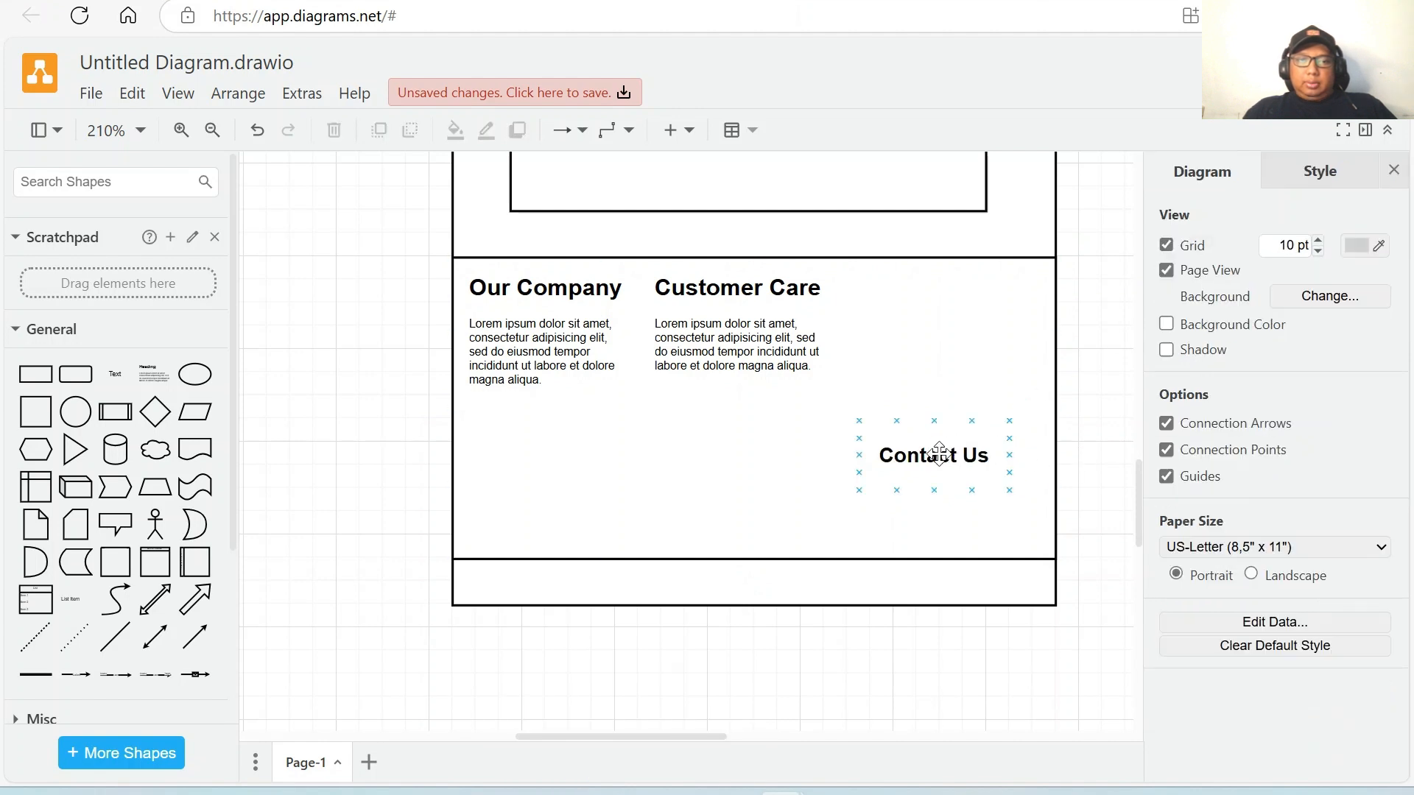
Move the "Contact Us" label up to line up with the "Customer Care" heading on its right.
click(938, 460)
drag(937, 461, 950, 293)
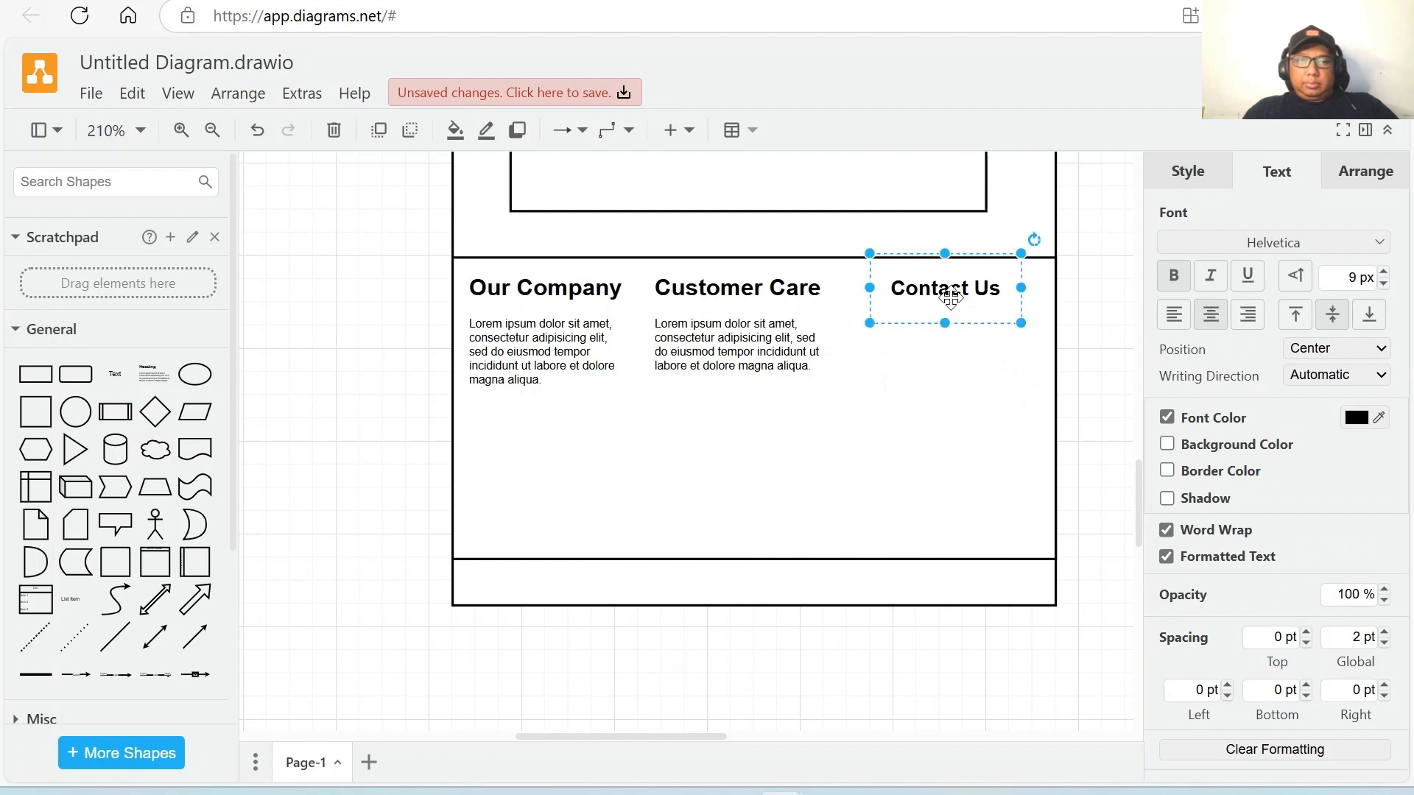
click(1102, 356)
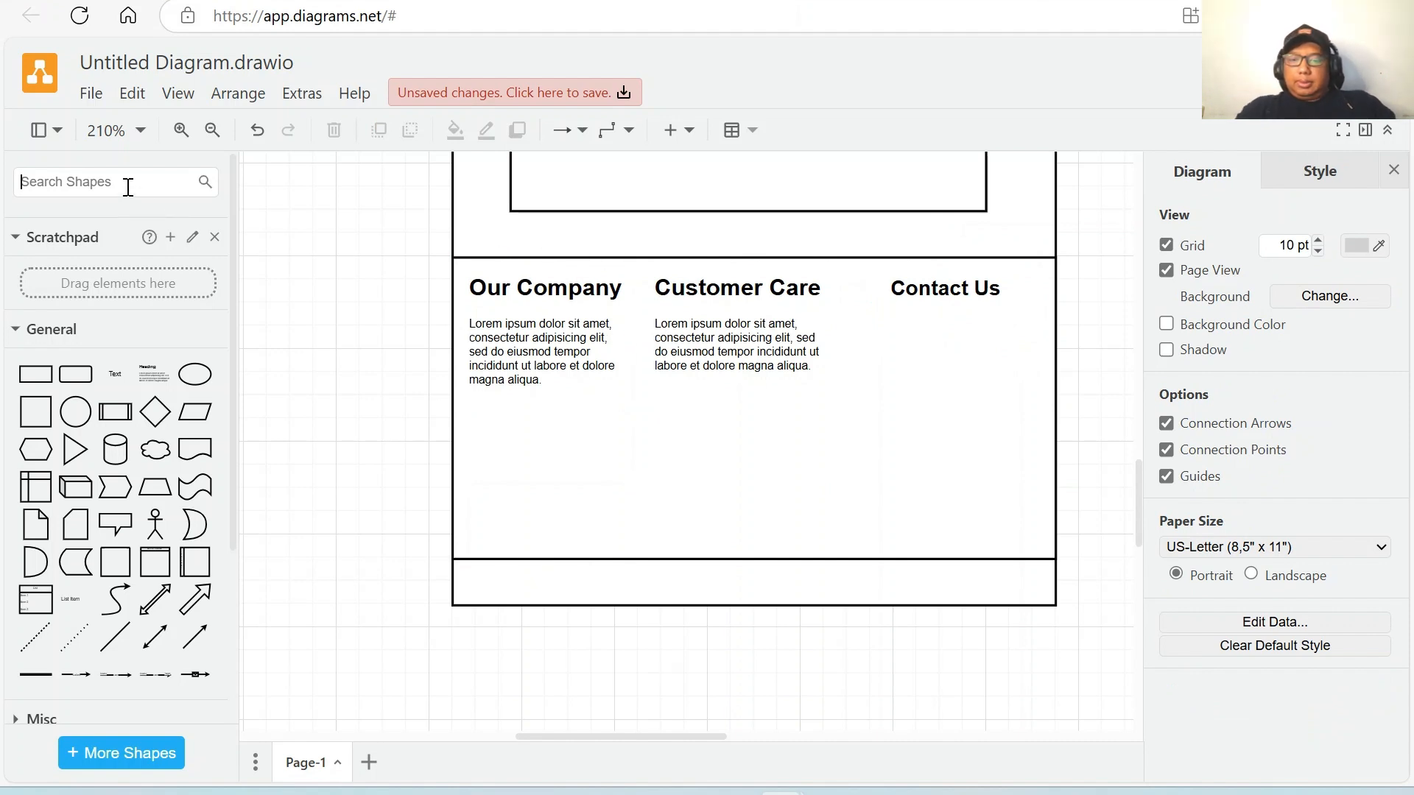
Find a "facebook" shape, insert the round blue logo, and shrink it to a small icon below "Contact Us".
text(fad)
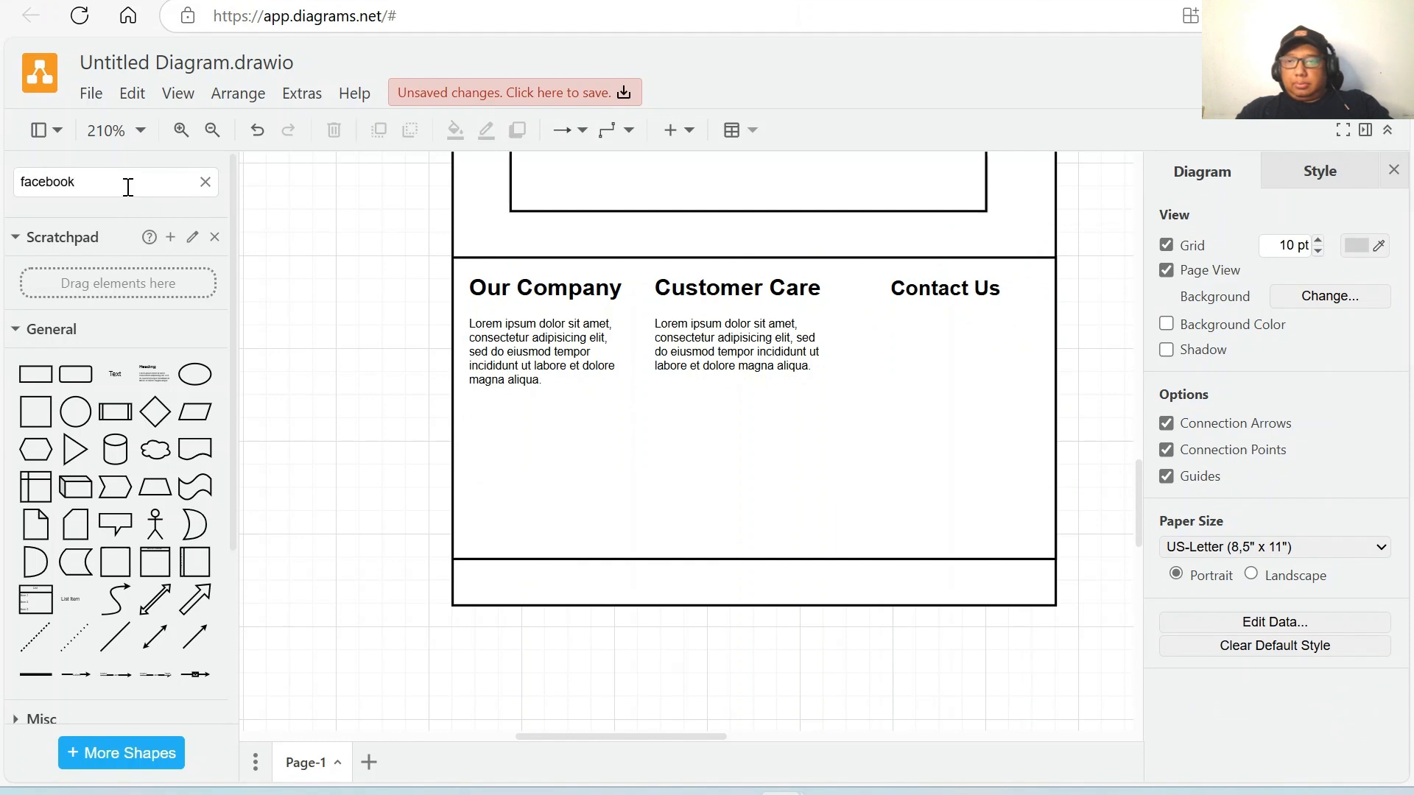
key(Return)
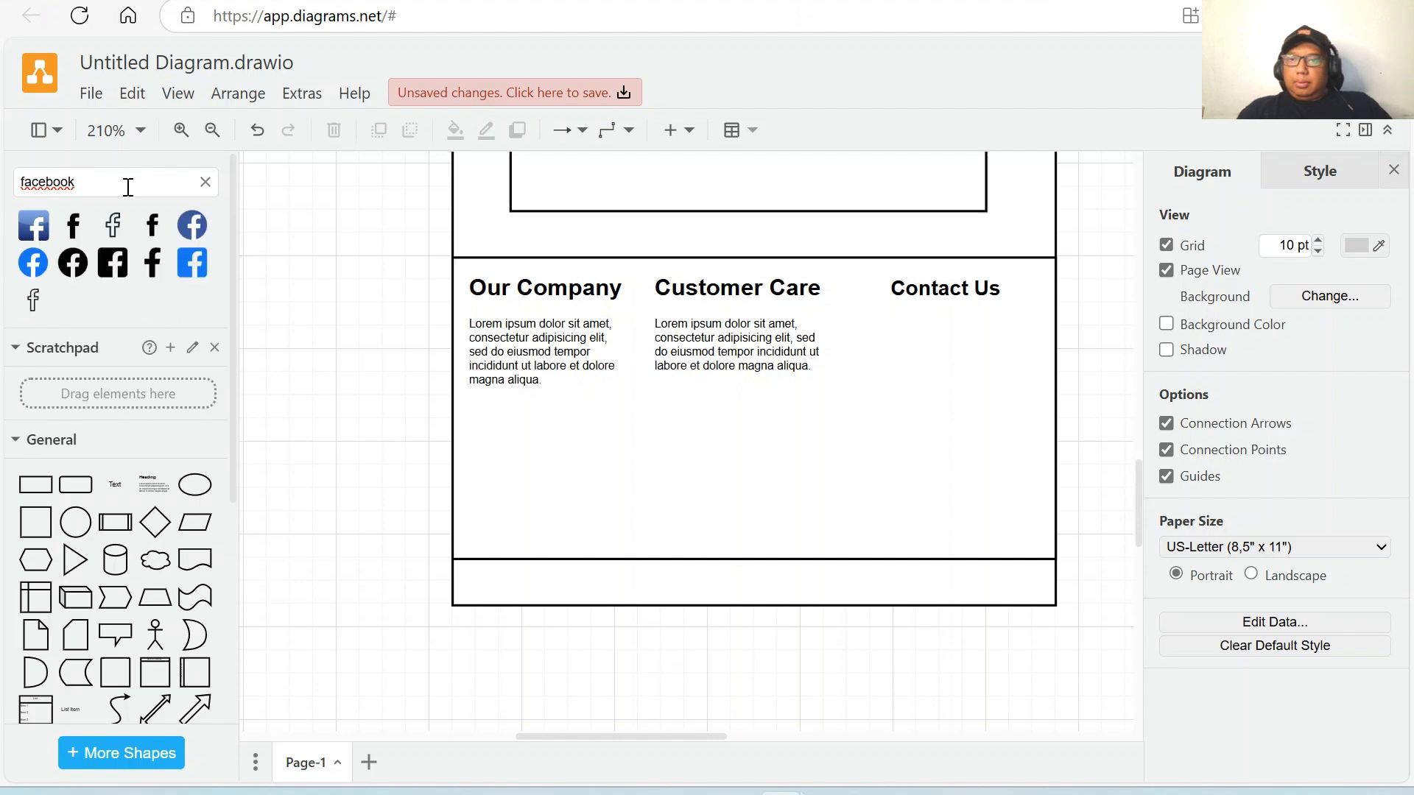
click(33, 266)
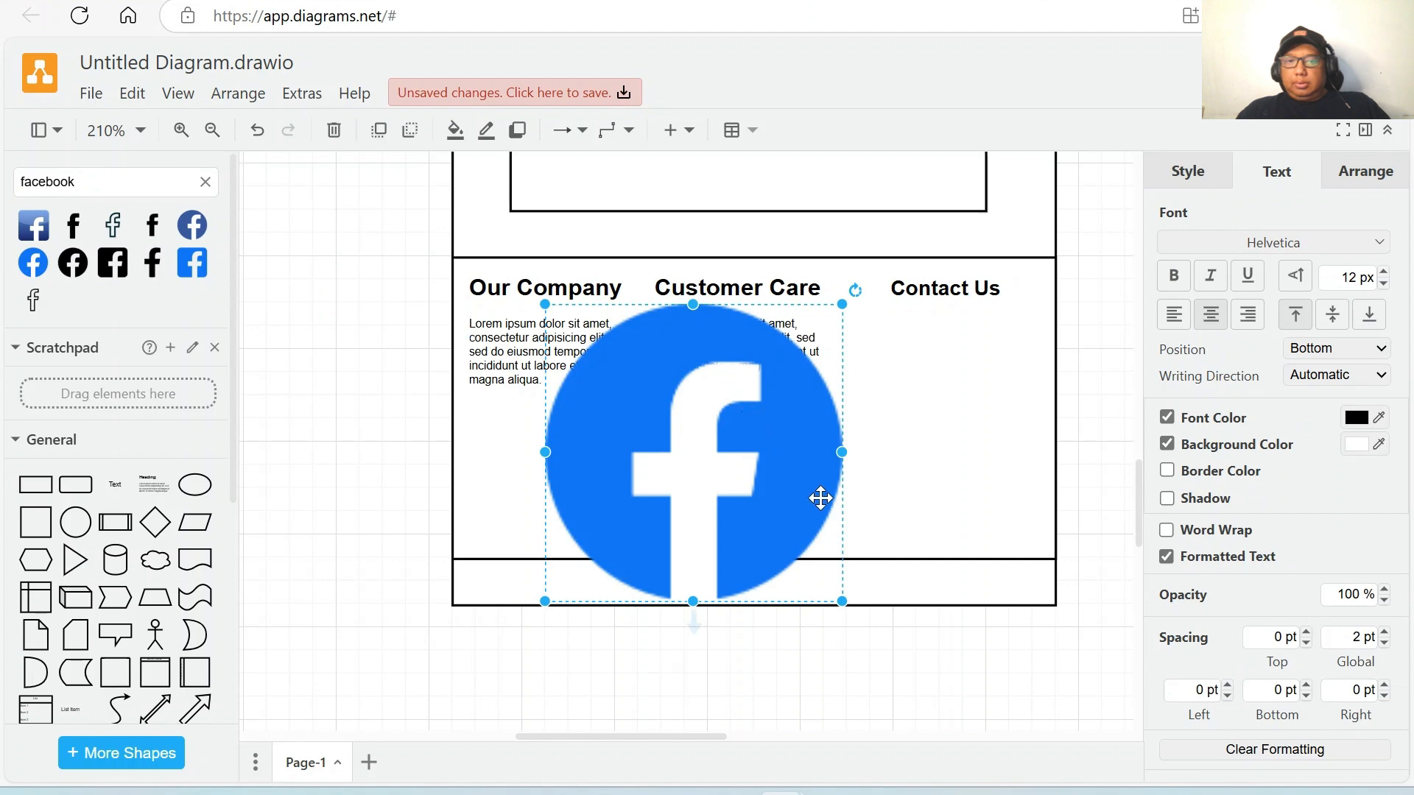
drag(838, 609, 905, 349)
click(890, 436)
click(559, 317)
click(971, 358)
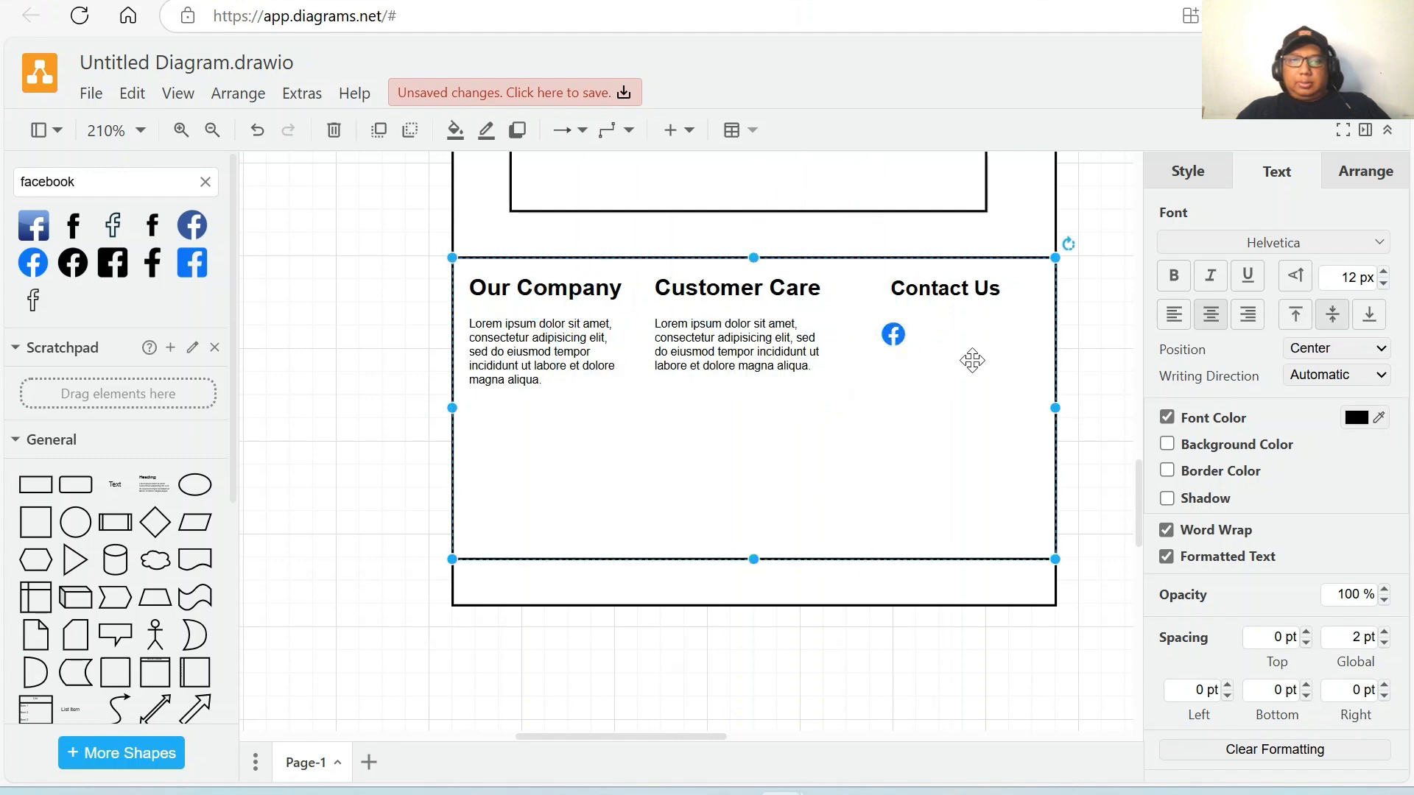
Find a "Twitter" shape, insert the round blue logo, and place it as a small icon beside the Facebook icon under "Contact Us".
double_click(22, 181)
text(Twitter)
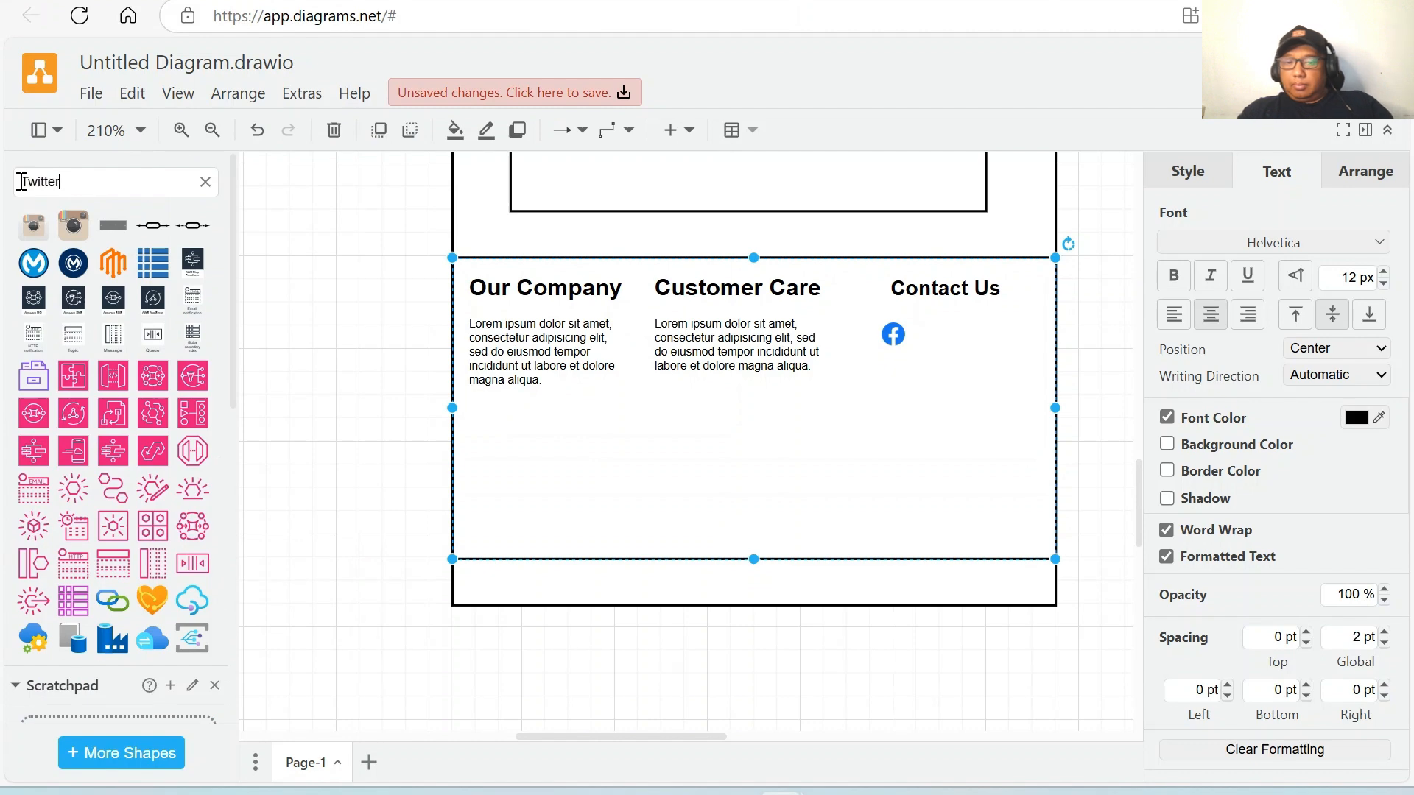
key(Return)
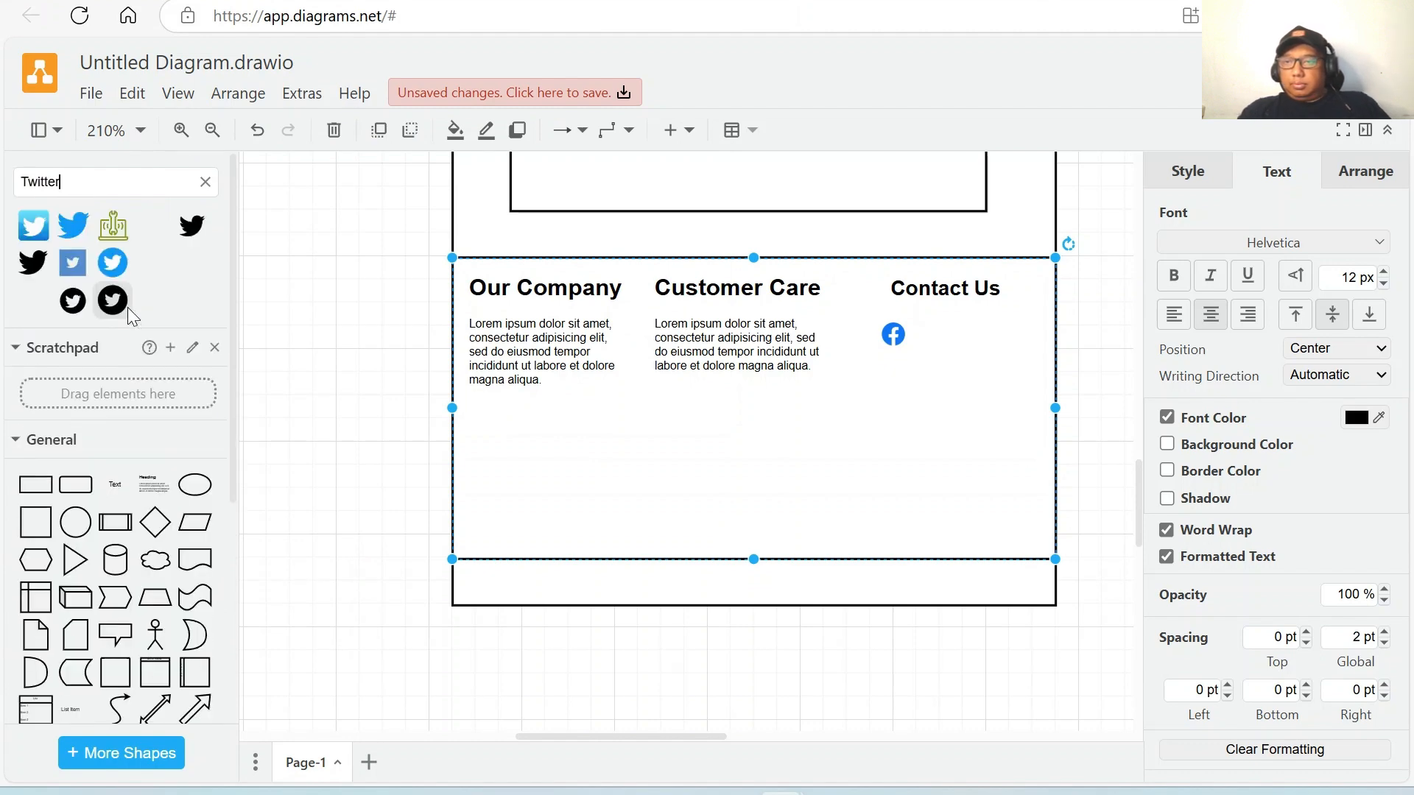
mouse_move(34, 225)
mouse_move(73, 234)
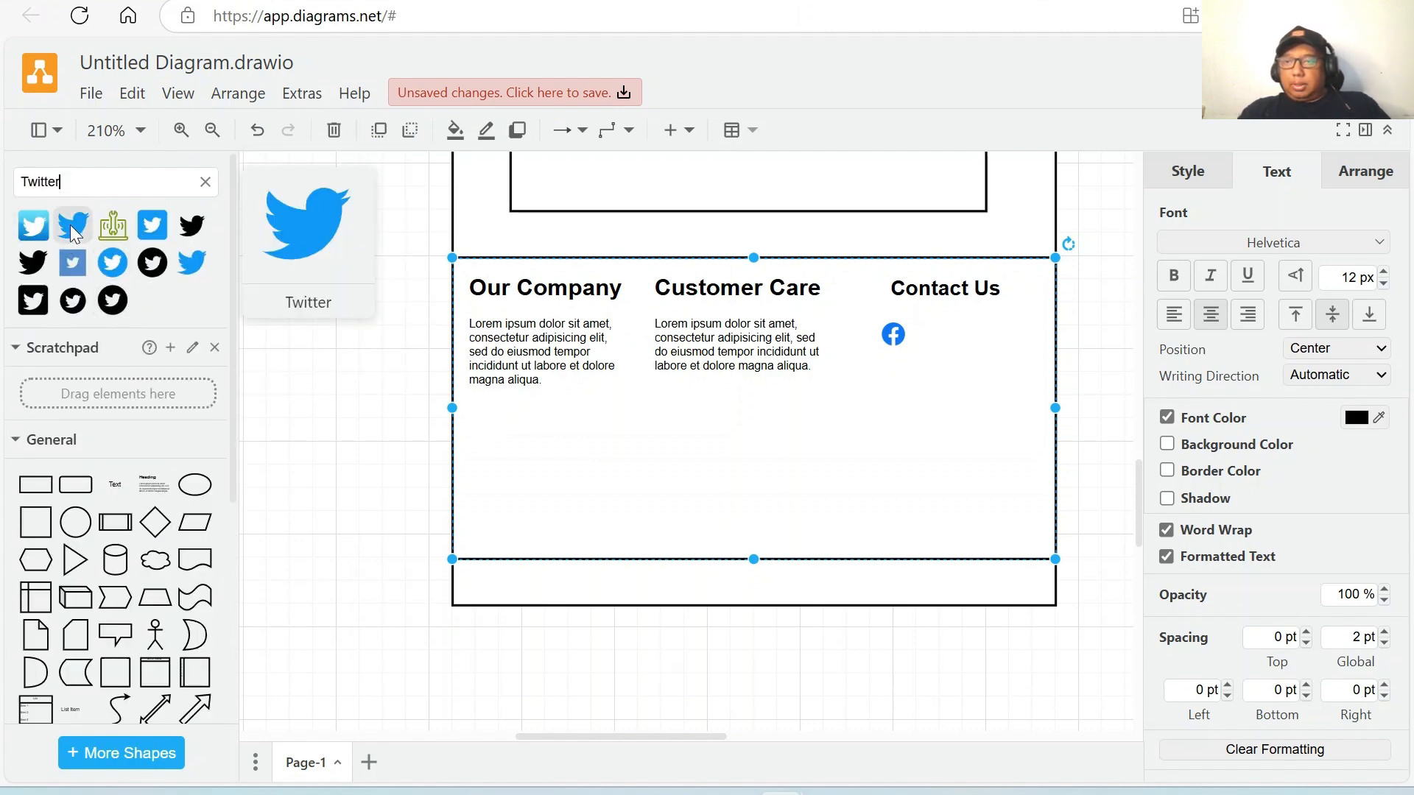
click(118, 265)
drag(842, 601, 935, 345)
click(936, 439)
Find a "Youtube" shape, insert the red play-button logo, and place it as a small icon beside the Twitter icon.
double_click(136, 183)
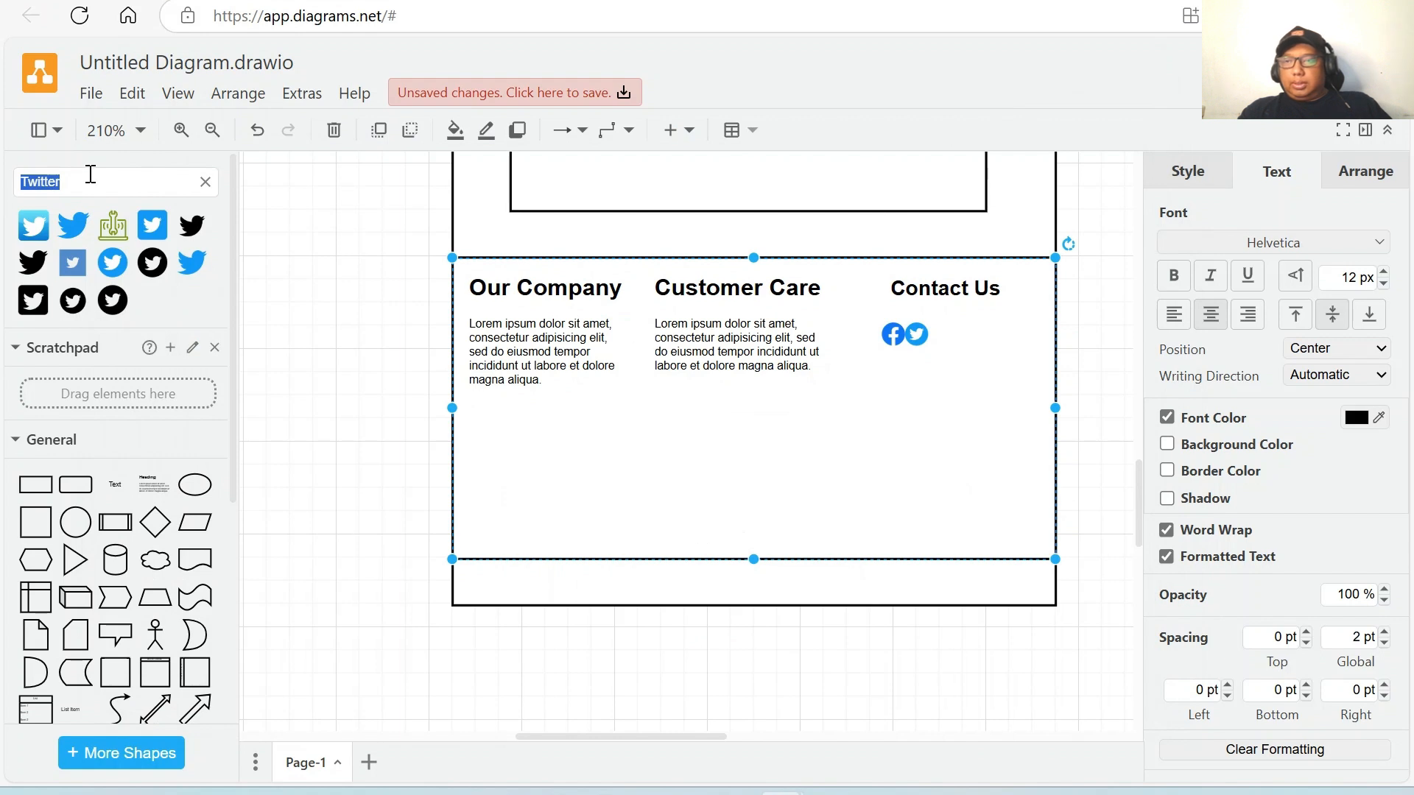
key(BackSpace)
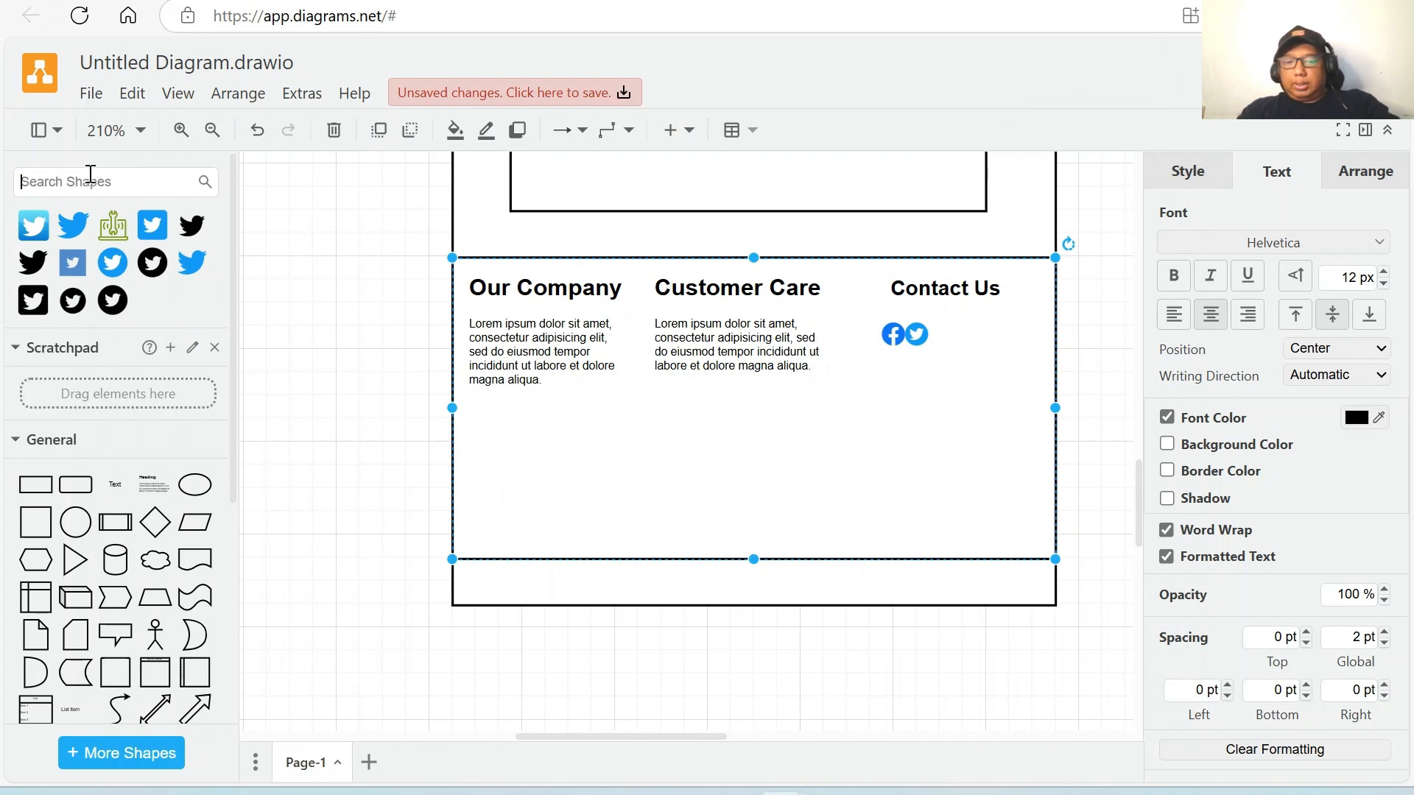
text(Youtube)
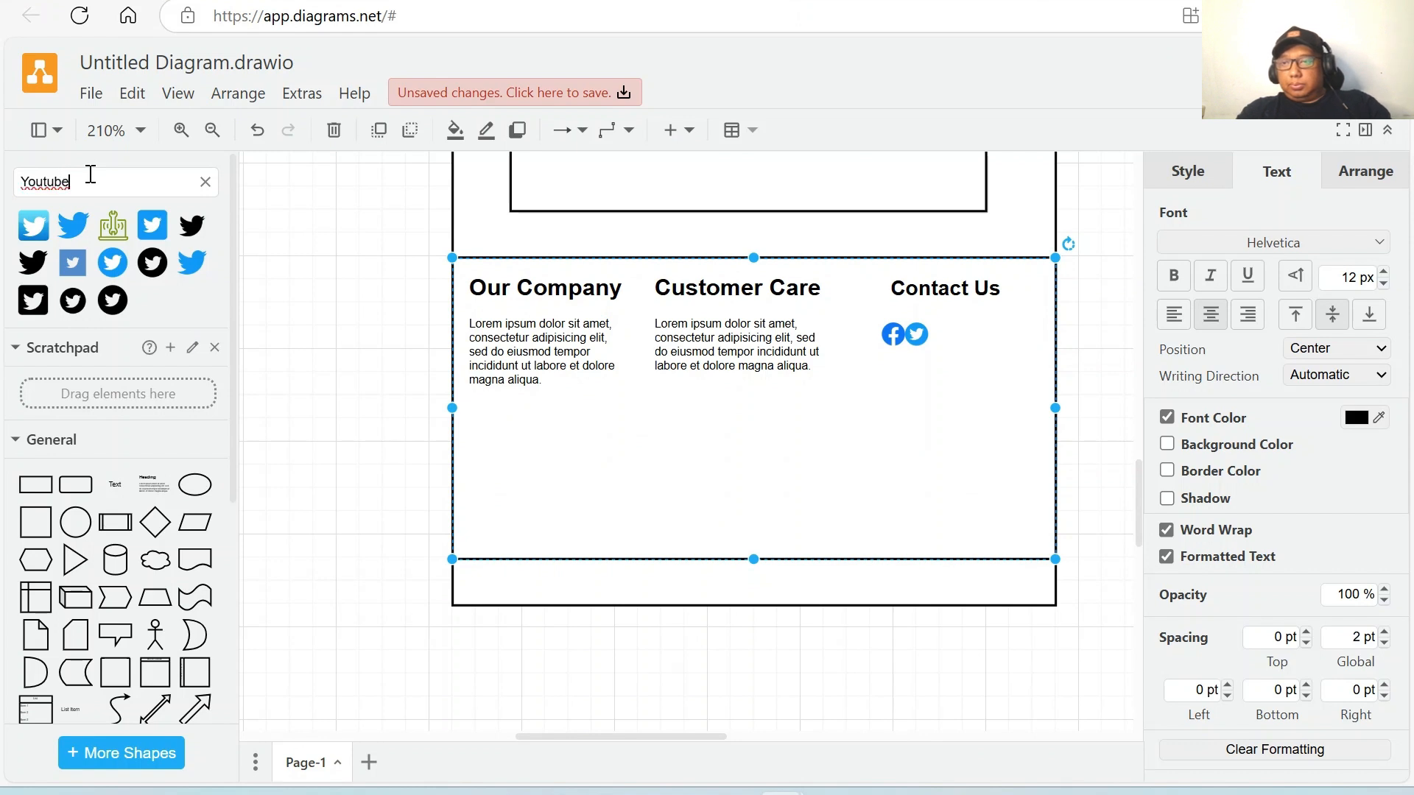
key(Return)
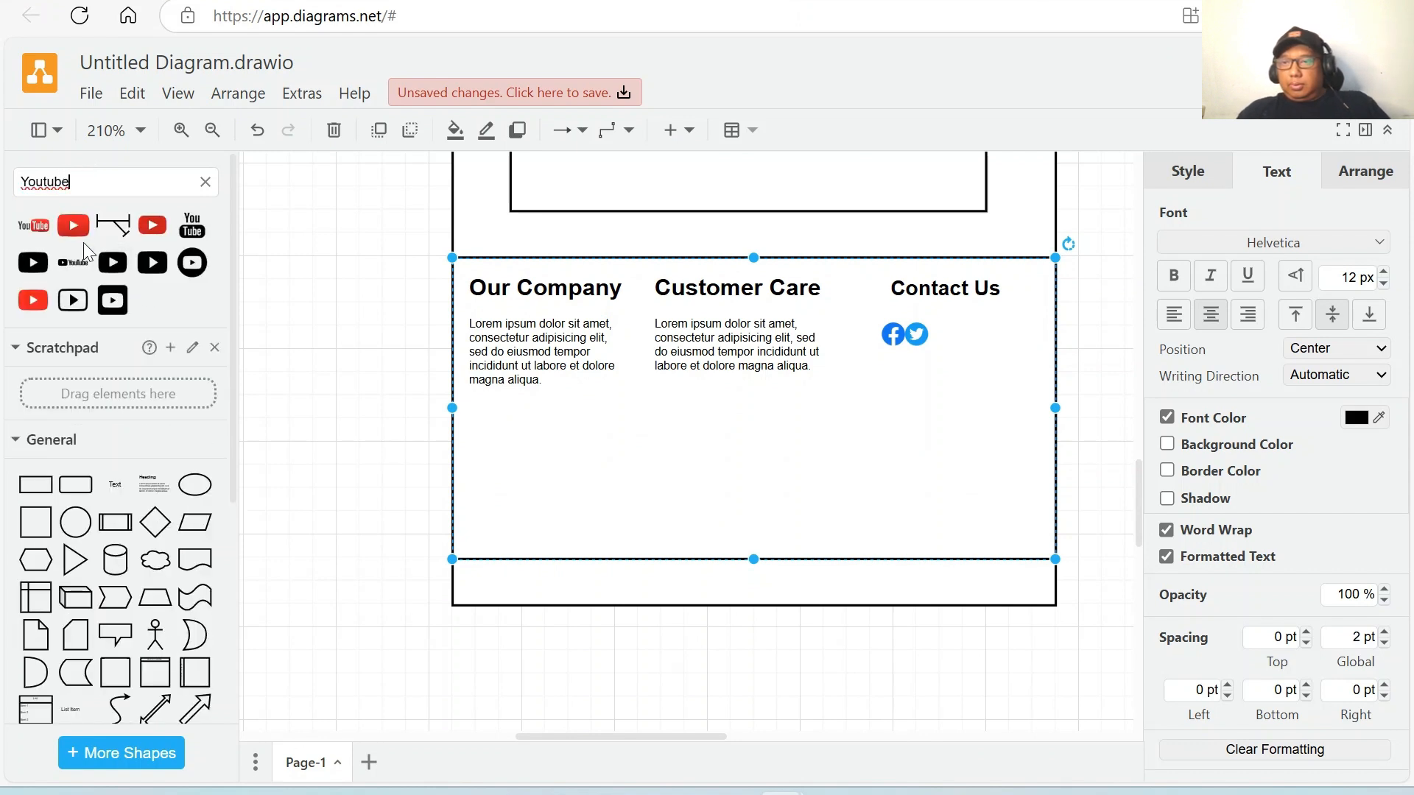
mouse_move(70, 230)
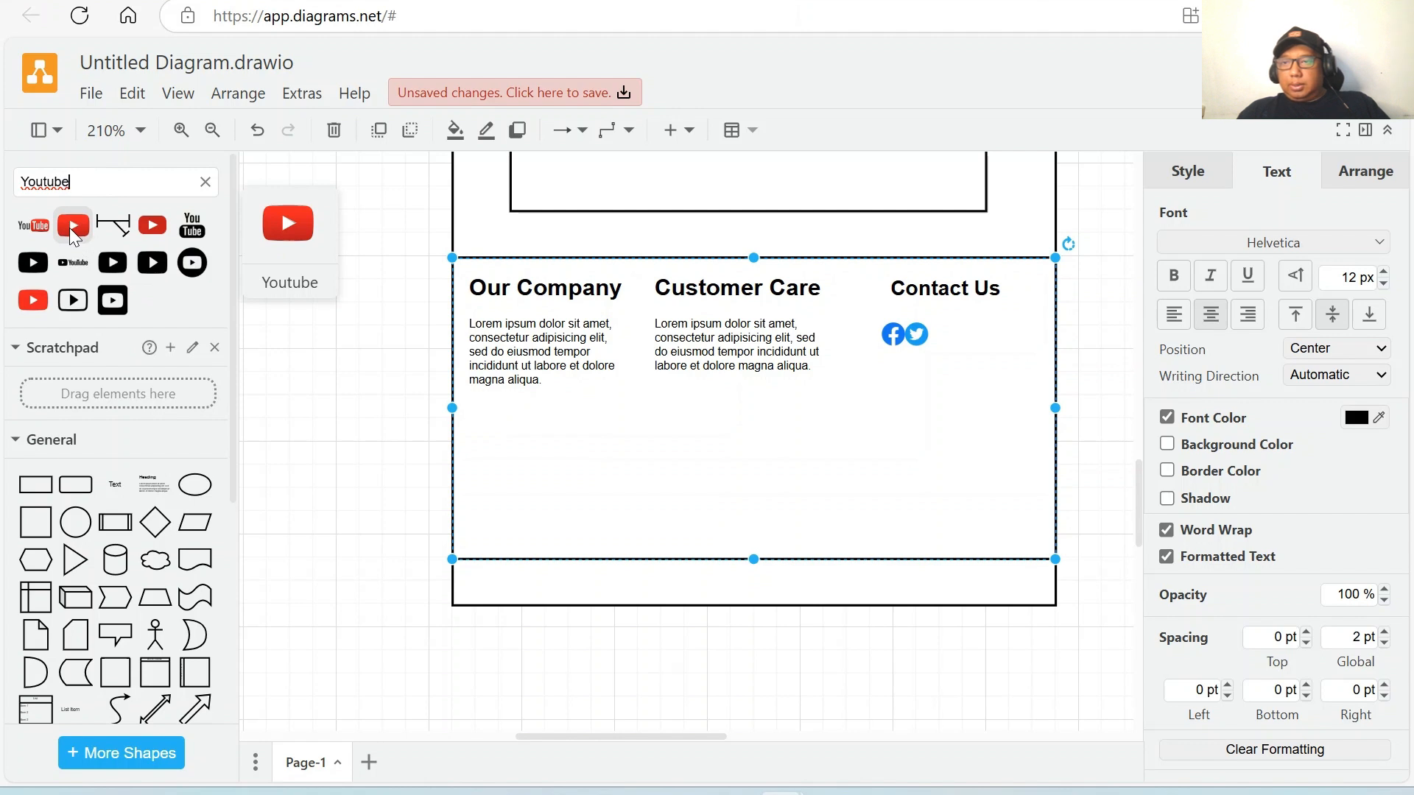
drag(69, 227, 707, 431)
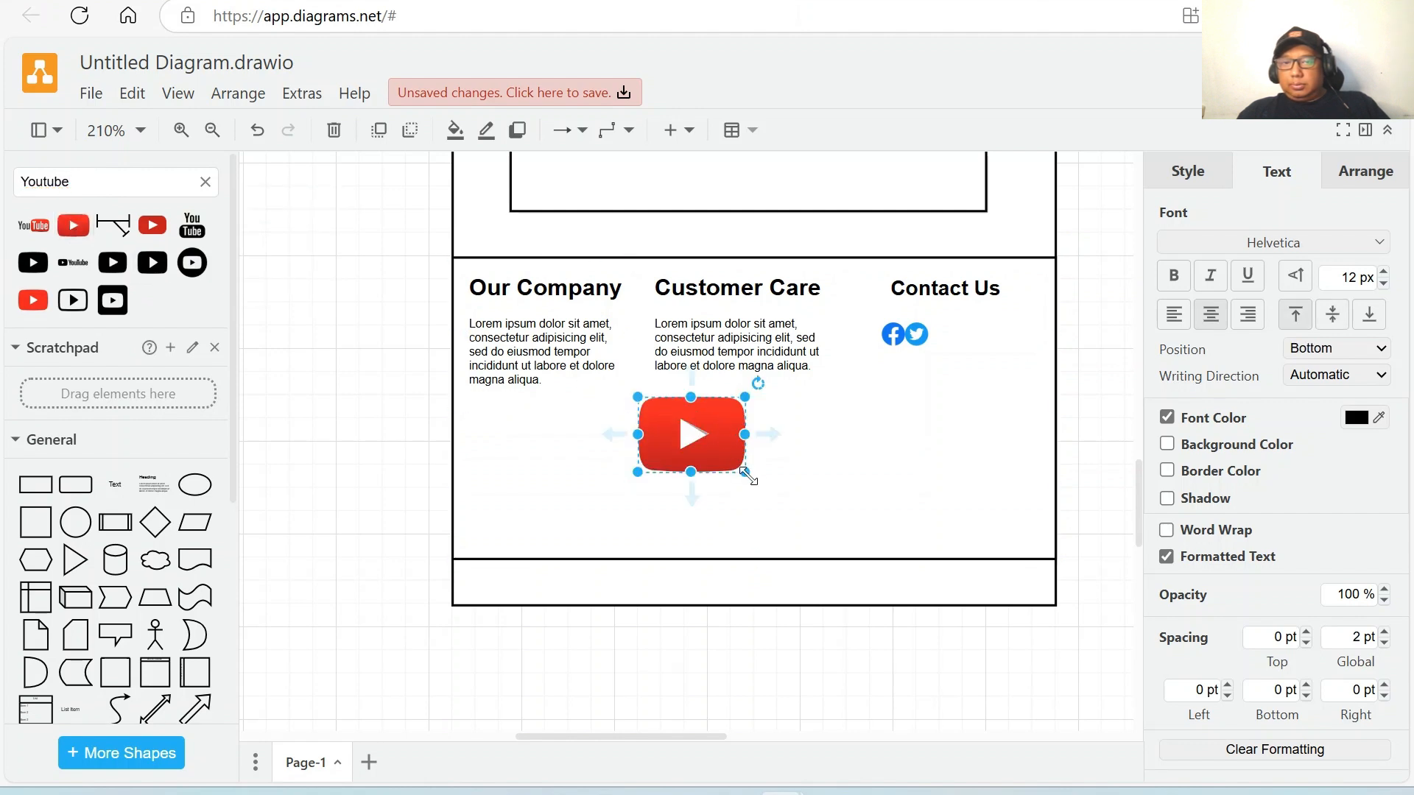
drag(749, 477, 967, 344)
click(786, 433)
click(611, 487)
click(846, 512)
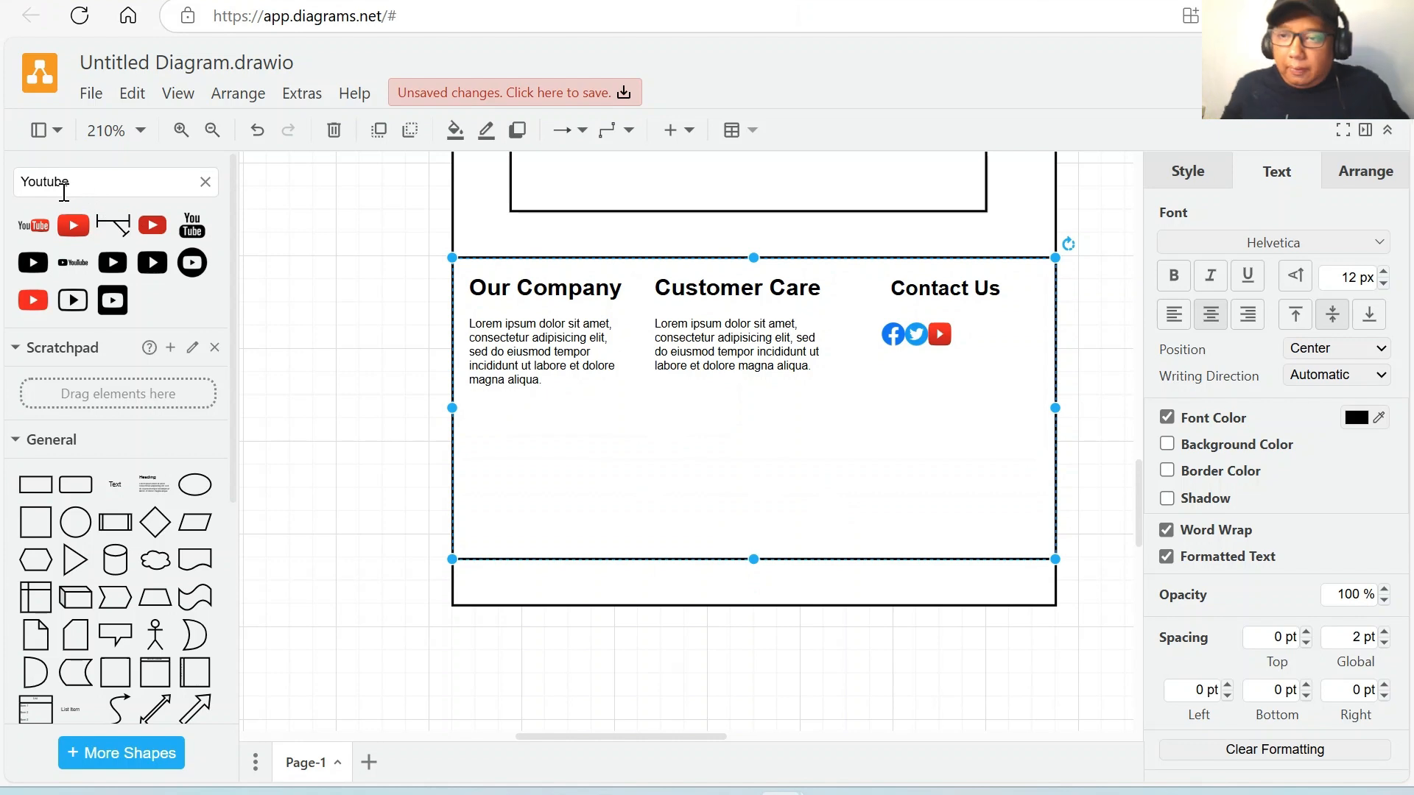
Find an "Instagram" shape, insert the camera logo, and place it as a small icon beside the YouTube icon.
double_click(54, 182)
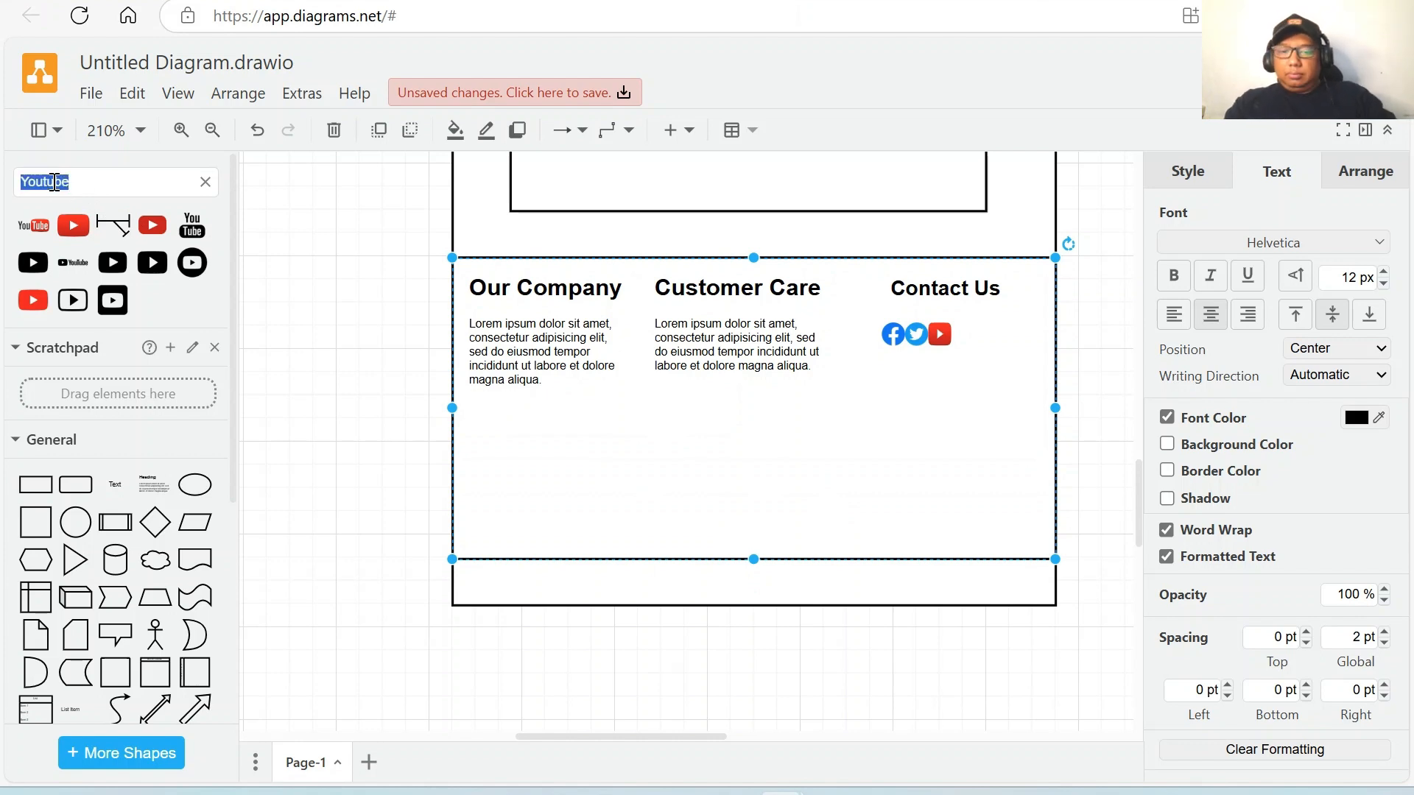
text(Insta)
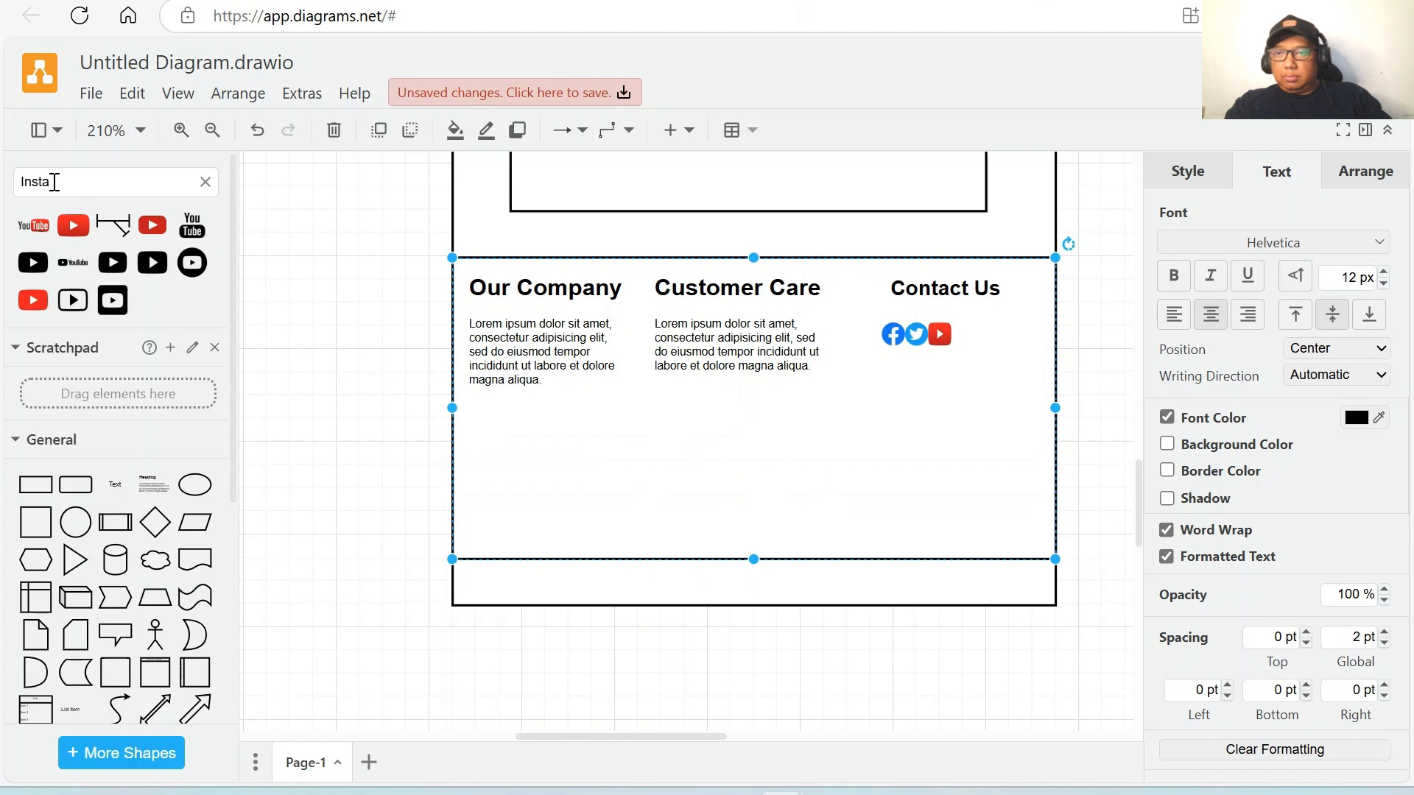
key(Return)
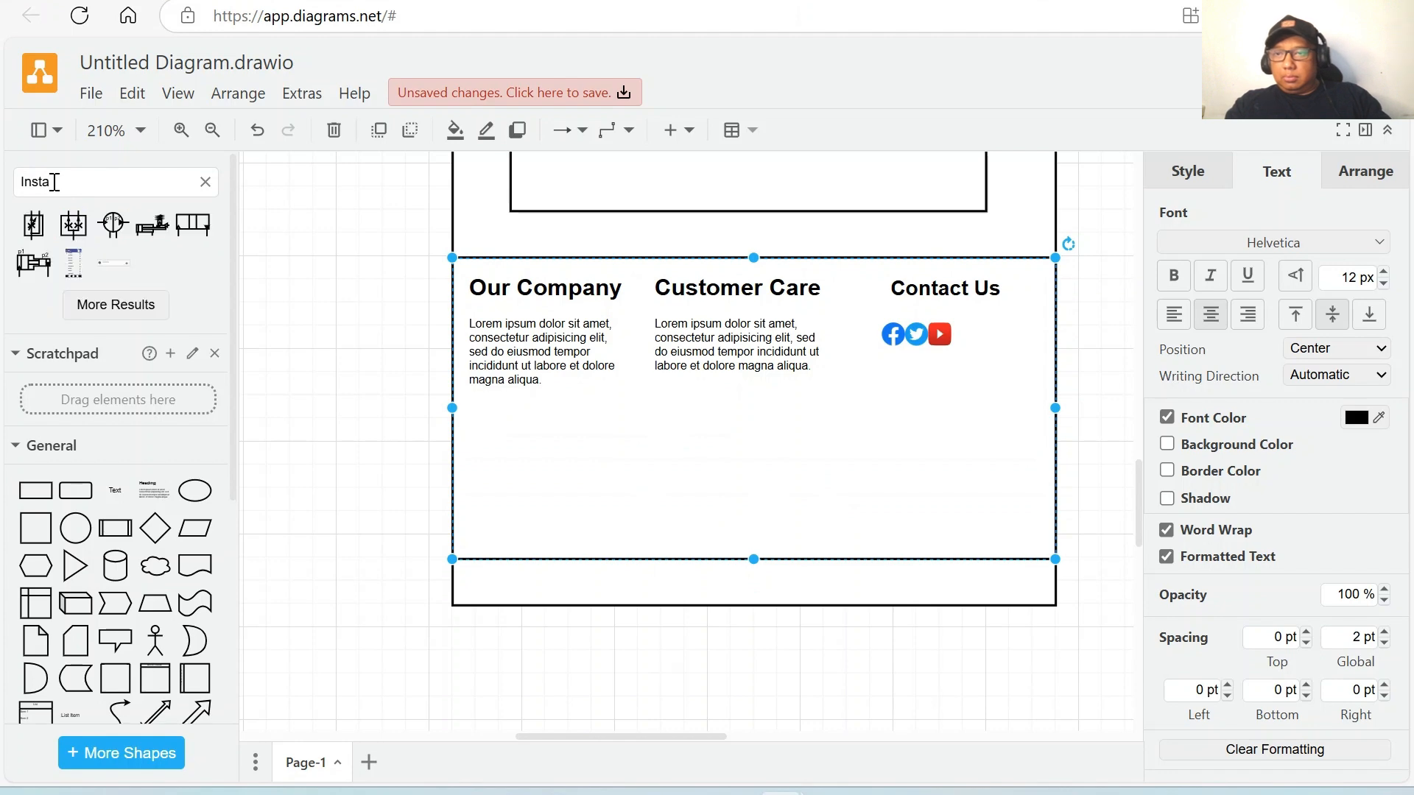
text(stagram)
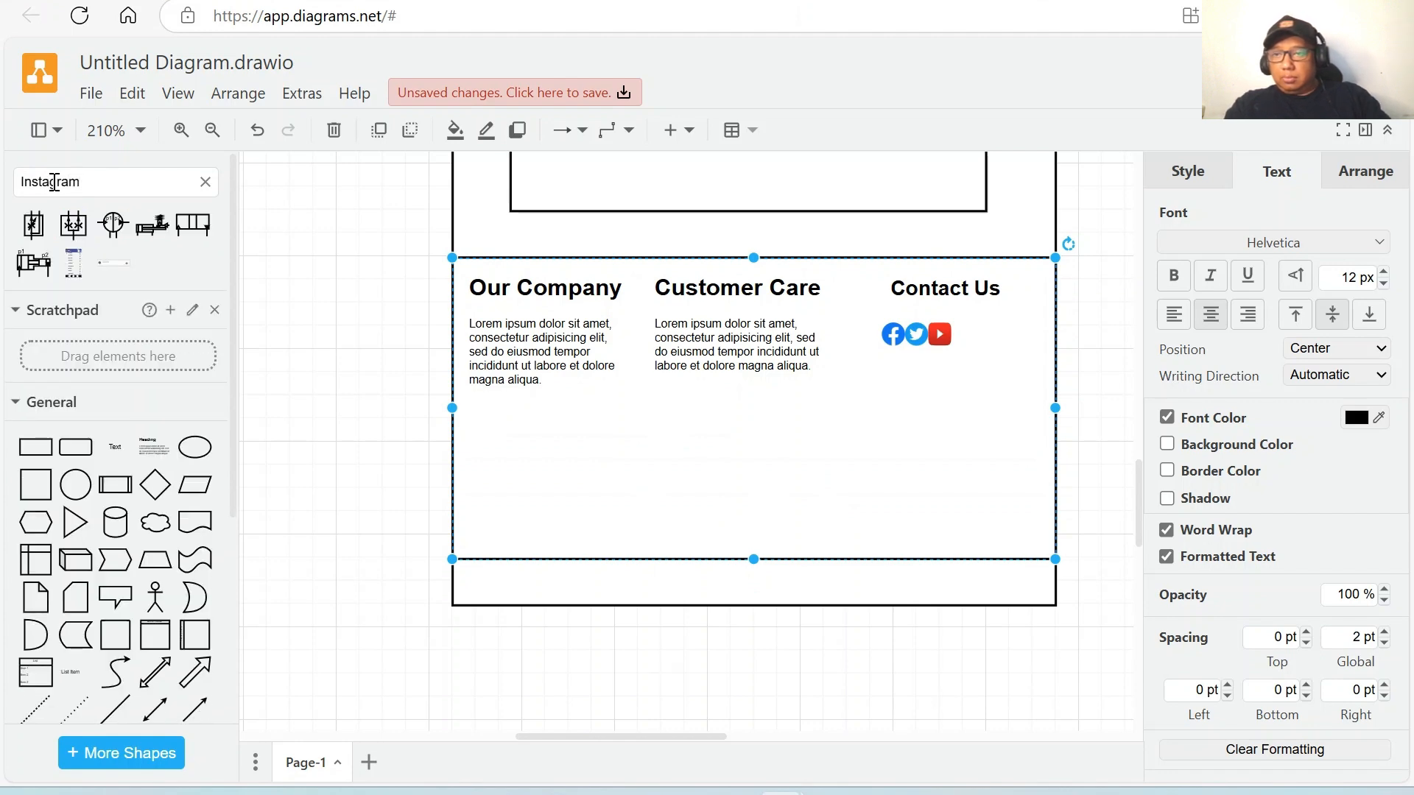
key(Return)
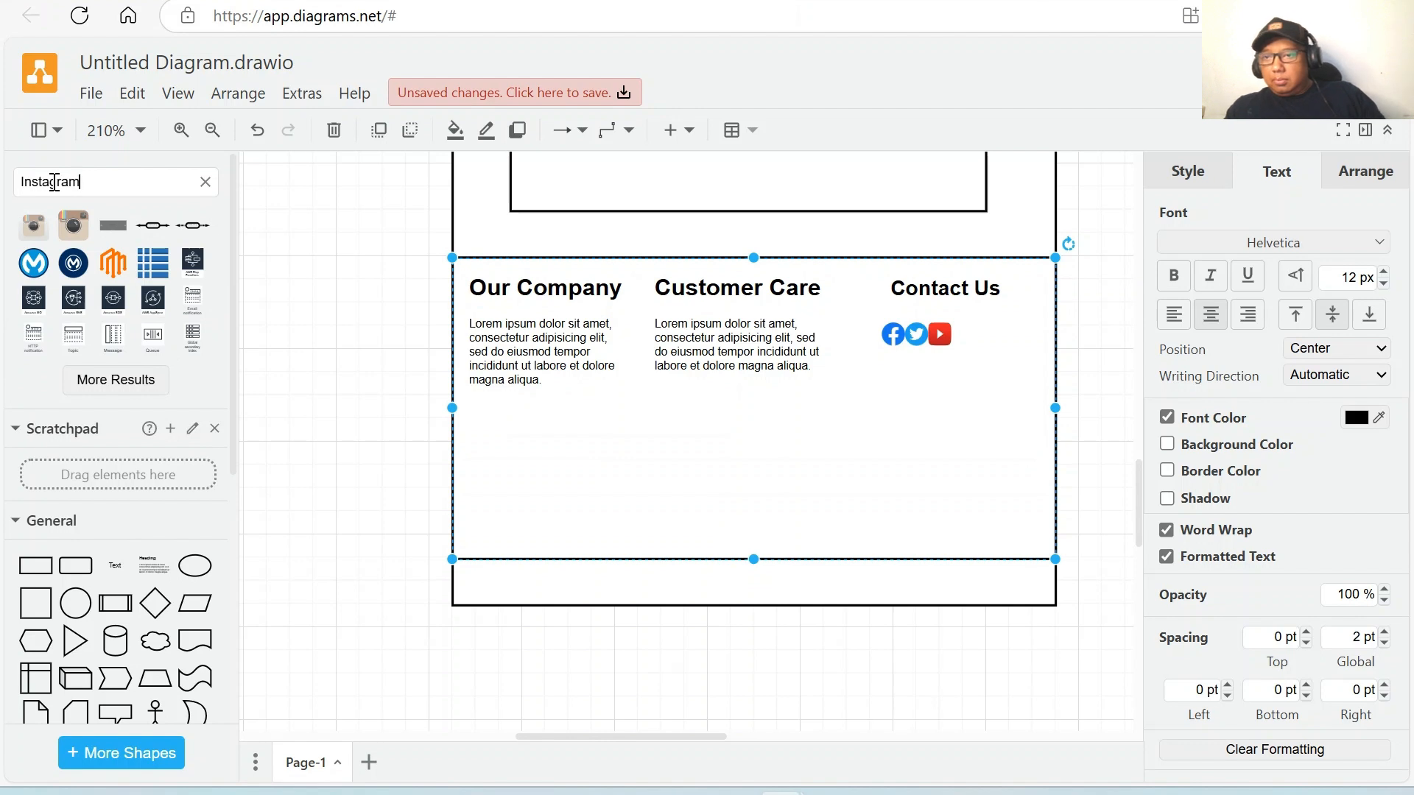
mouse_move(72, 234)
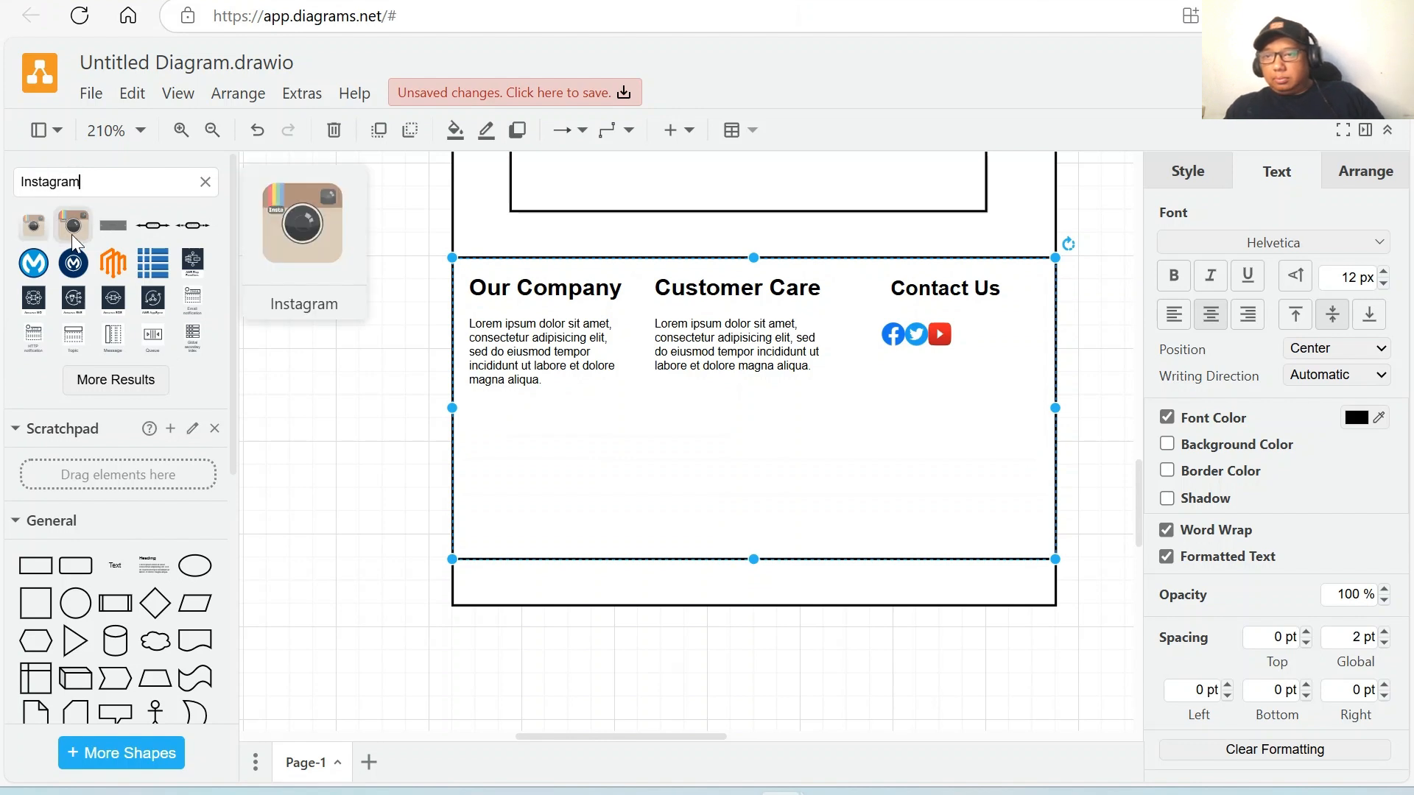
click(72, 234)
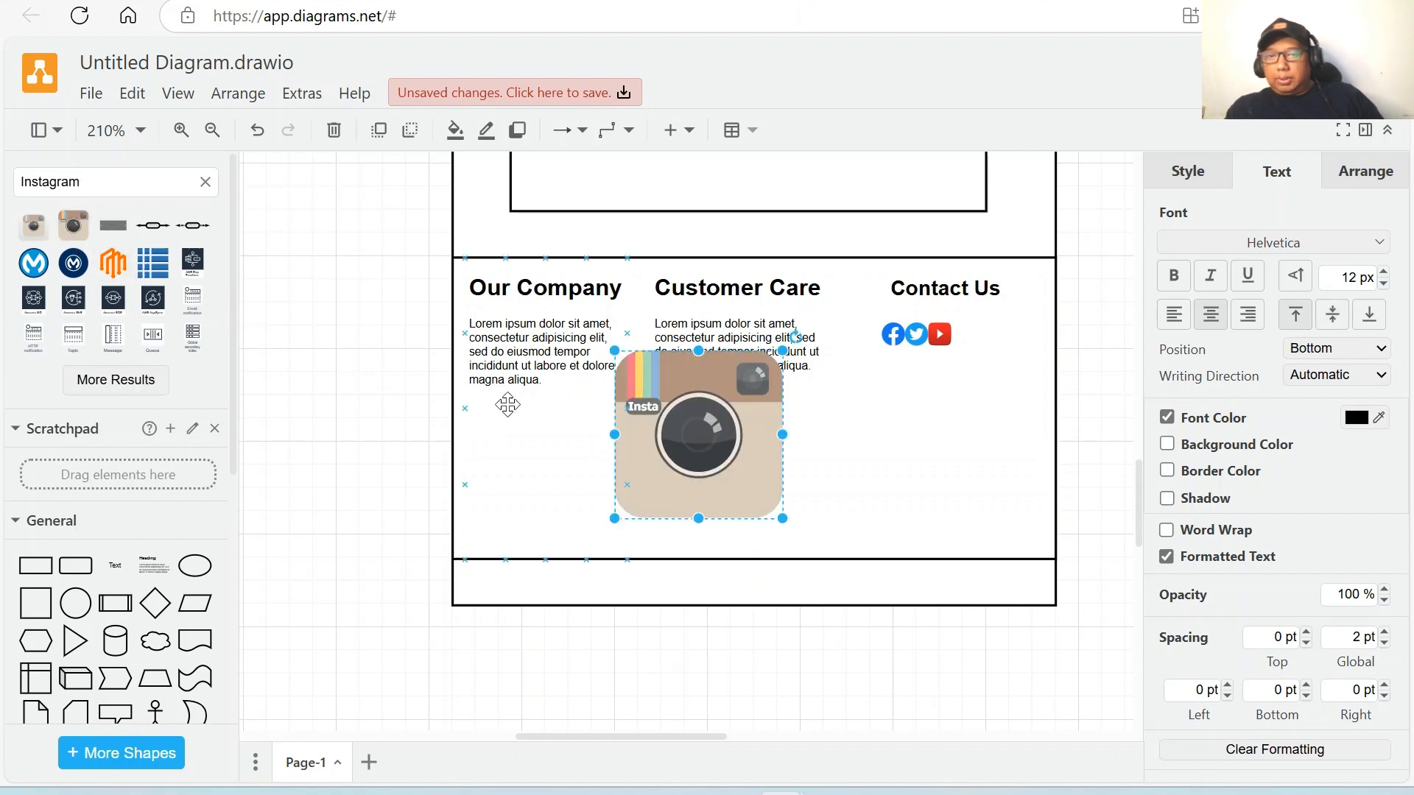
drag(782, 518, 963, 334)
click(699, 486)
click(628, 361)
click(999, 401)
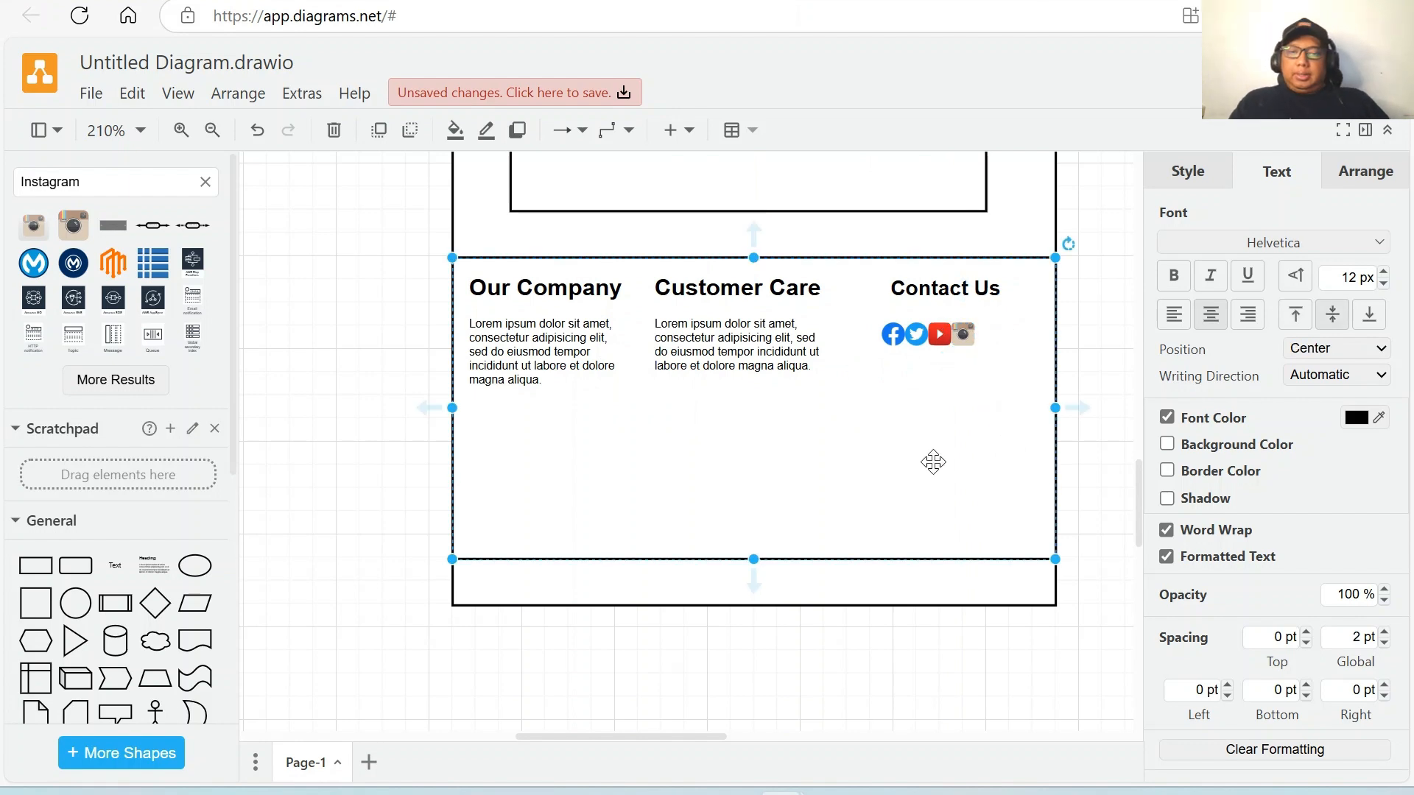
Add a text label reading "Copyright @ 2025 - Free Learner" and widen it to fit on one line.
click(855, 580)
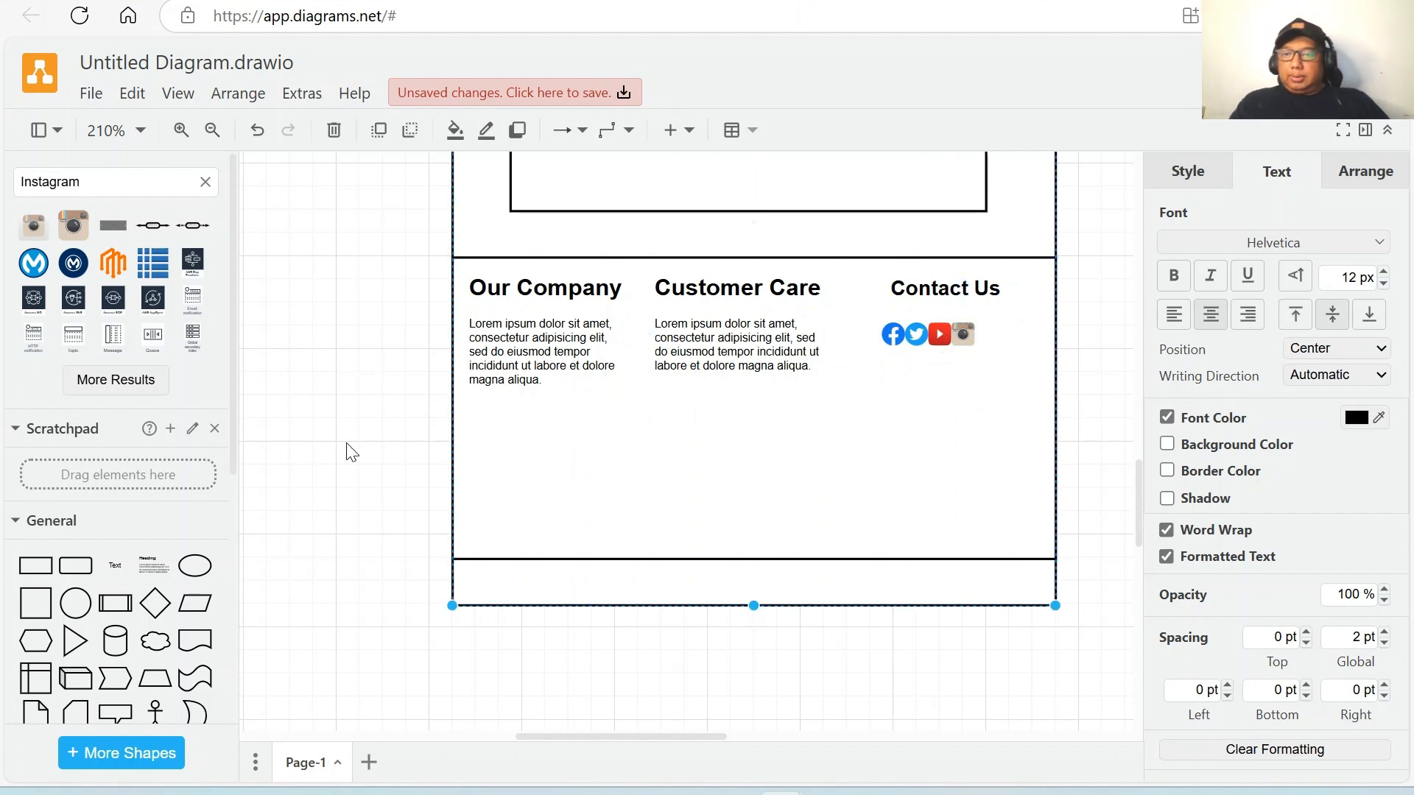
click(112, 568)
double_click(701, 442)
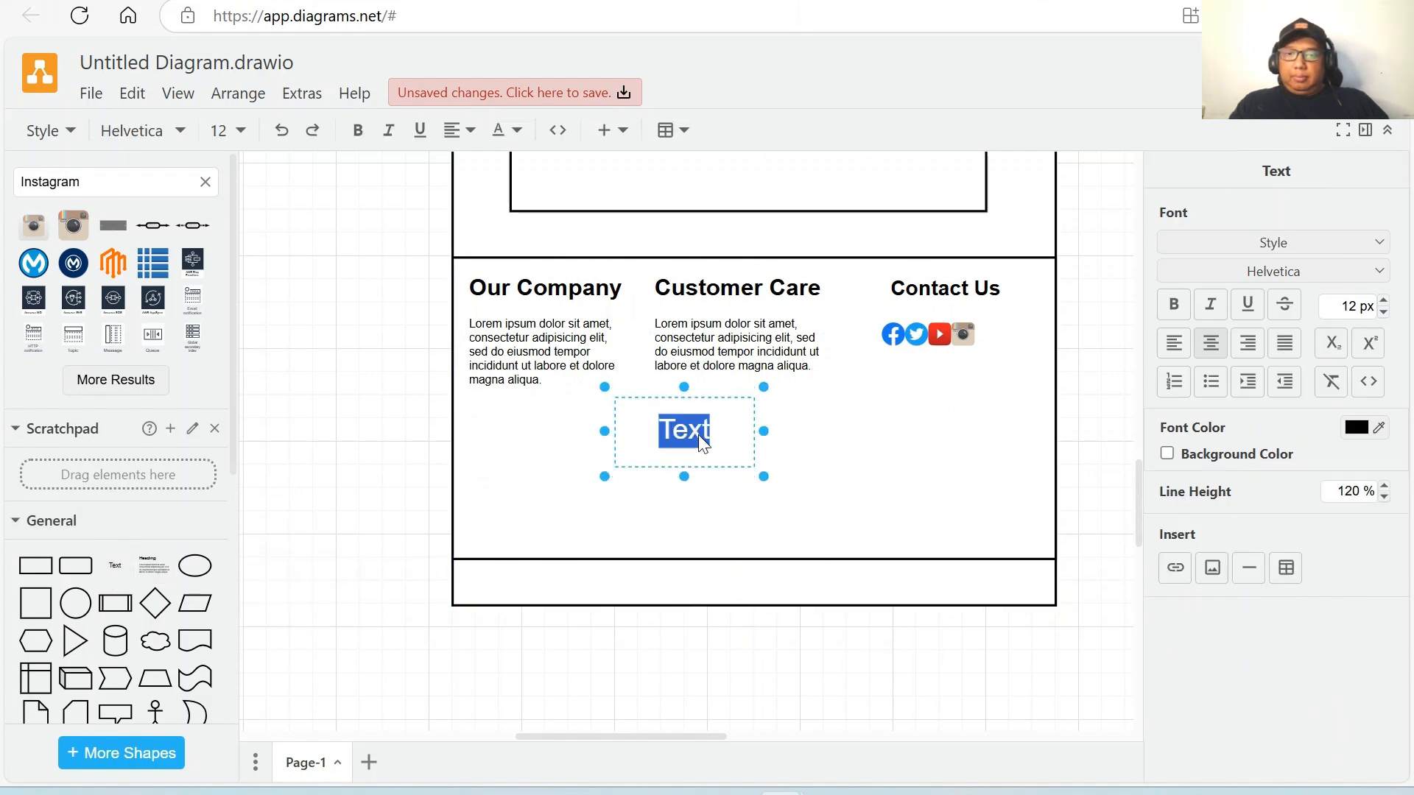
text(Copy)
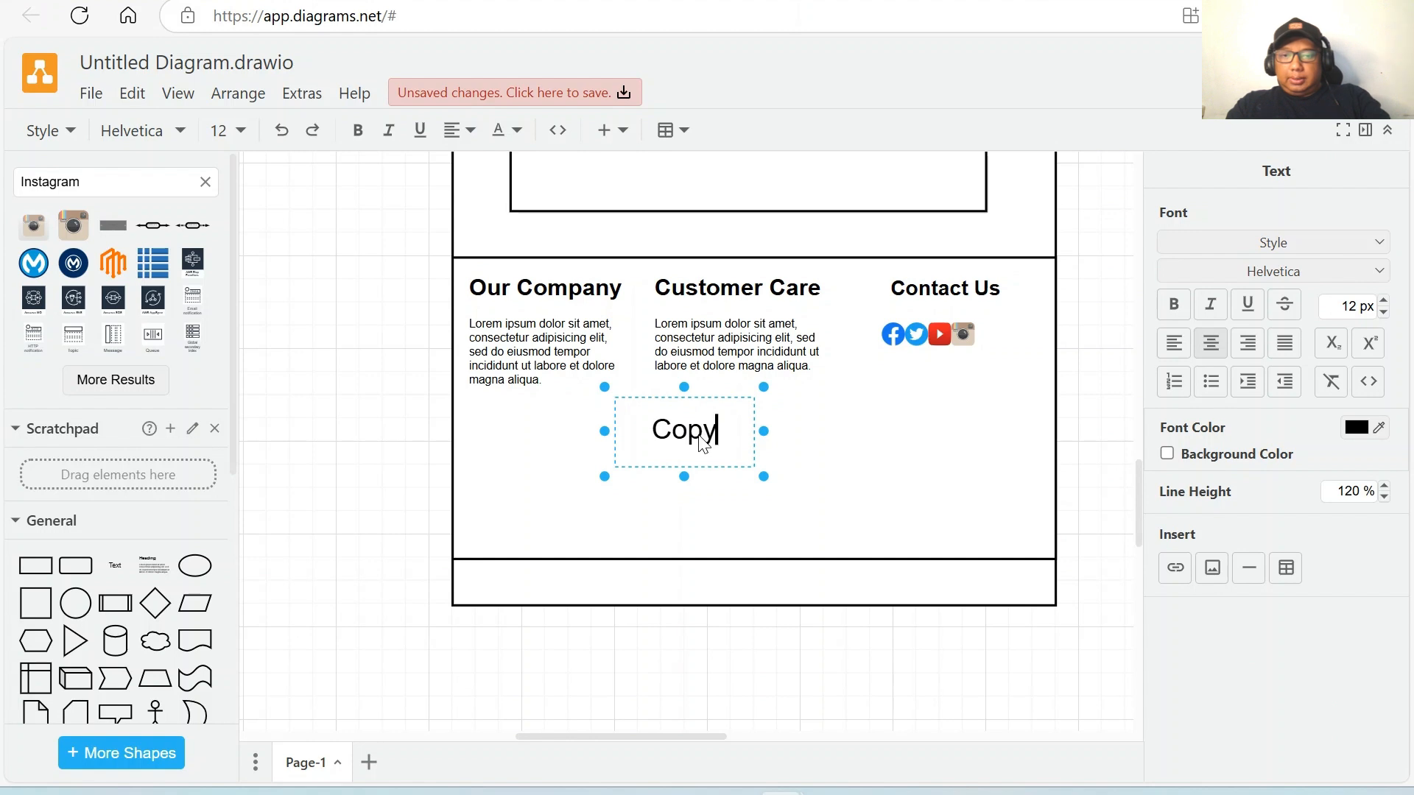
text(right )
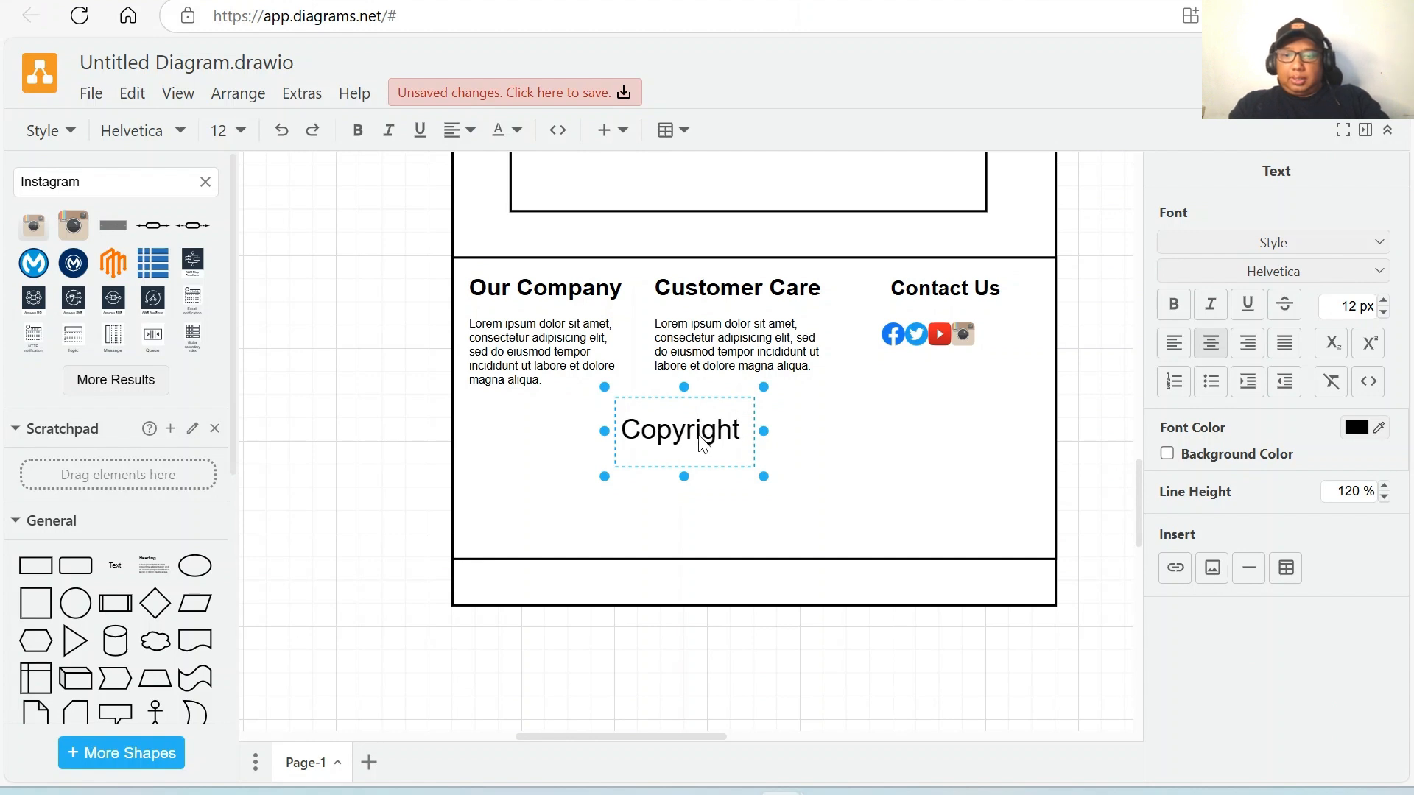
text(@ 20)
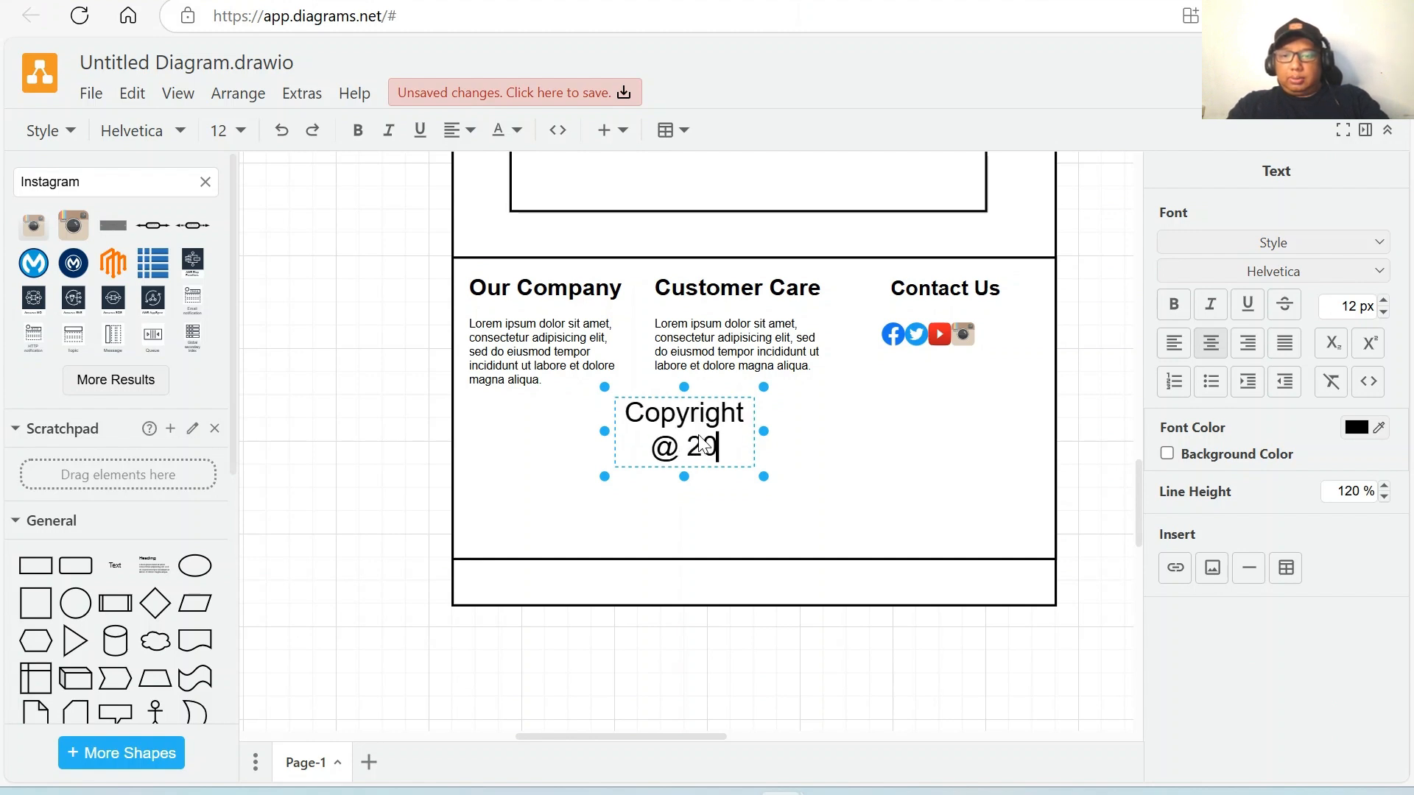
text(25 -)
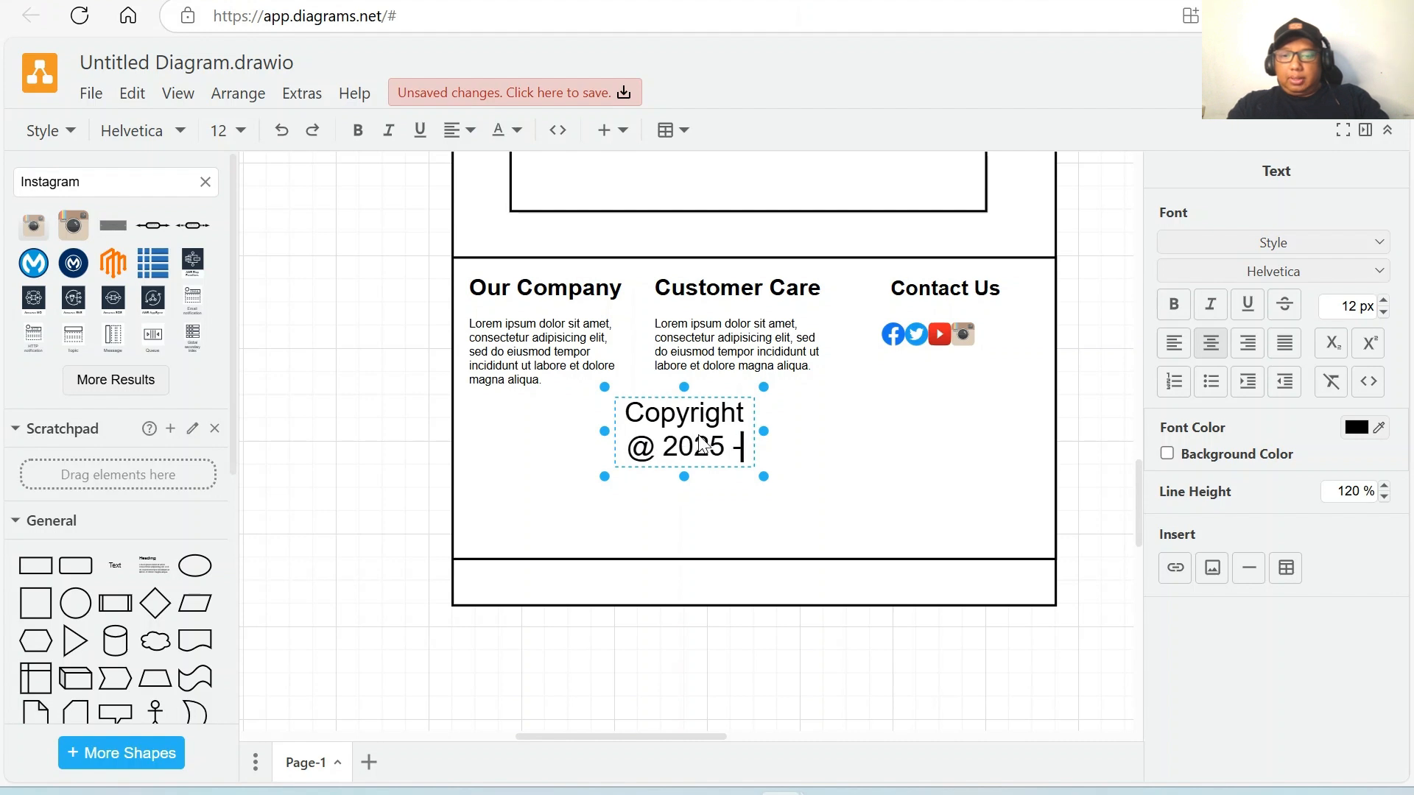
text( Free Learner)
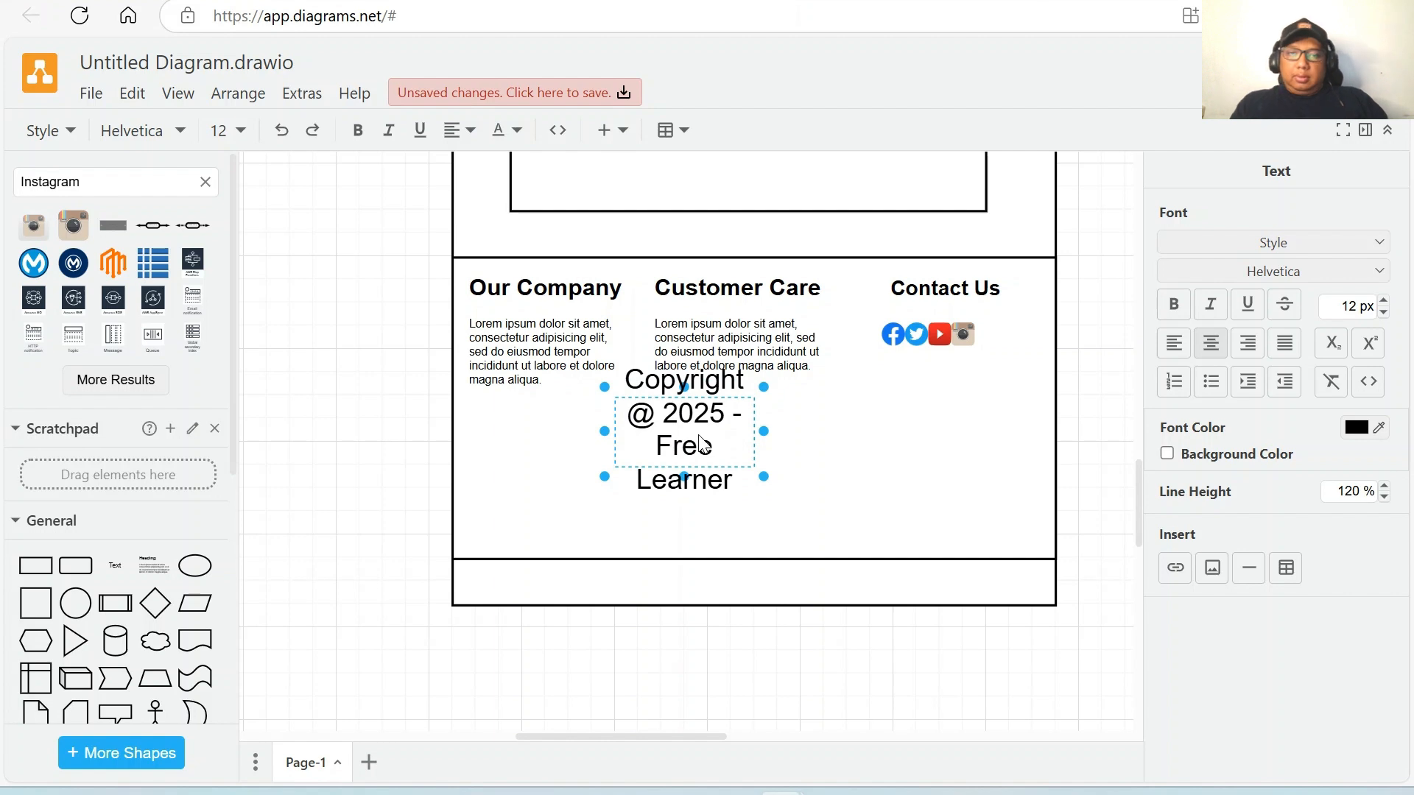
key(Escape)
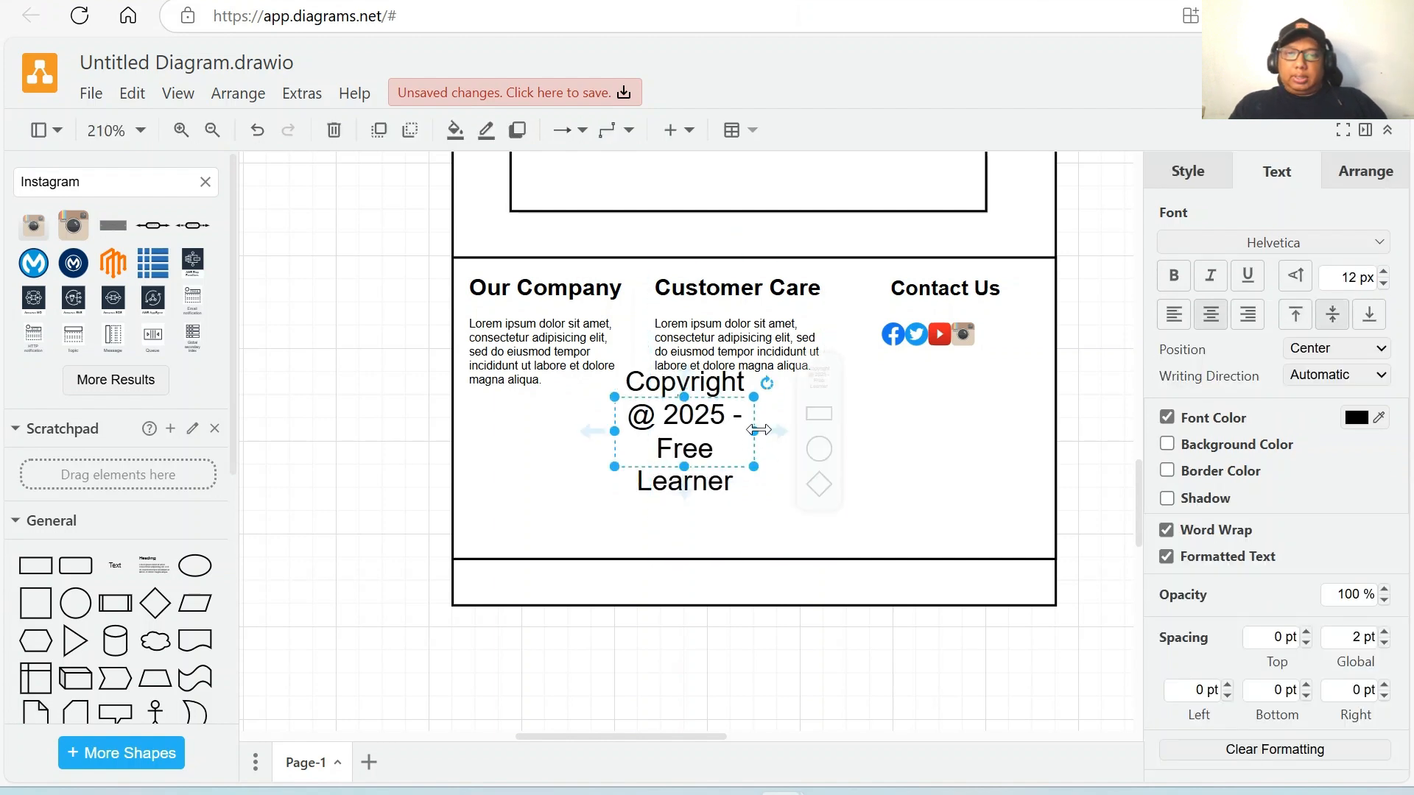
drag(755, 430, 1112, 434)
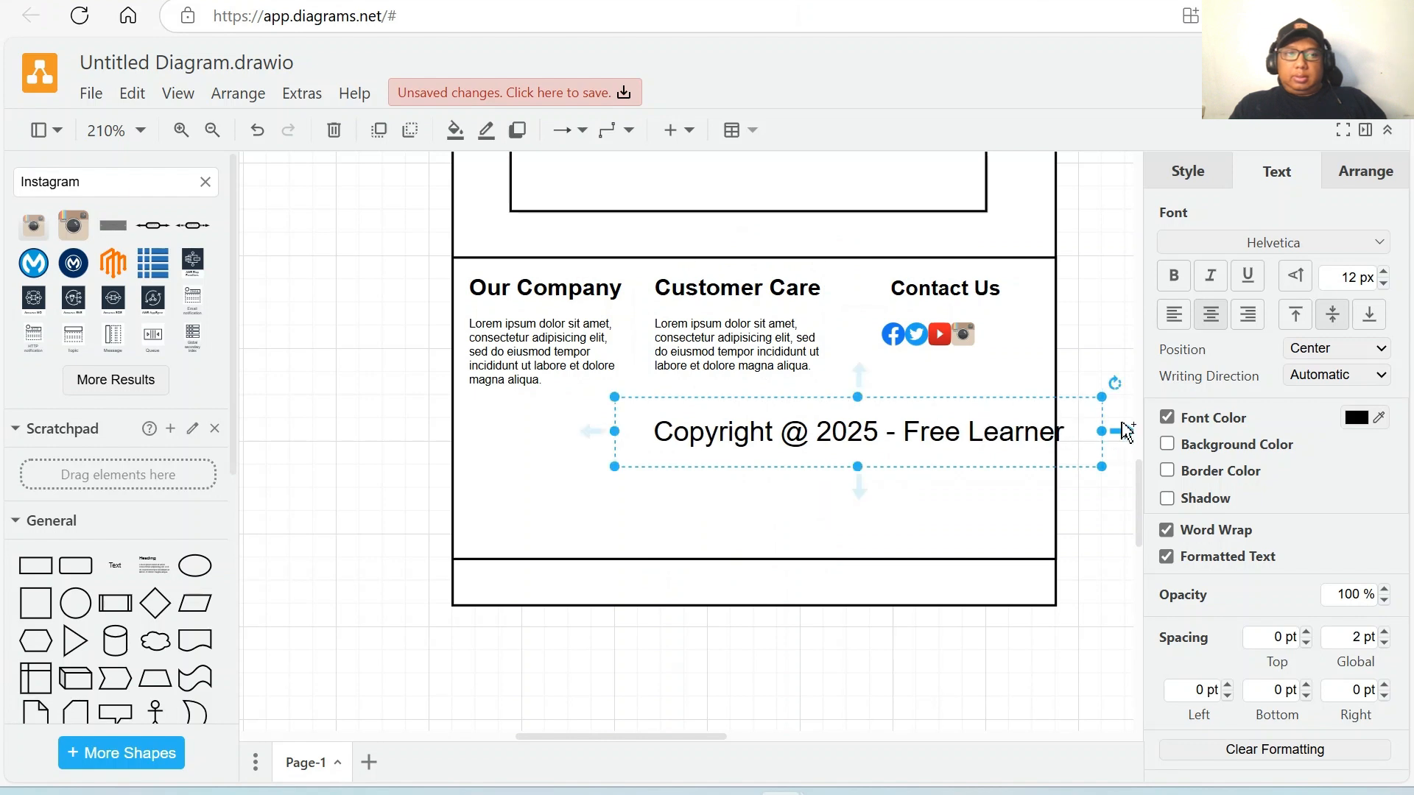
Set the copyright label's font size to 8 px and make it bold.
click(1384, 283)
click(1384, 284)
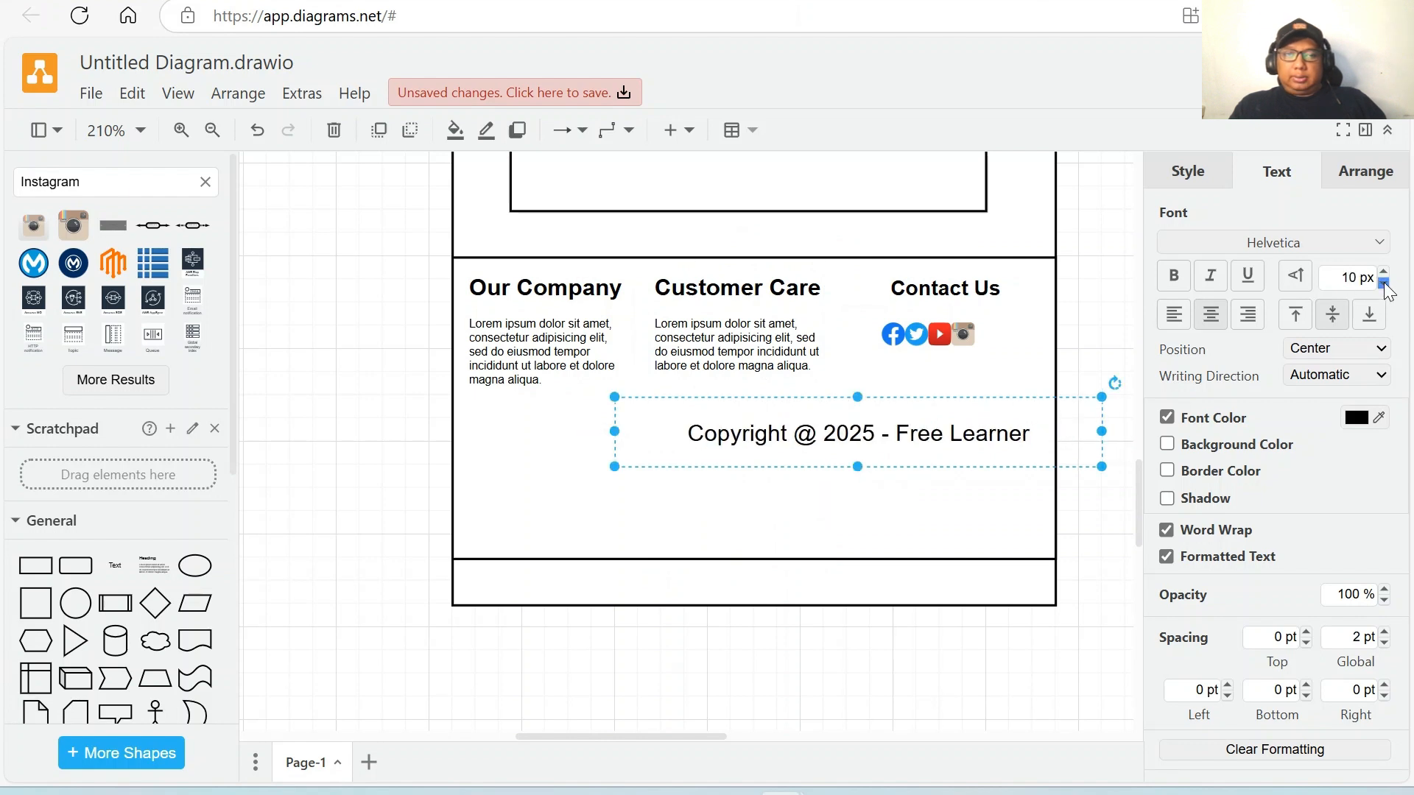
click(1383, 283)
click(1384, 284)
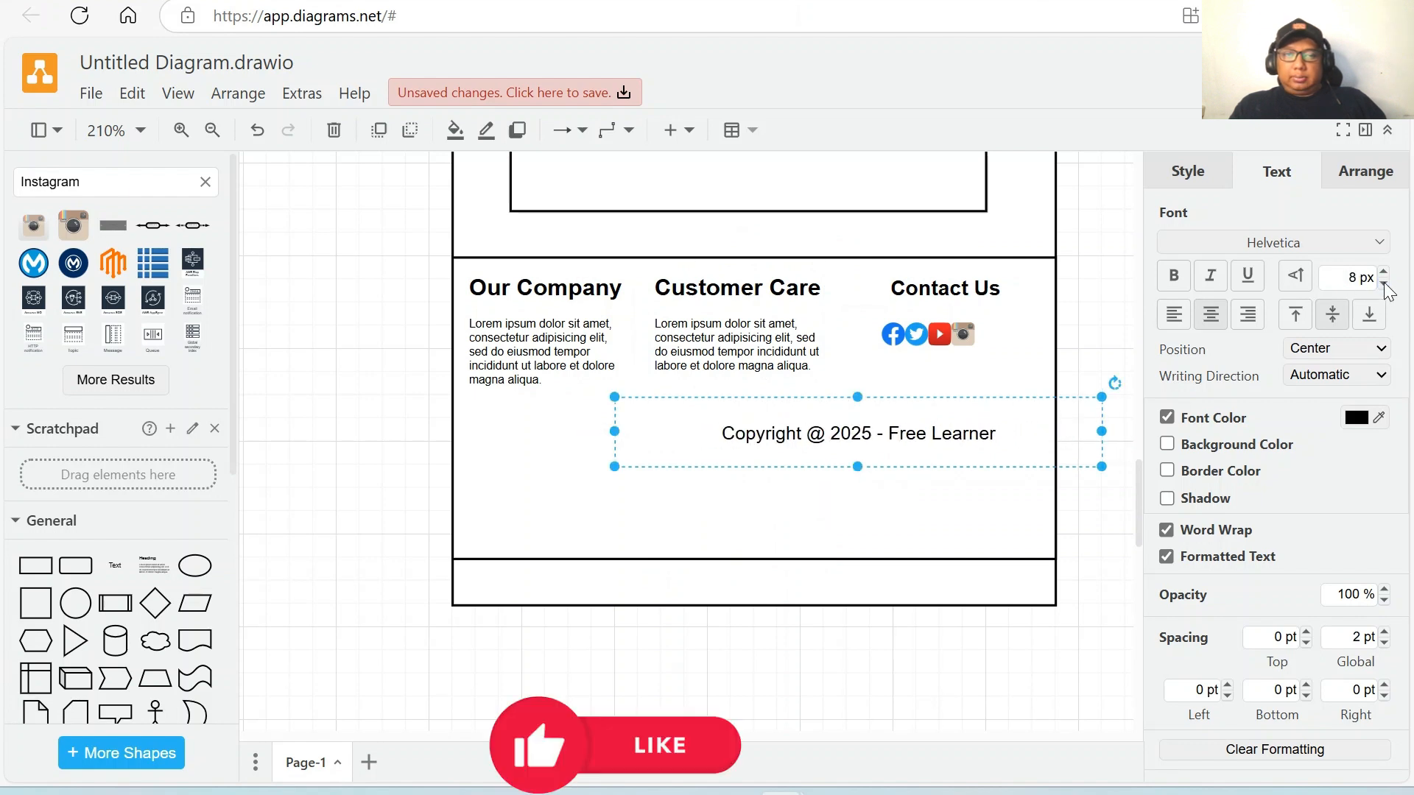
click(1174, 276)
Raise the page frame's lower edge to narrow the strip below the footer section, and place the copyright label inside that strip.
drag(940, 436, 843, 637)
click(835, 572)
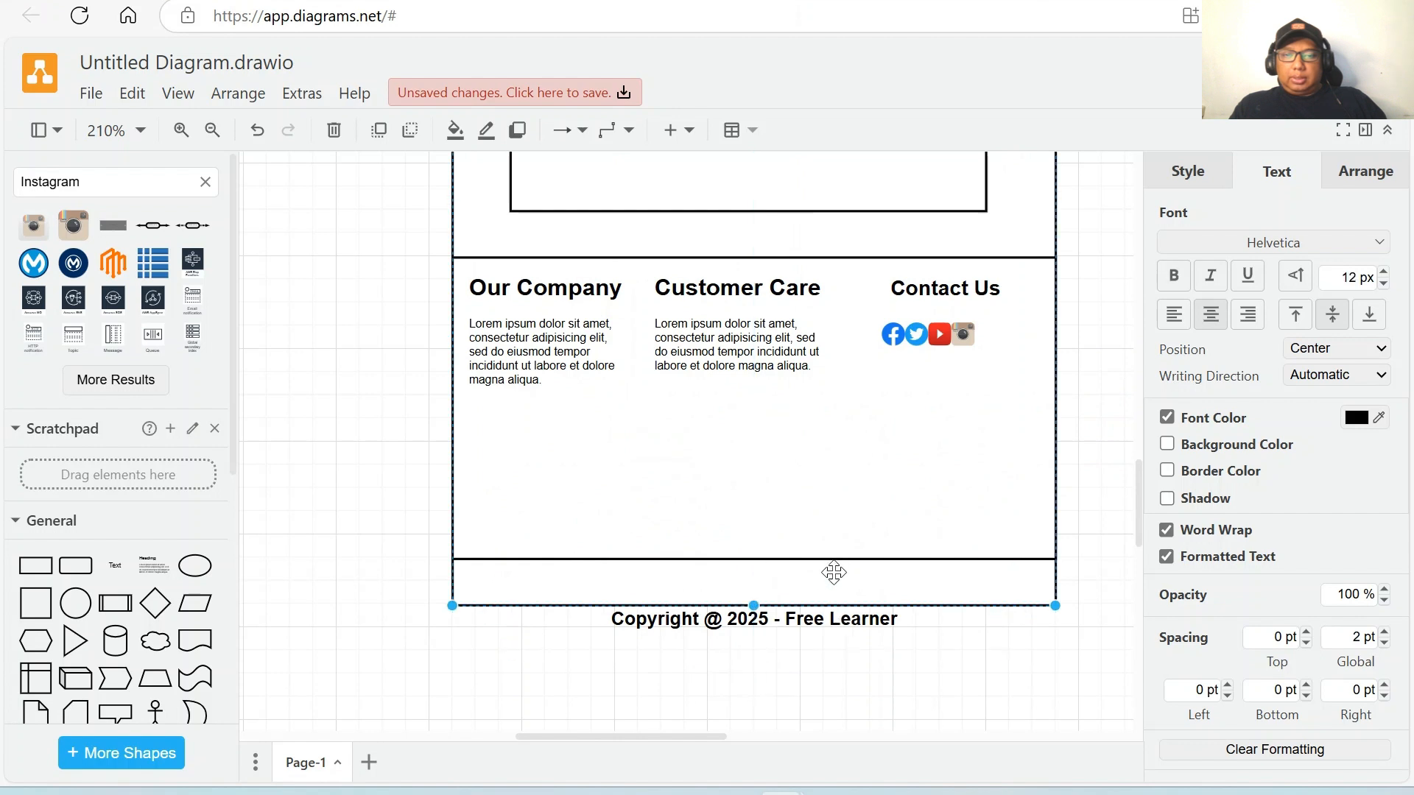
drag(753, 605, 777, 572)
click(1025, 678)
click(789, 618)
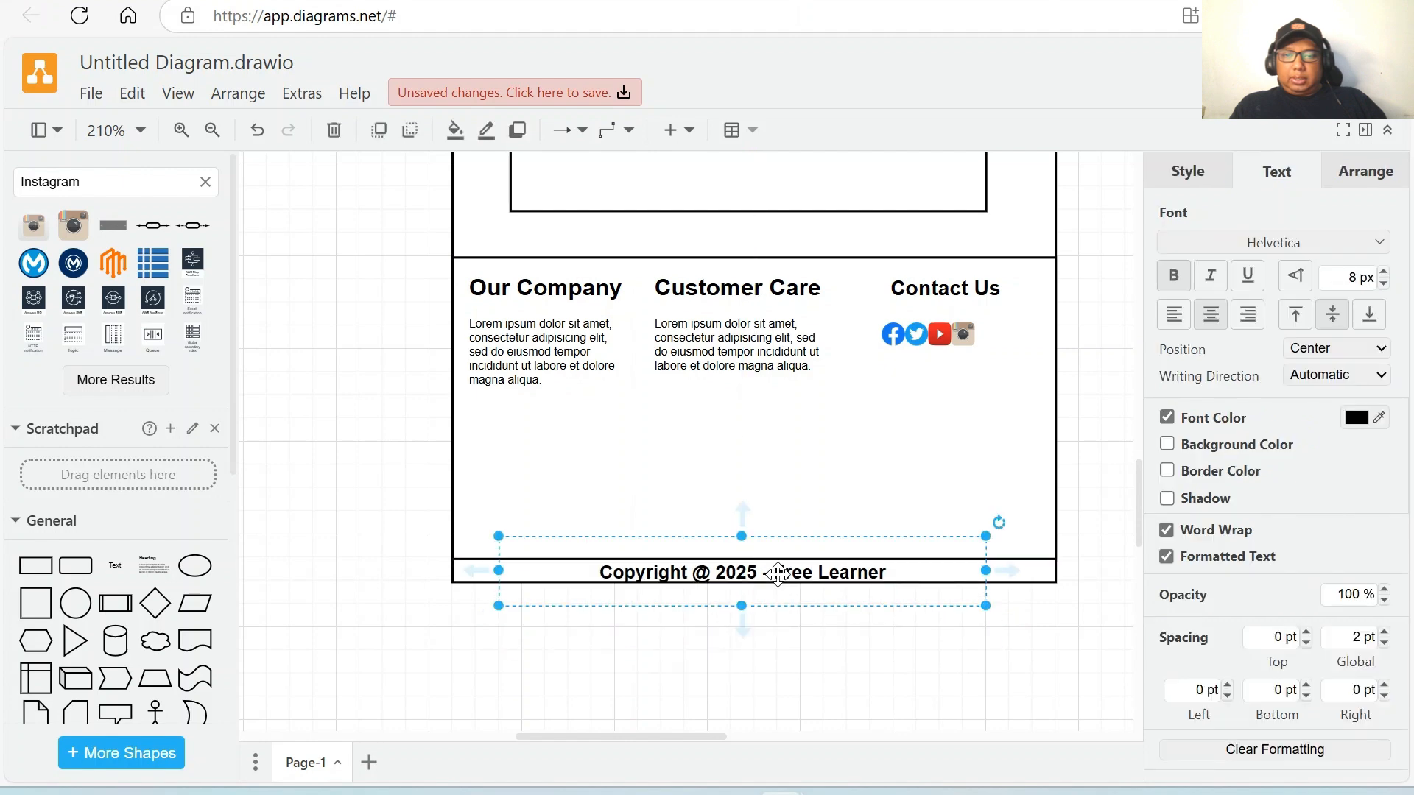
click(1048, 654)
Review the whole wireframe from the header through the content areas to the copyright strip.
scroll(1082, 474, up, 15)
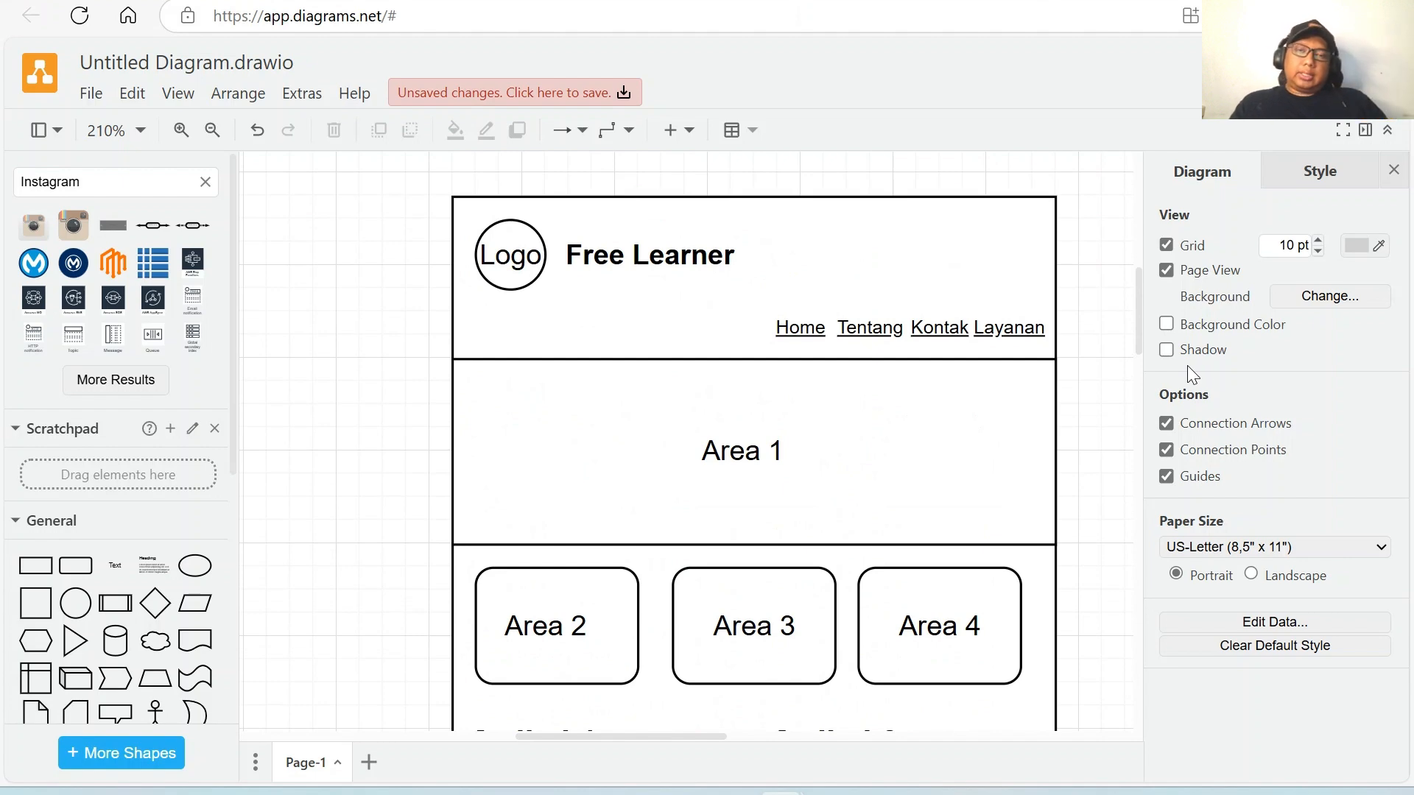
scroll(1086, 363, down, 6)
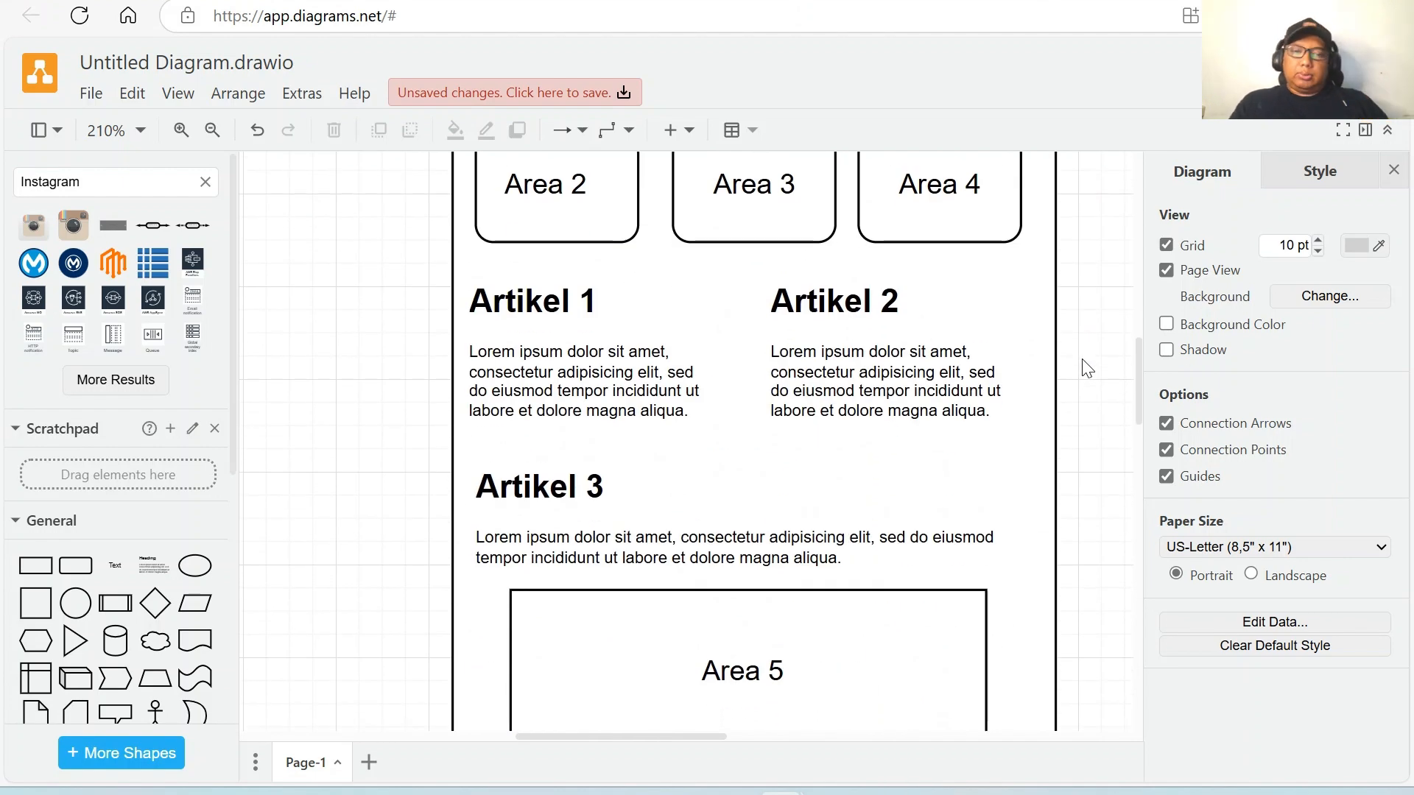
scroll(1086, 366, down, 9)
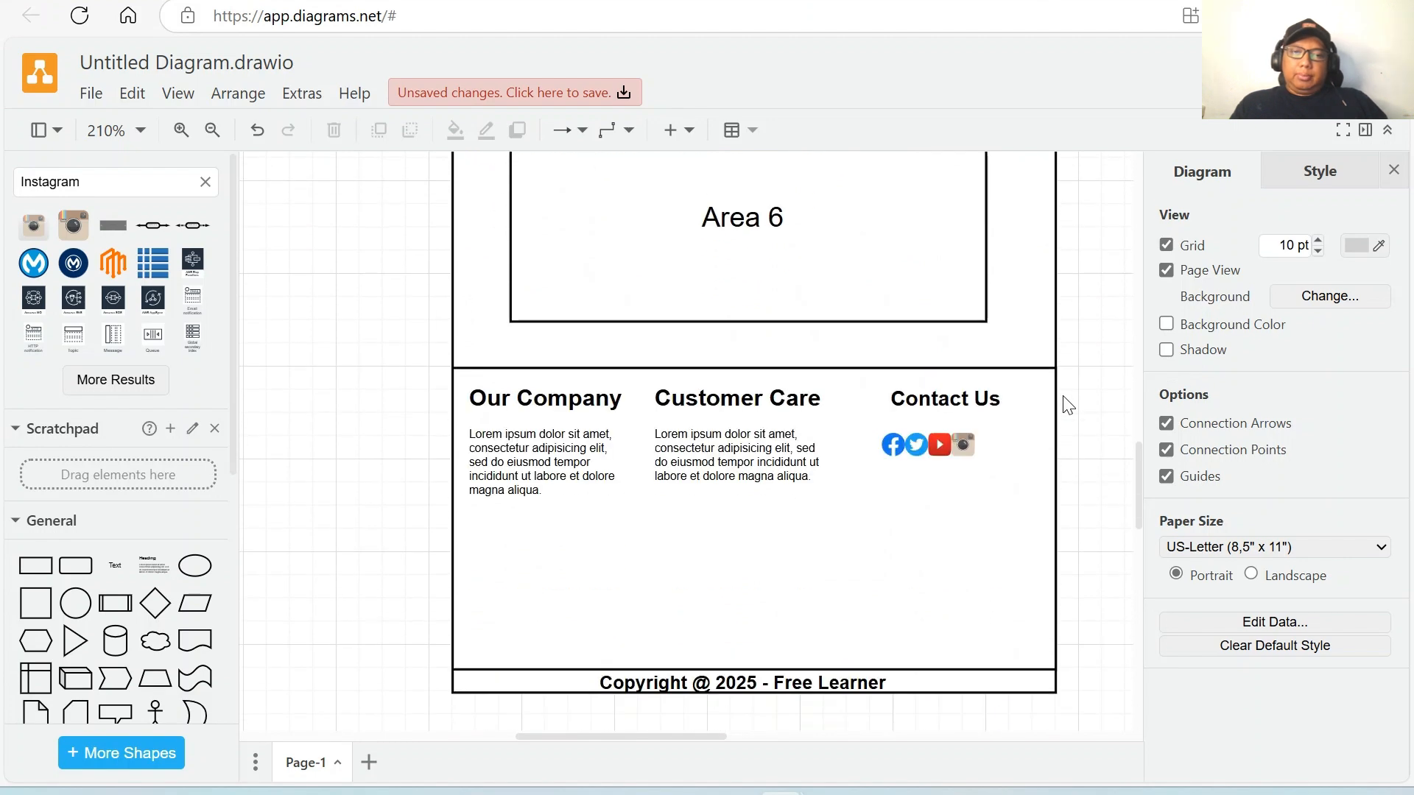
scroll(1068, 405, up, 15)
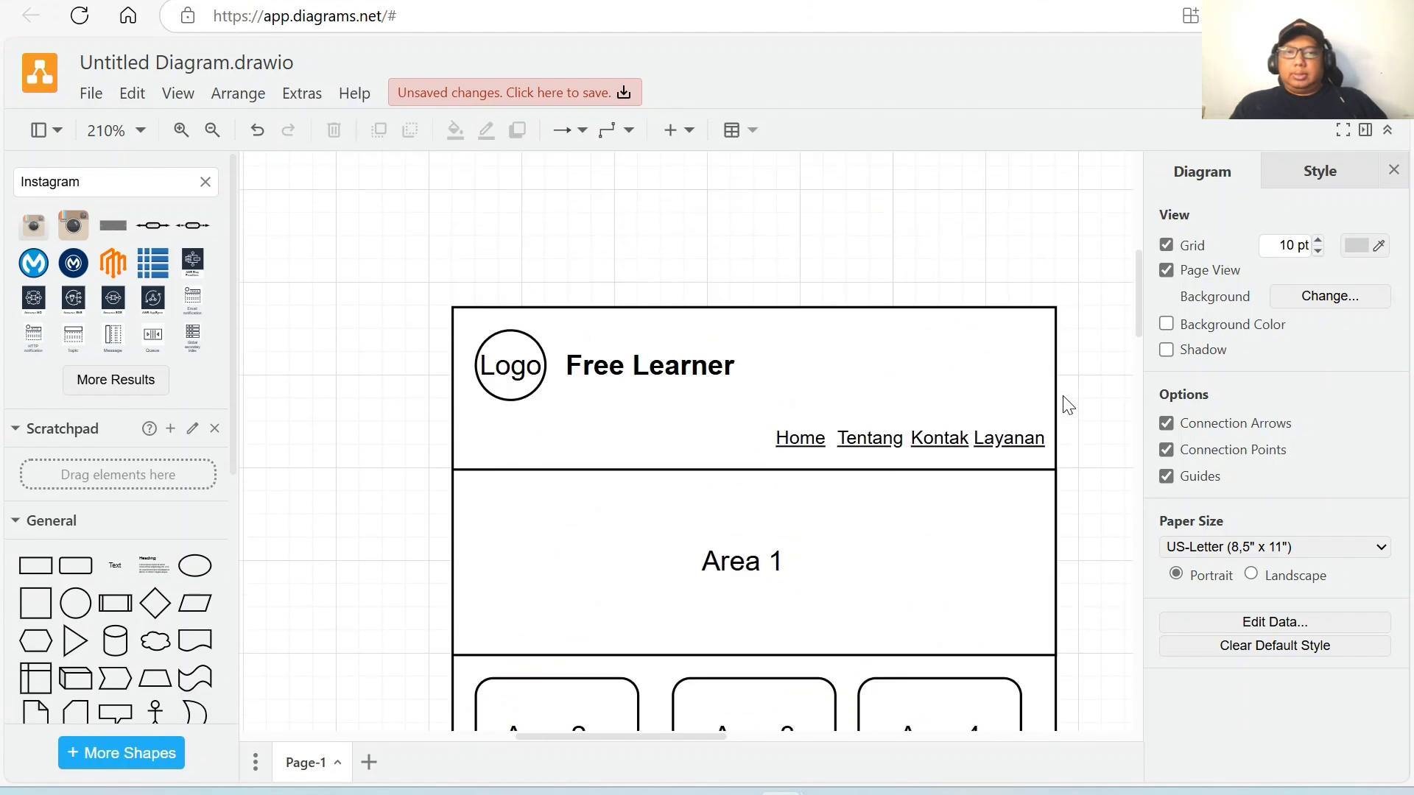
Save the diagram as an XML file named "My website desain.drawio" with Download as its destination.
click(92, 94)
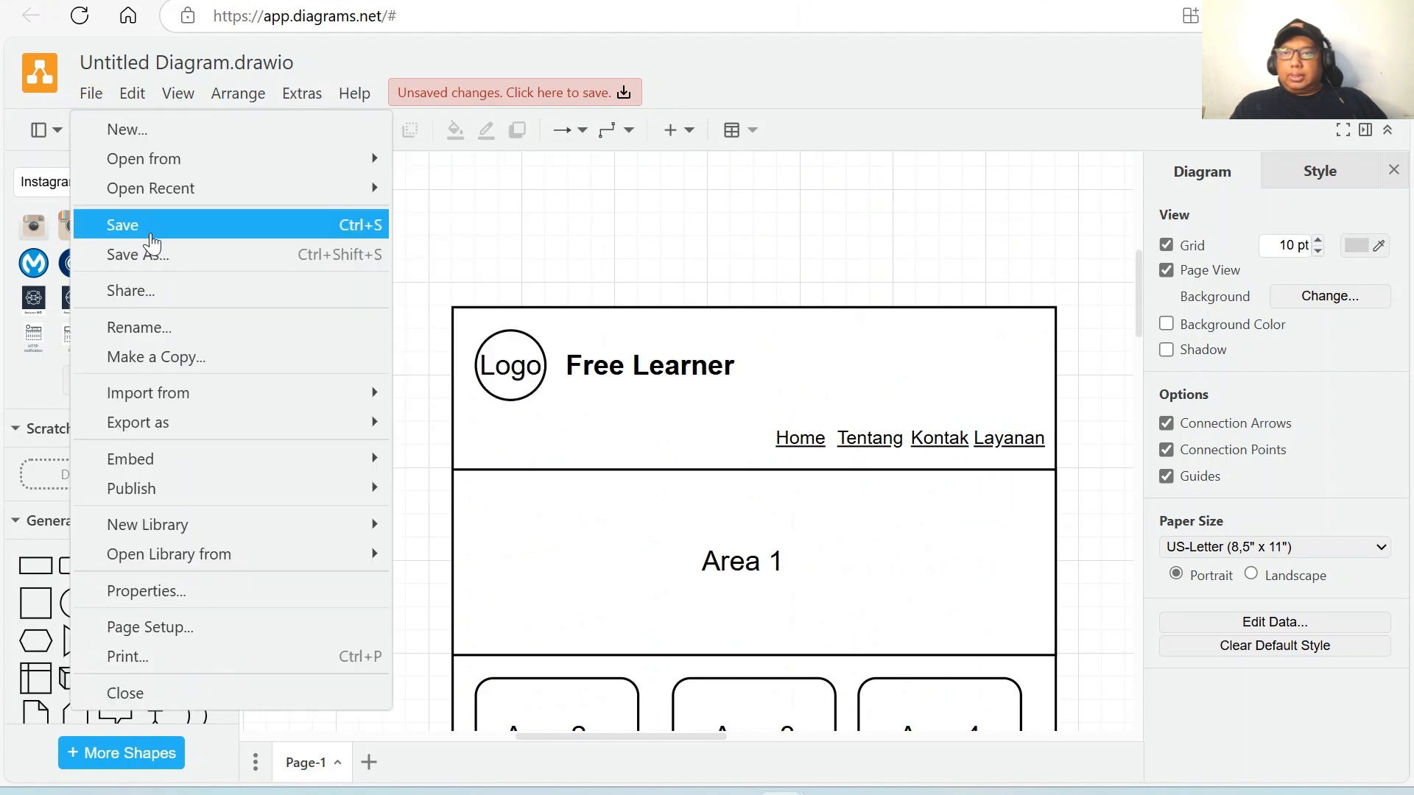
click(152, 234)
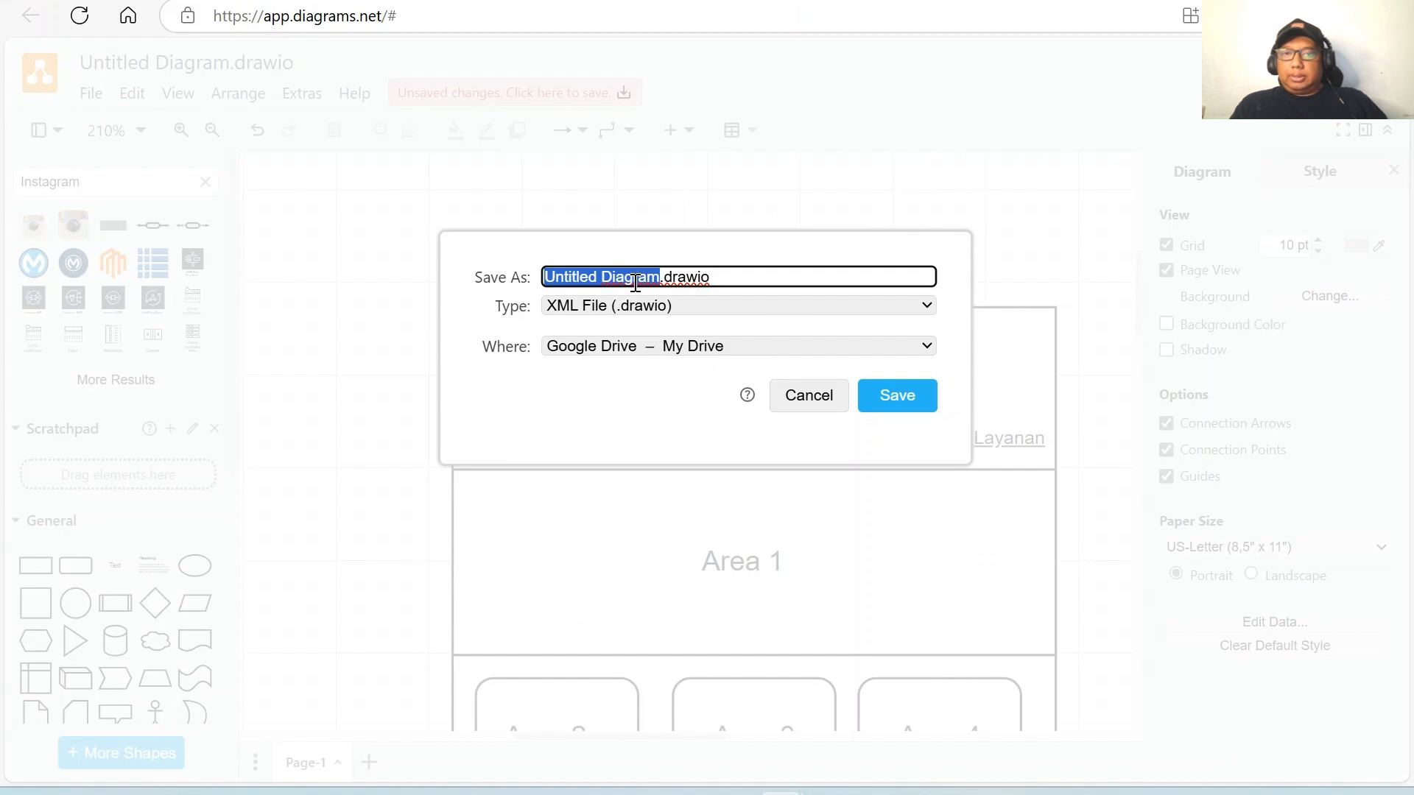
click(927, 346)
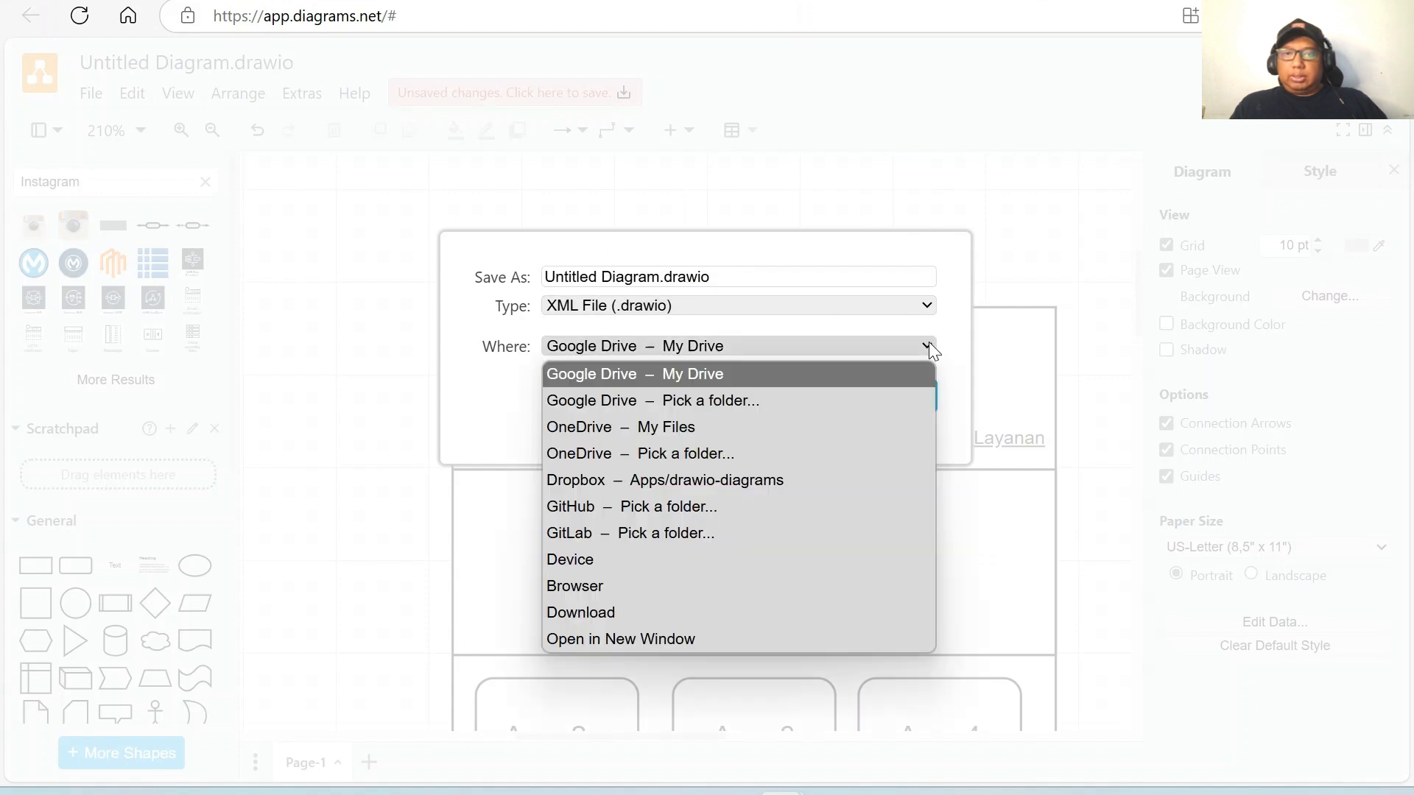
click(616, 612)
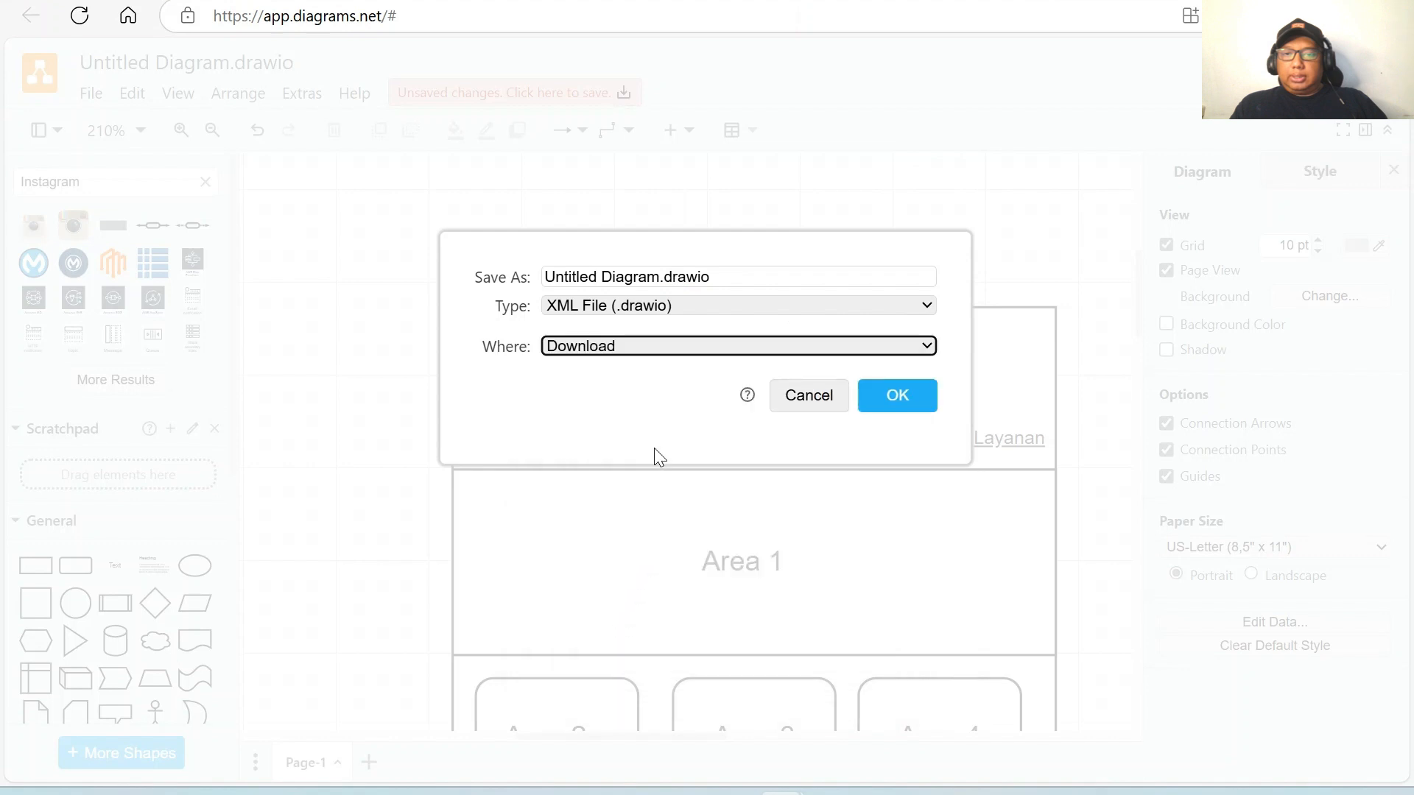
click(614, 277)
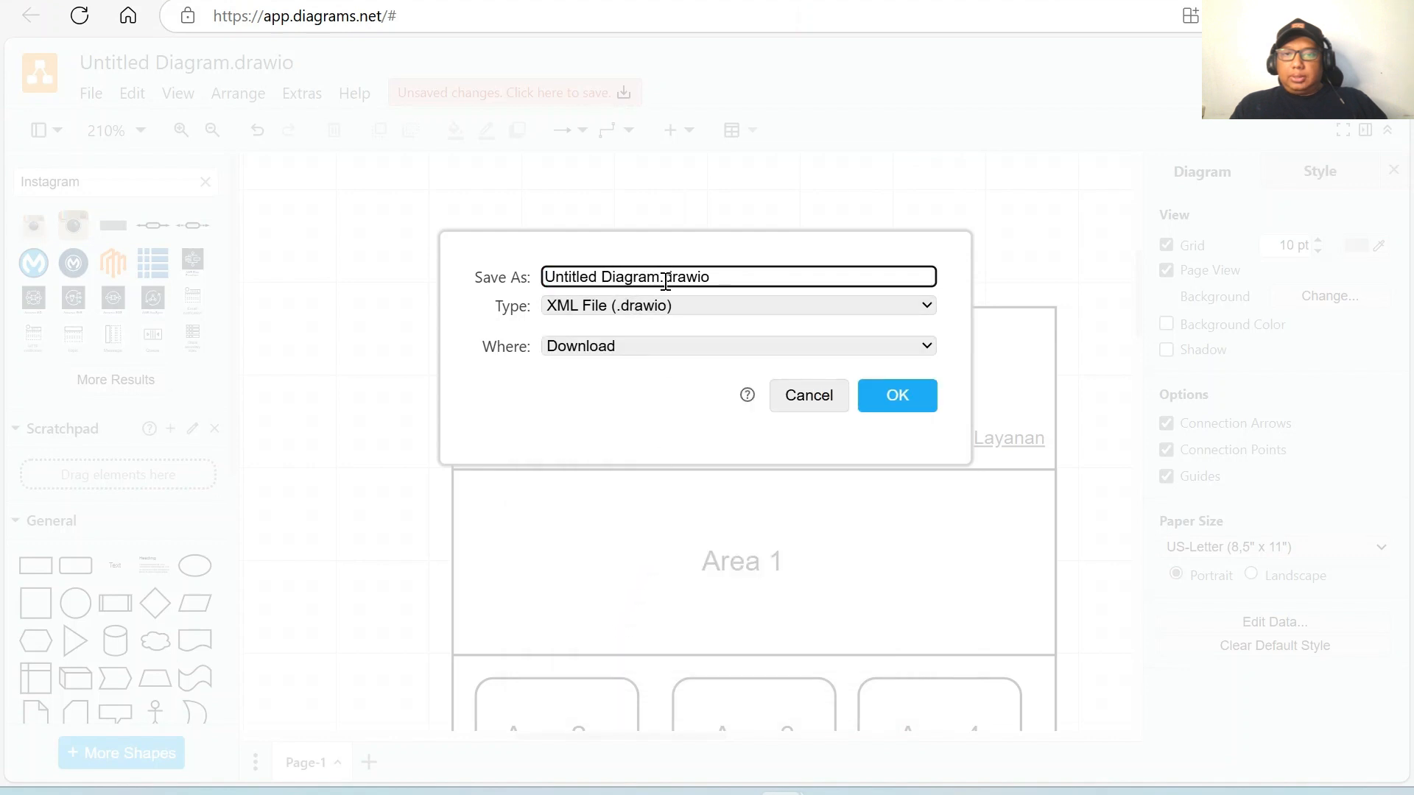
drag(659, 282, 537, 284)
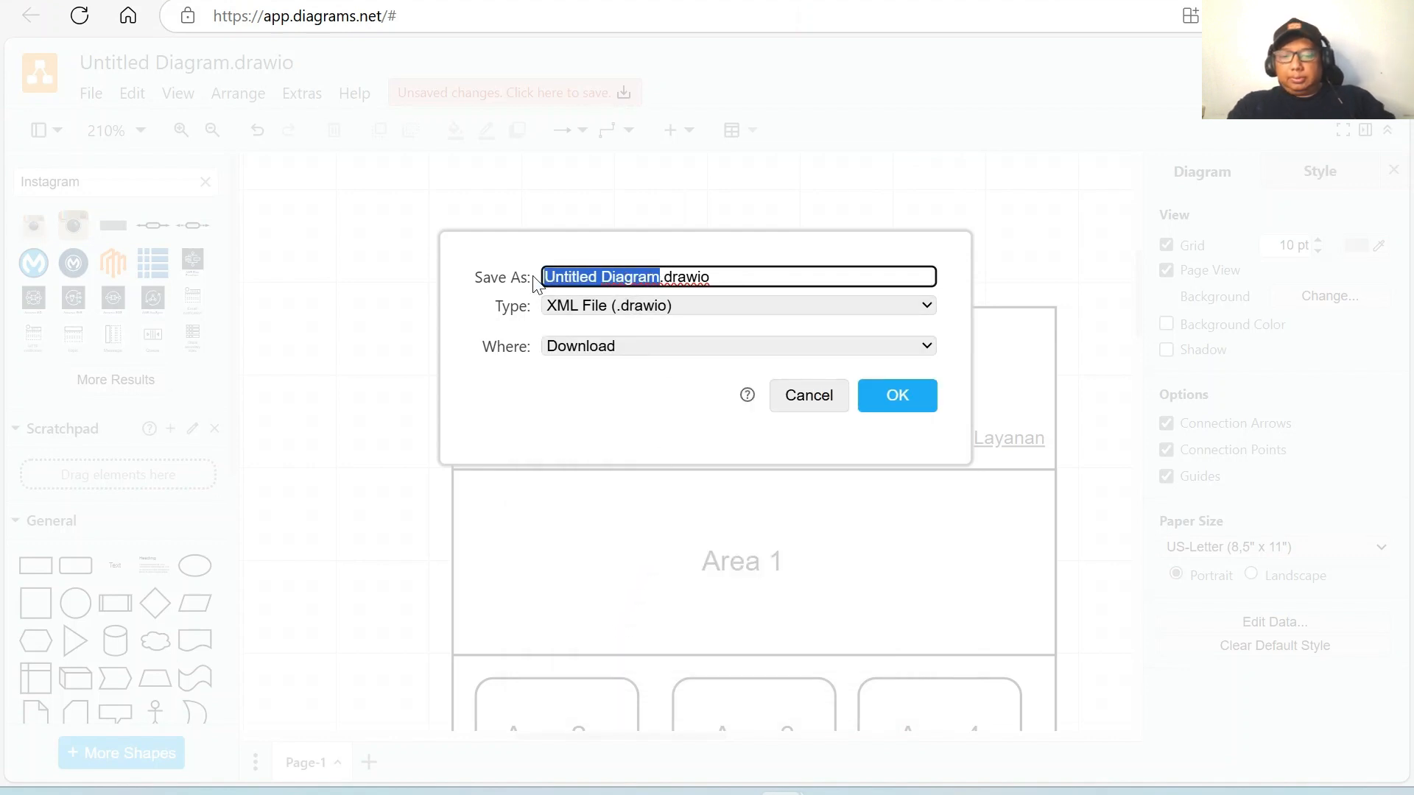
text(My website)
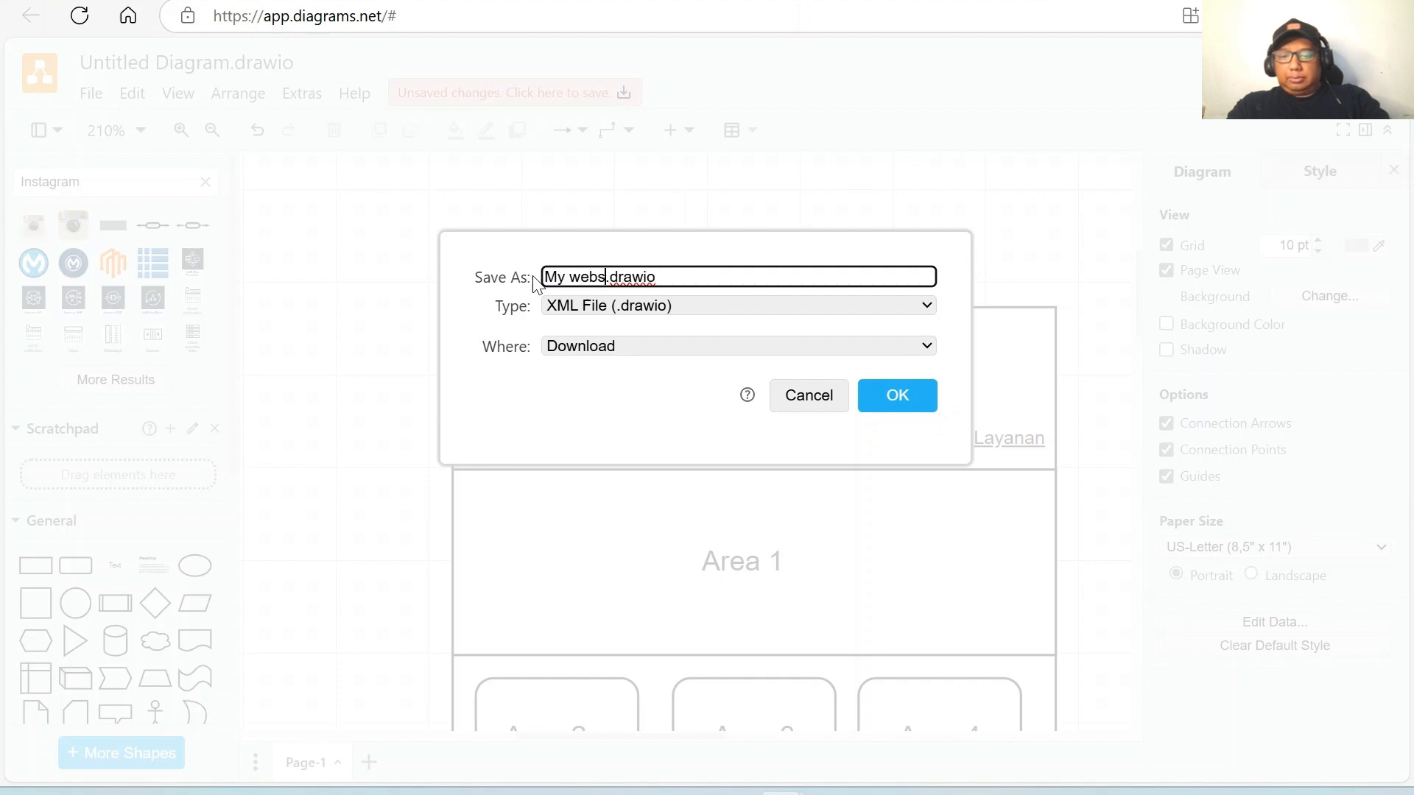
text( d)
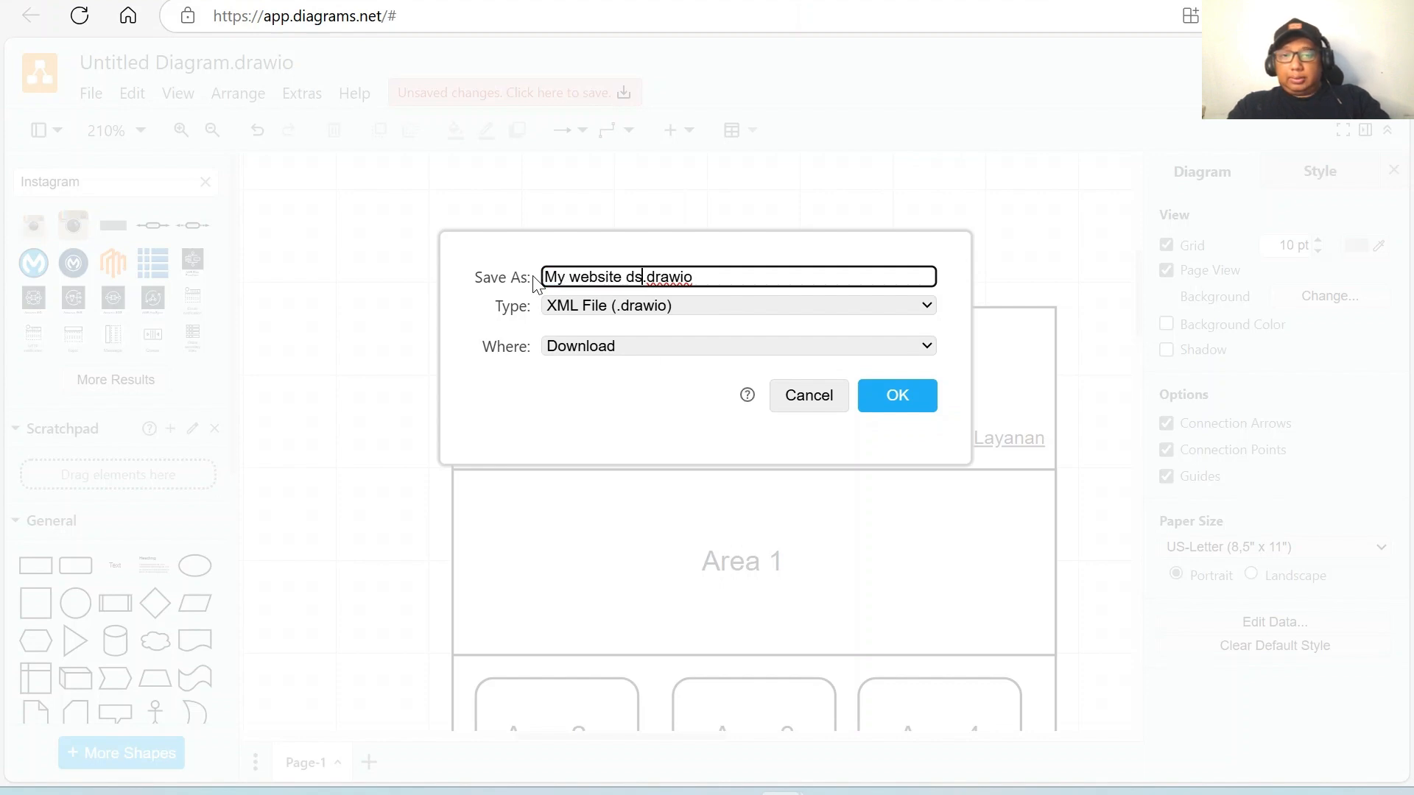
text(esain)
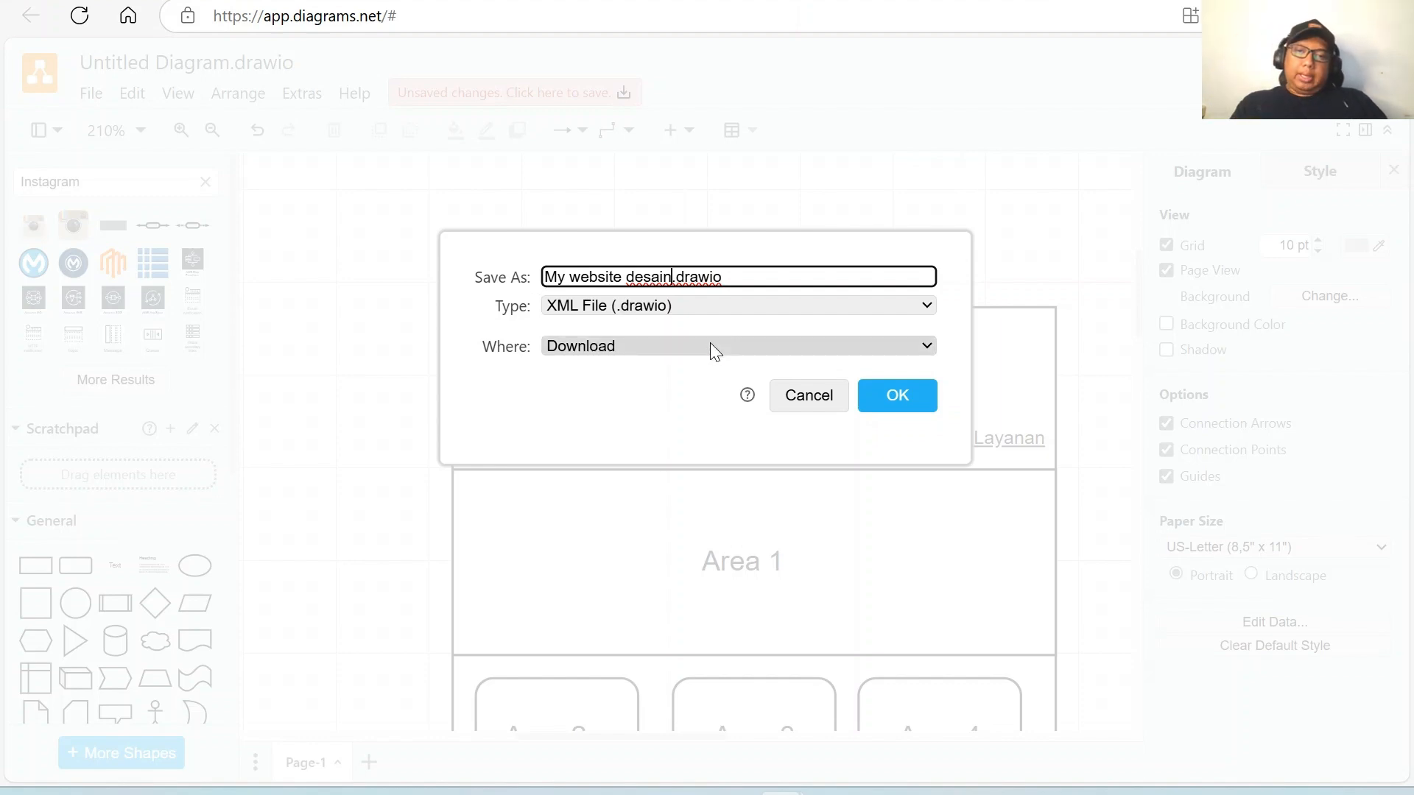
click(886, 398)
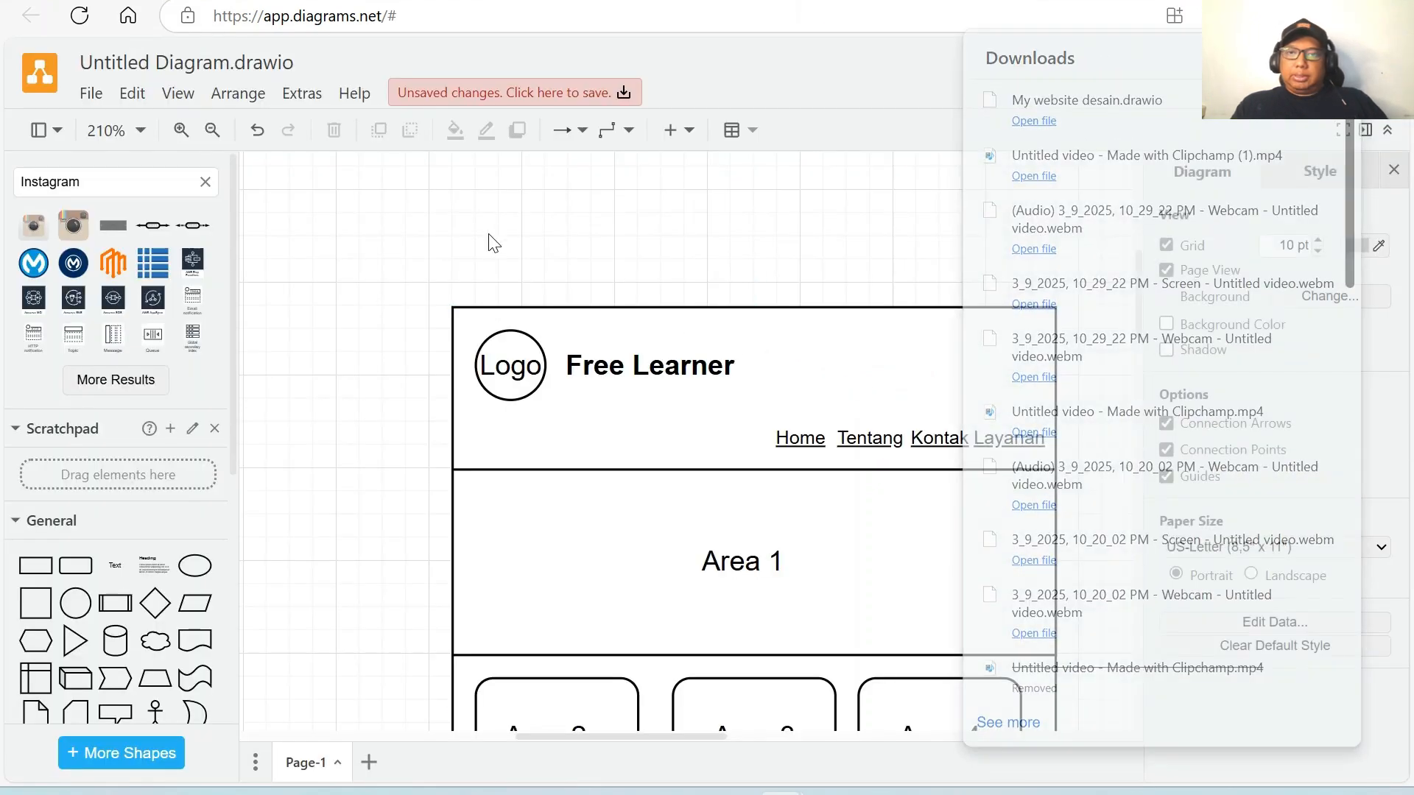
click(490, 243)
Export the diagram as a JPEG image with the default image settings and download it as "My Web Design.jpg".
click(101, 100)
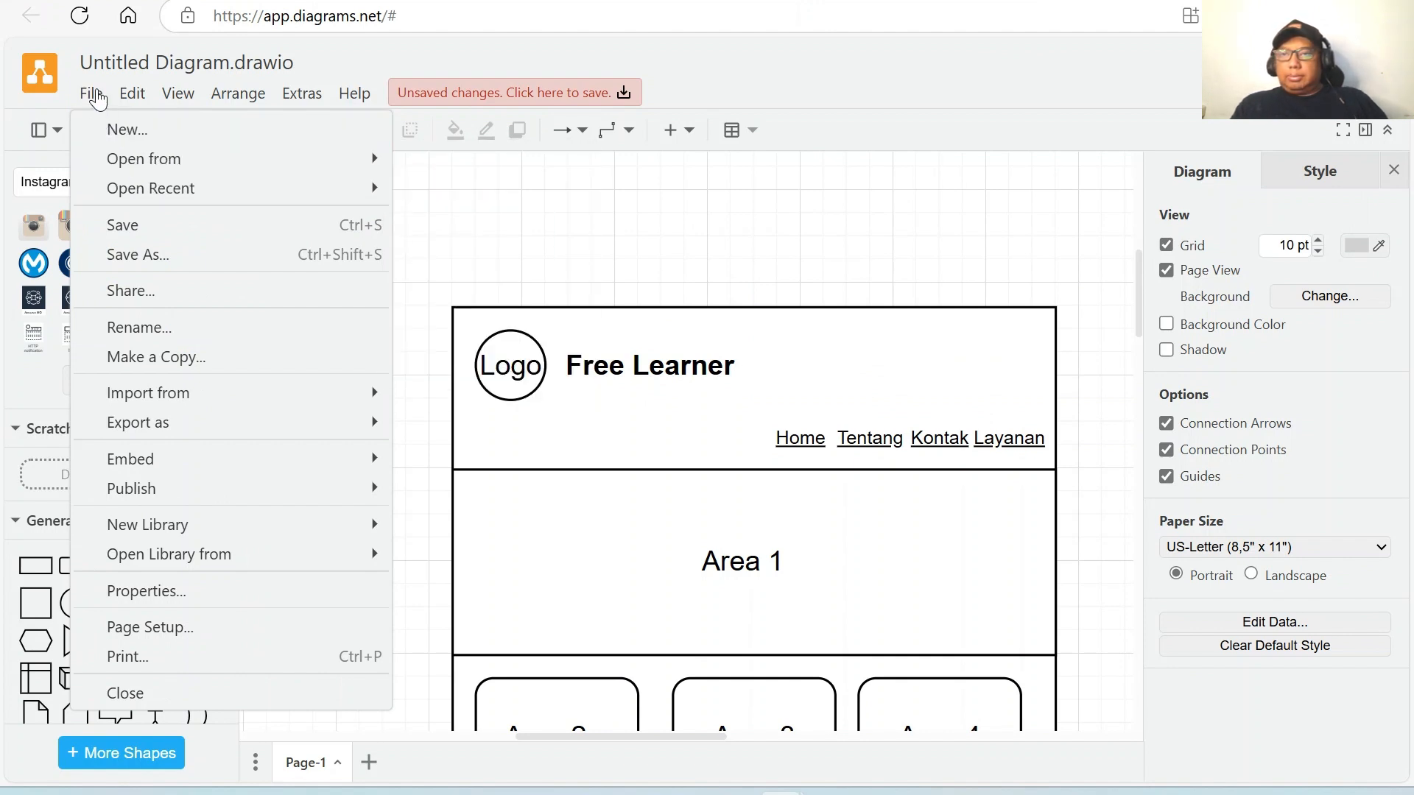
mouse_move(192, 438)
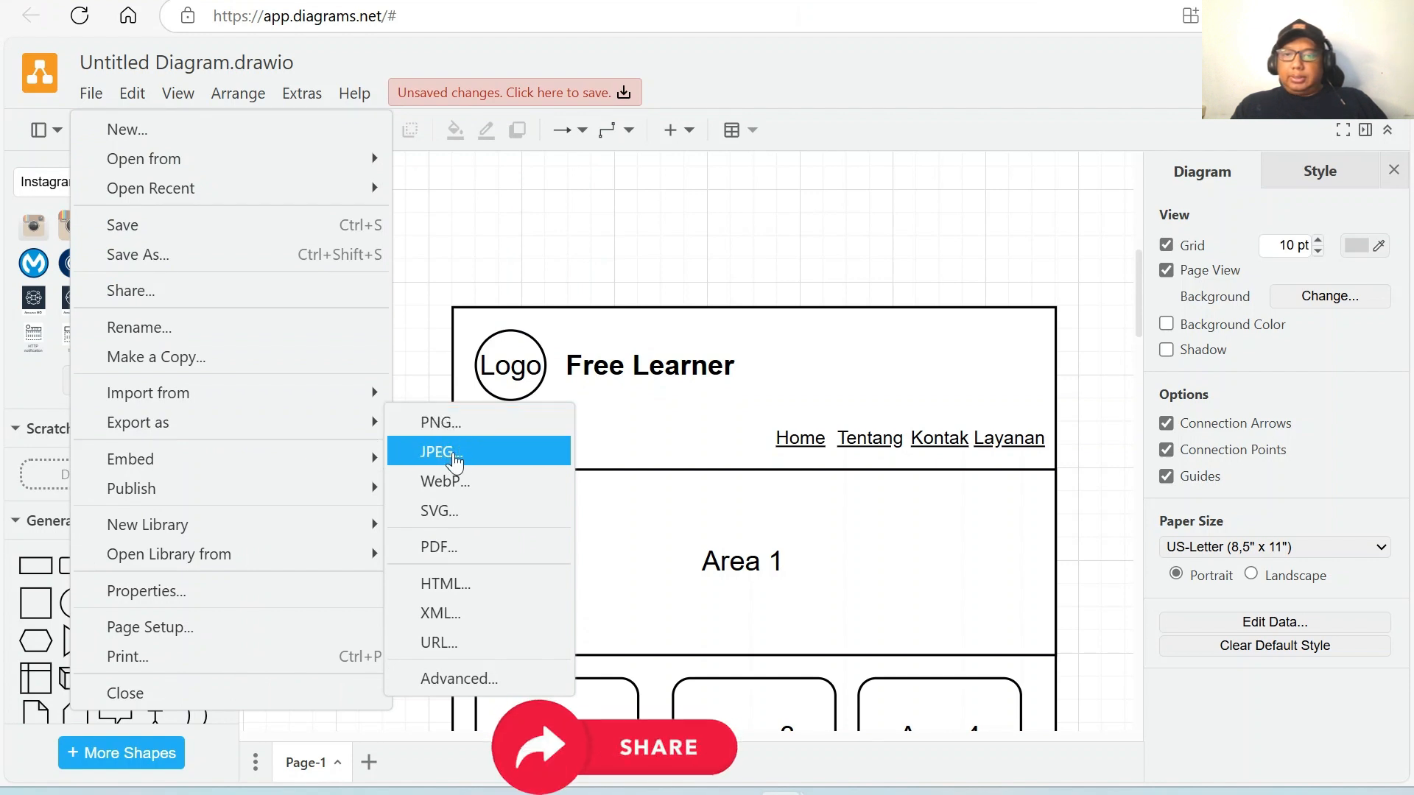
click(452, 462)
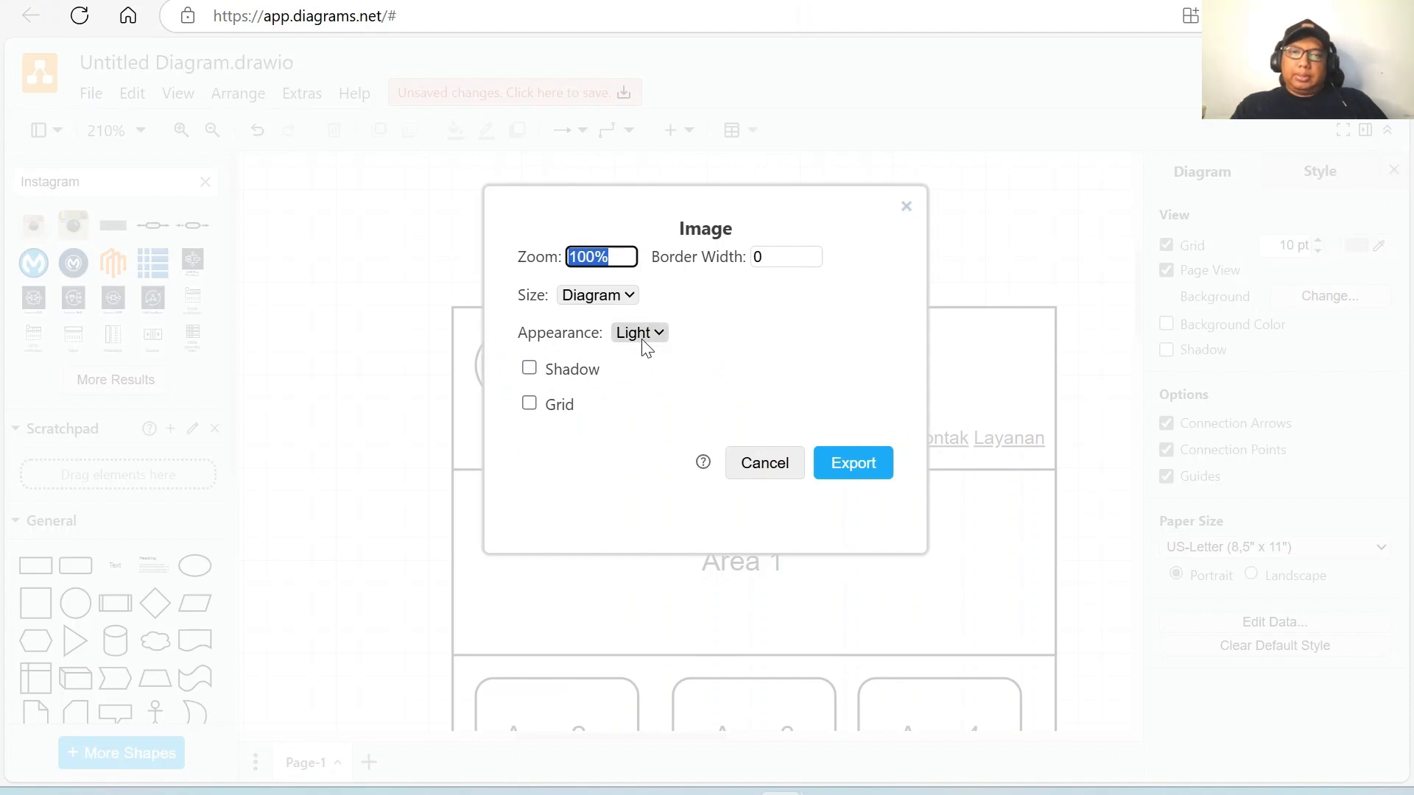
click(867, 464)
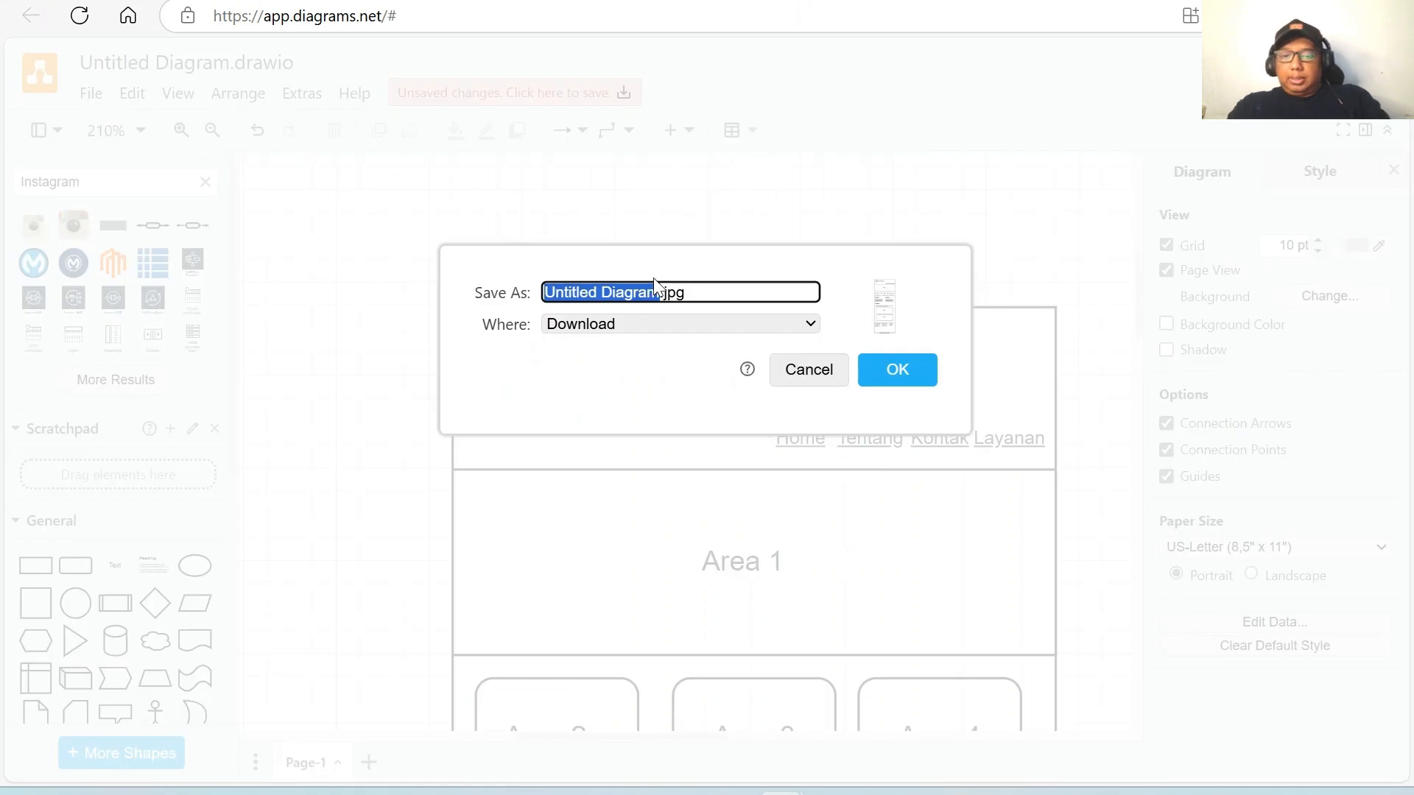
text(M)
key(BackSpace)
text(My )
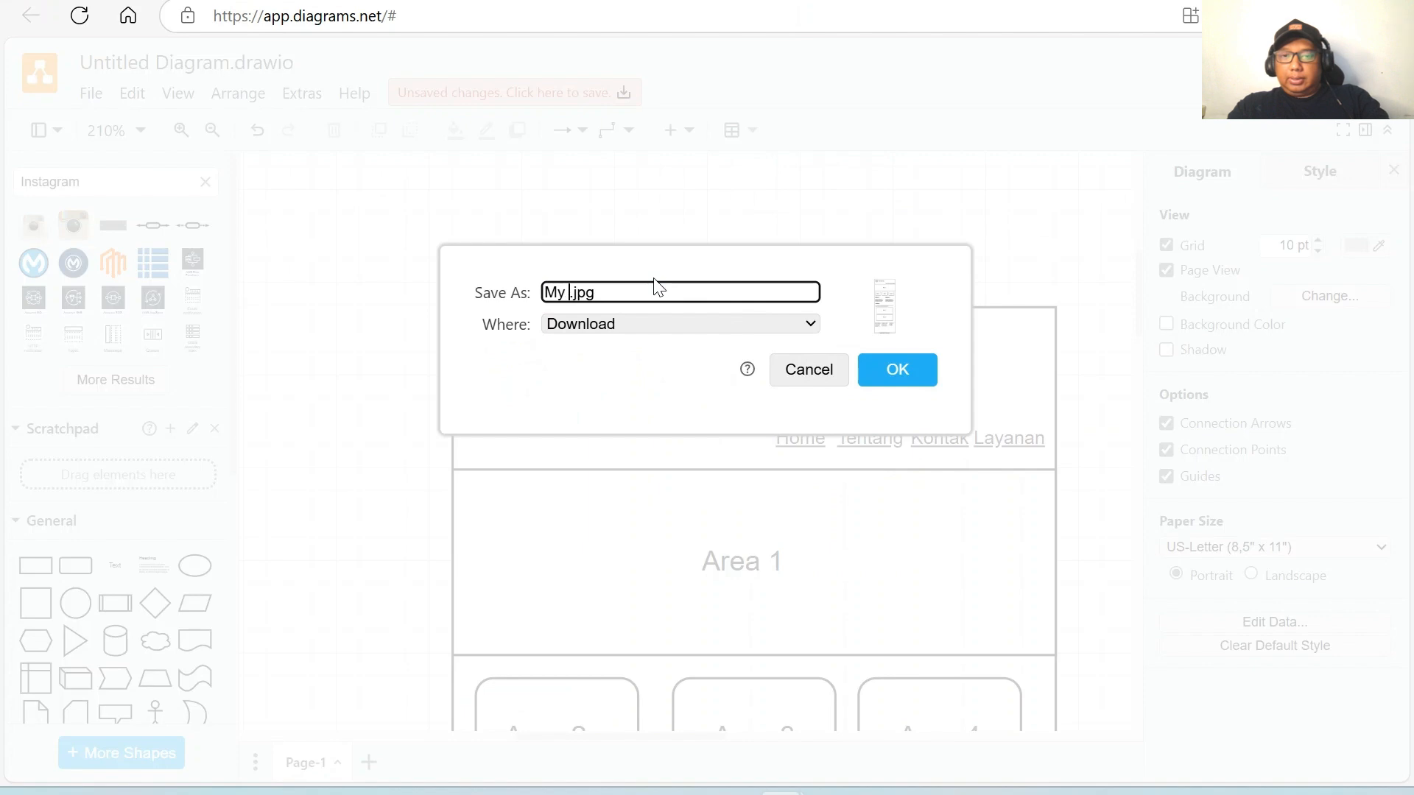
text(Web )
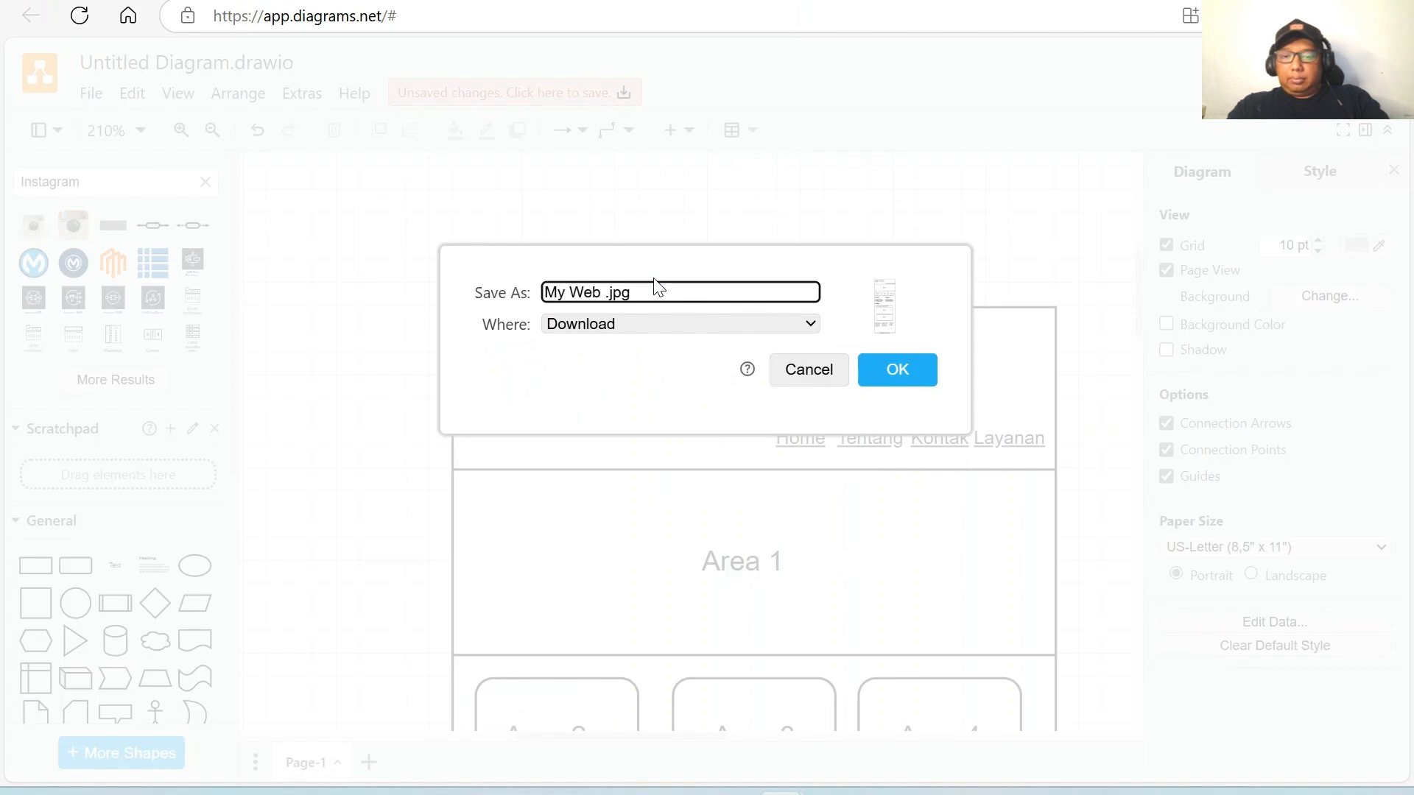
text(Design)
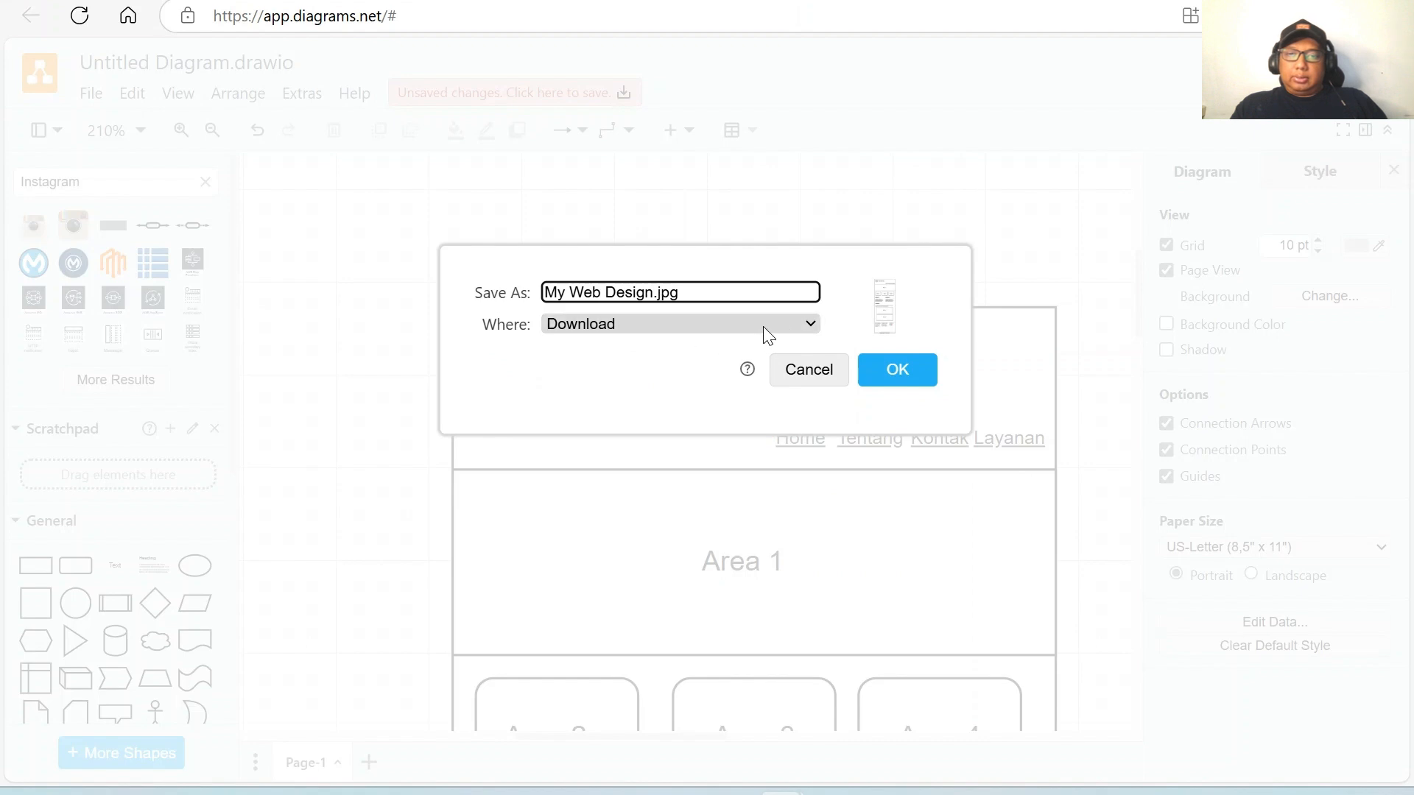
click(813, 324)
click(814, 322)
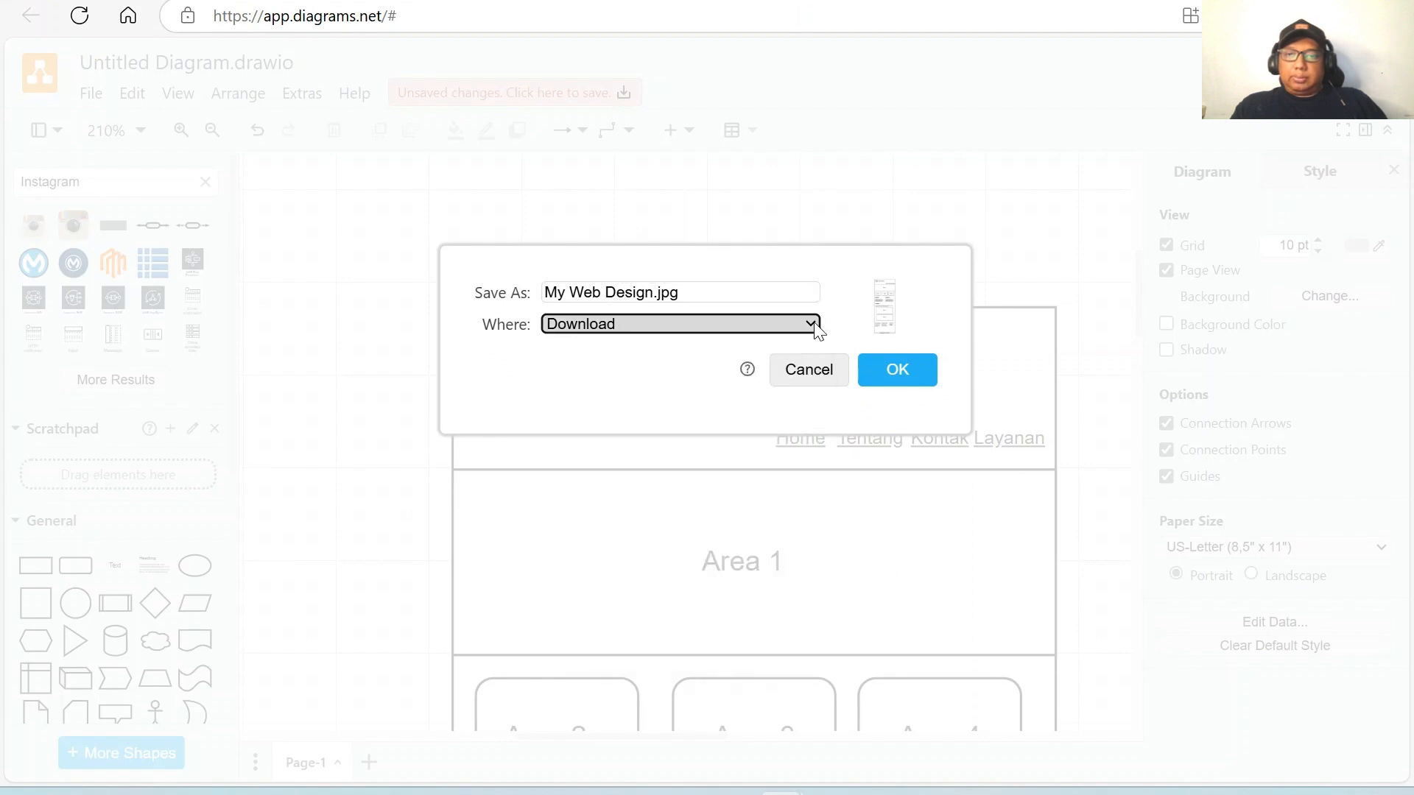
click(895, 369)
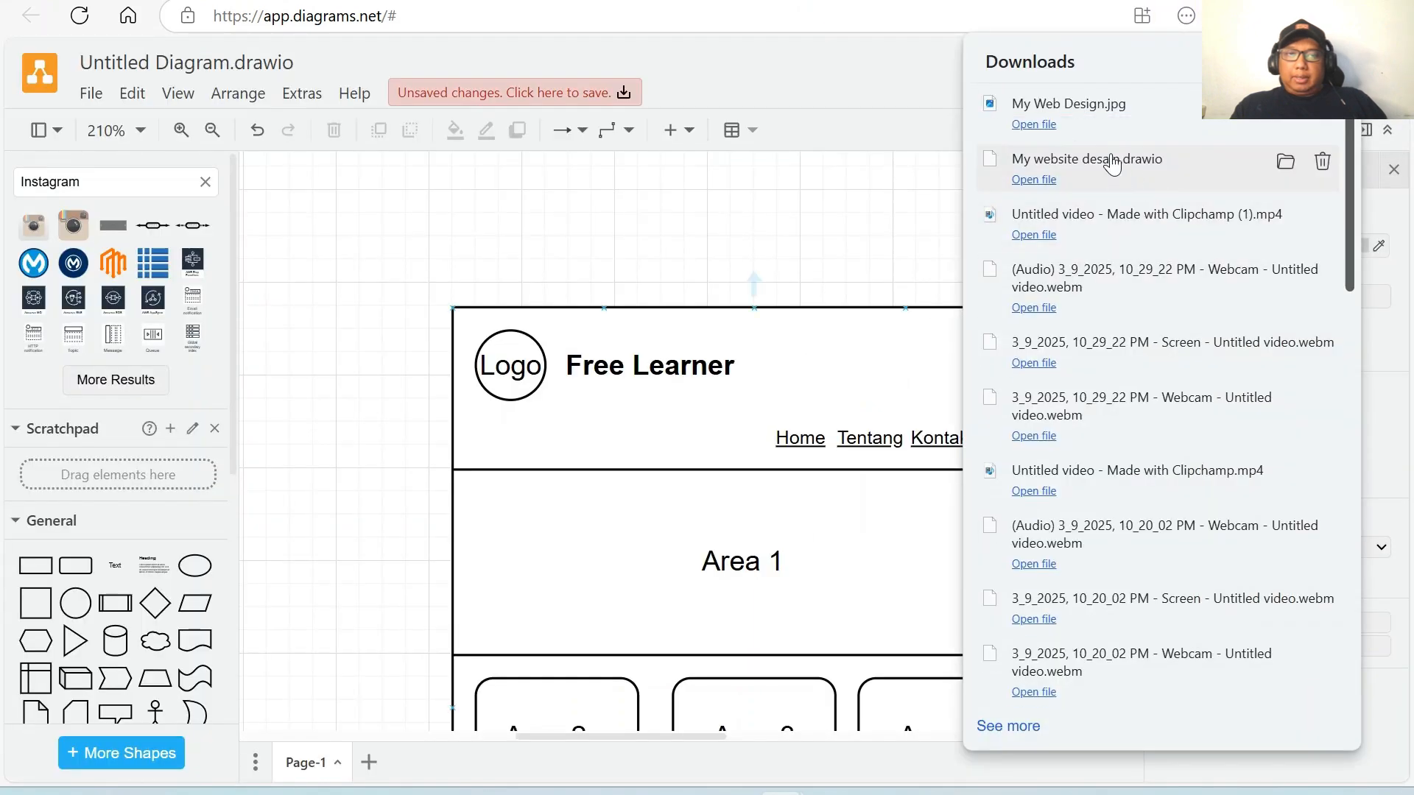
Open the downloaded "My Web Design.jpg" in the image viewer and maximize its window to inspect the wireframe.
click(1034, 125)
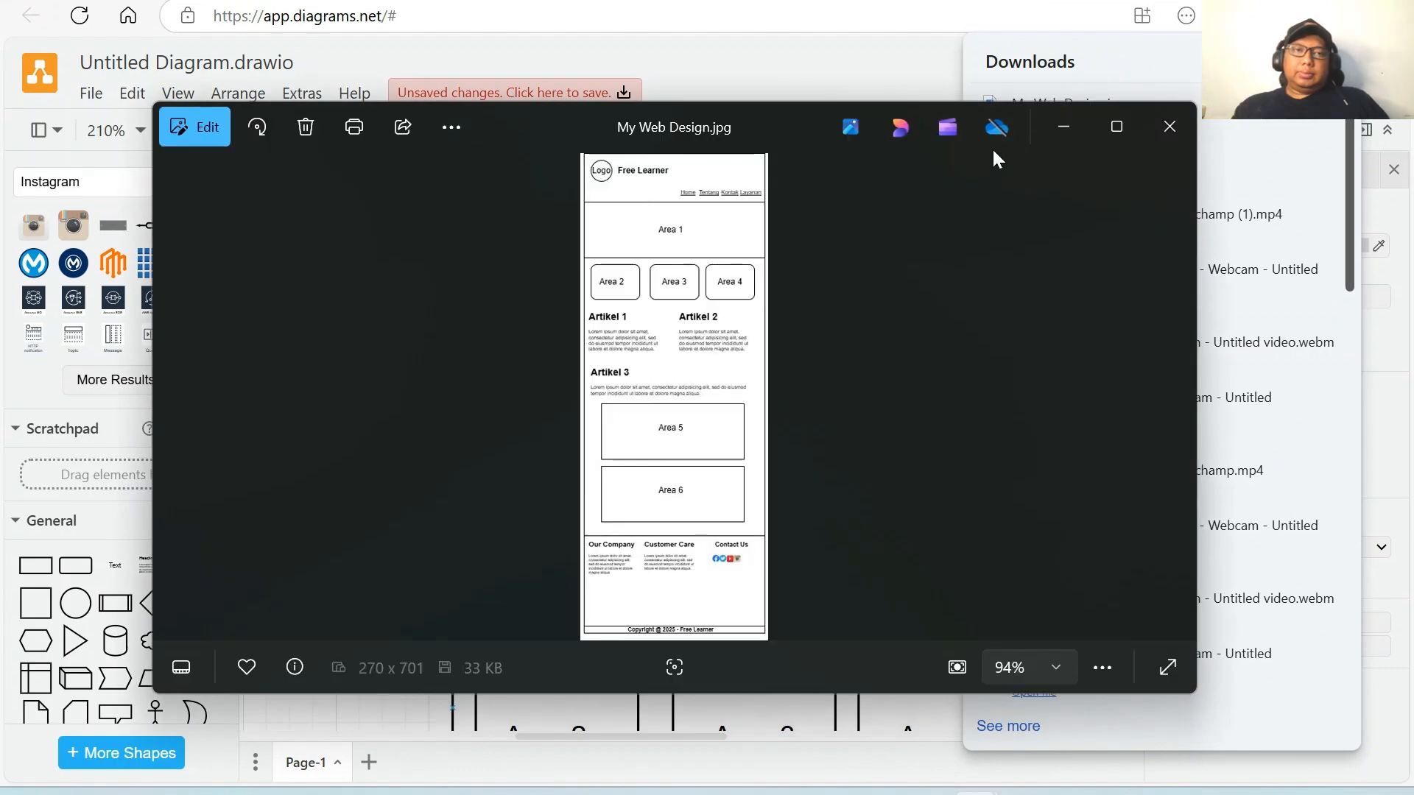
click(1122, 129)
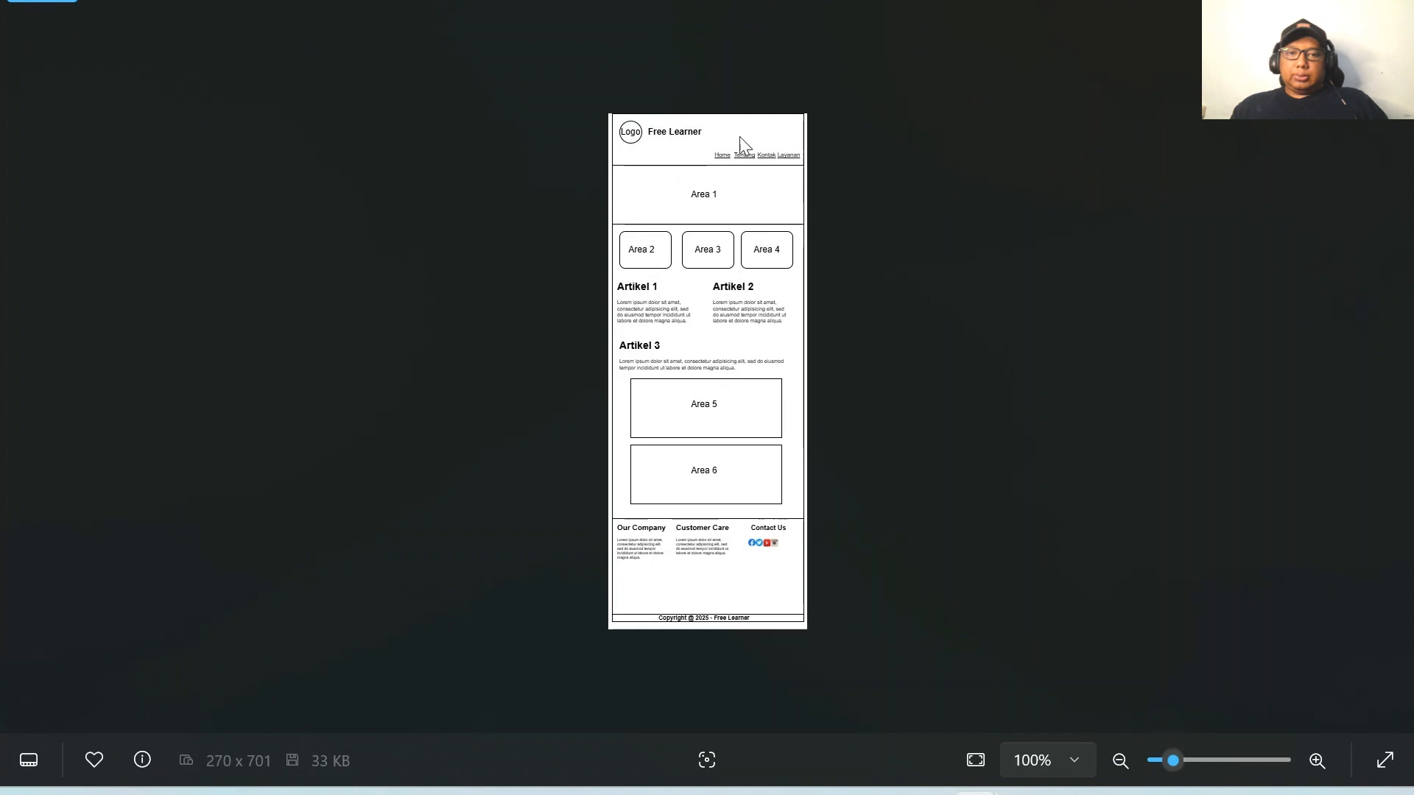